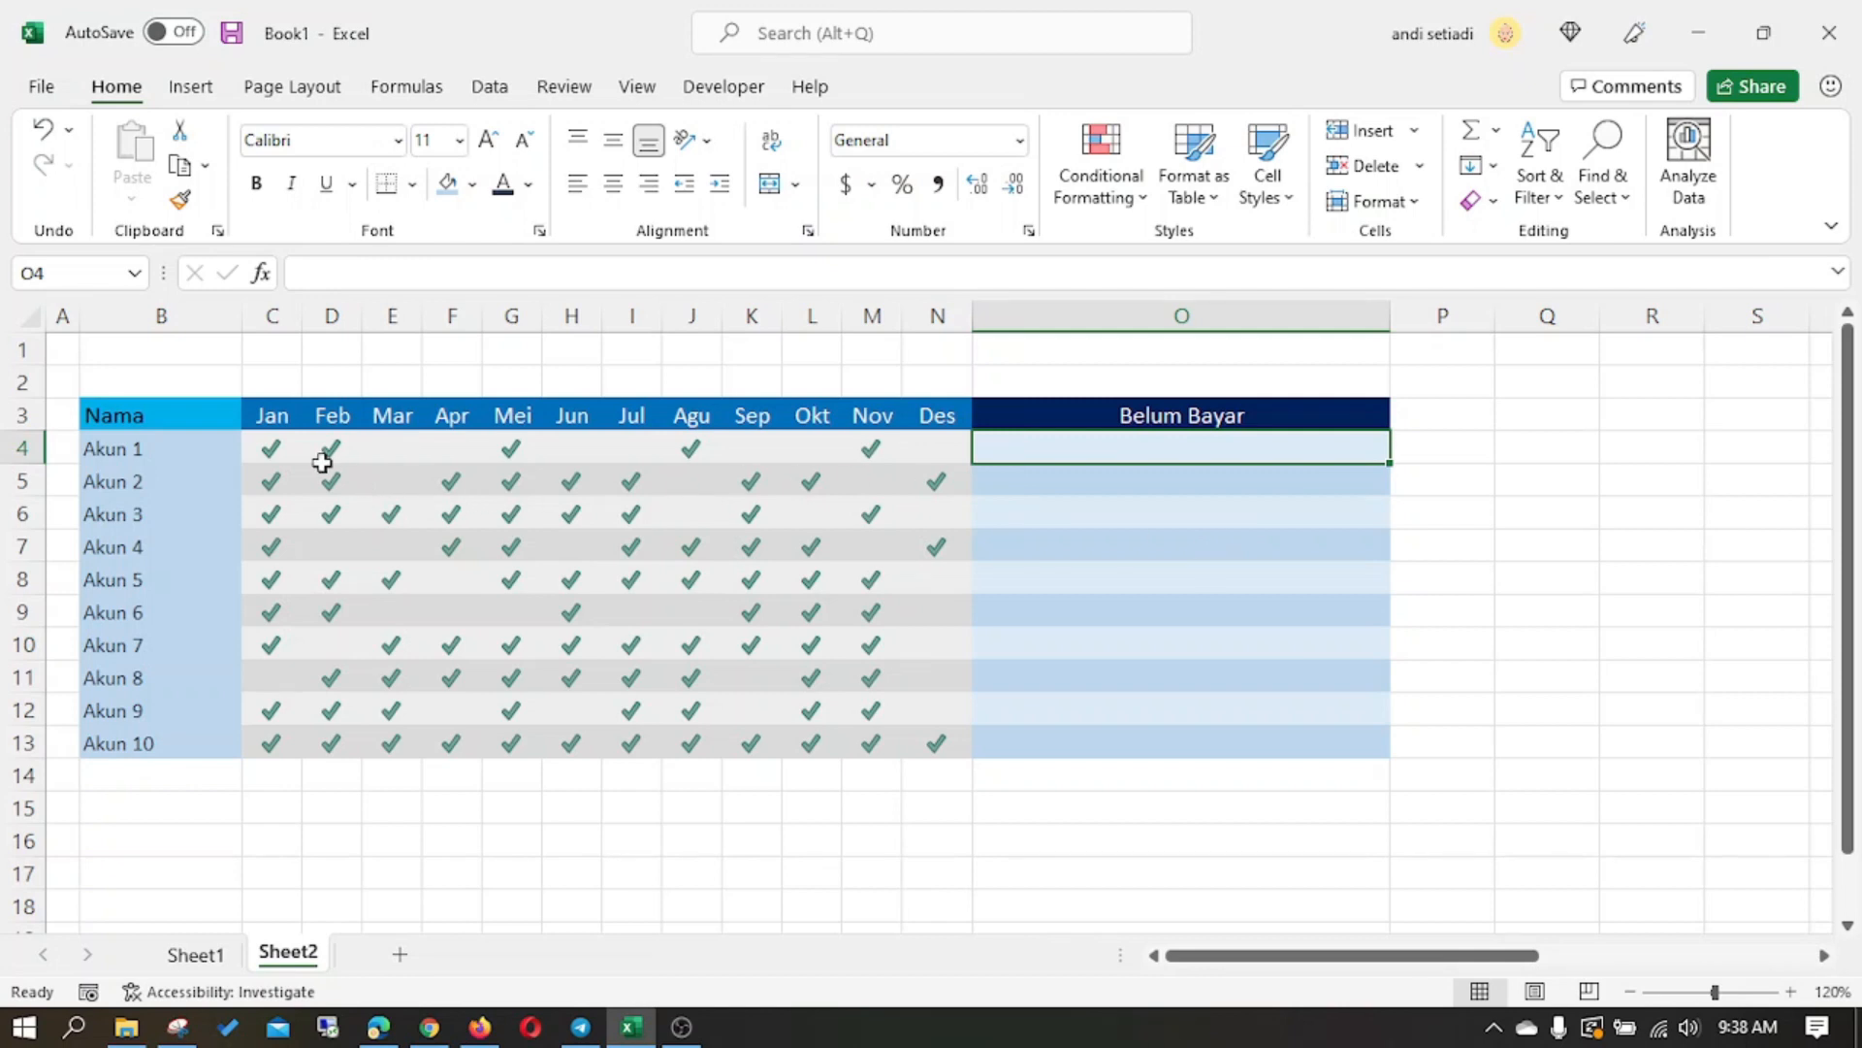
{"action": "left_click", "coordinate": [379, 456]}
{"action": "left_click", "coordinate": [1179, 456]}
{"action": "type", "text": "MAr"}
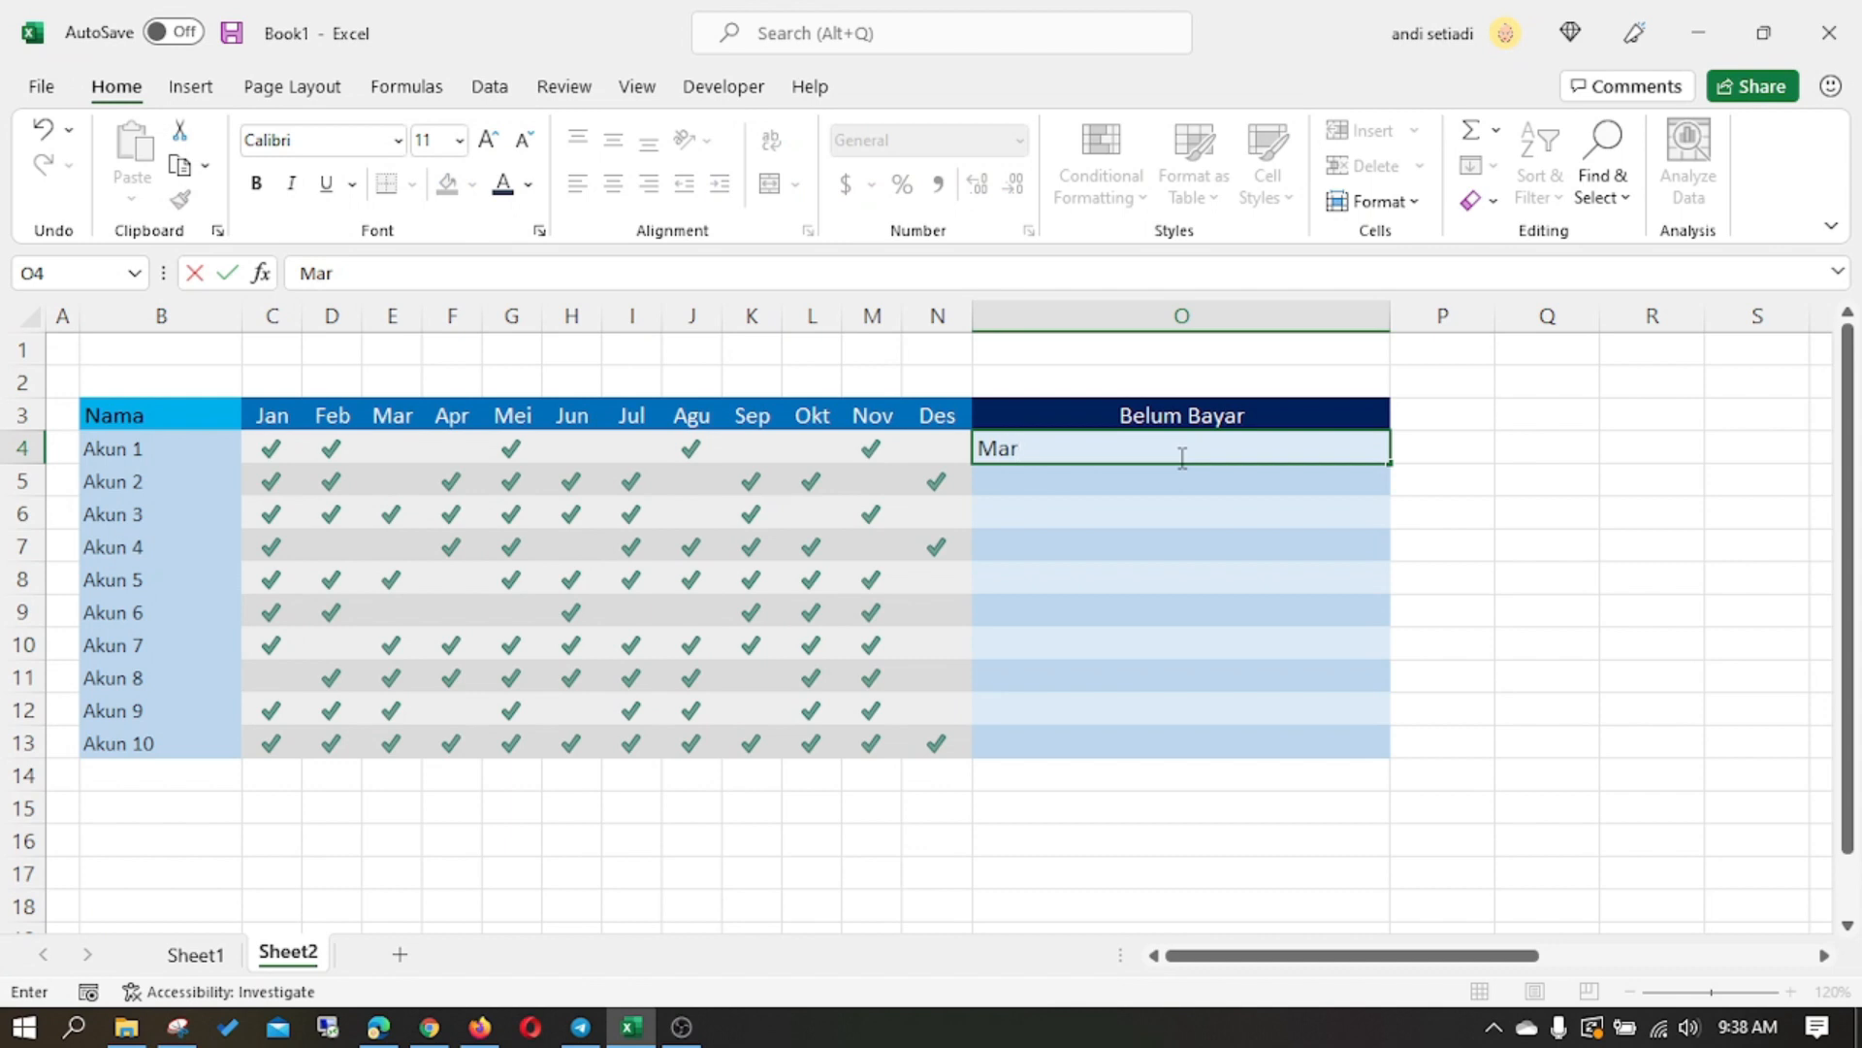
{"action": "type", "text": ",Apr,Jun"}
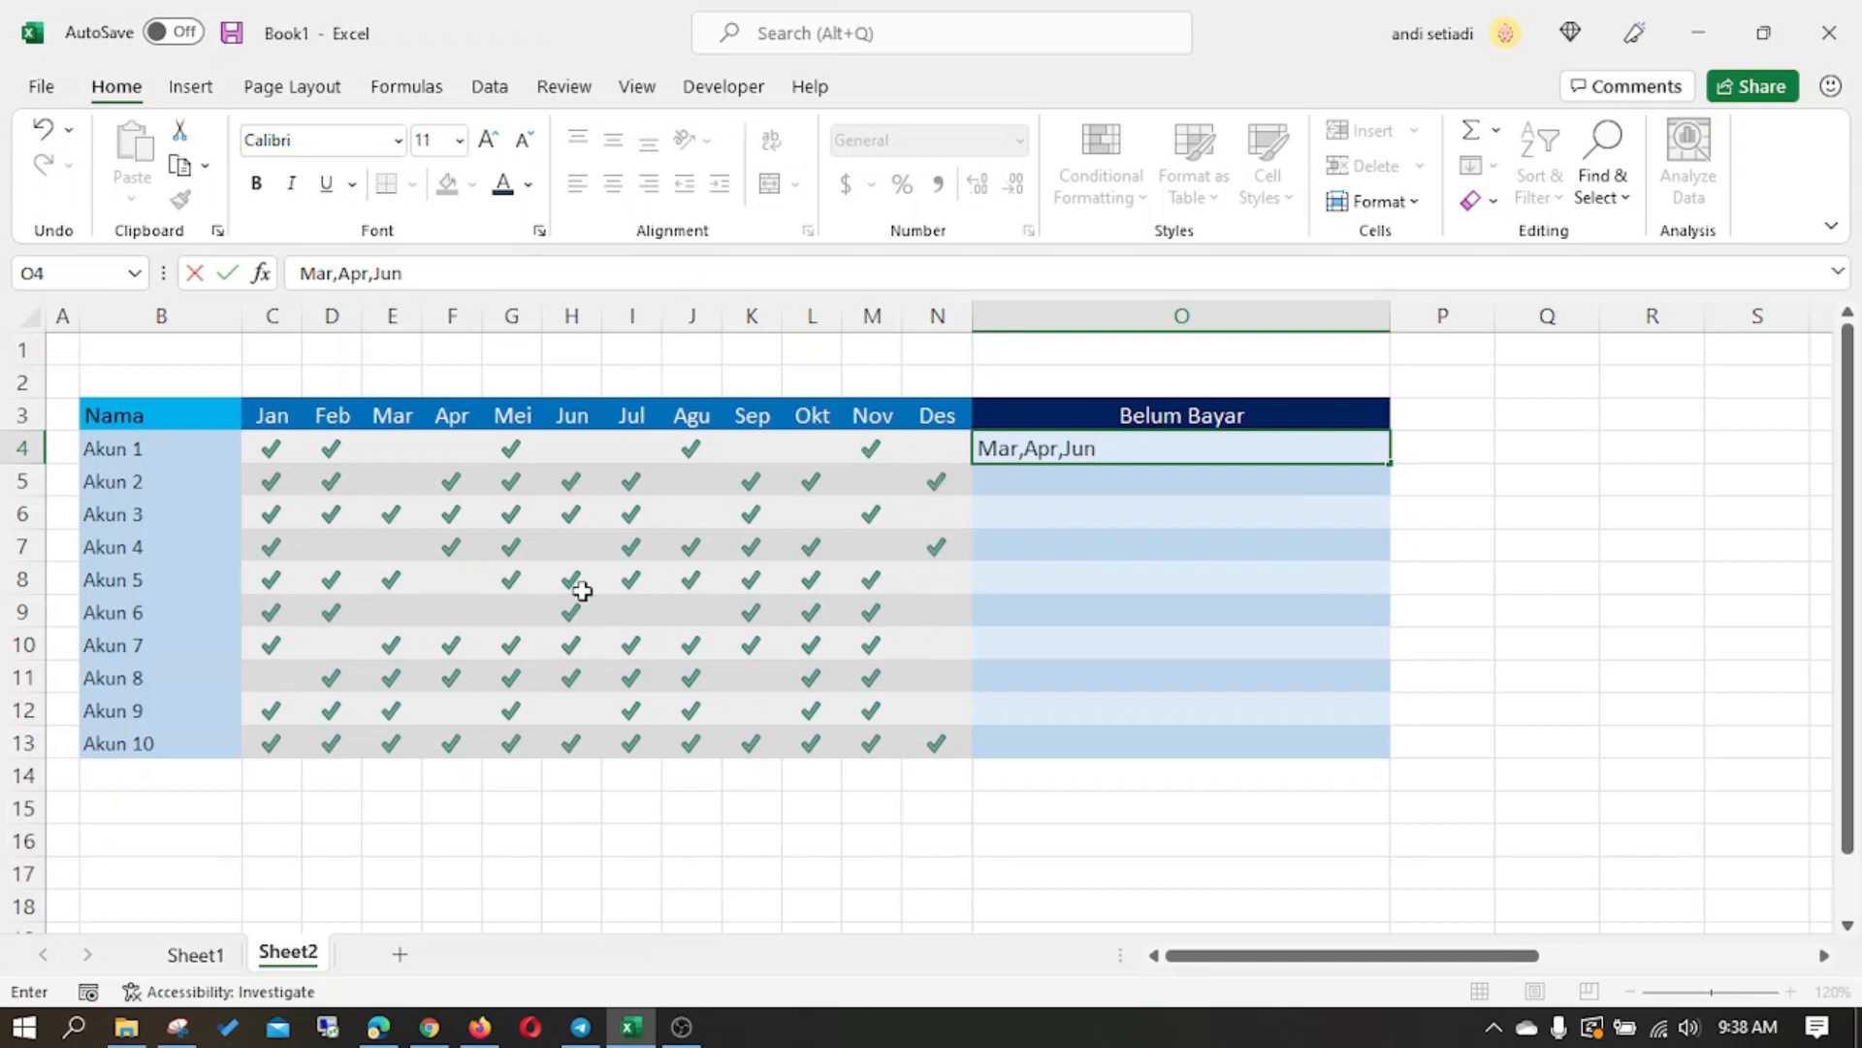
{"action": "key", "text": "Escape"}
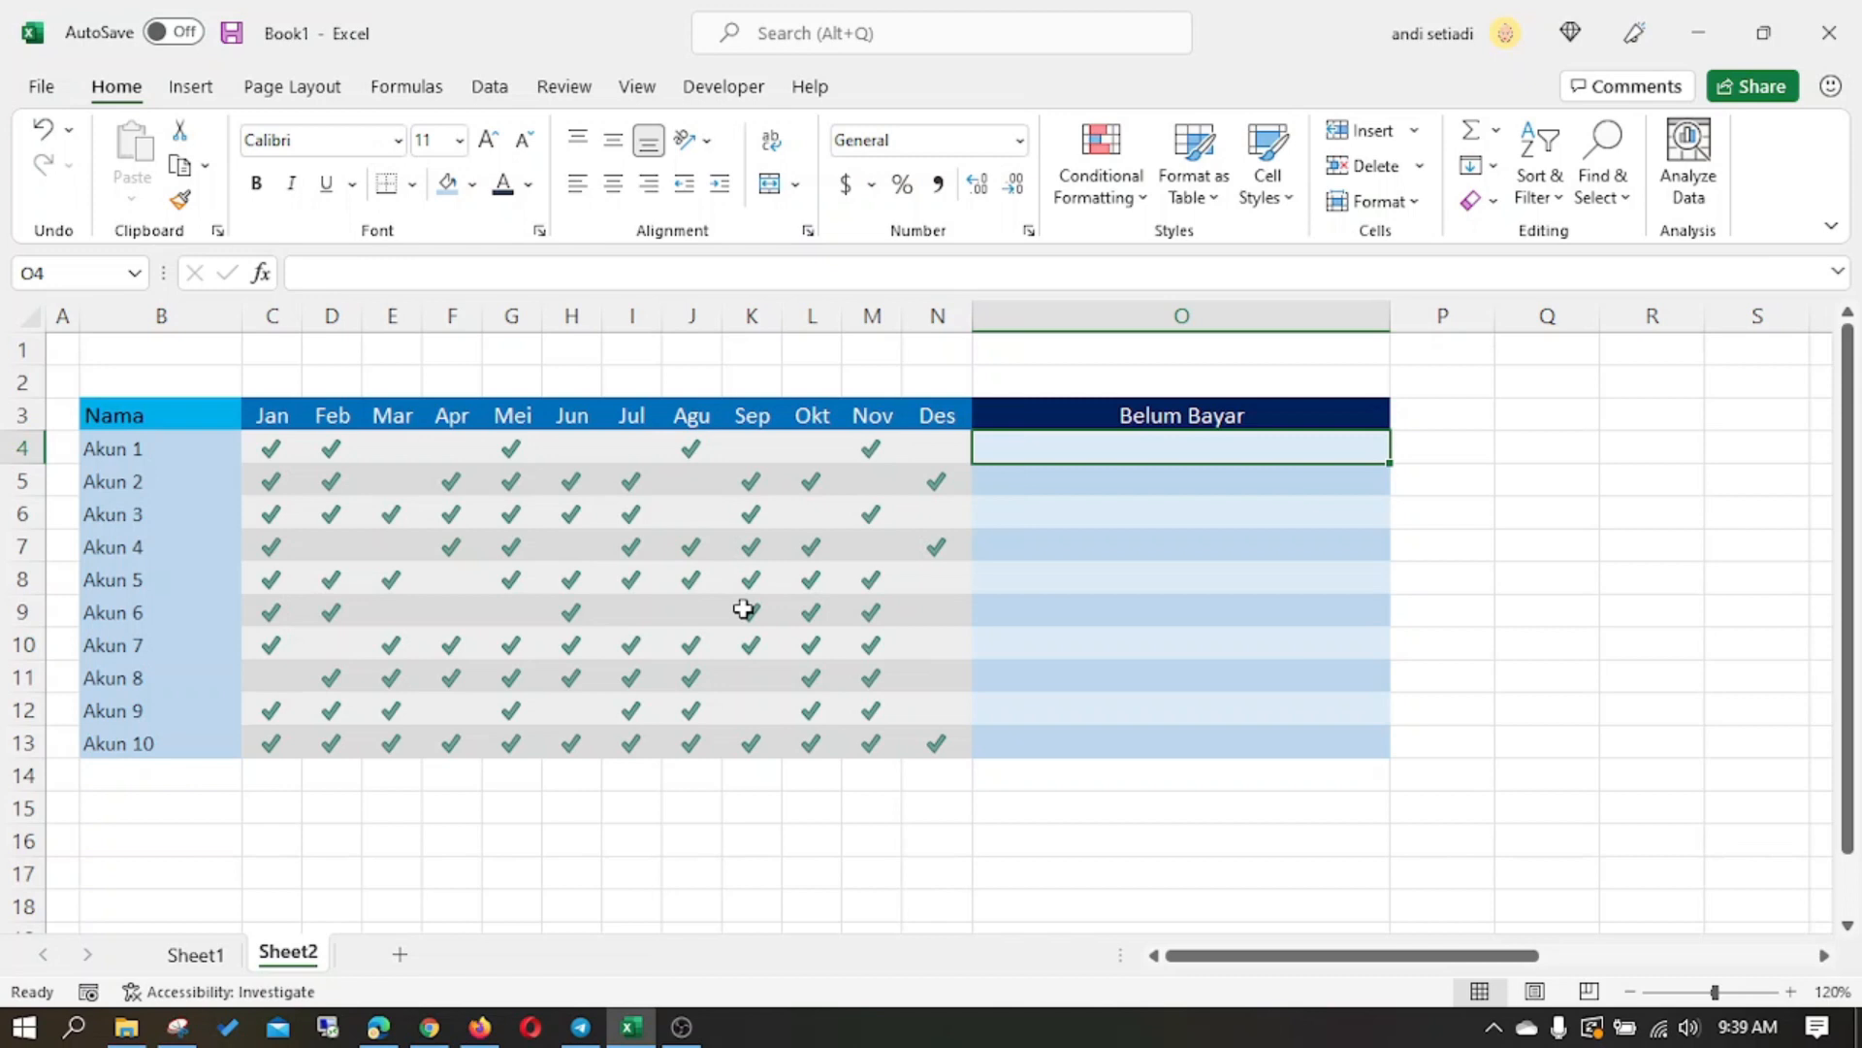
- Enter the formula =FILTER(C3:N3,C4:N4="") in cell O4 to list the unpaid months of Akun 1
{"action": "type", "text": "="}
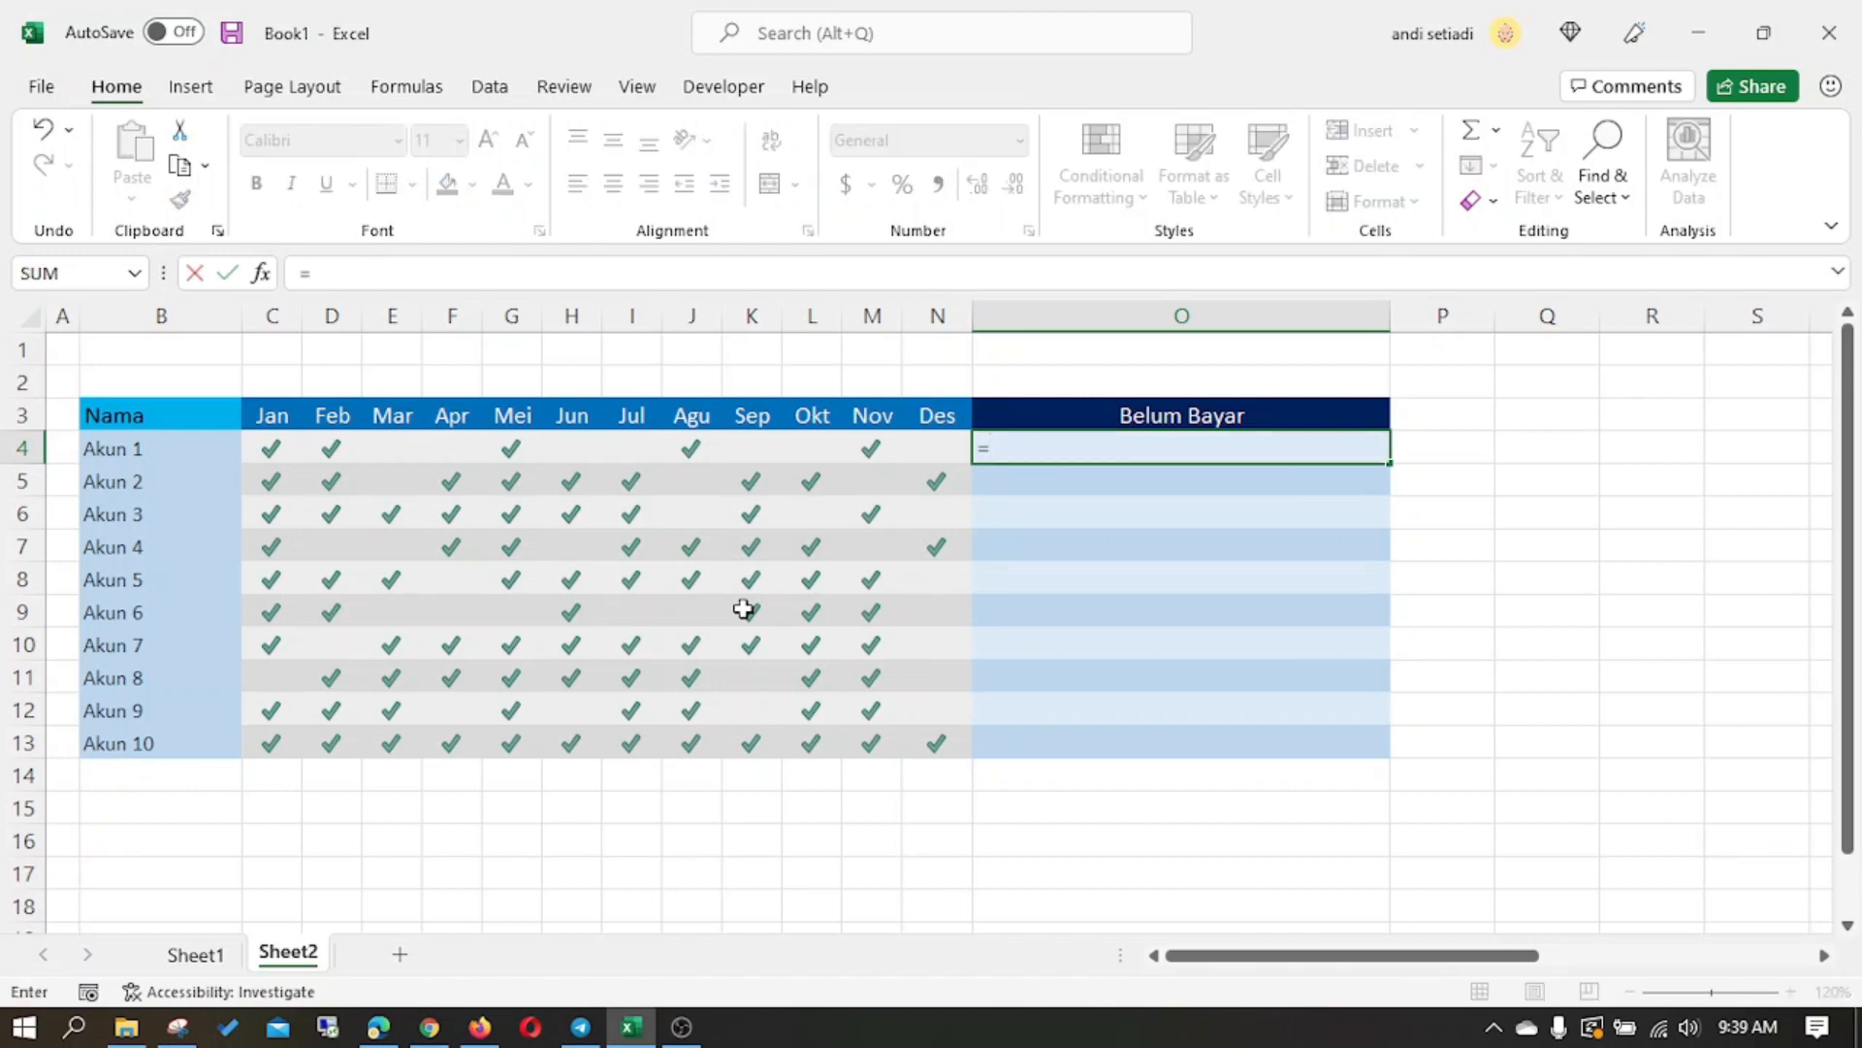
{"action": "type", "text": "FILTER"}
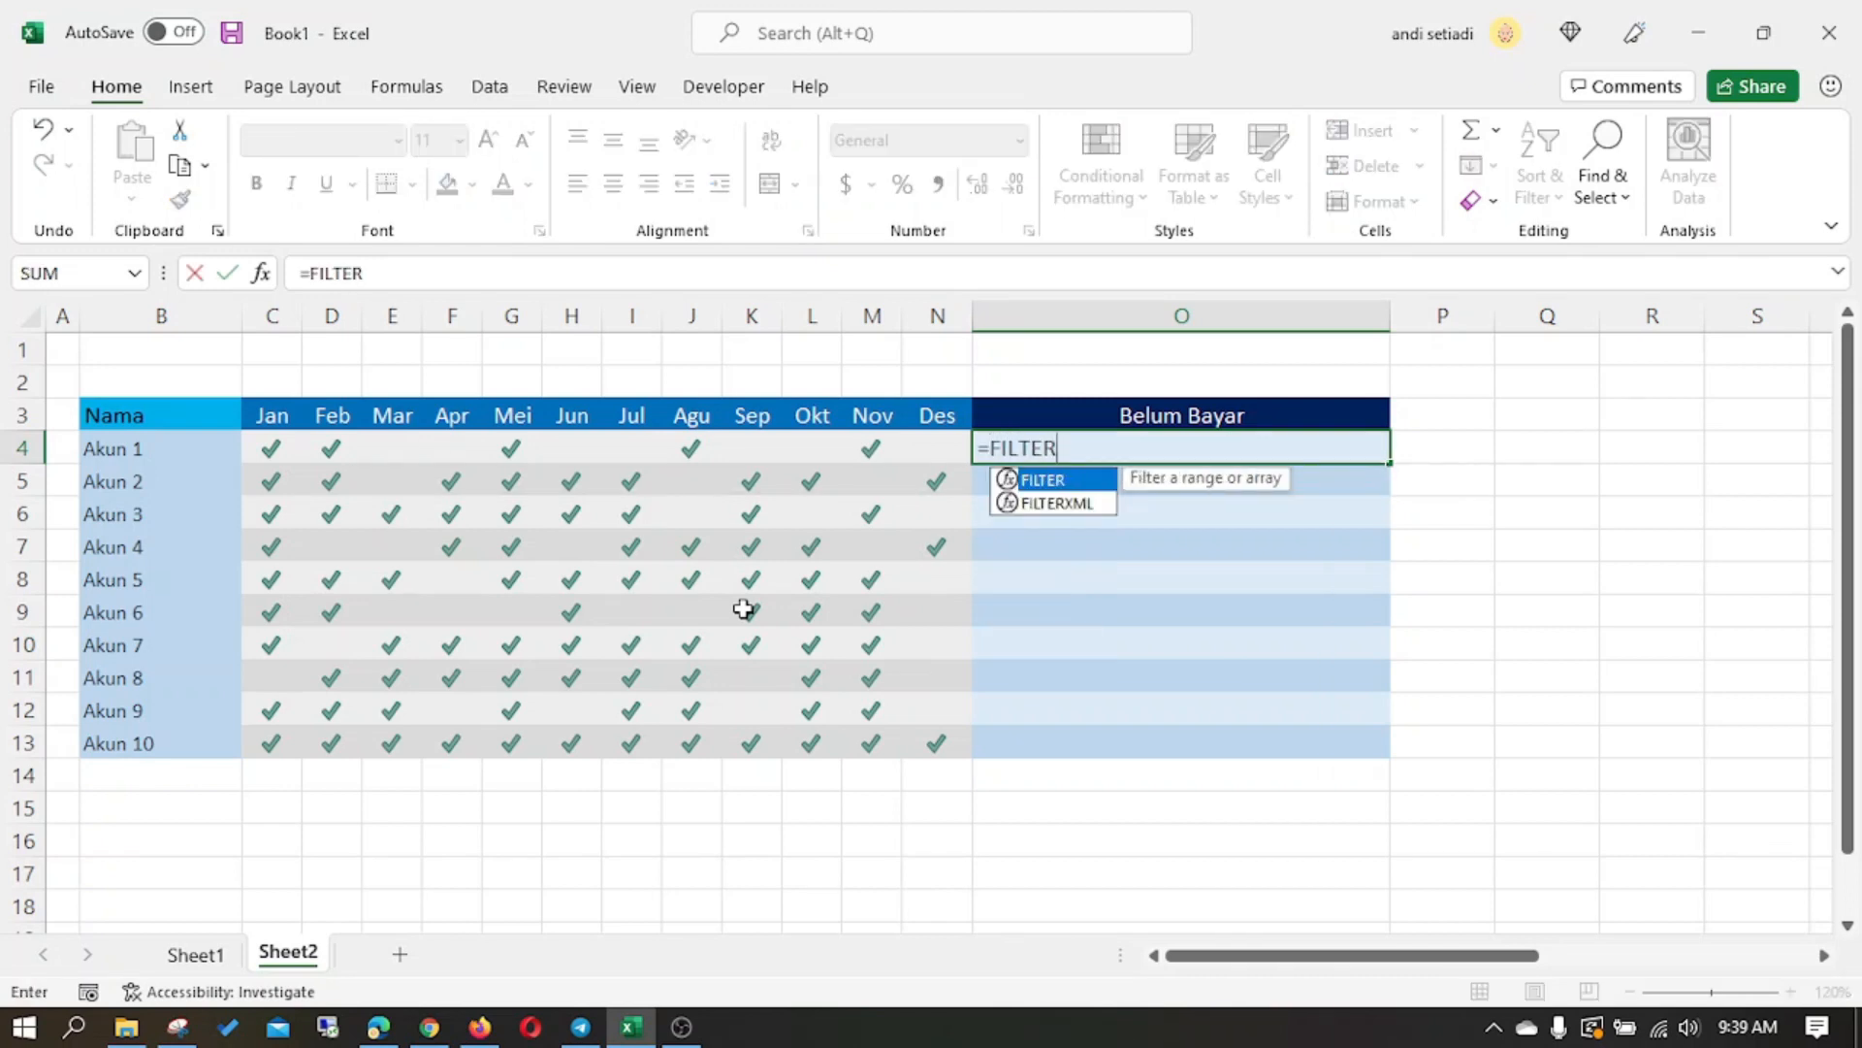
{"action": "type", "text": "("}
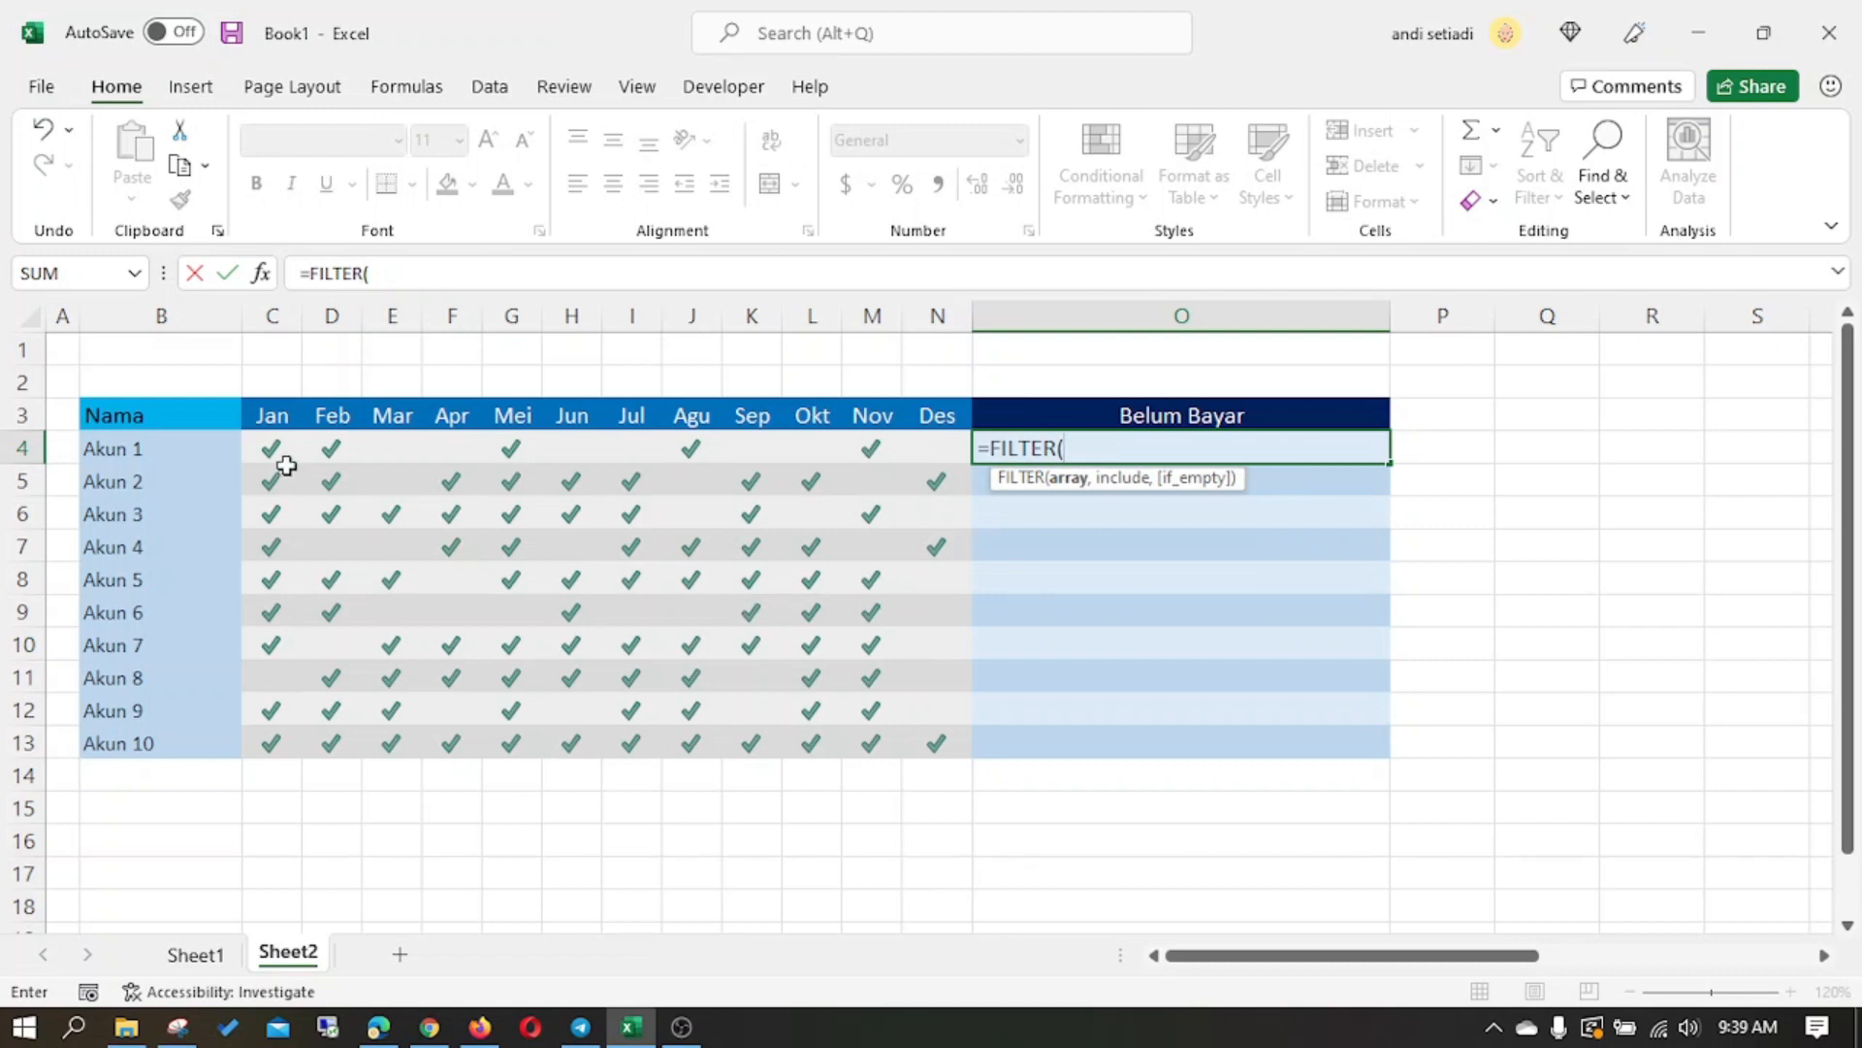
{"action": "left_click_drag", "start_coordinate": [269, 415], "coordinate": [934, 419]}
{"action": "type", "text": ","}
{"action": "left_click_drag", "start_coordinate": [270, 449], "coordinate": [956, 455]}
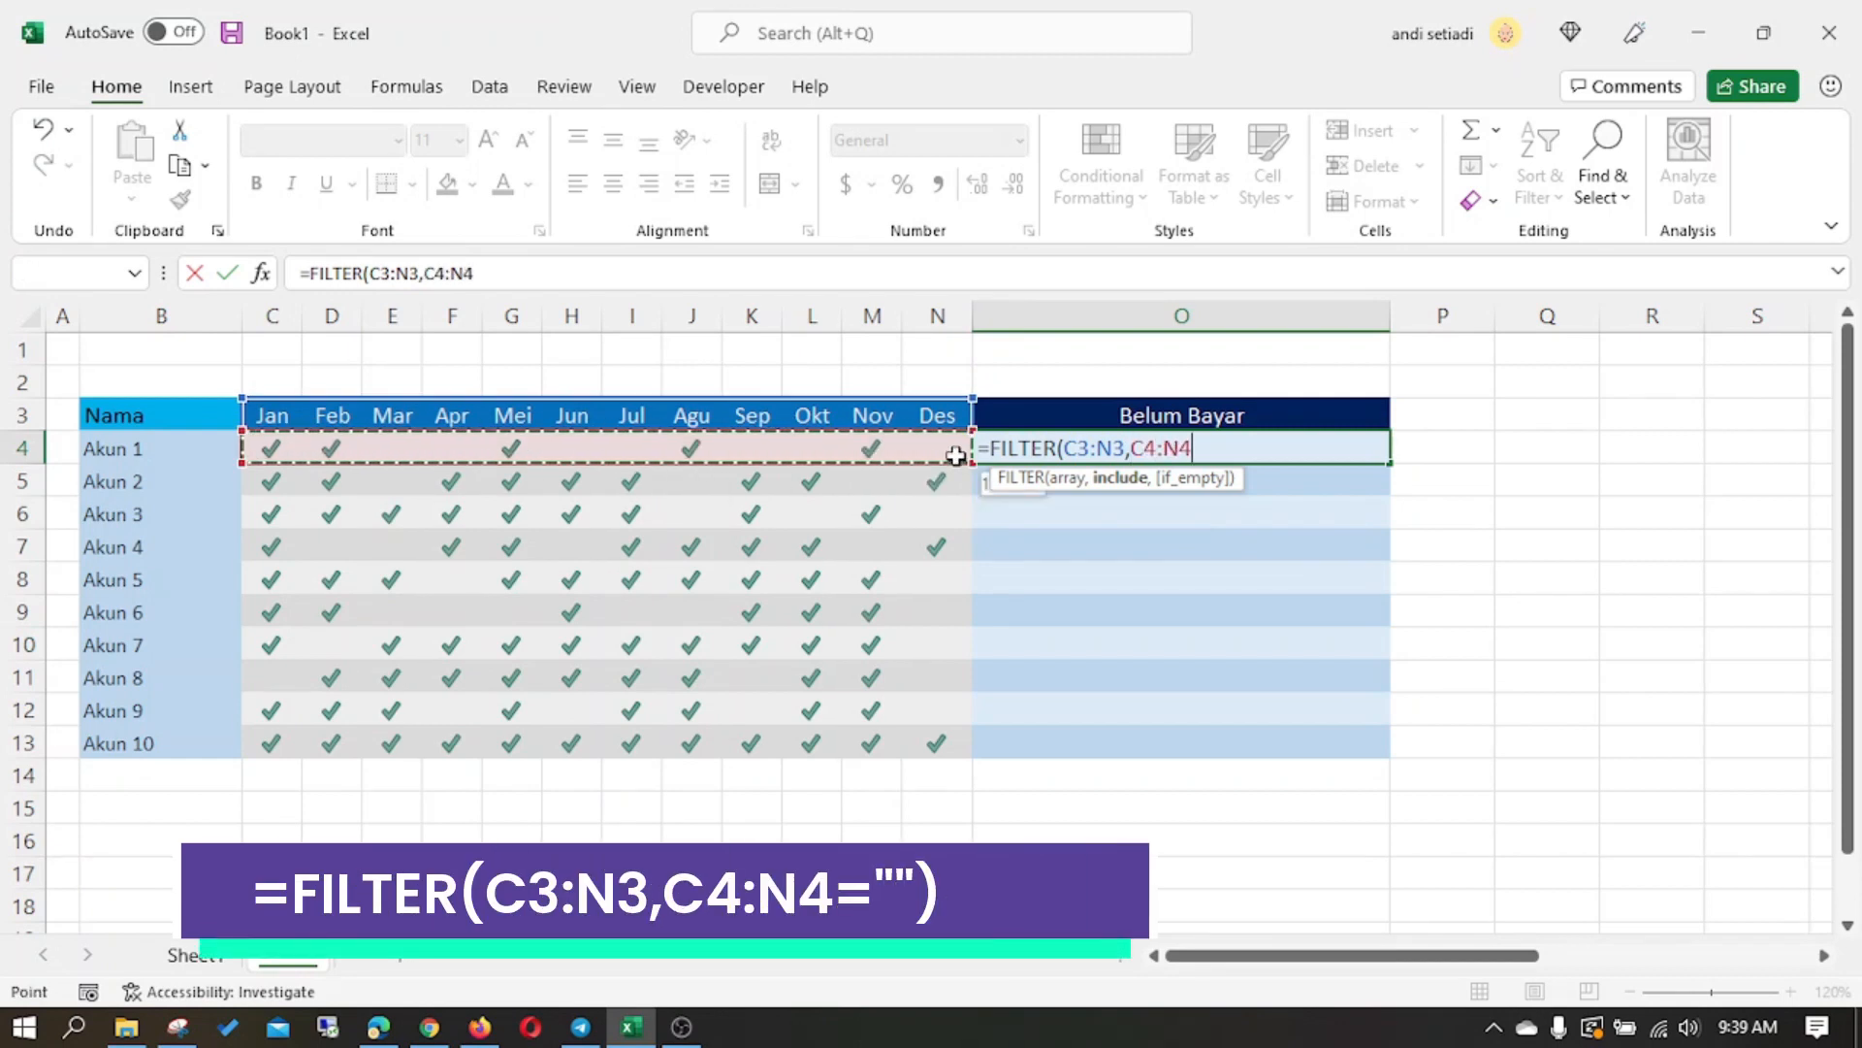
{"action": "type", "text": "=\"\""}
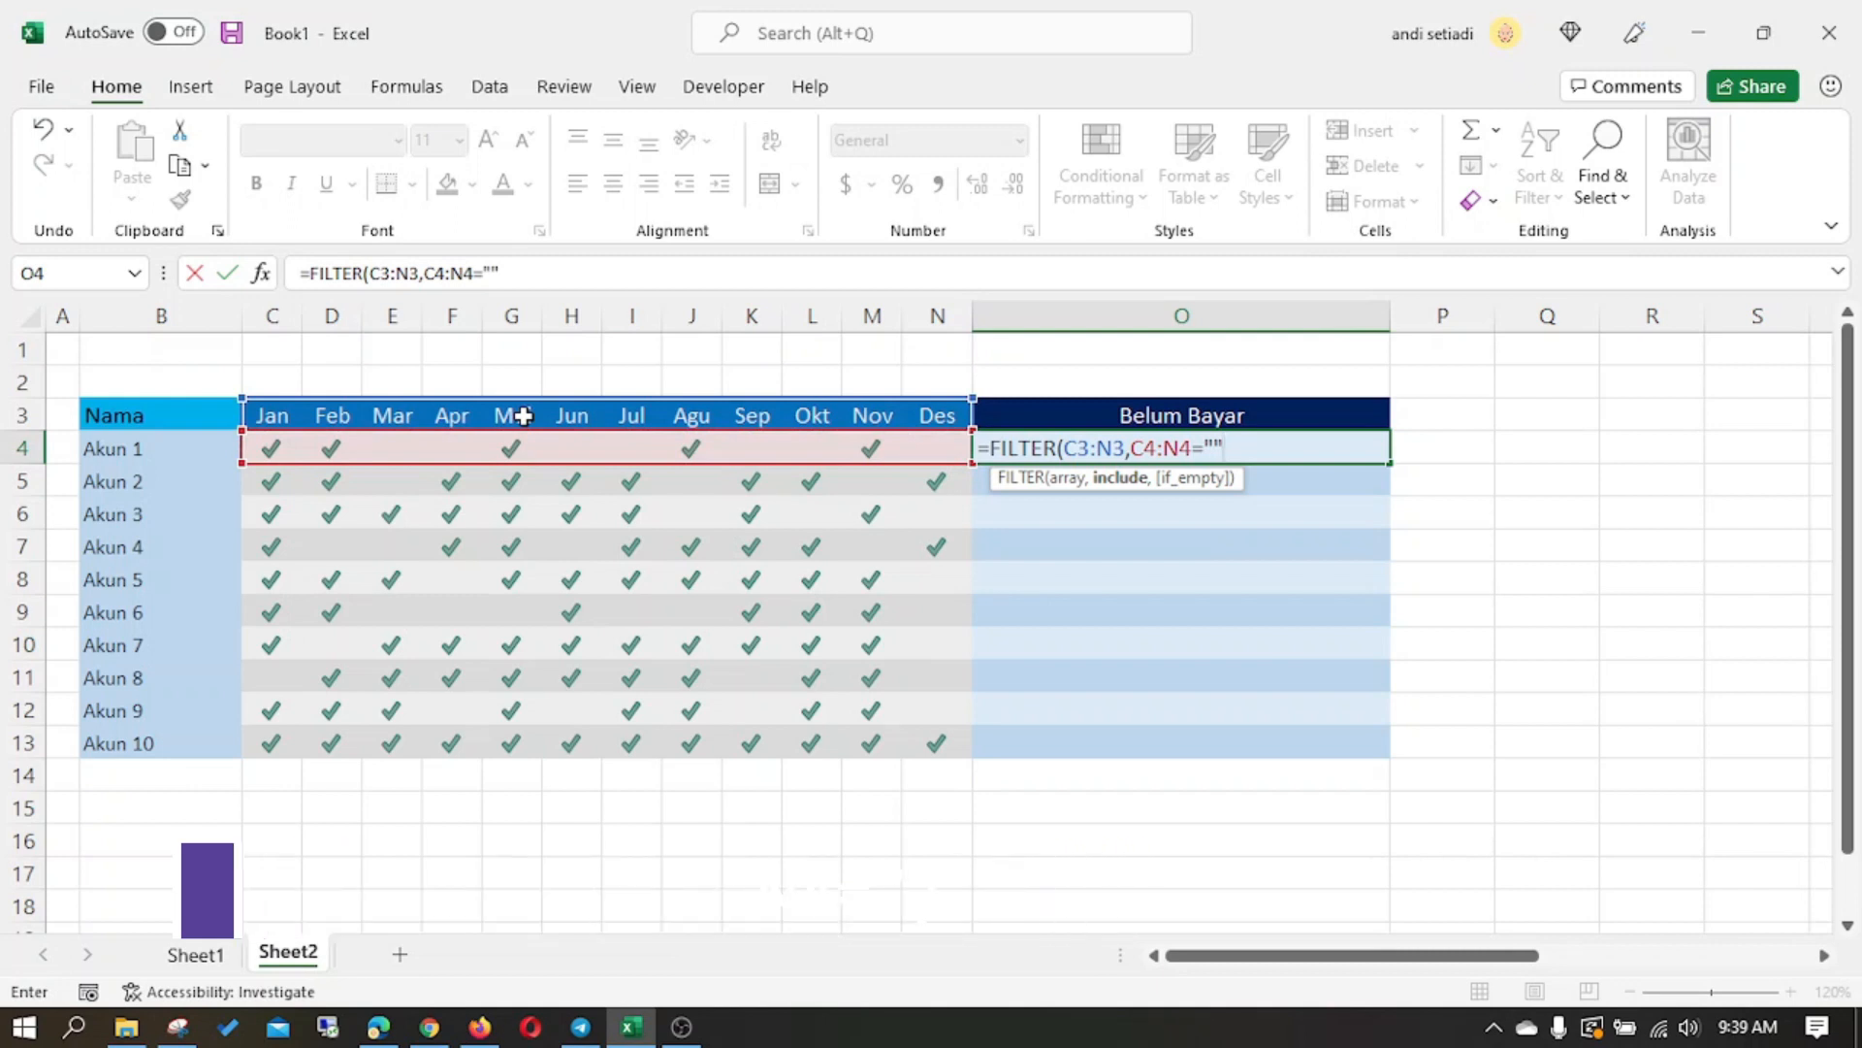
{"action": "type", "text": ")"}
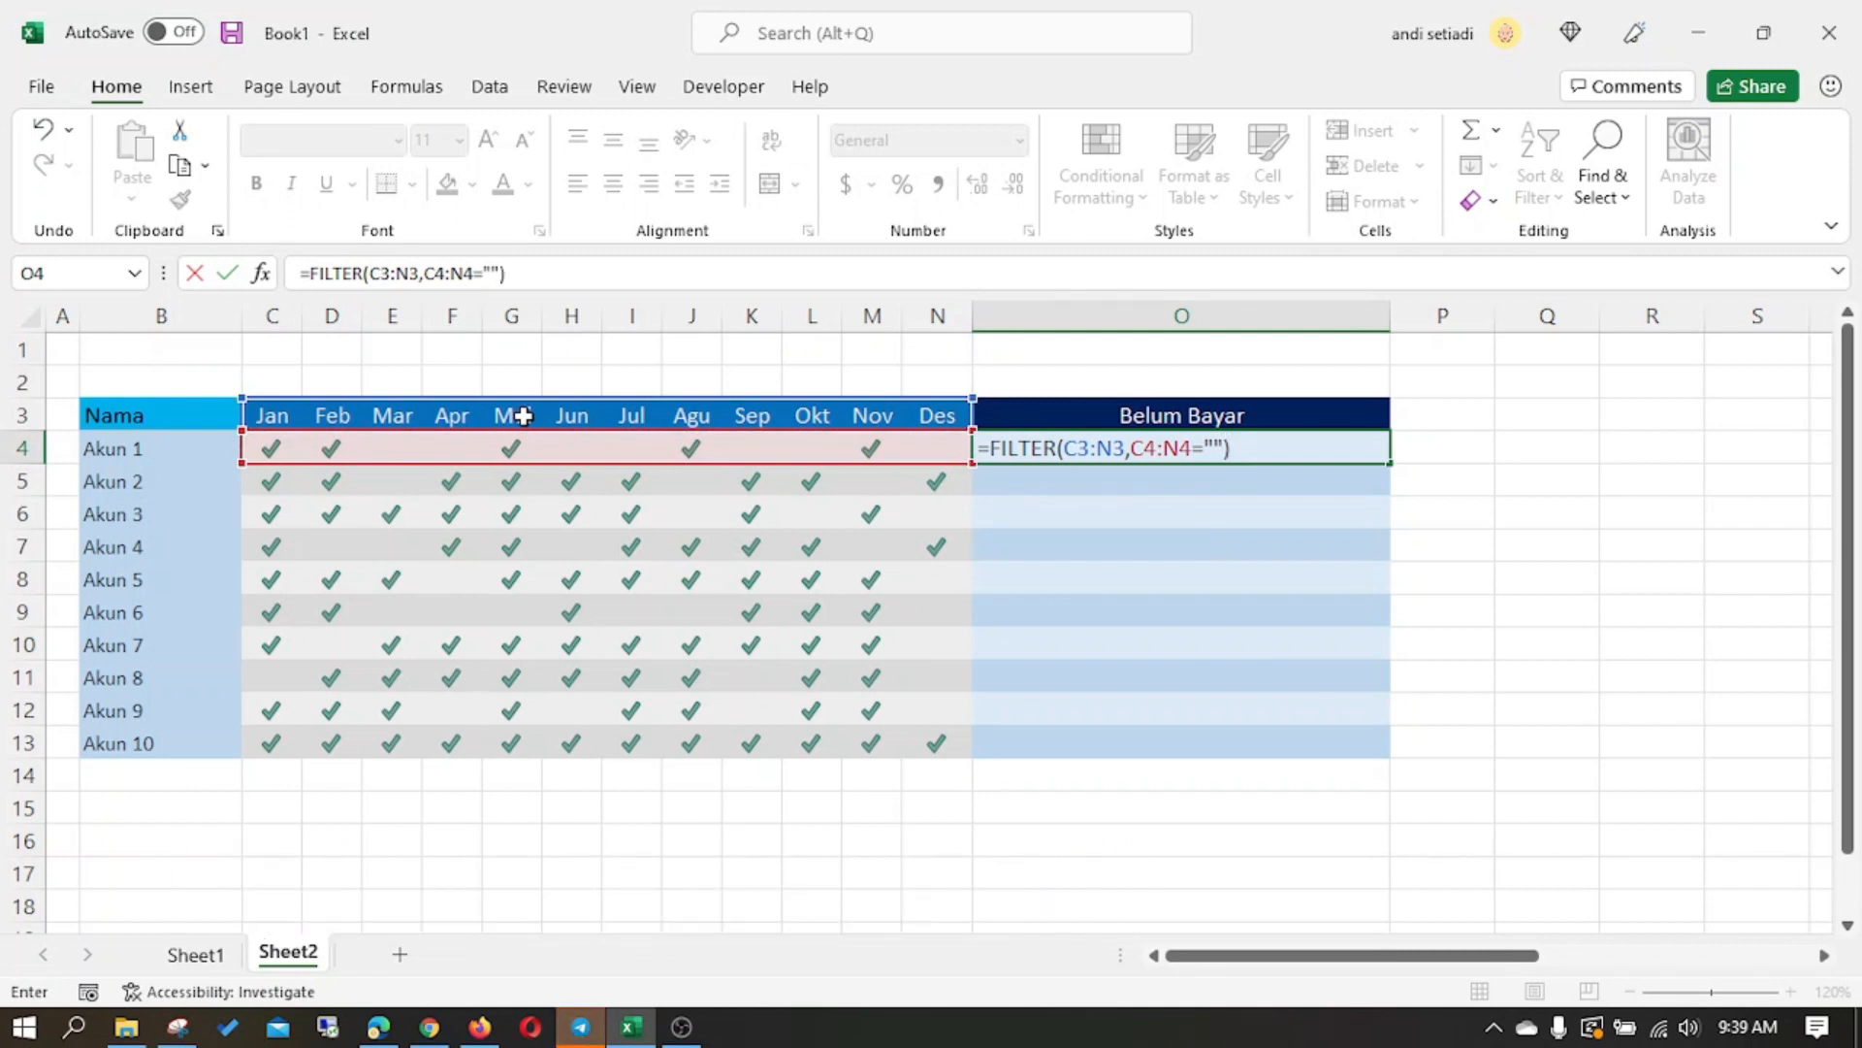
{"action": "key", "text": "Return"}
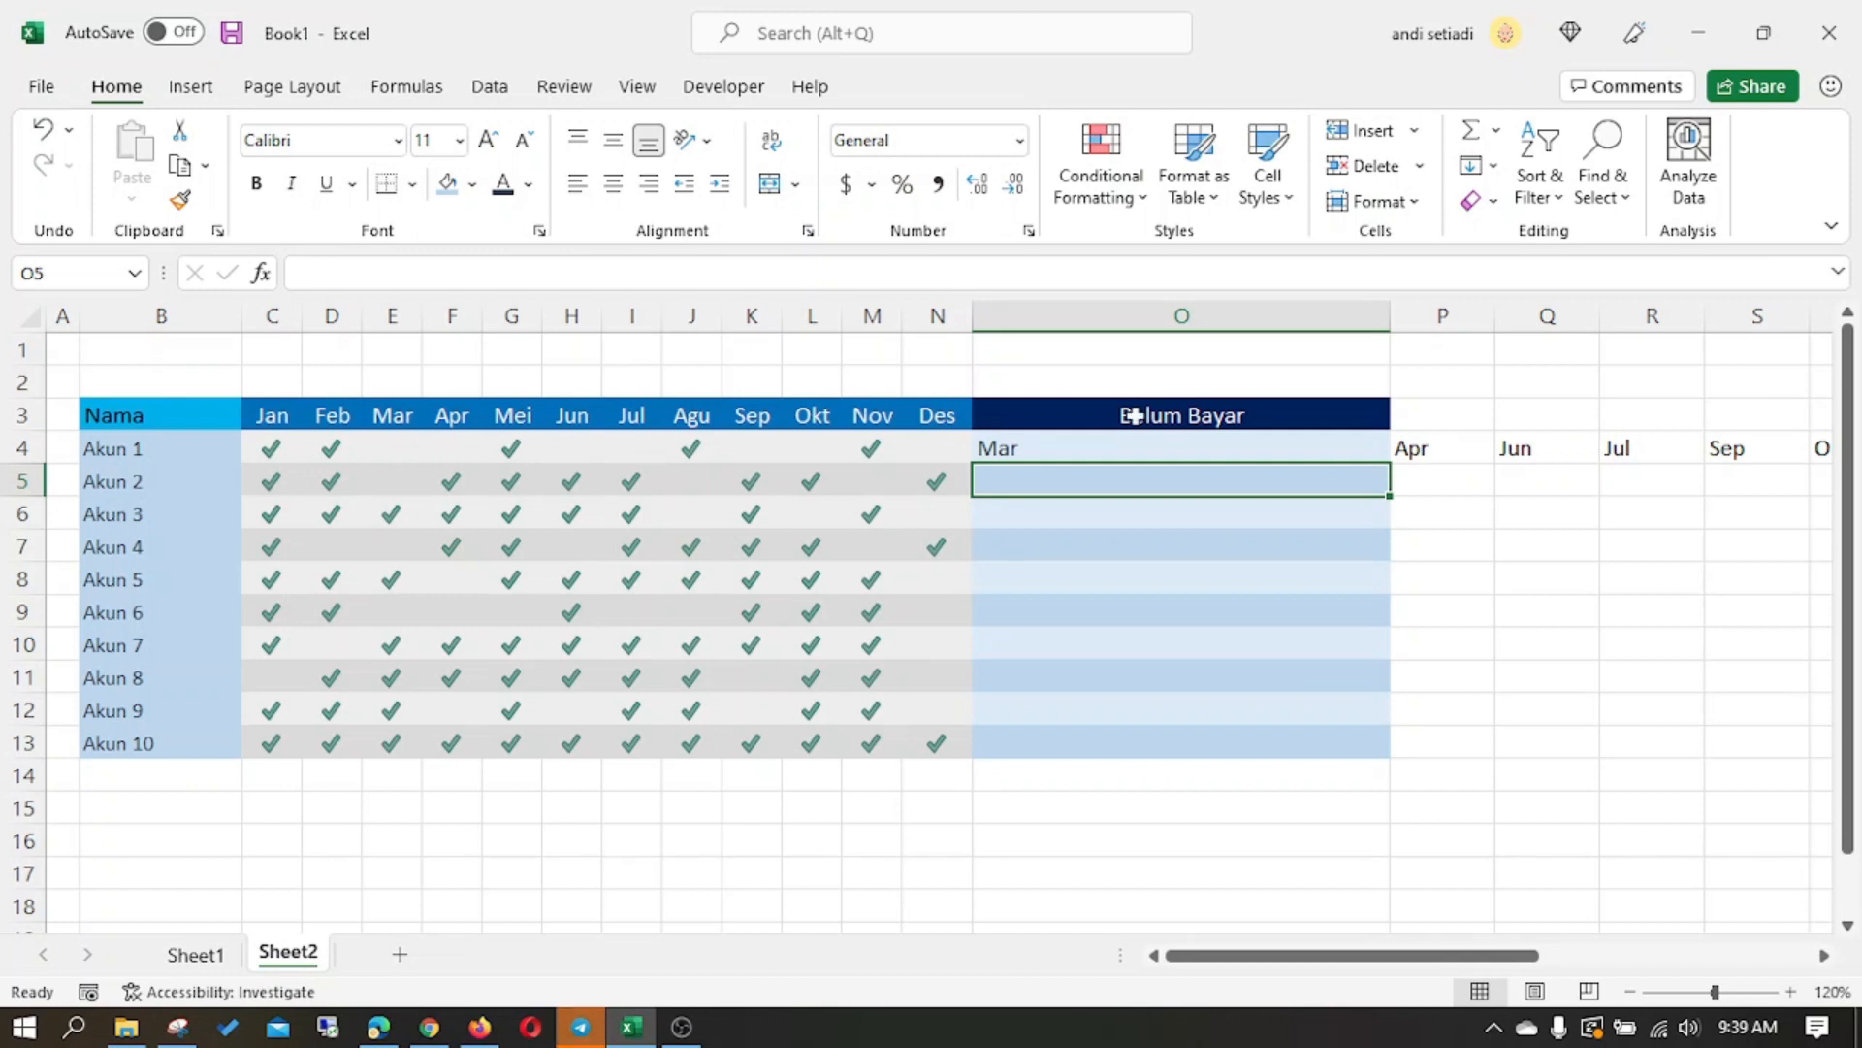
- Change the FILTER condition in O4 to C4:N4<>"" so it lists the paid months instead
{"action": "left_click", "coordinate": [1234, 450]}
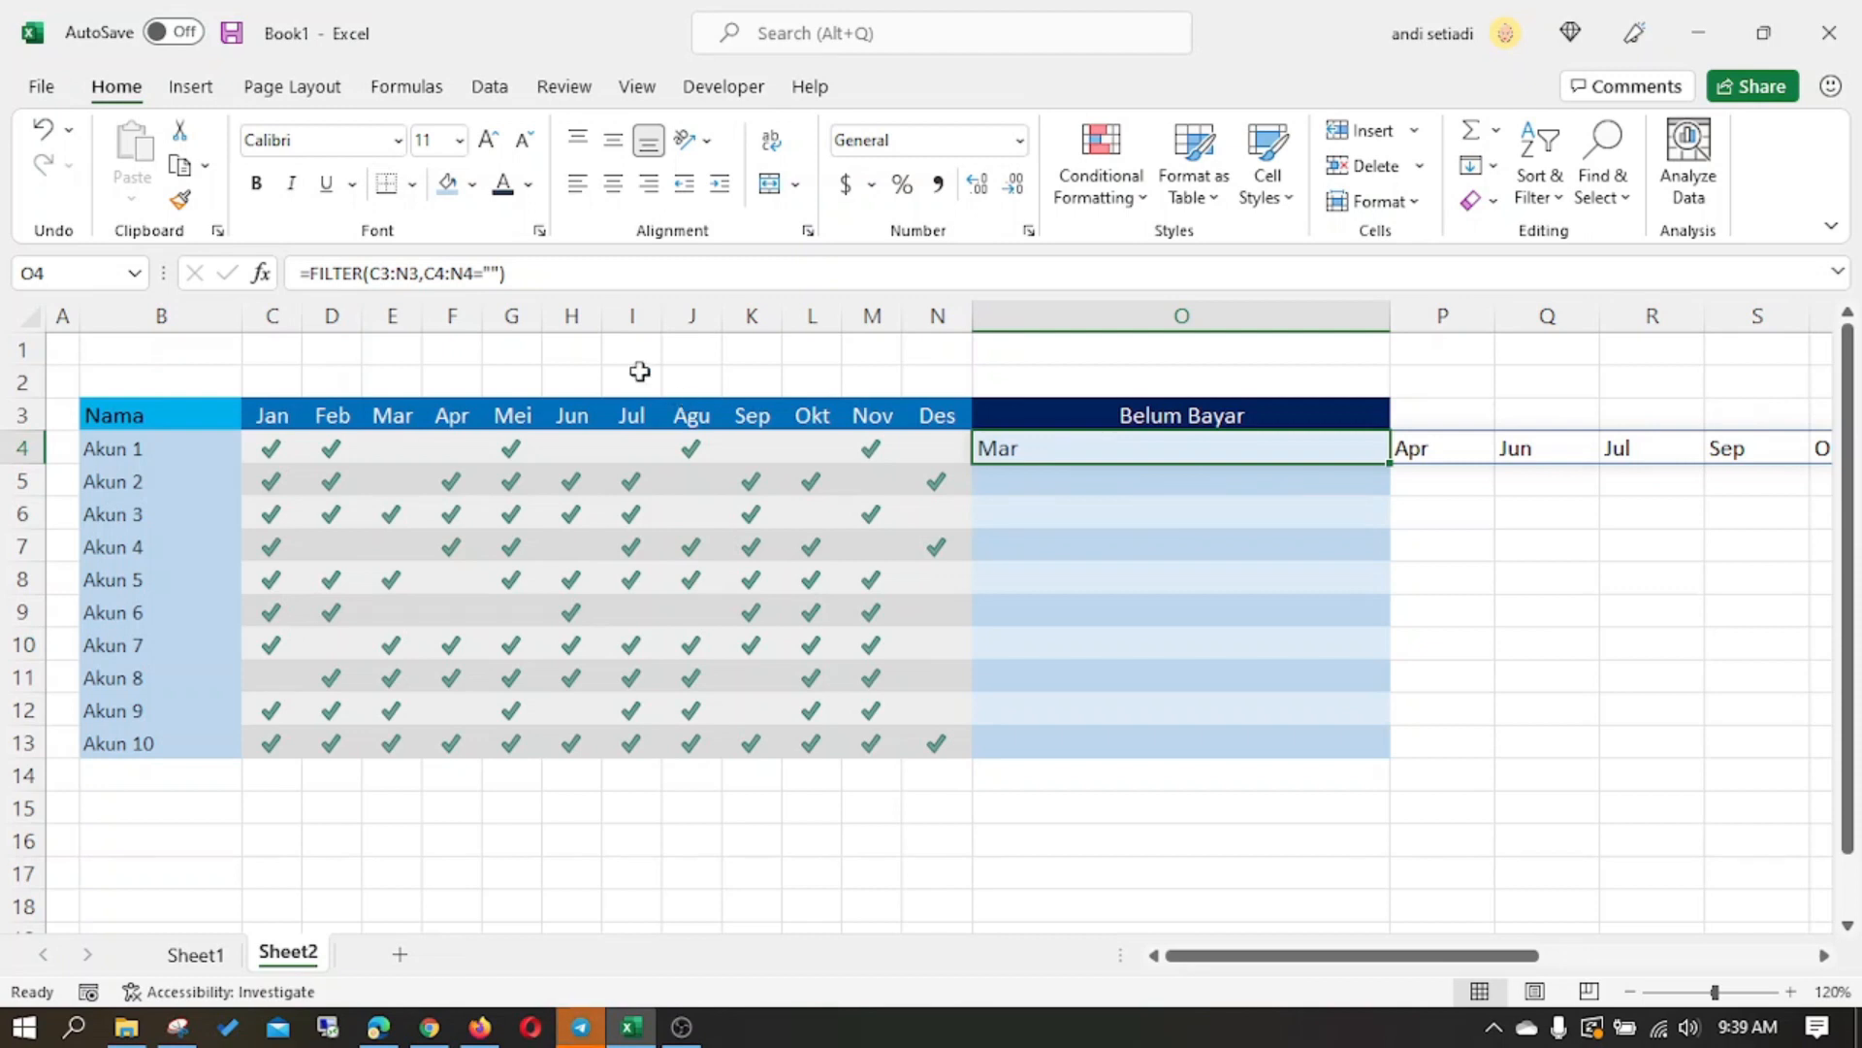
{"action": "left_click", "coordinate": [479, 273]}
{"action": "key", "text": "BackSpace"}
{"action": "type", "text": "<>"}
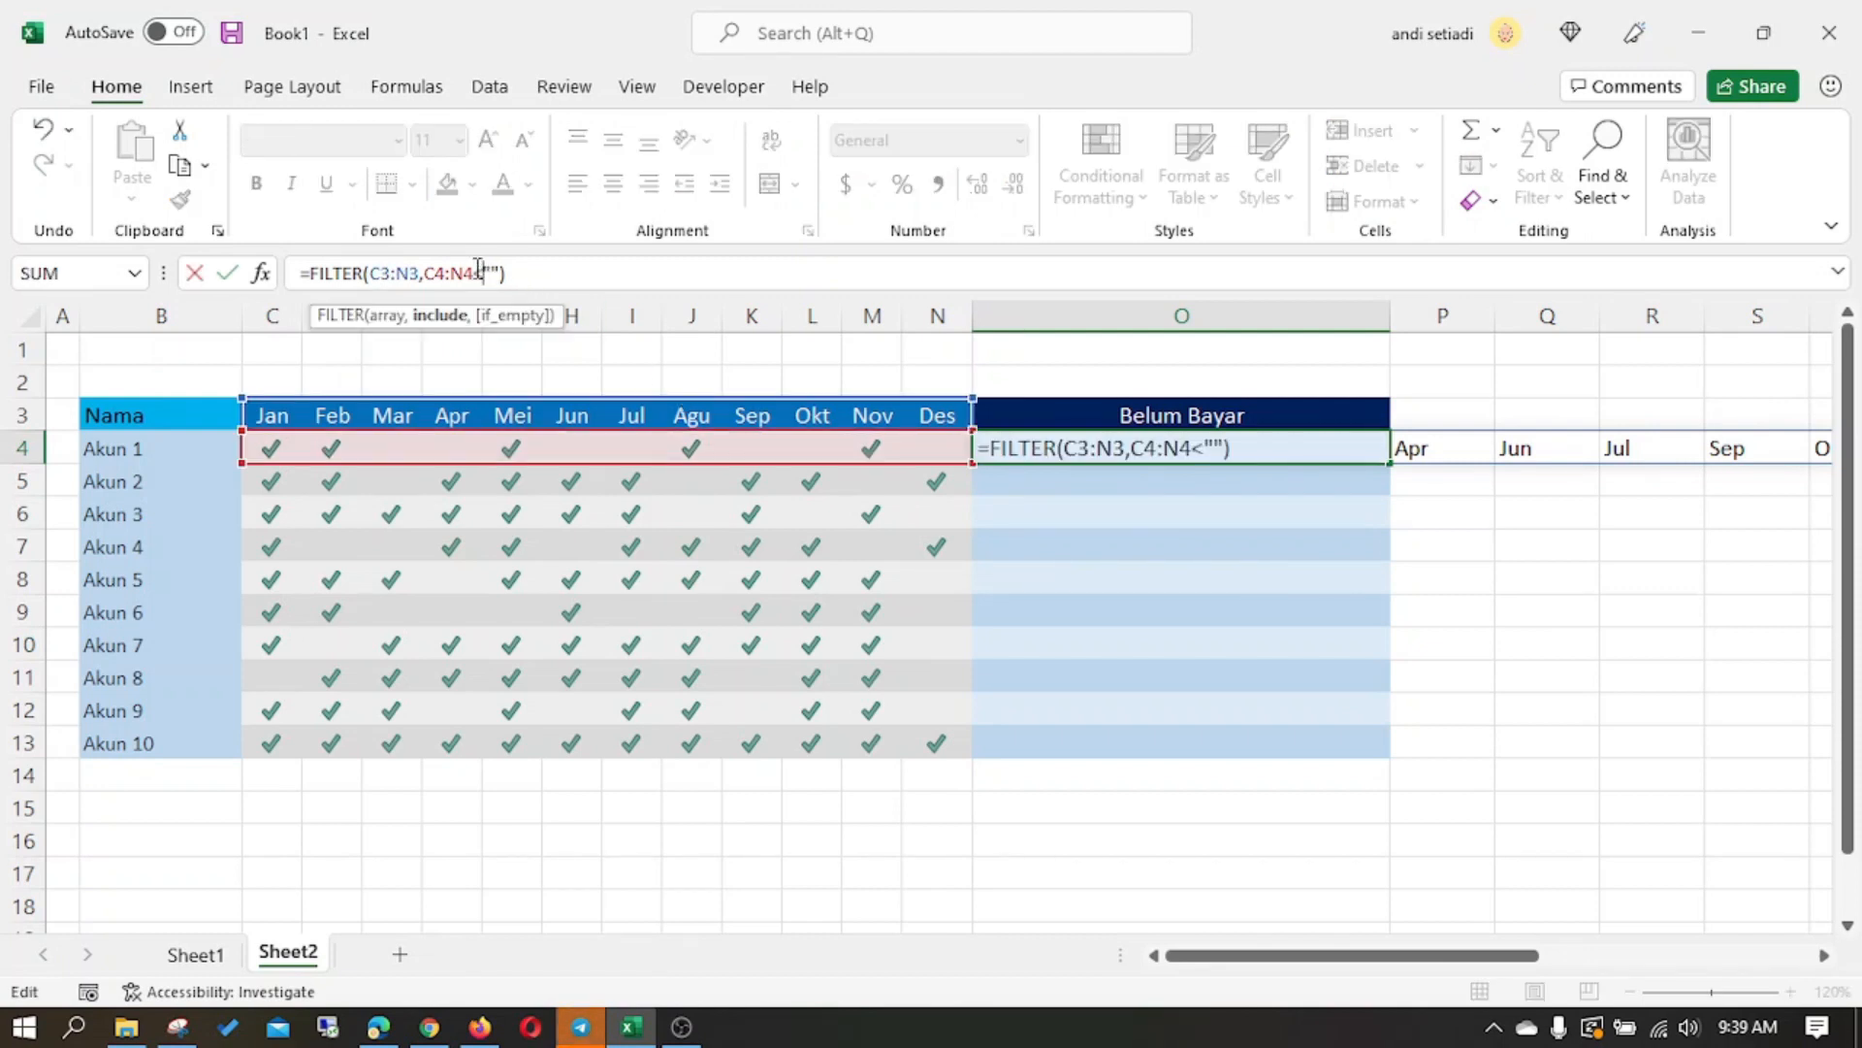
{"action": "key", "text": "Return"}
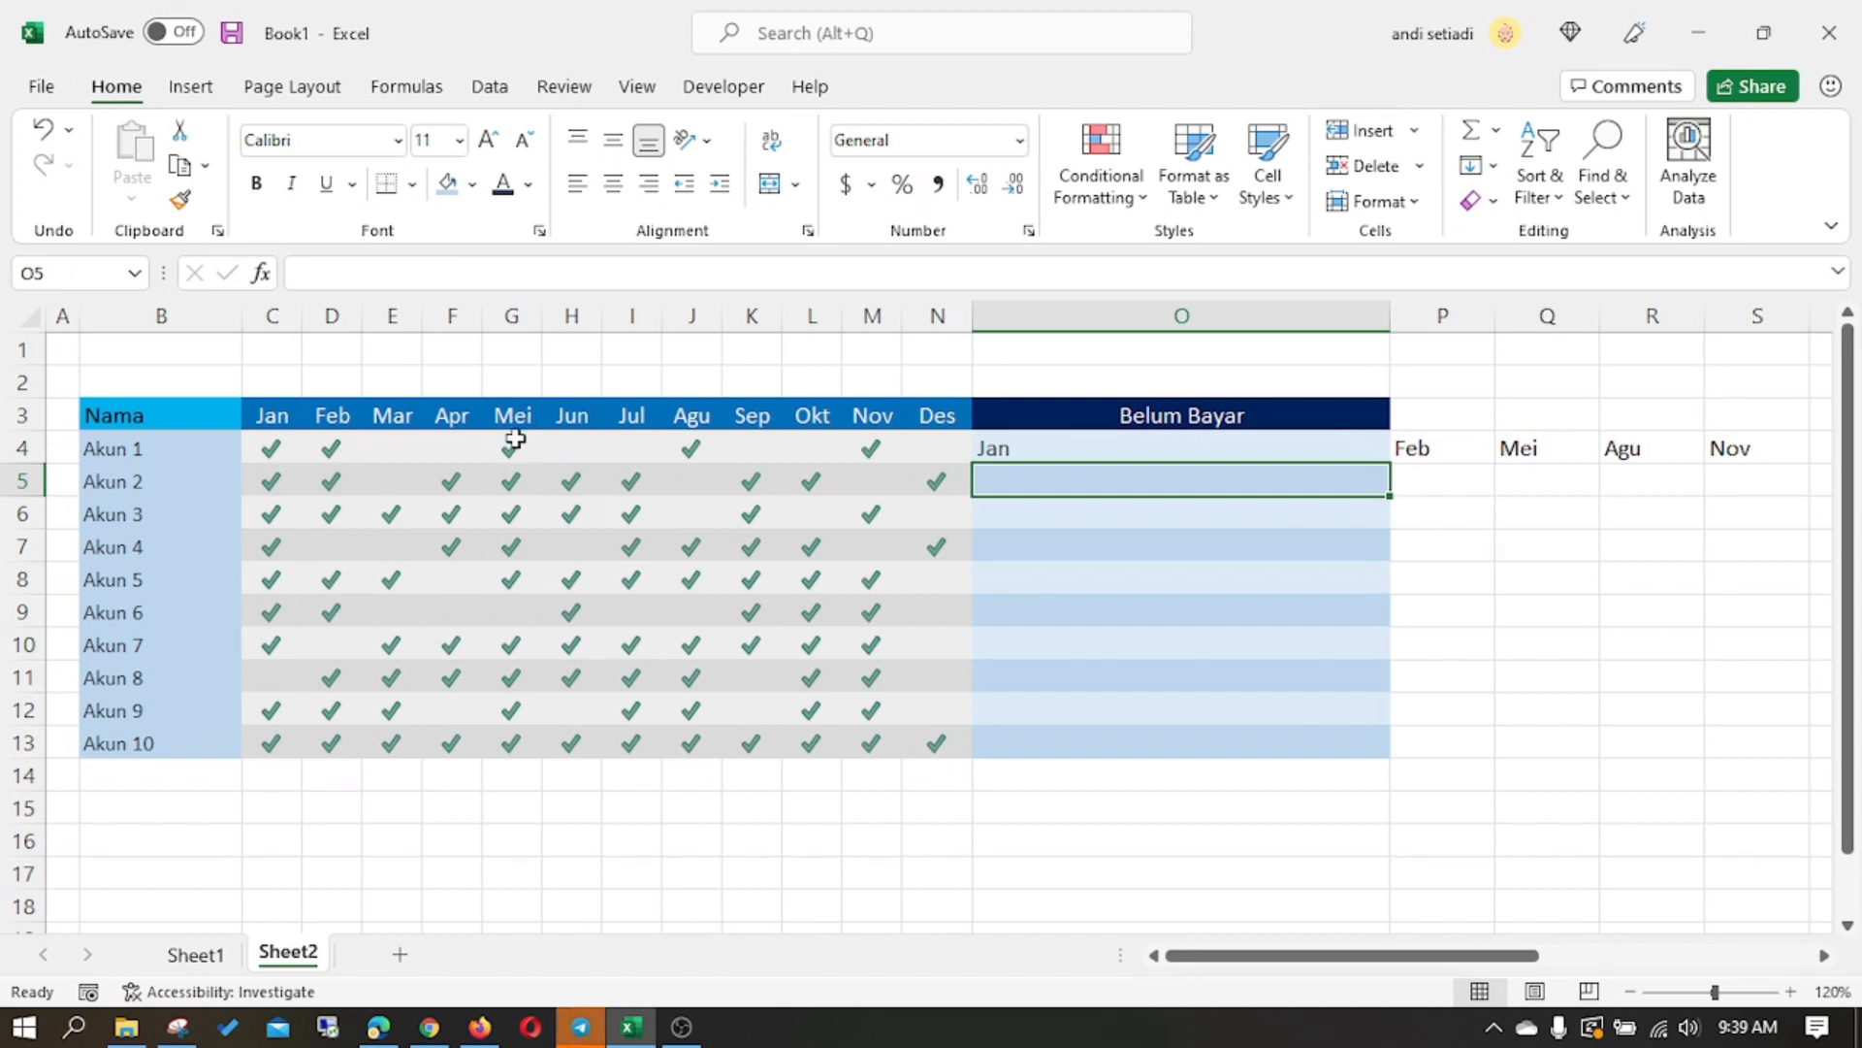
- Restore the FILTER condition in O4 to C4:N4="" and check the formula
{"action": "left_click", "coordinate": [1116, 454]}
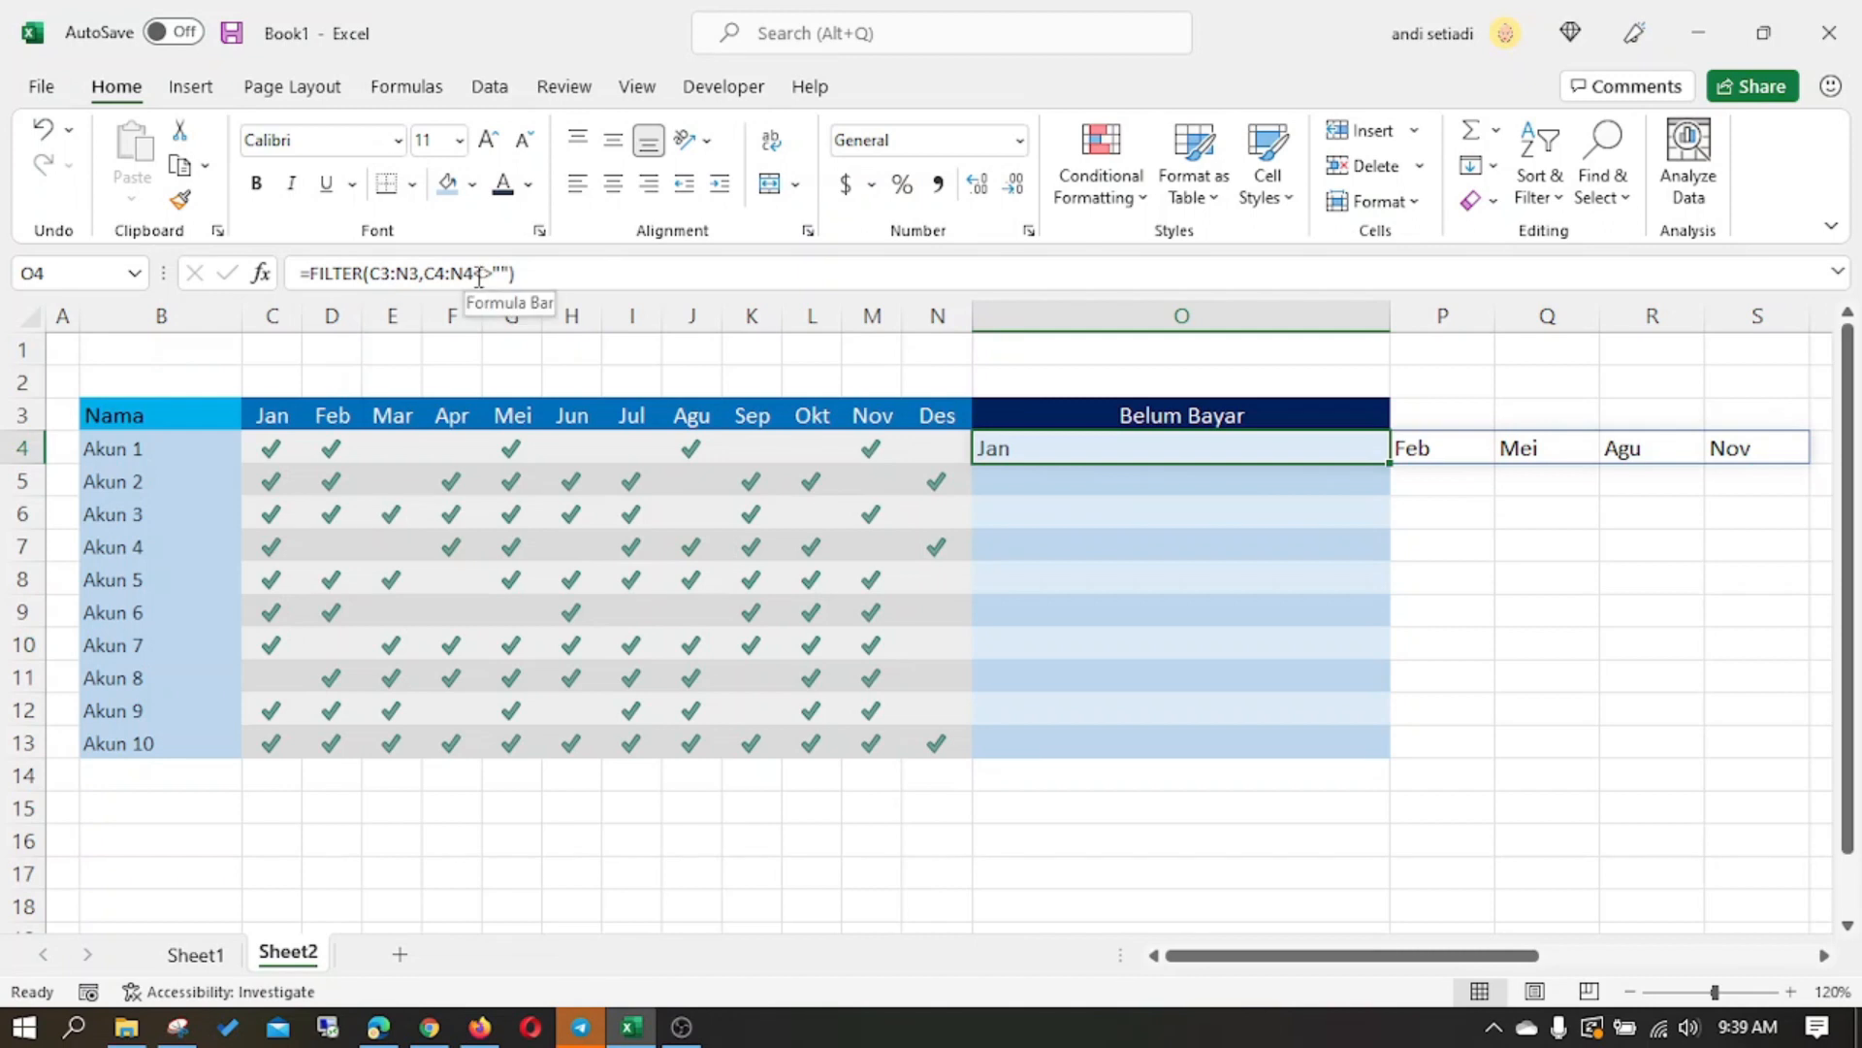
{"action": "left_click_drag", "start_coordinate": [475, 275], "coordinate": [491, 275]}
{"action": "type", "text": "=="}
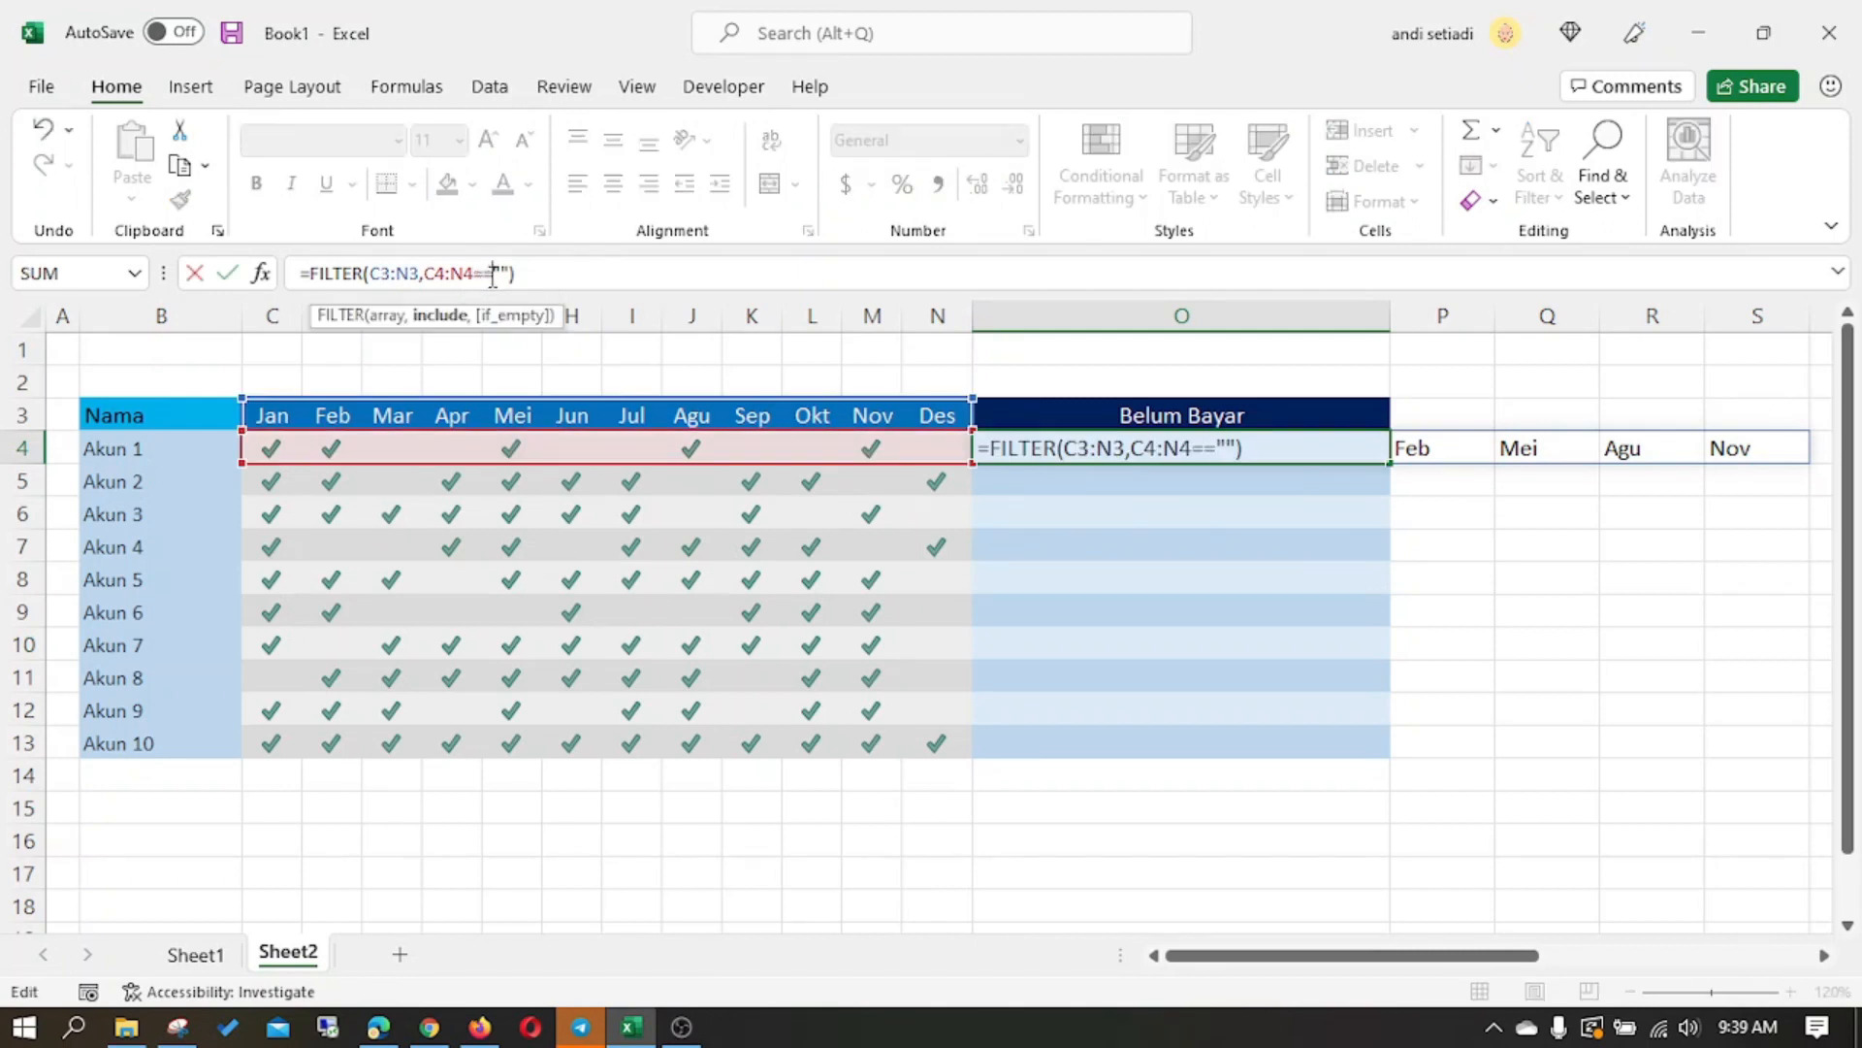
{"action": "key", "text": "Return"}
{"action": "left_click", "coordinate": [911, 622]}
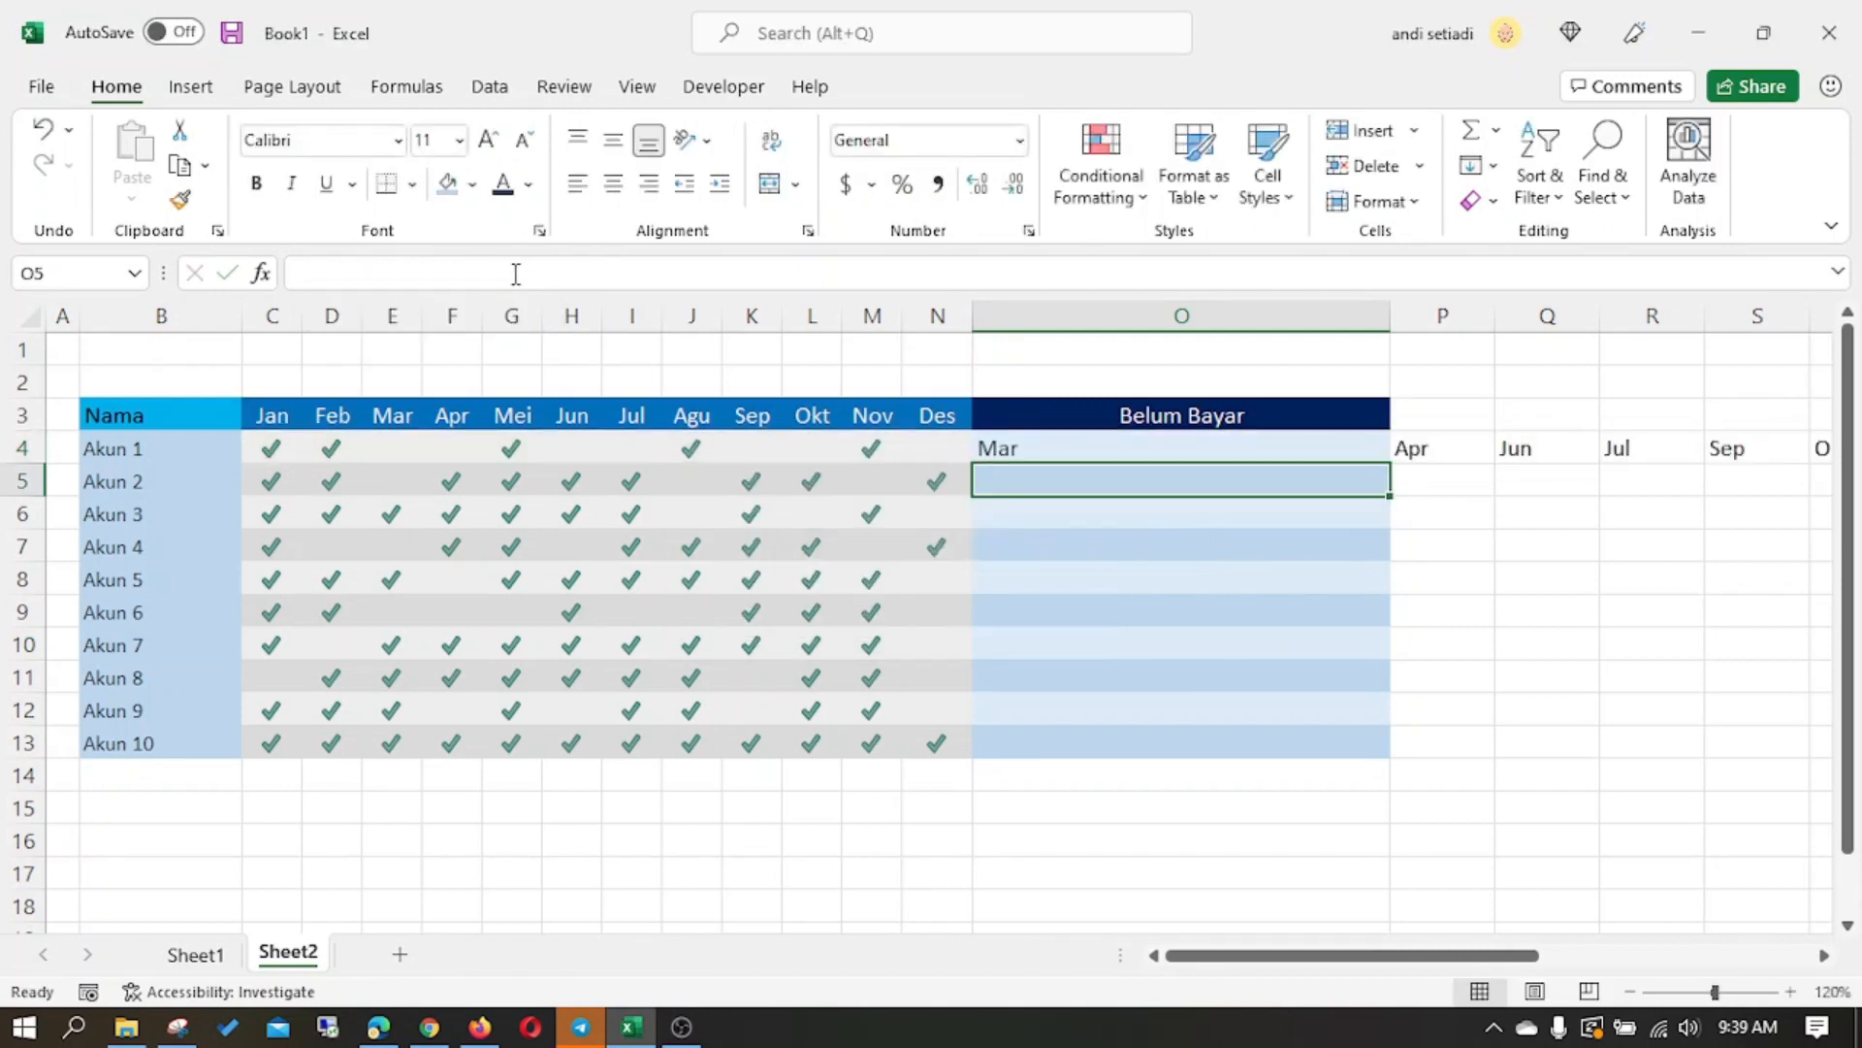
{"action": "left_click", "coordinate": [999, 442]}
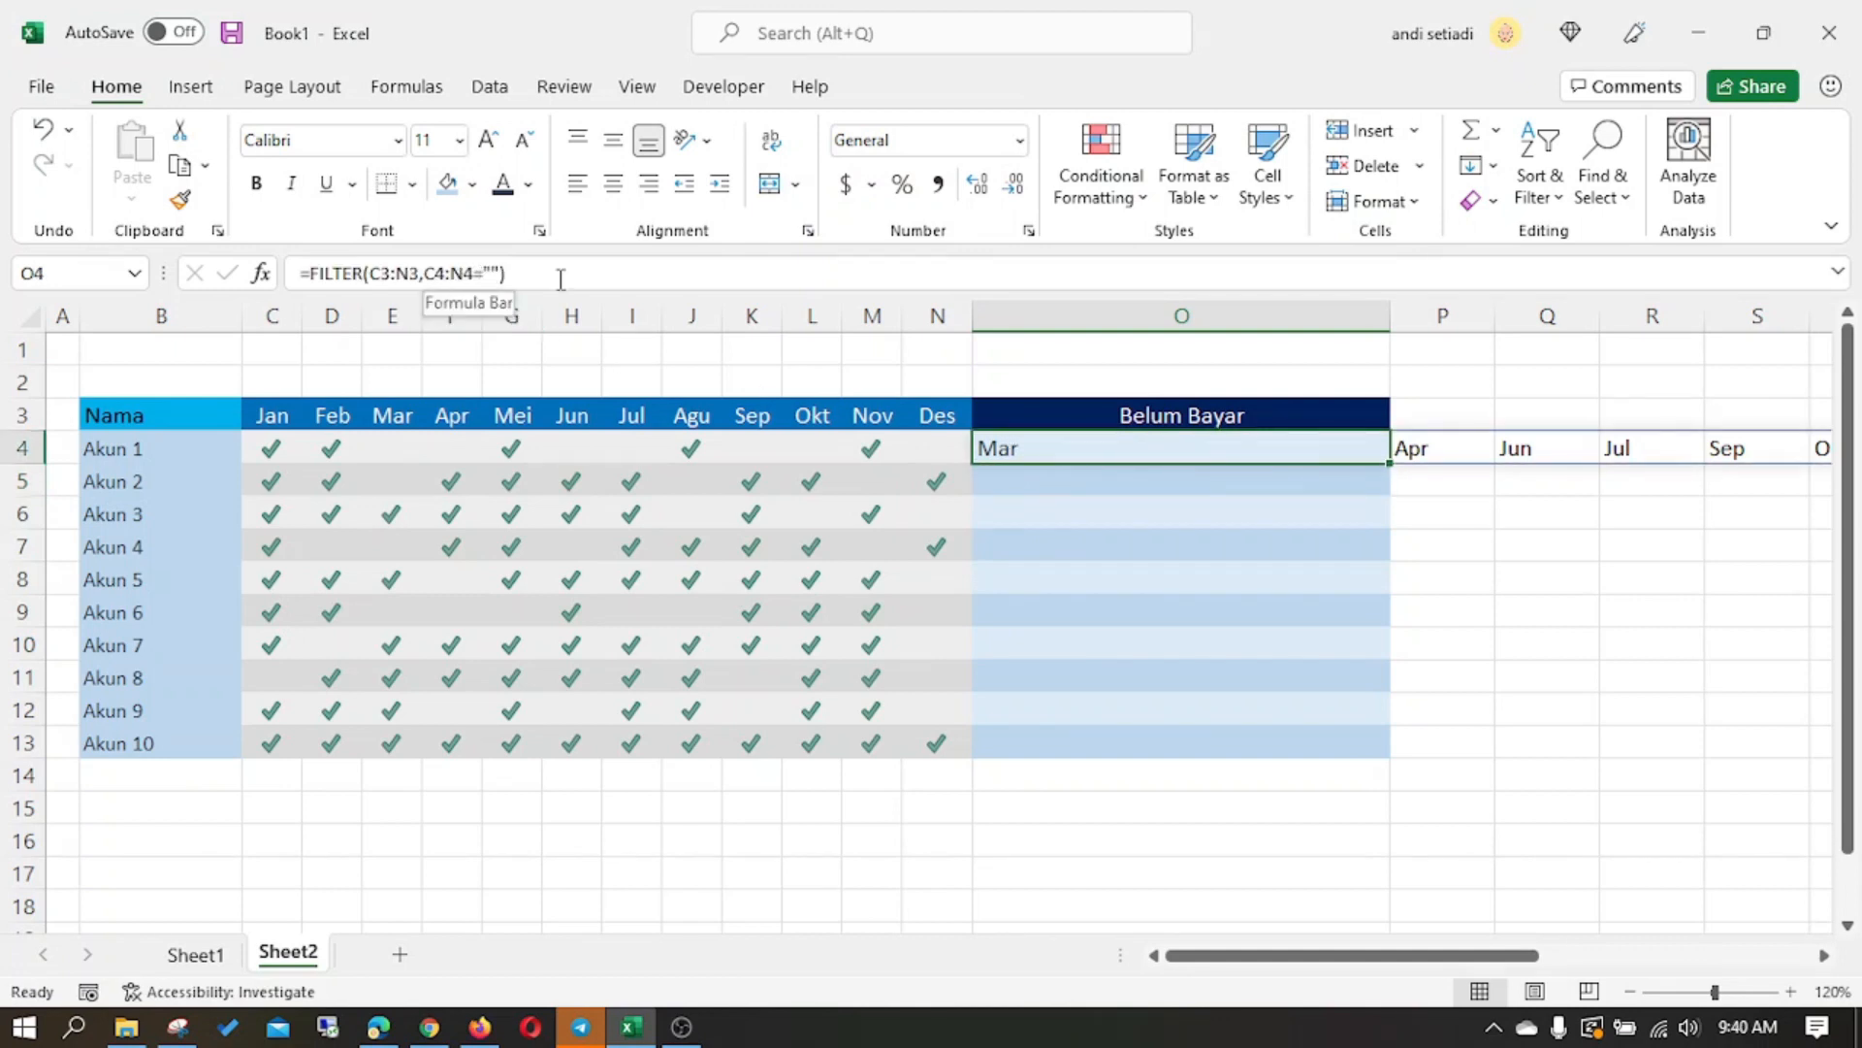
{"action": "key", "text": "Down"}
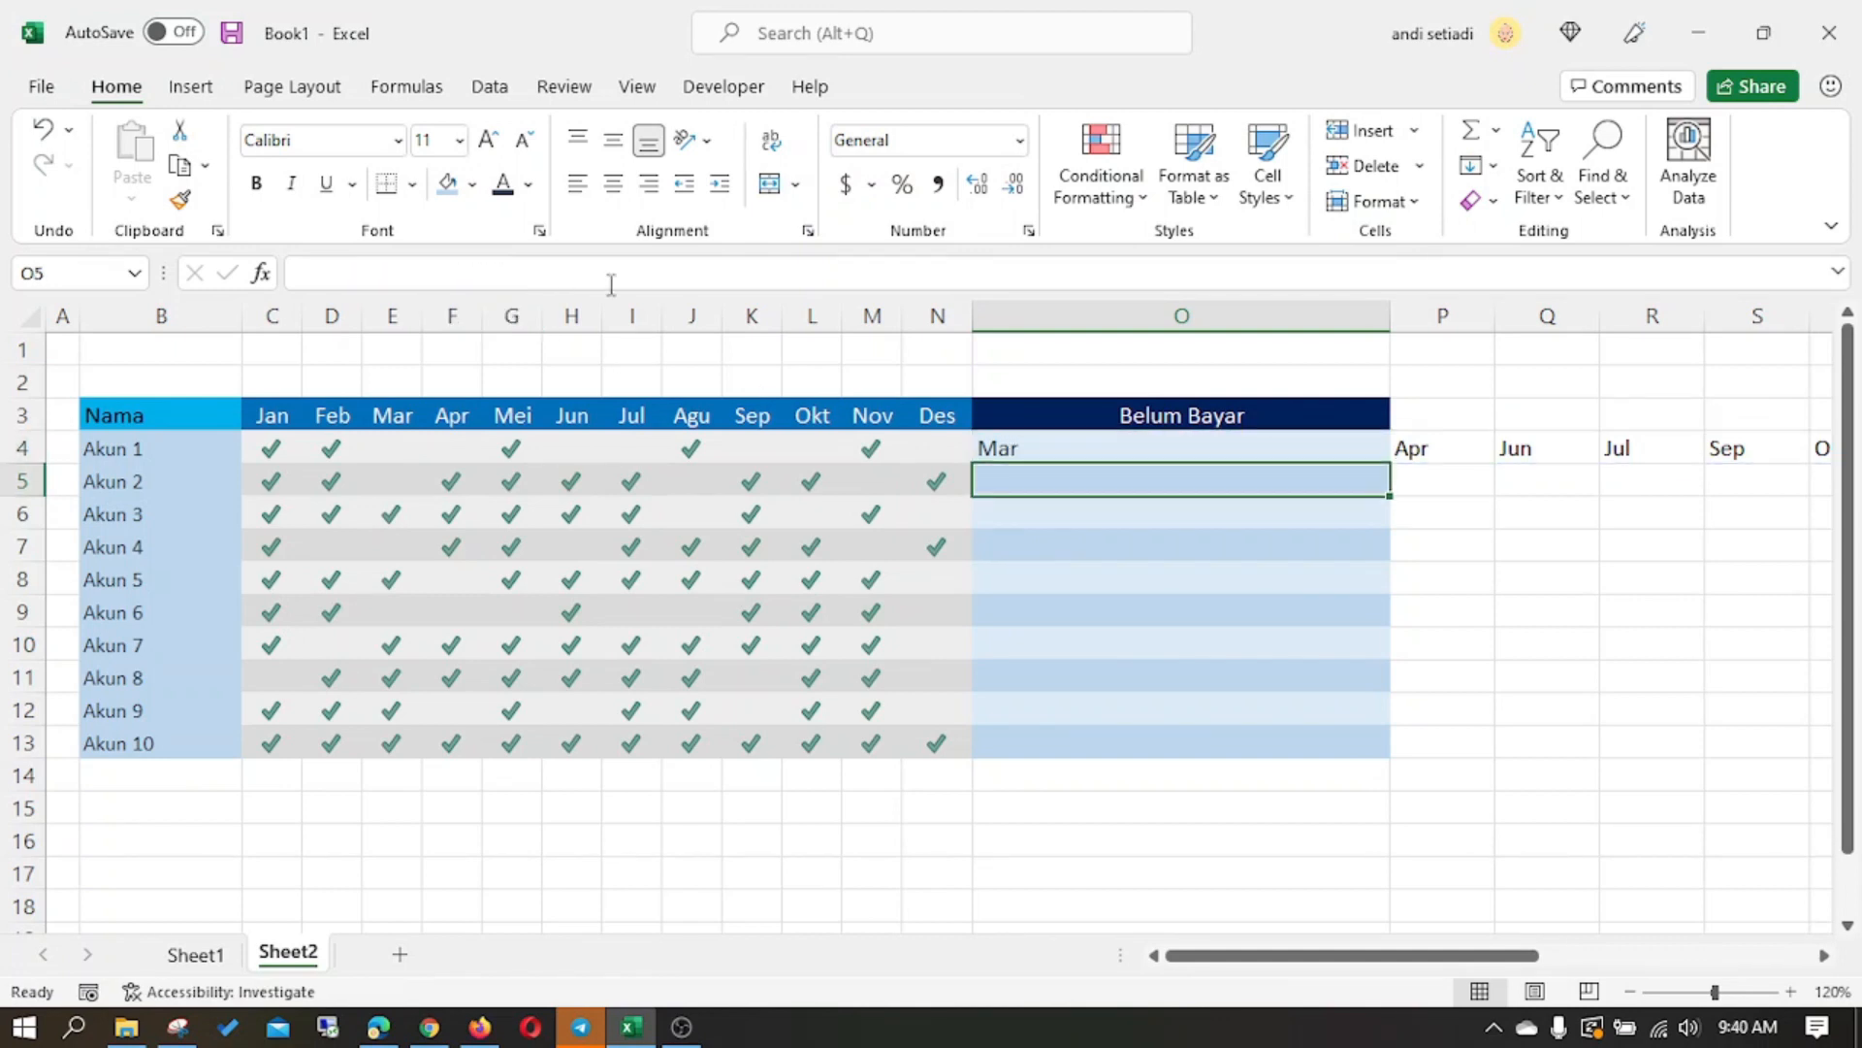
- Insert the TEXTJOIN function with its opening parenthesis in front of FILTER in the O4 formula
{"action": "left_click", "coordinate": [1078, 446]}
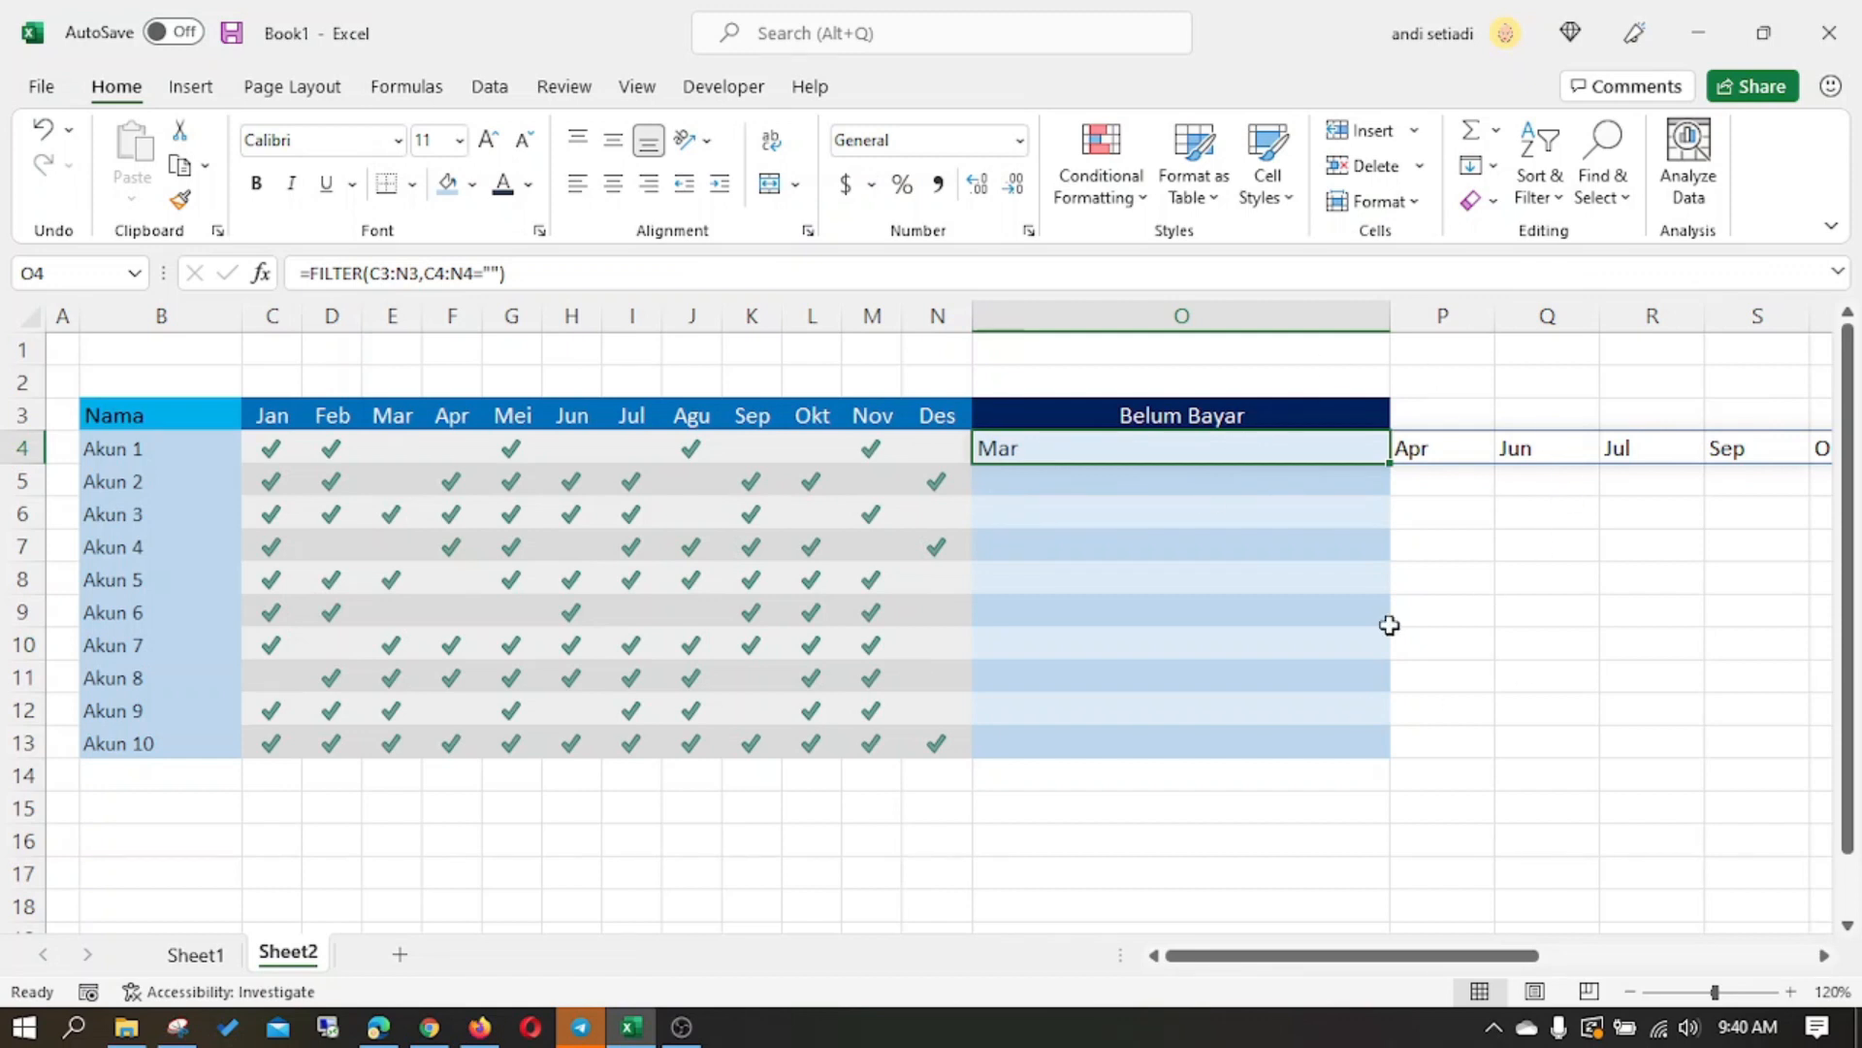
{"action": "left_click", "coordinate": [313, 276]}
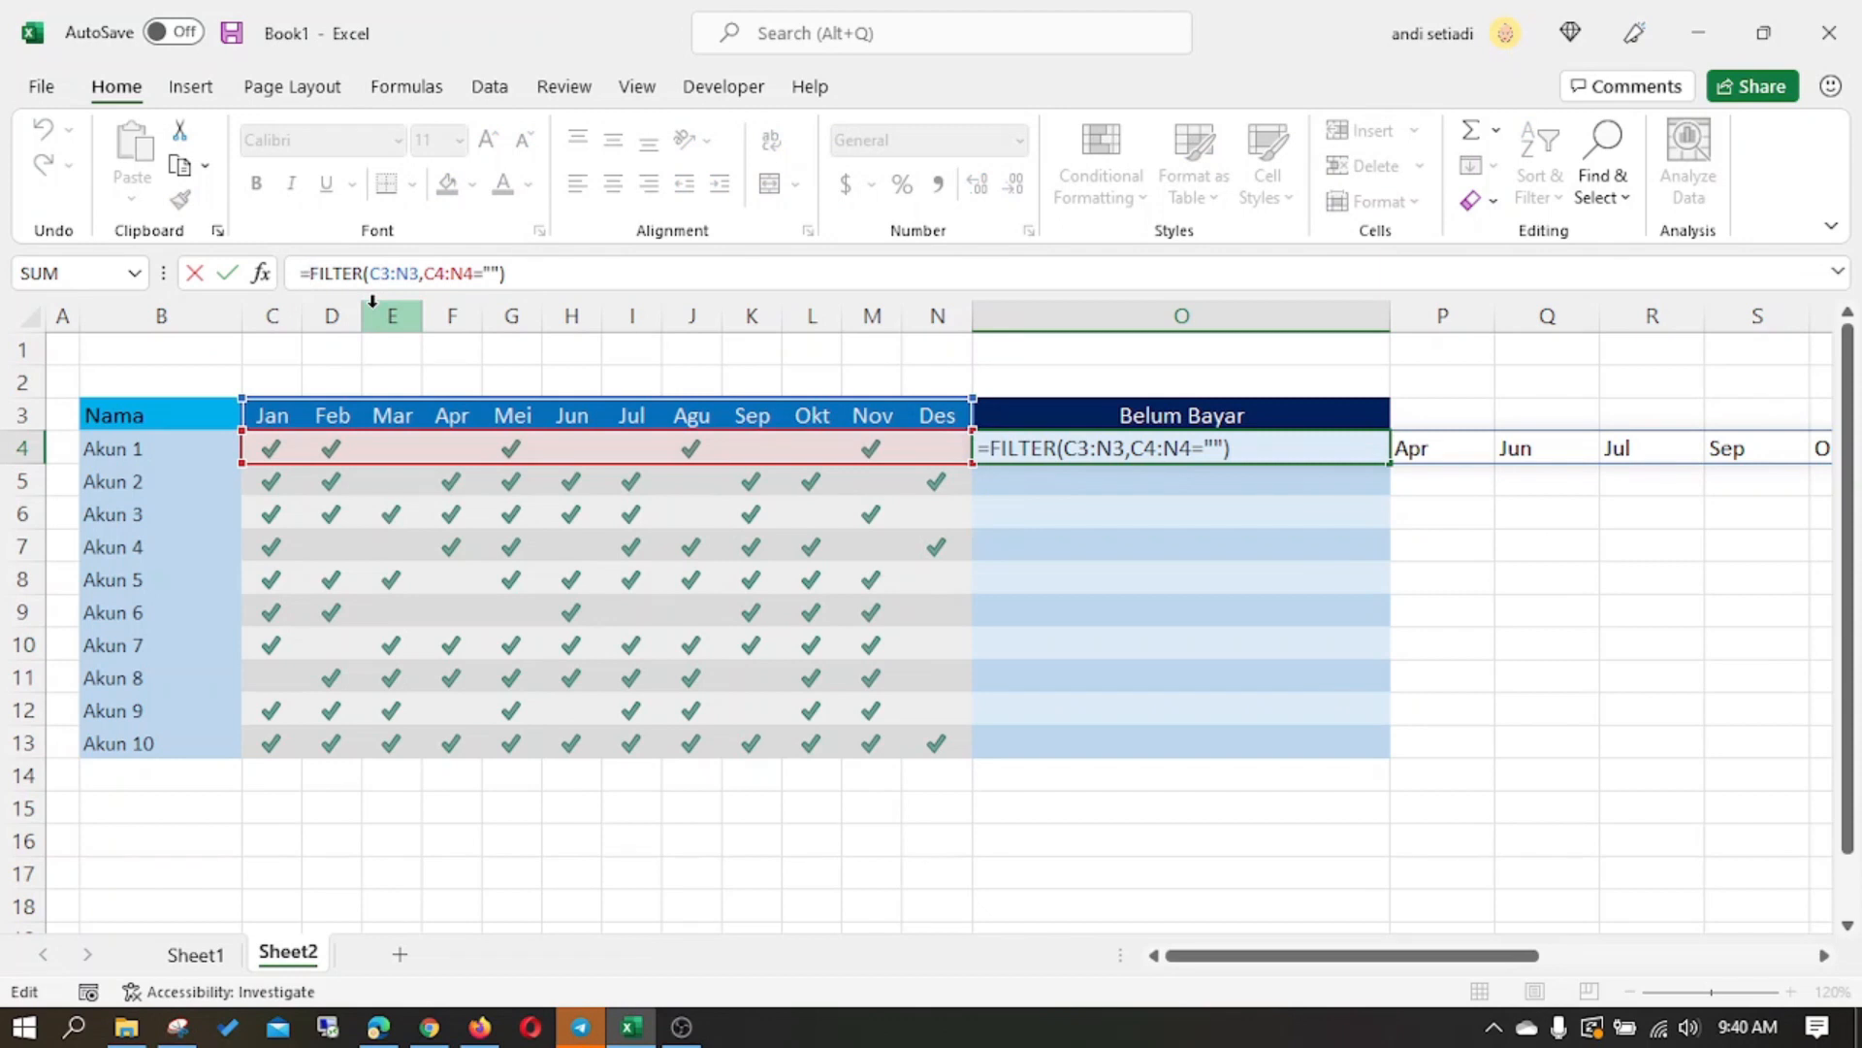
{"action": "type", "text": "TEXJ"}
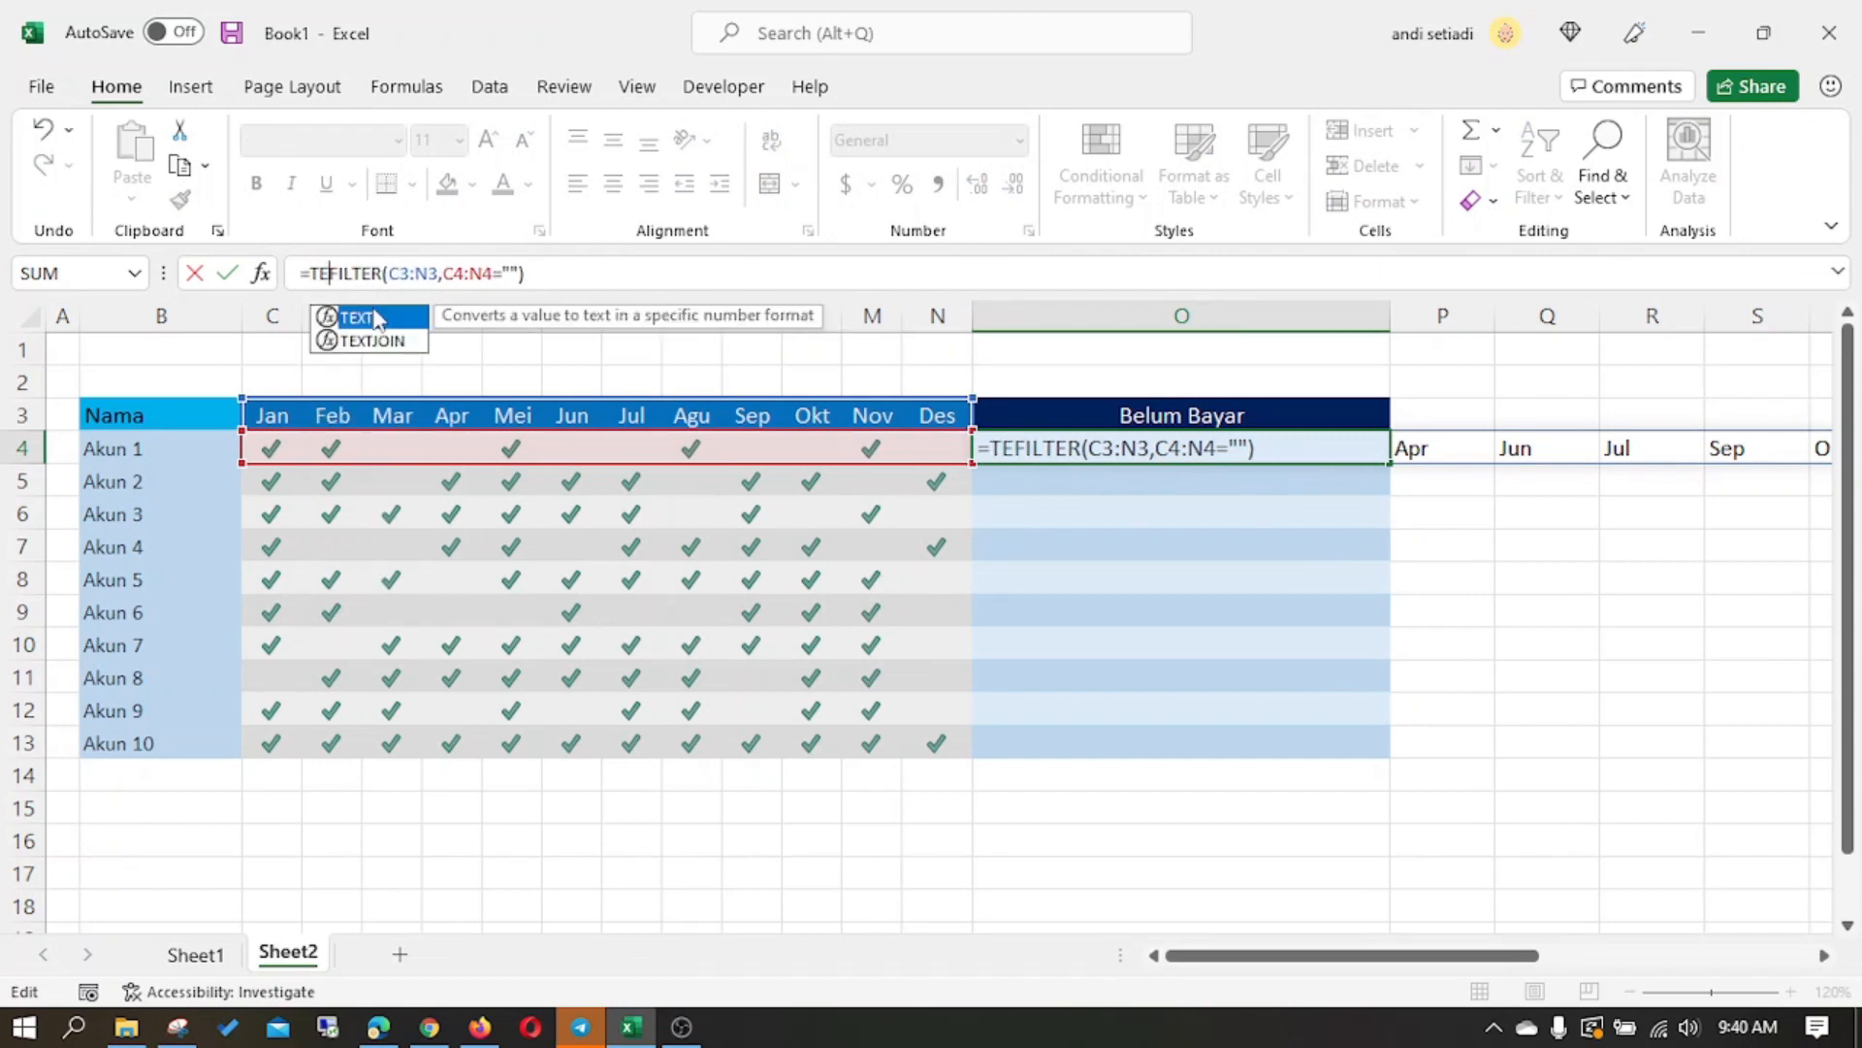
{"action": "type", "text": "OIN"}
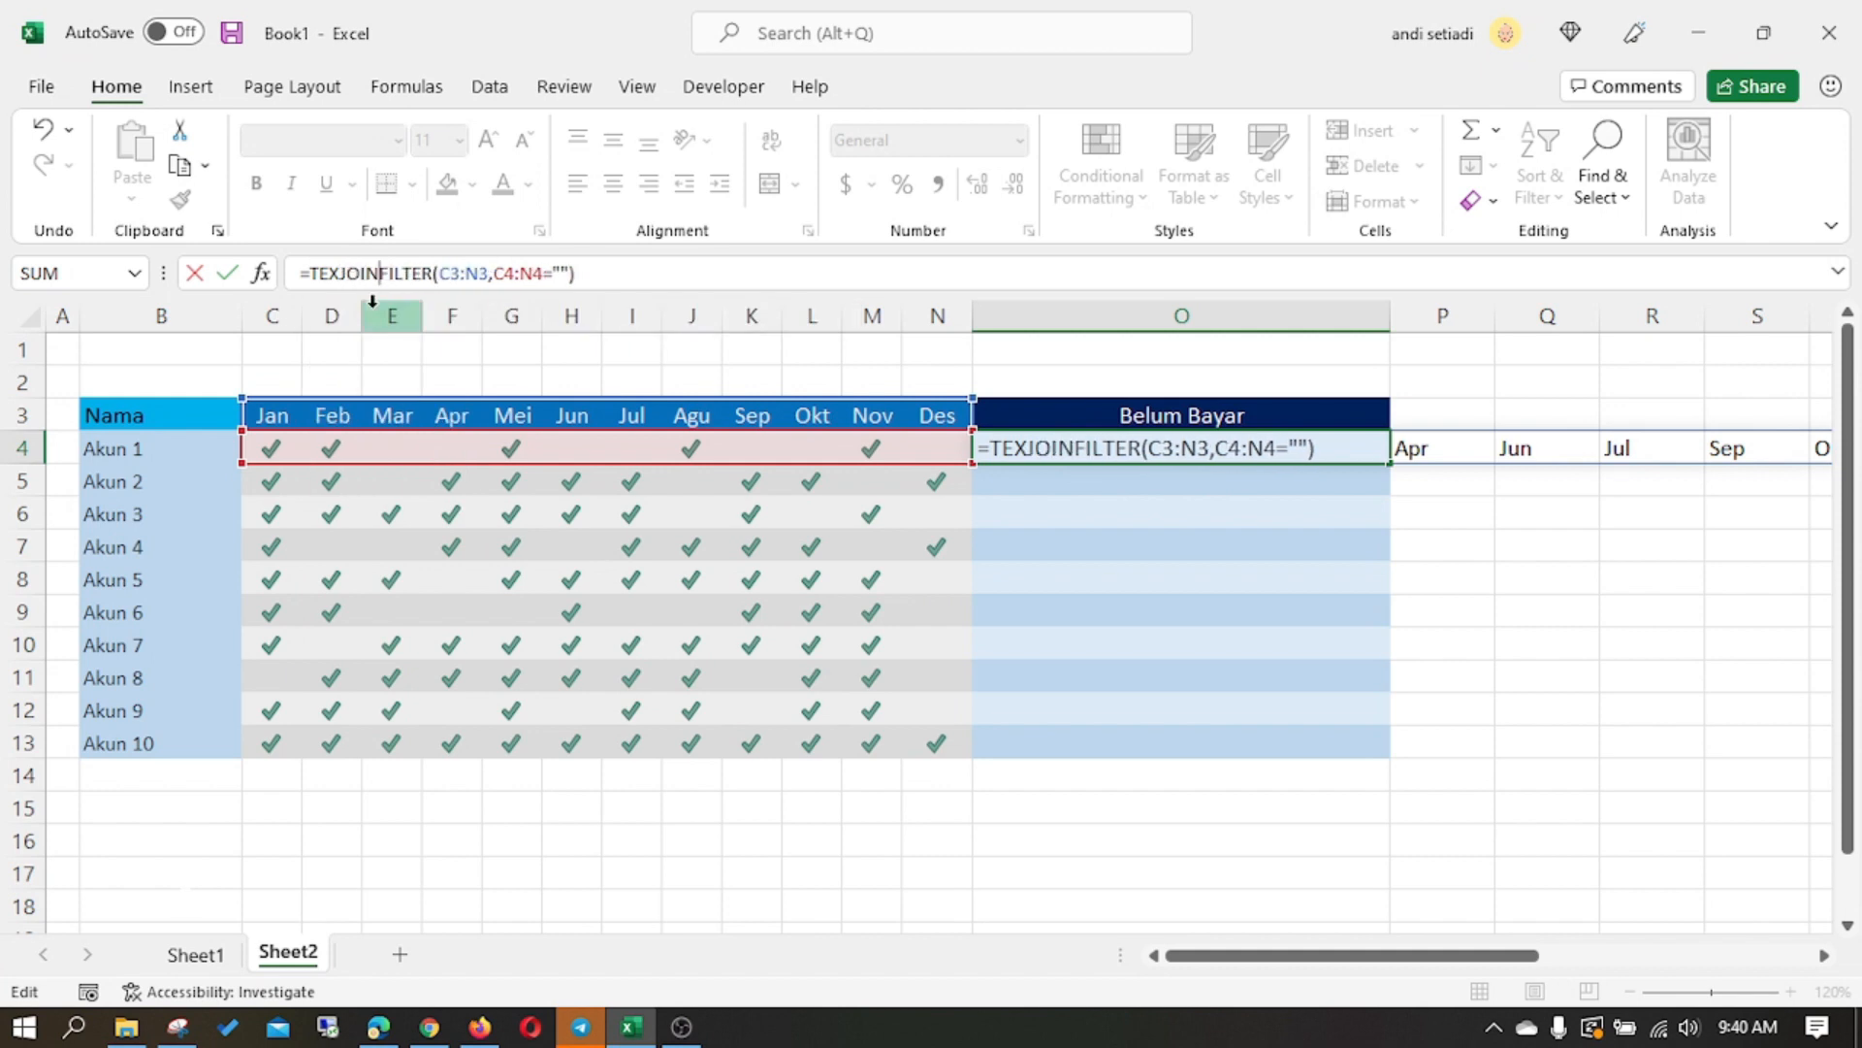
{"action": "type", "text": "("}
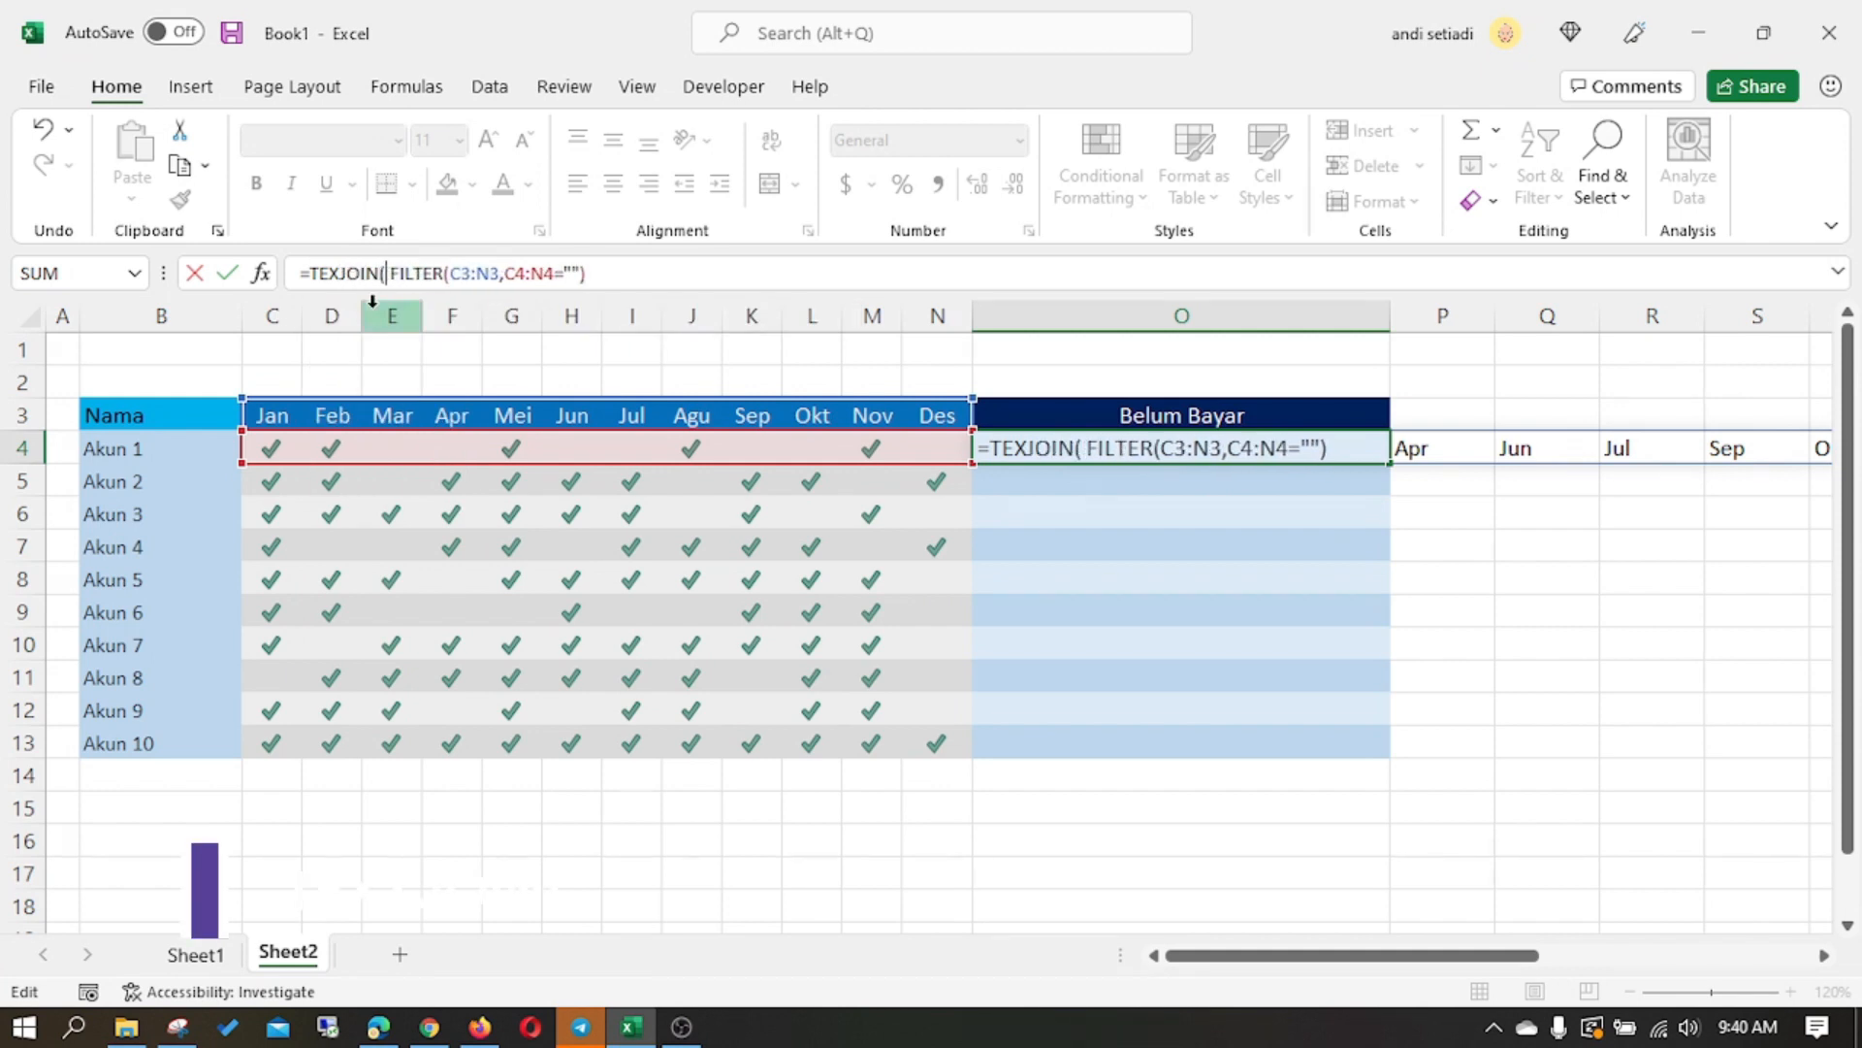
{"action": "key", "text": "Left"}
{"action": "key", "text": "Left"}
{"action": "key", "text": "Left"}
{"action": "key", "text": "Left"}
{"action": "key", "text": "Left"}
{"action": "key", "text": "Left"}
{"action": "type", "text": "T"}
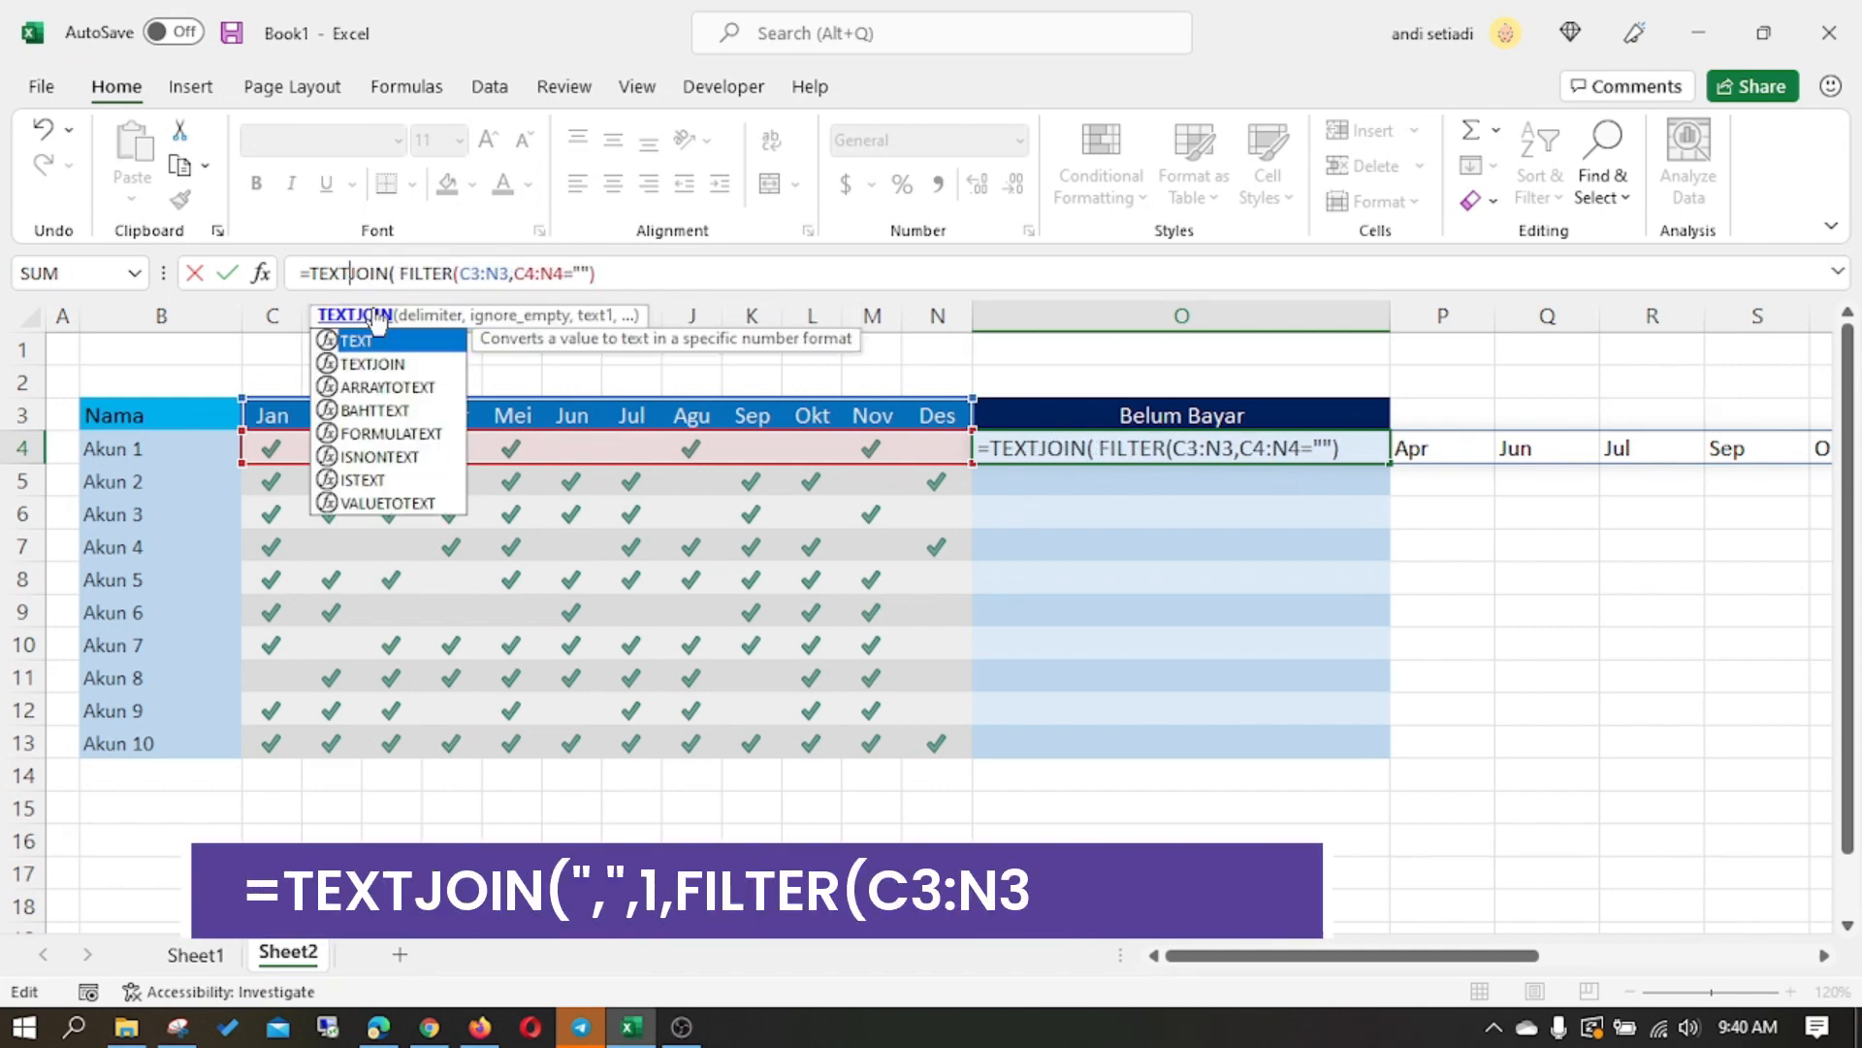
{"action": "key", "text": "Right"}
{"action": "key", "text": "Right"}
{"action": "key", "text": "Right"}
{"action": "key", "text": "Right"}
{"action": "key", "text": "Right"}
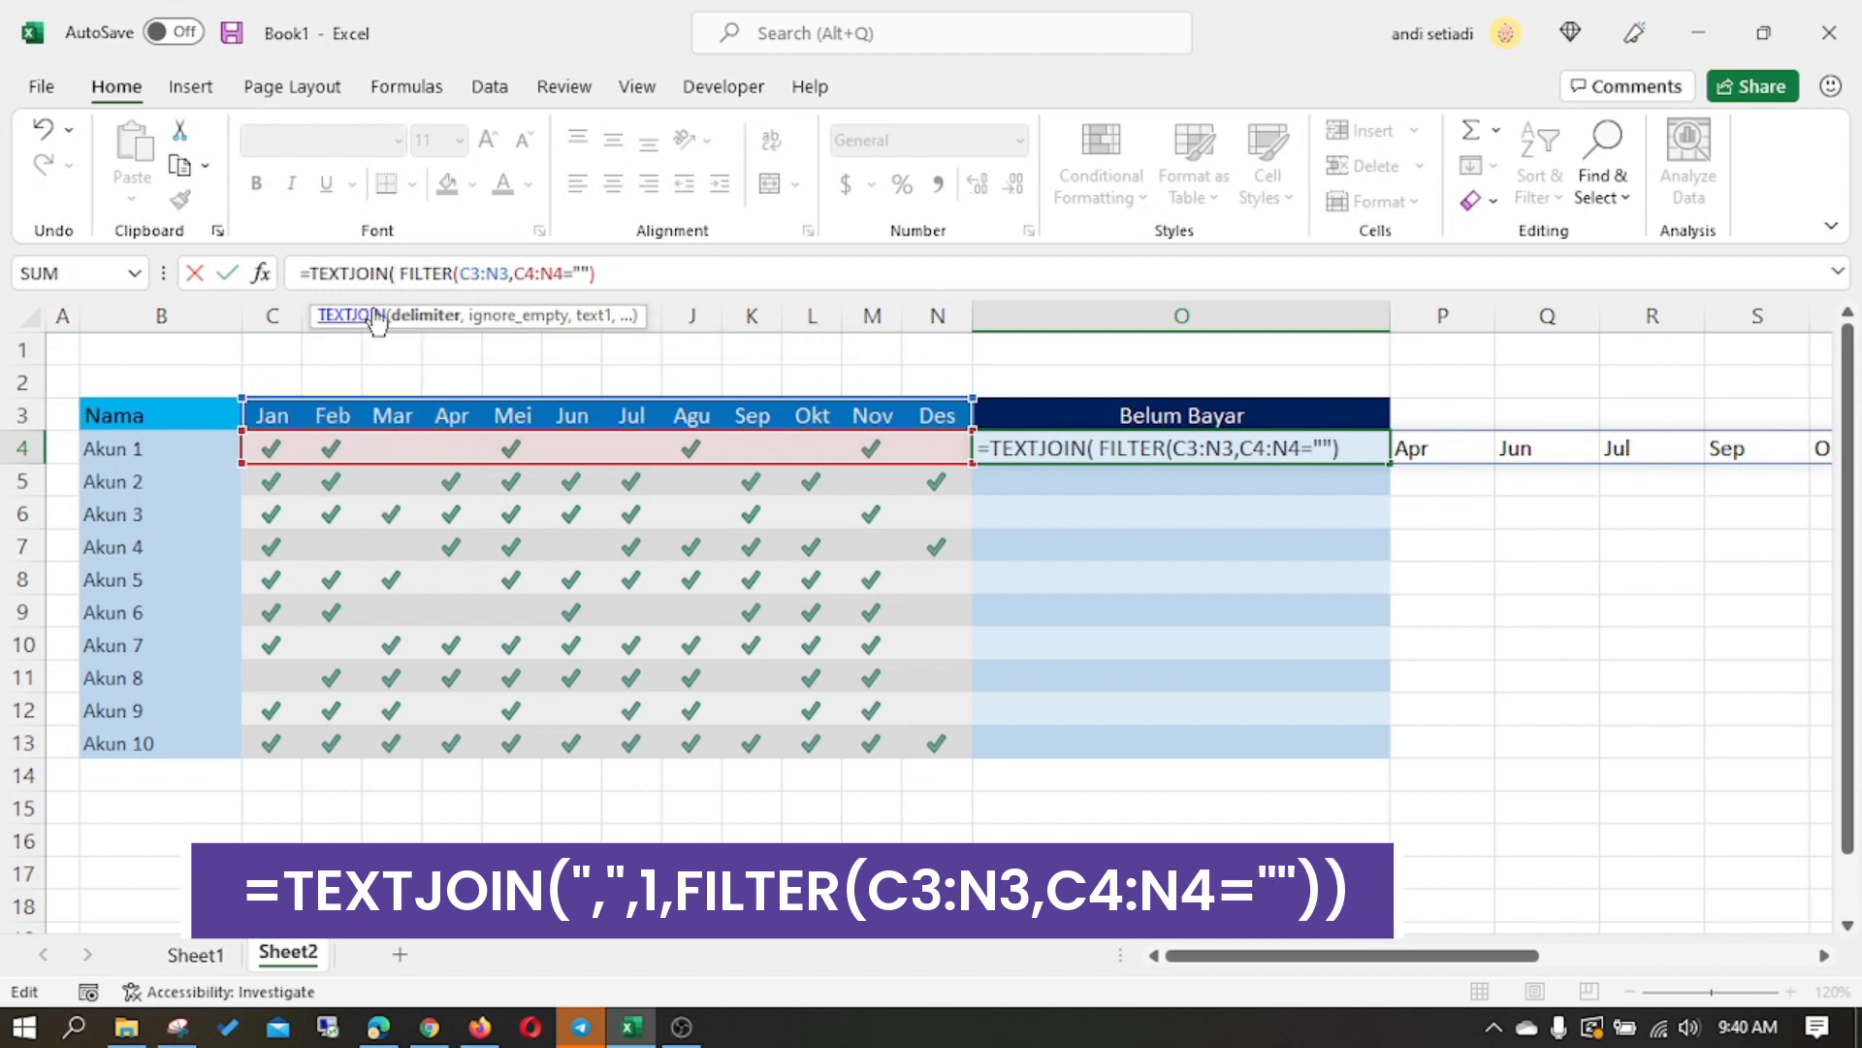
- Set the TEXTJOIN delimiter to "," and ignore_empty to 1, and complete the formula with the closing parenthesis
{"action": "type", "text": "\","}
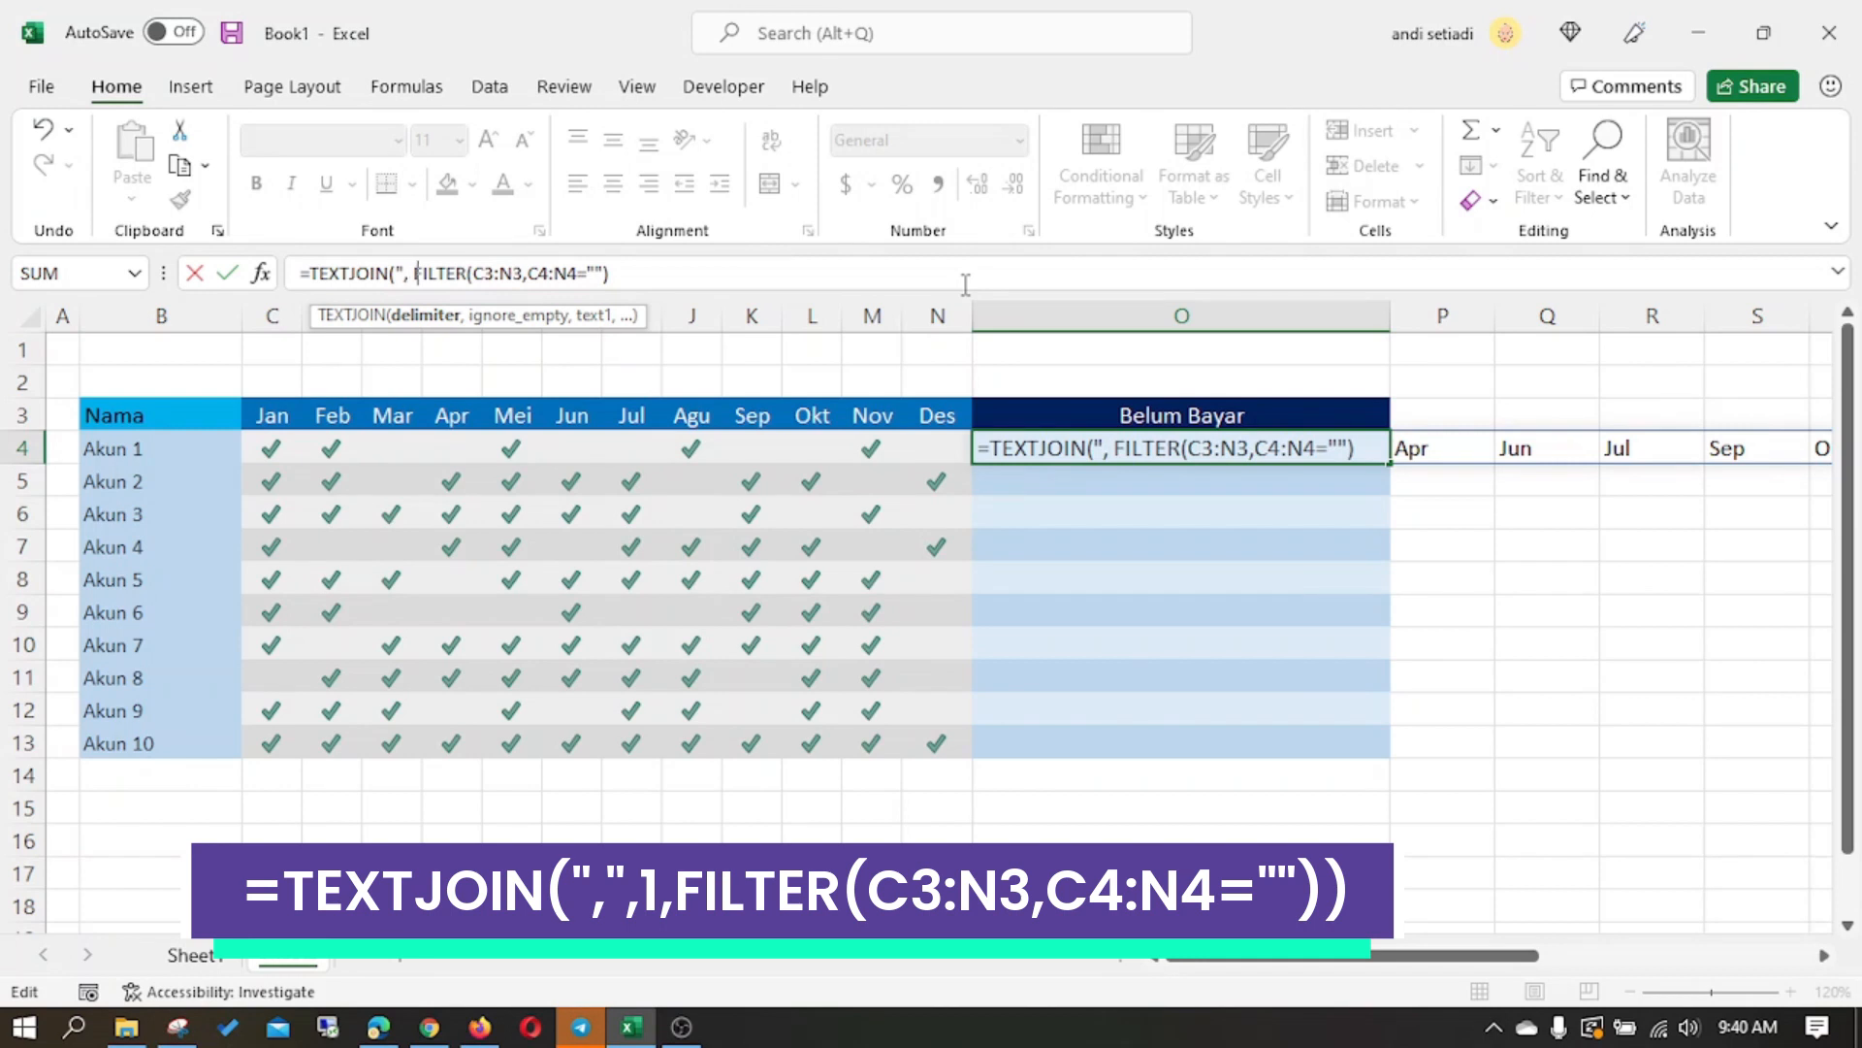
{"action": "type", "text": "\","}
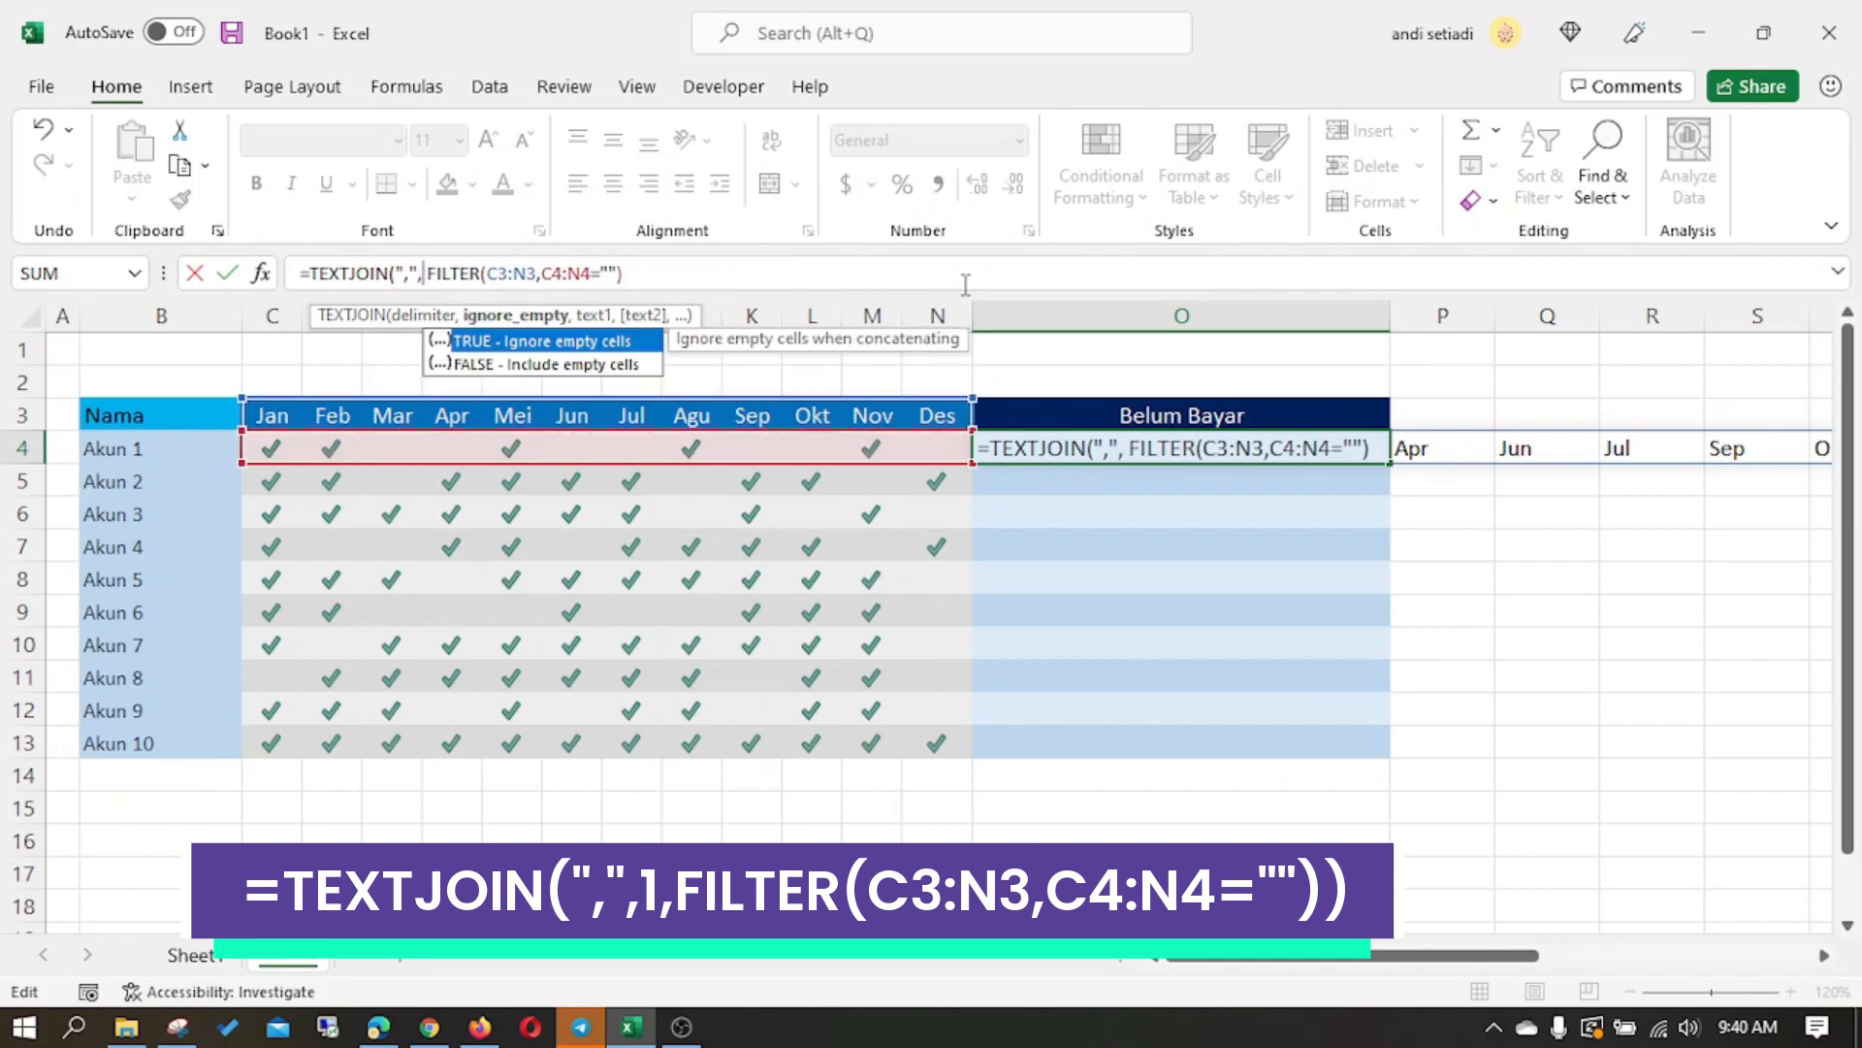
{"action": "type", "text": "TRUE"}
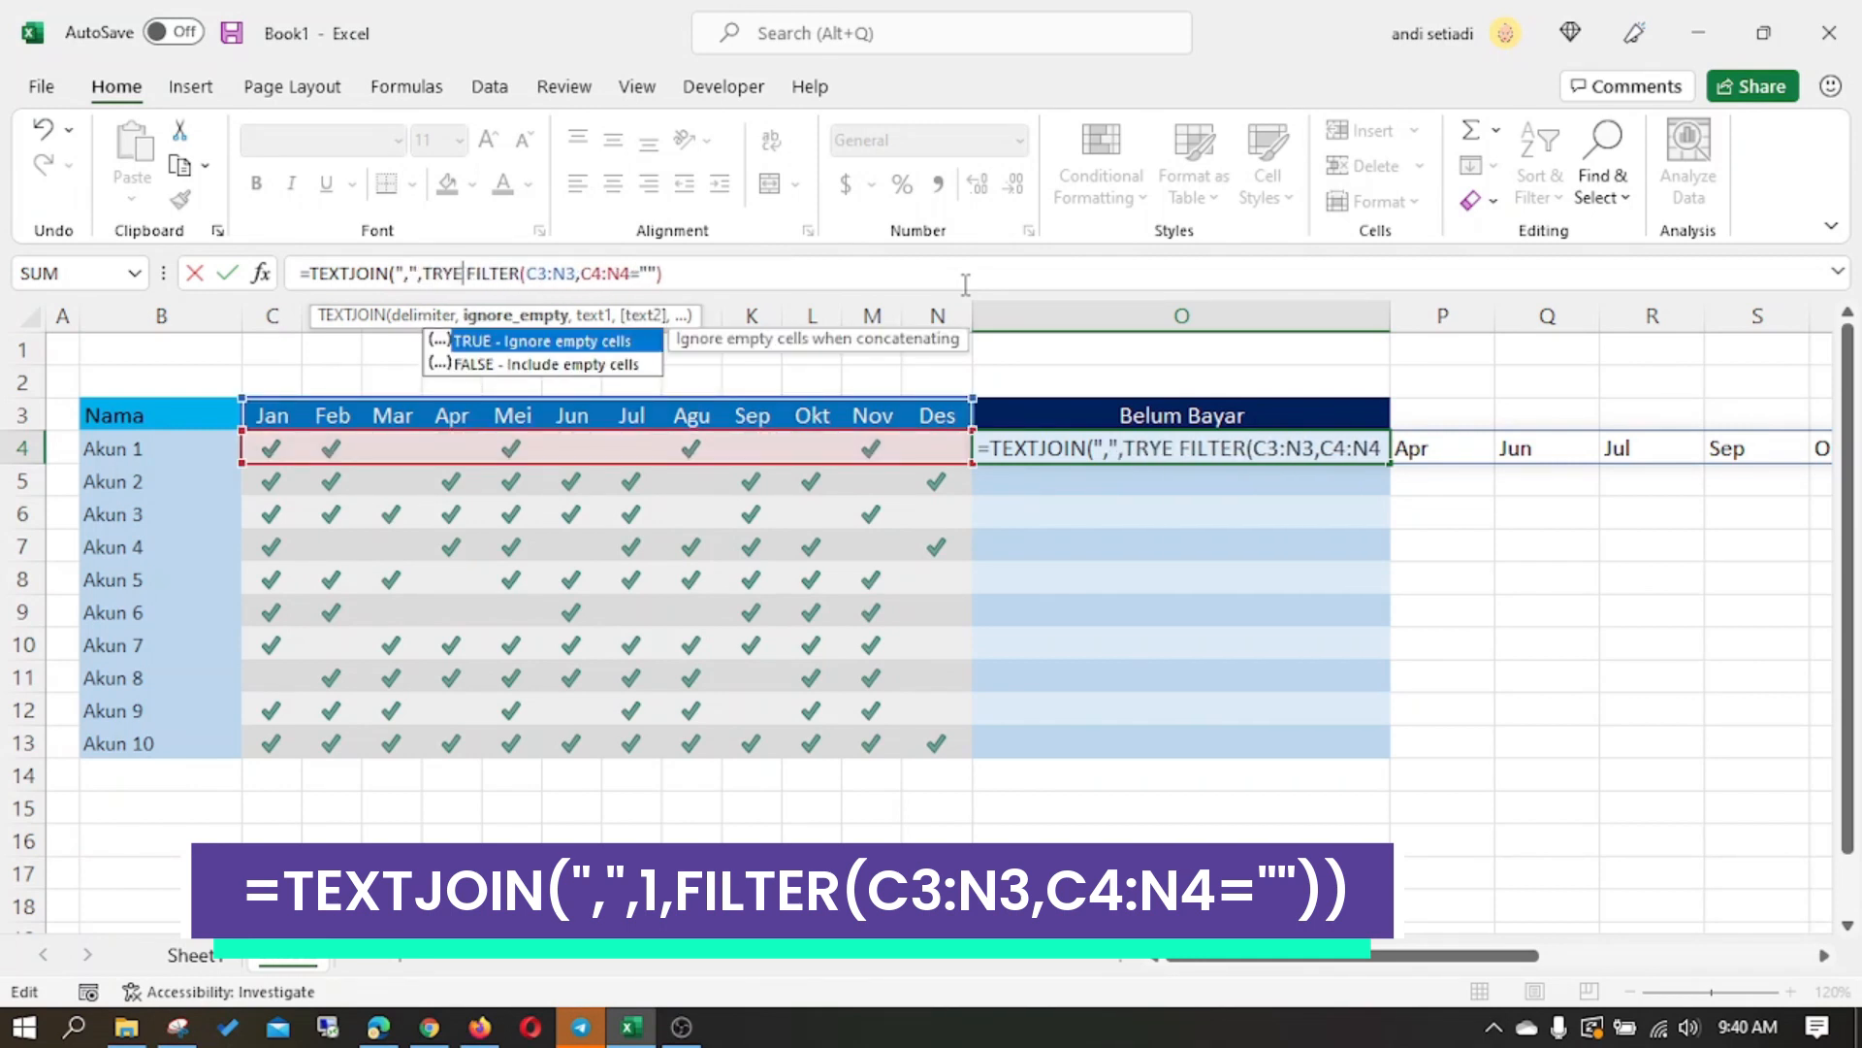
{"action": "type", "text": ","}
{"action": "key", "text": "Left"}
{"action": "key", "text": "BackSpace"}
{"action": "key", "text": "BackSpace"}
{"action": "key", "text": "BackSpace"}
{"action": "key", "text": "BackSpace"}
{"action": "type", "text": "1"}
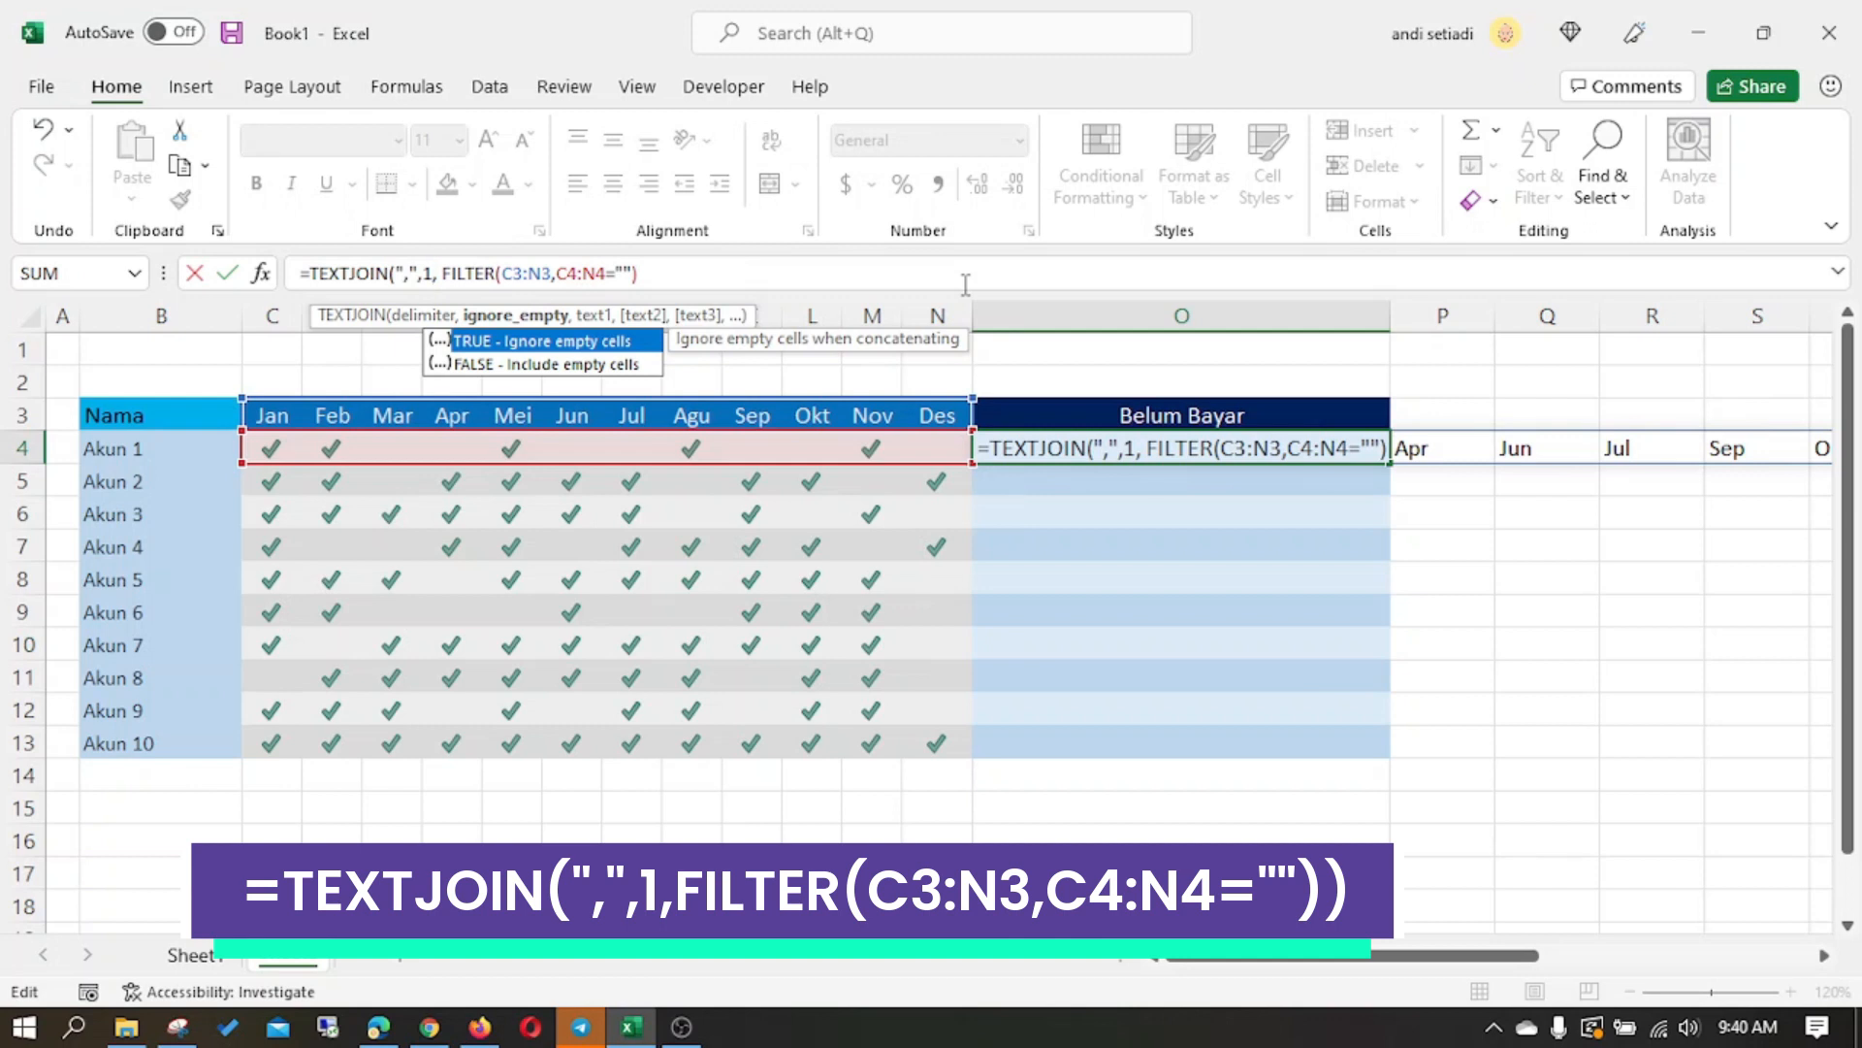
{"action": "left_click", "coordinate": [664, 273]}
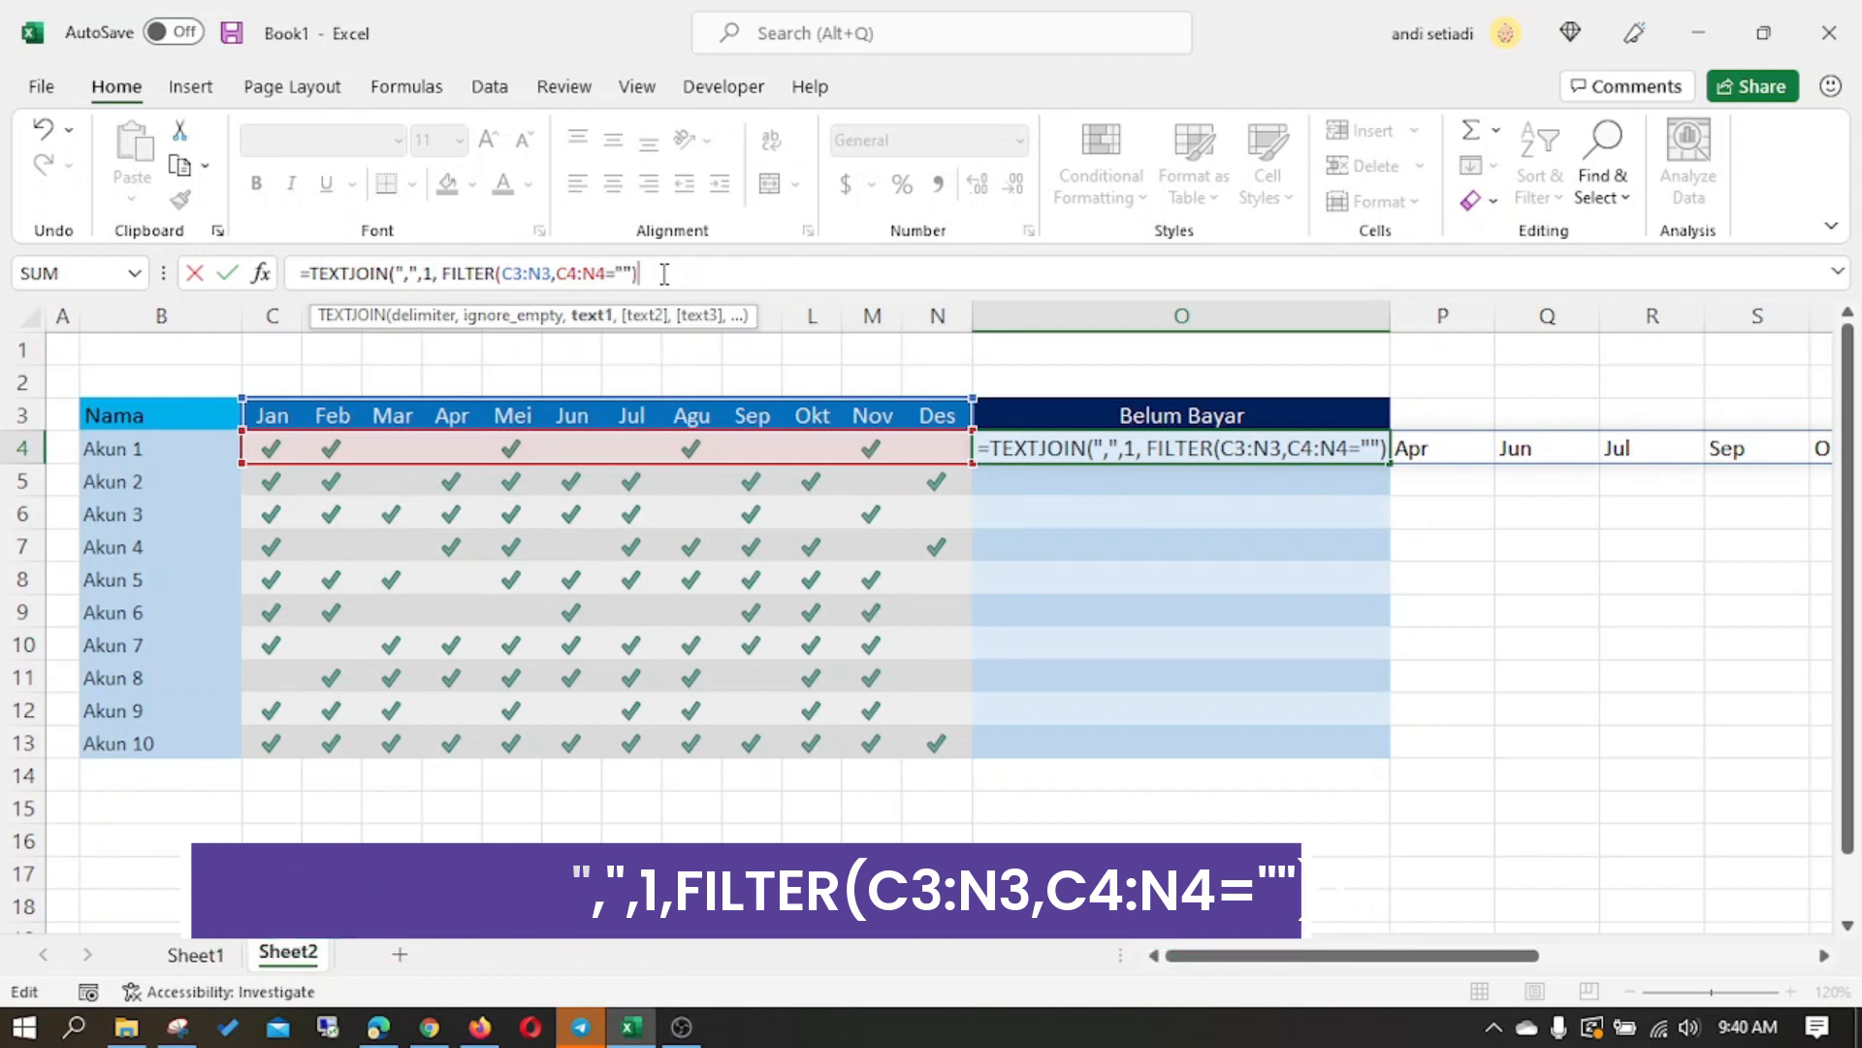
{"action": "type", "text": ")"}
{"action": "key", "text": "Return"}
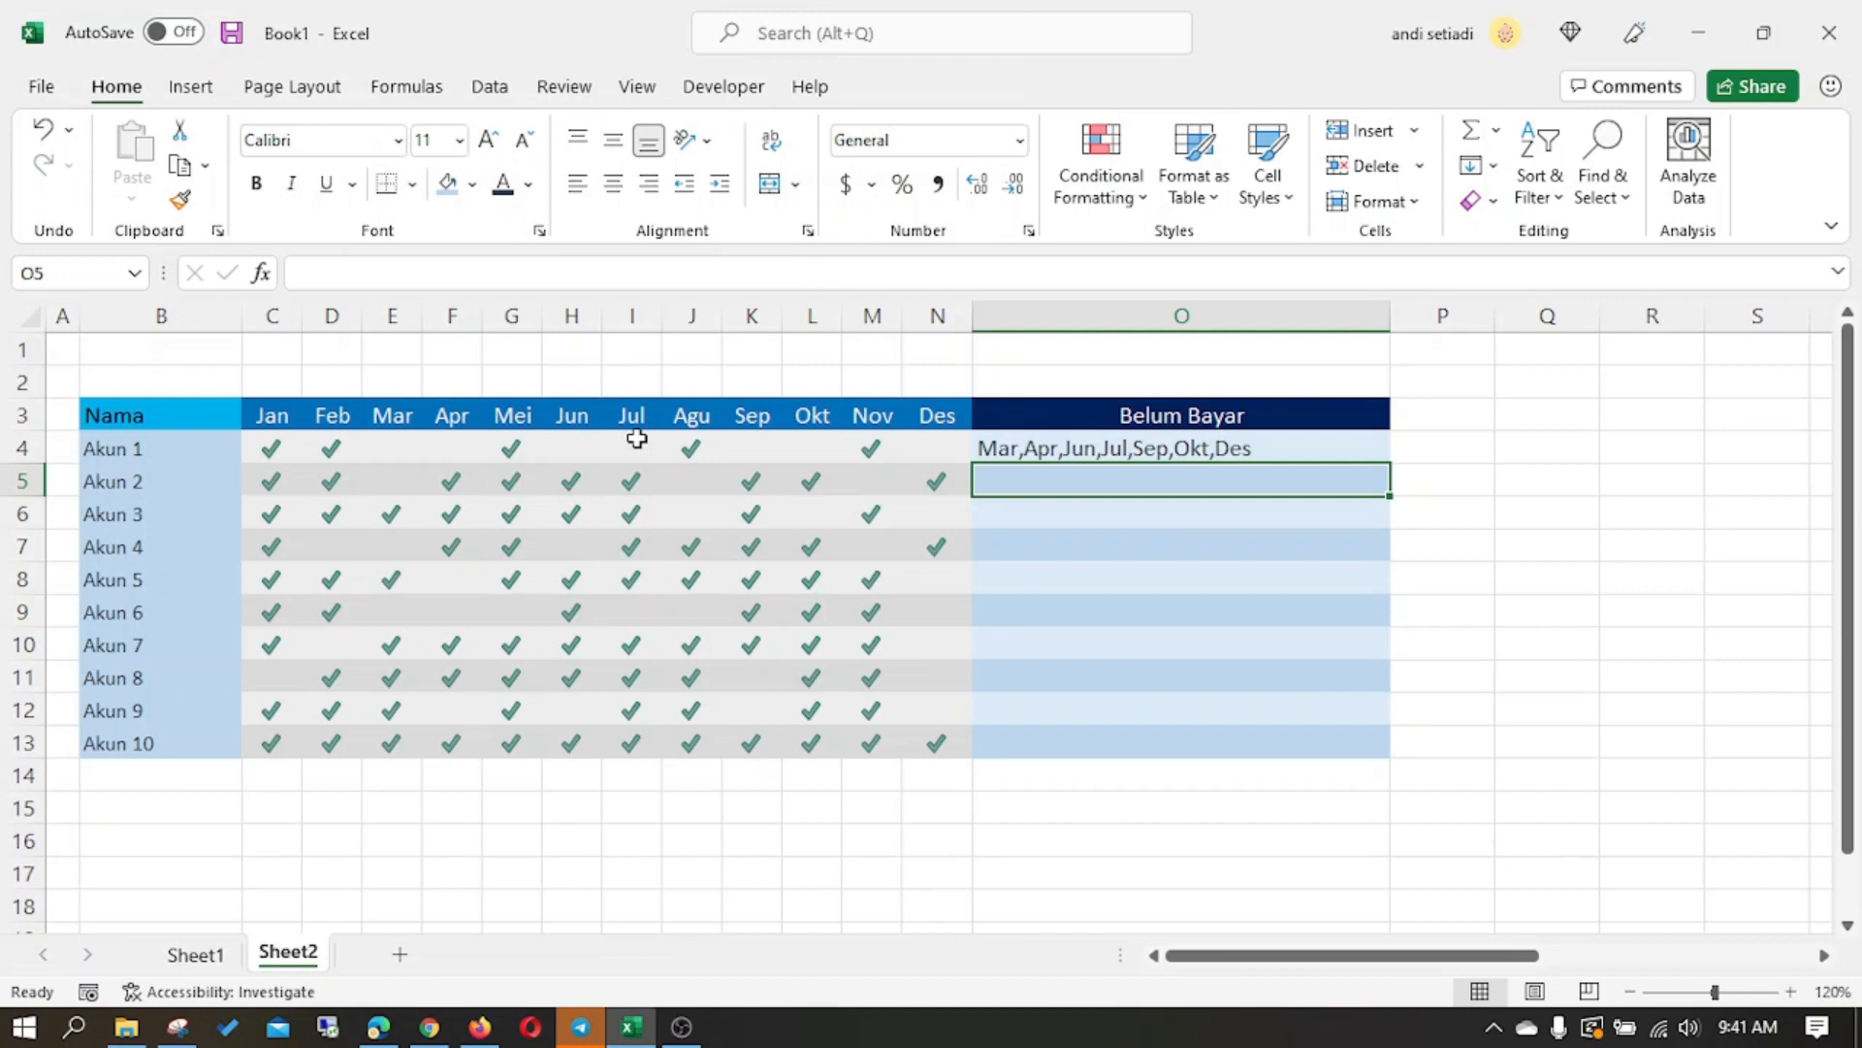
- Make the month header range absolute as $C$3:$N$3 in the O4 formula and fill the formula down to O13
{"action": "left_click", "coordinate": [1043, 445]}
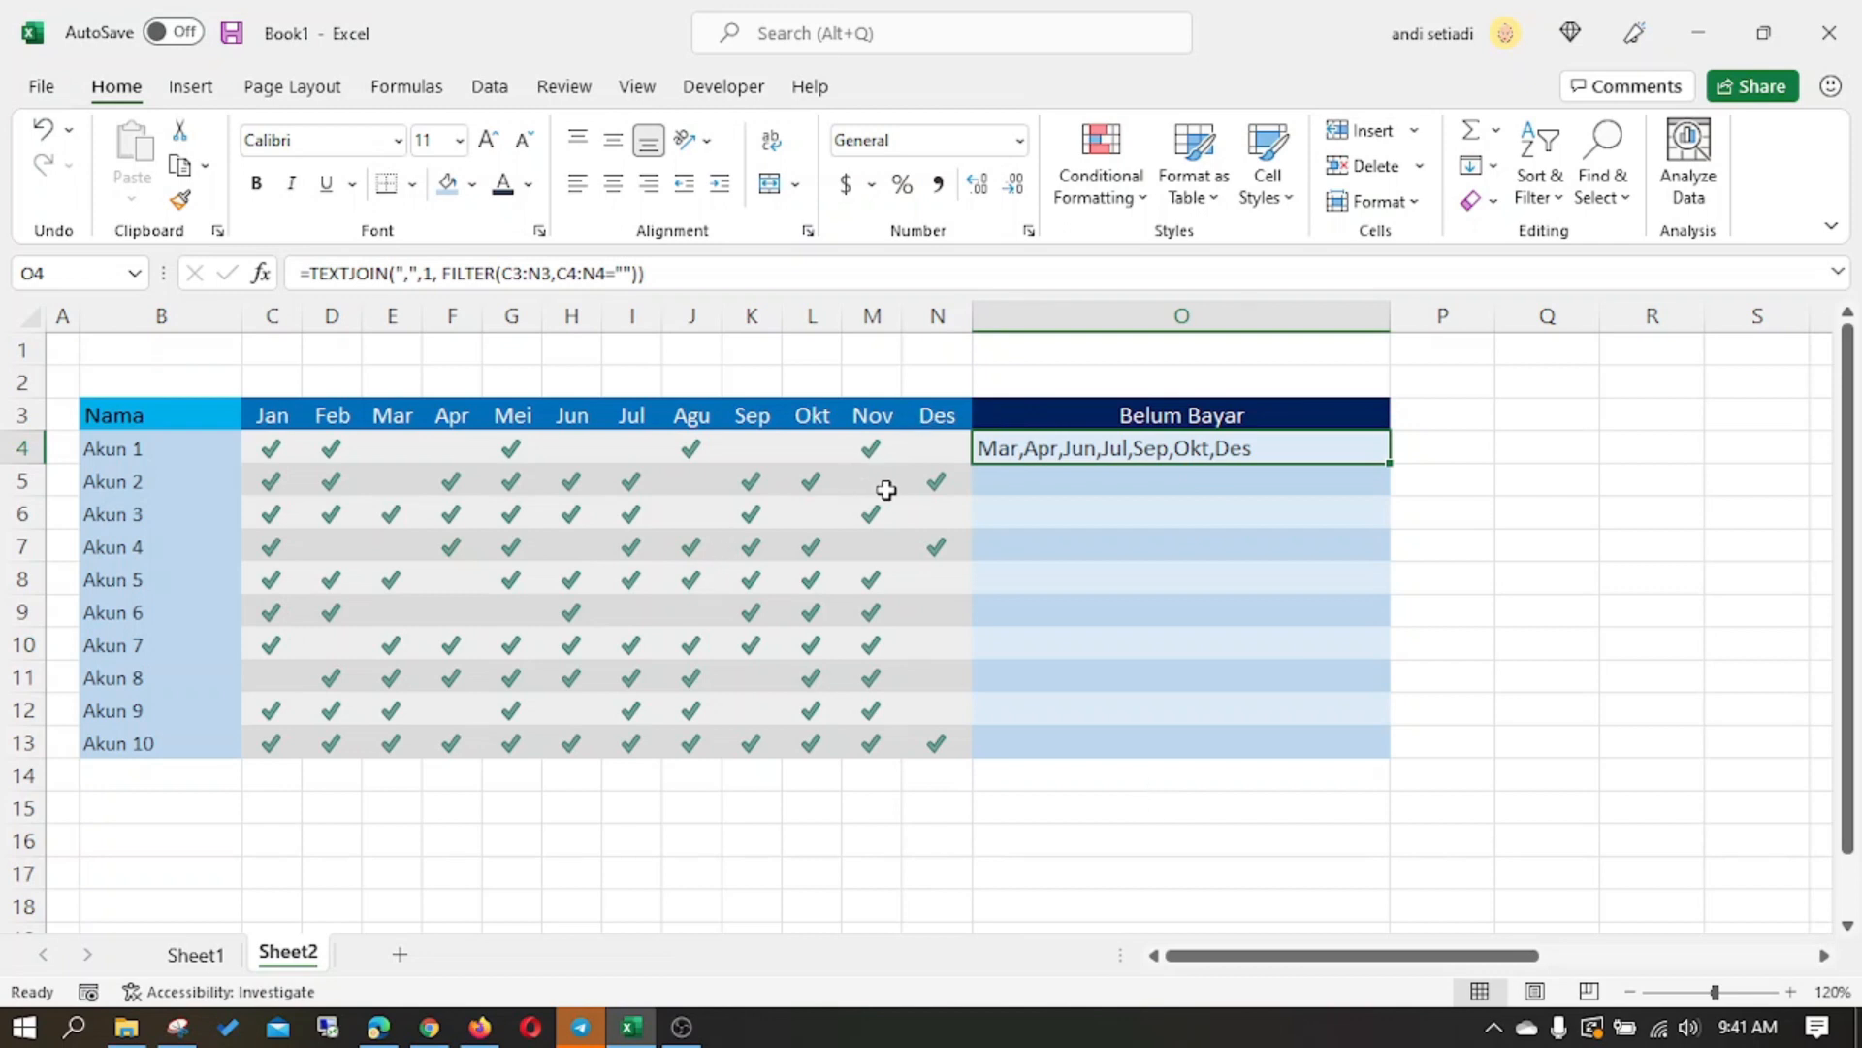
{"action": "left_click", "coordinate": [521, 274]}
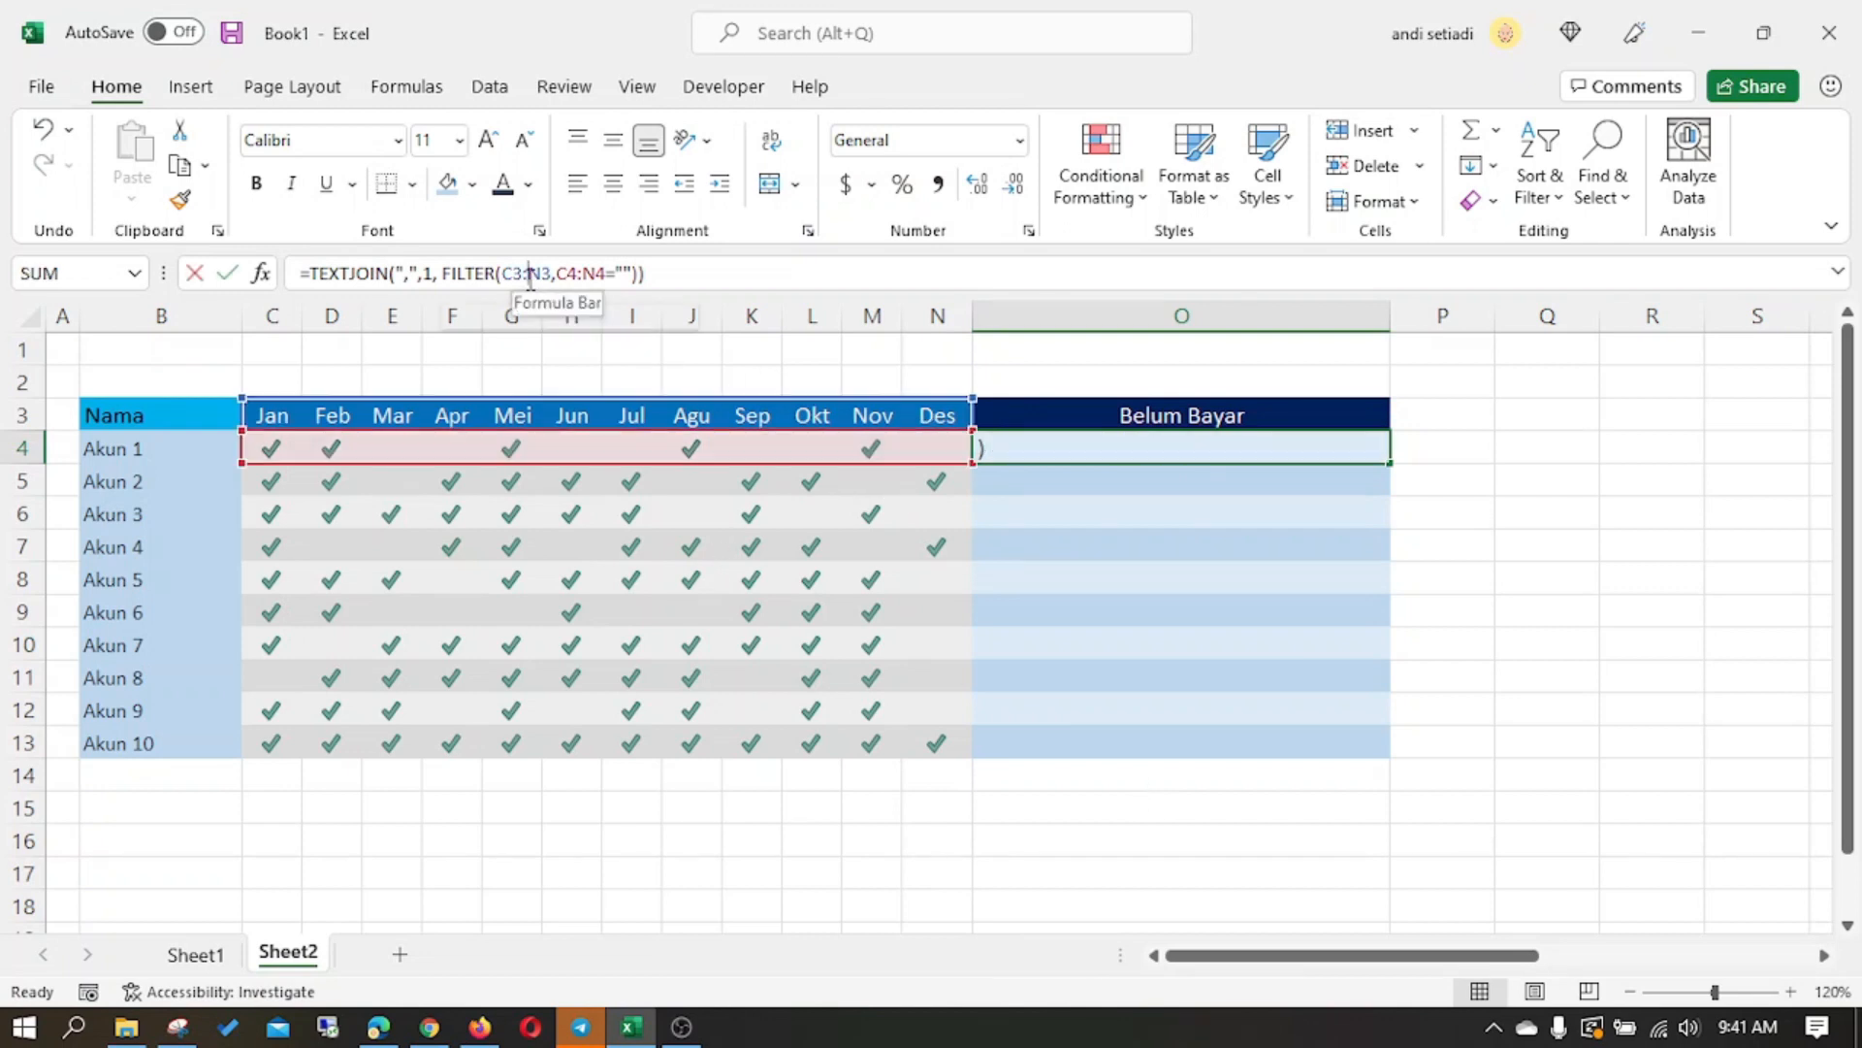
{"action": "key", "text": "F4"}
{"action": "left_click", "coordinate": [568, 274]}
{"action": "key", "text": "F4"}
{"action": "key", "text": "Return"}
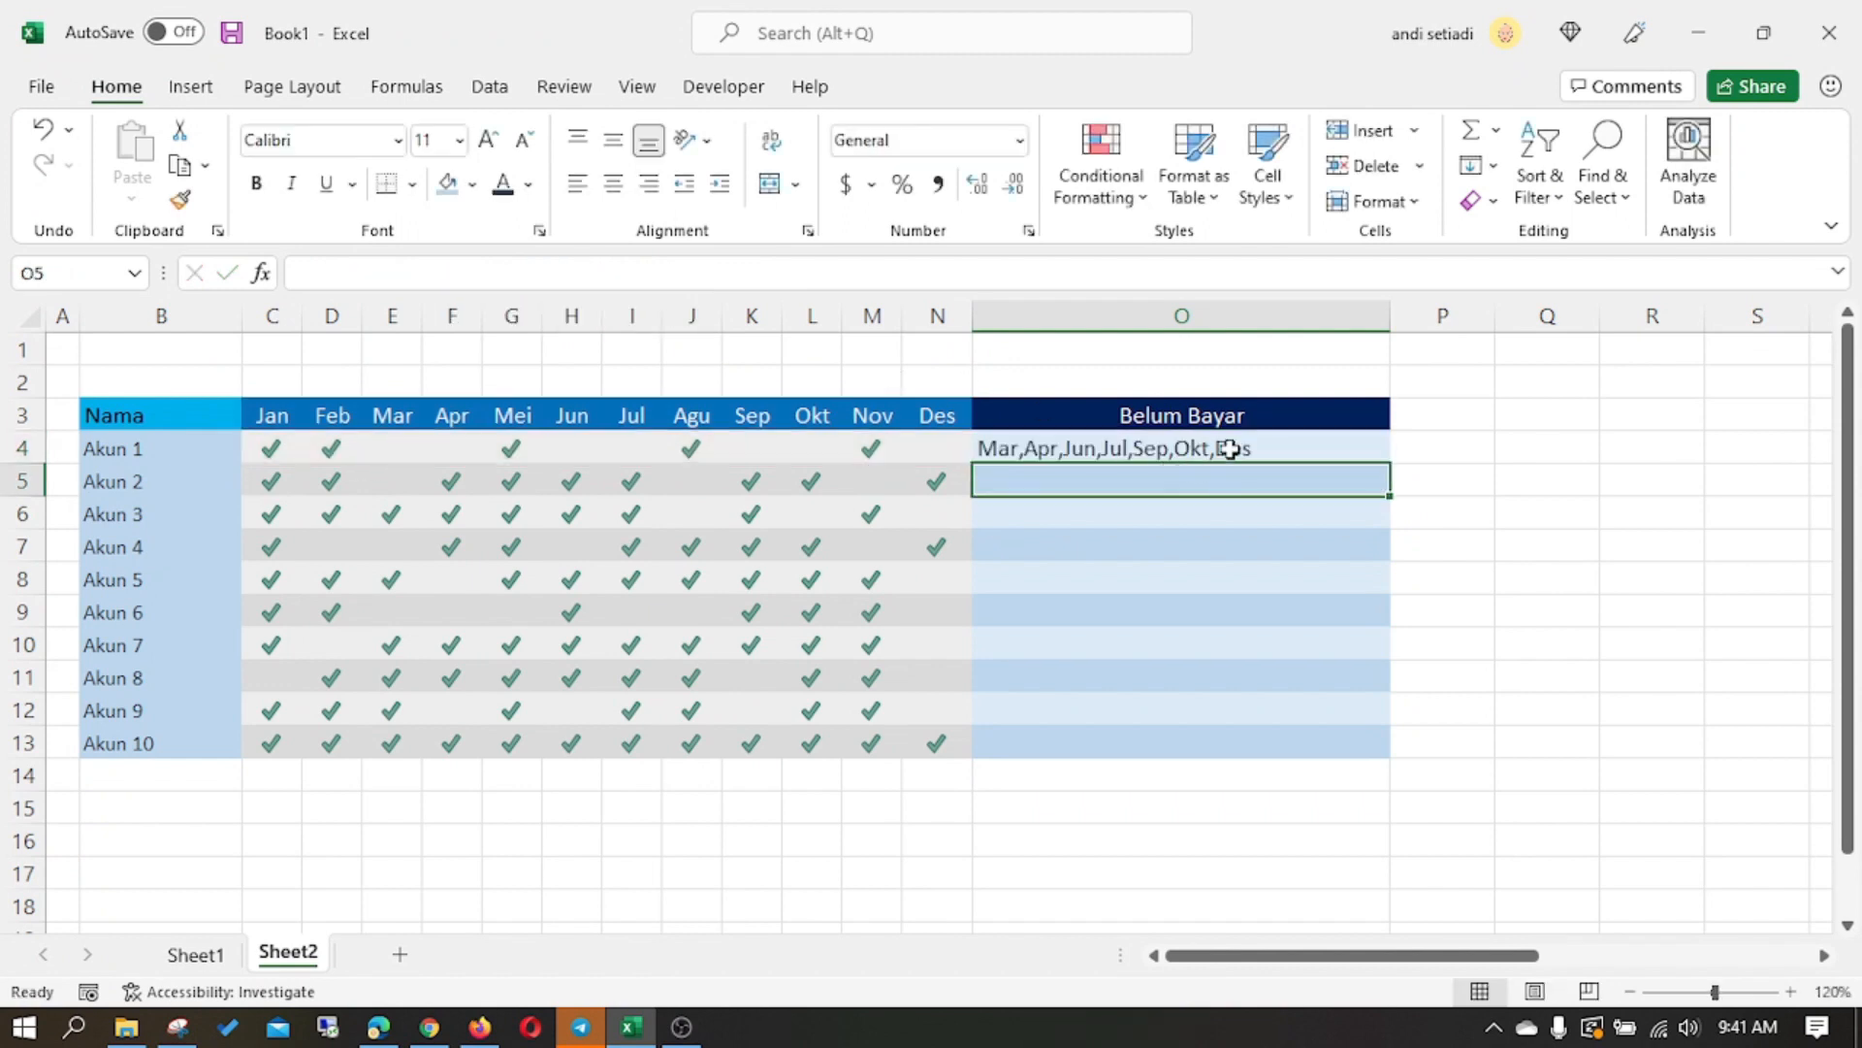
{"action": "left_click", "coordinate": [1224, 448]}
{"action": "left_click_drag", "start_coordinate": [1389, 462], "coordinate": [1397, 753]}
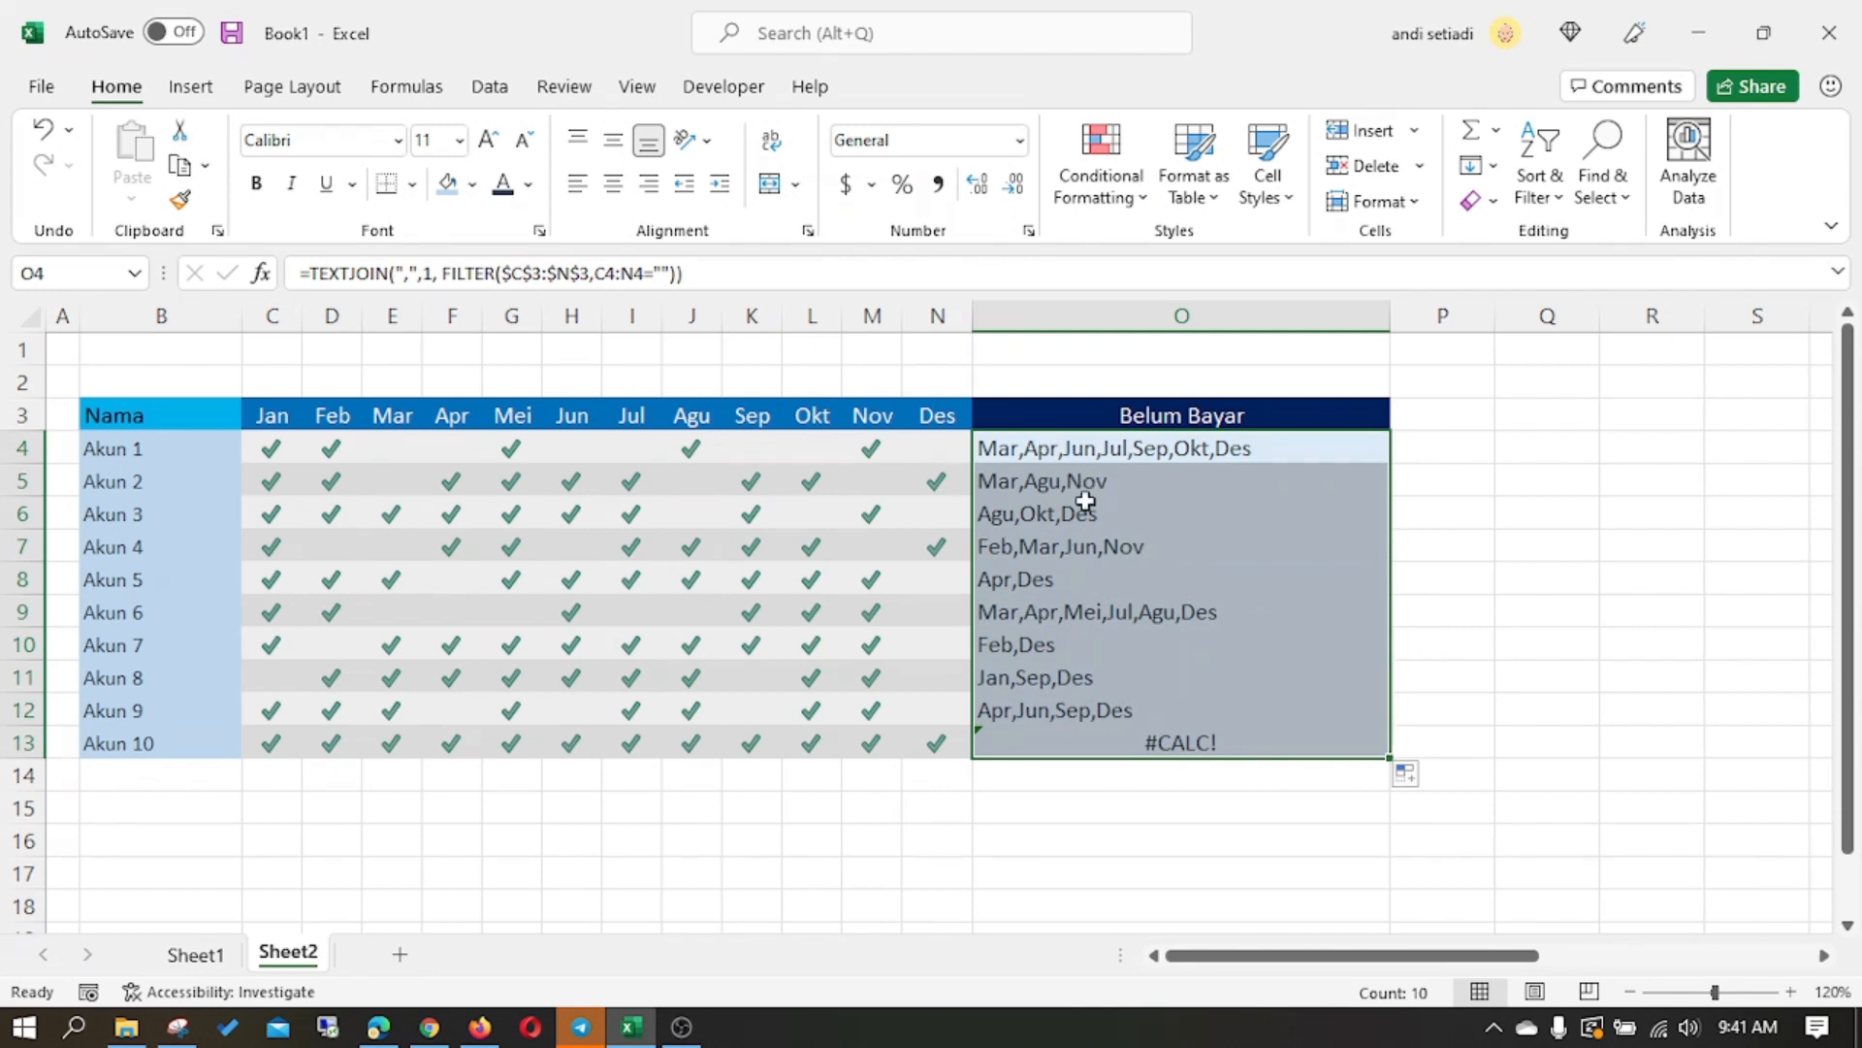
- Compare the unpaid months listed for Akun 2 and Akun 3 with their blank month cells, and inspect the formula in O13
{"action": "left_click", "coordinate": [1017, 485]}
{"action": "left_click", "coordinate": [392, 482]}
{"action": "left_click", "coordinate": [692, 482]}
{"action": "left_click", "coordinate": [873, 482]}
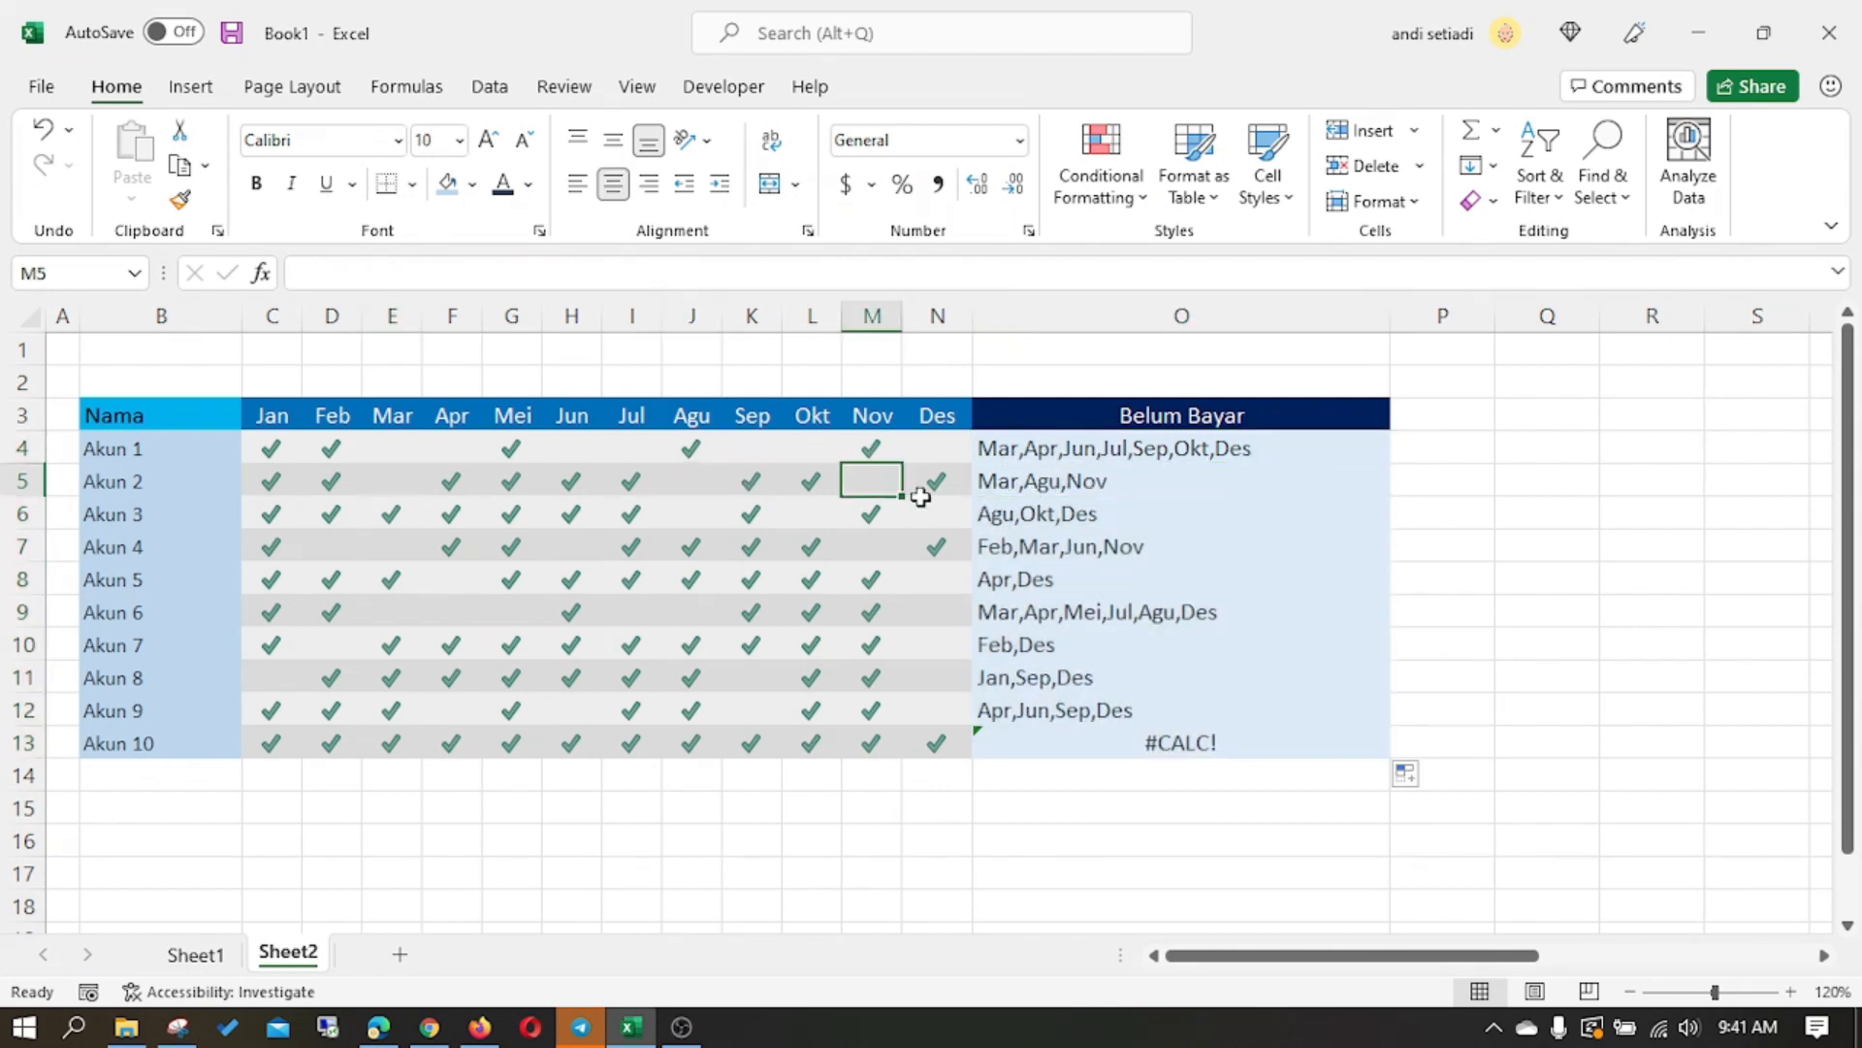
{"action": "left_click", "coordinate": [998, 515]}
{"action": "left_click", "coordinate": [713, 515]}
{"action": "left_click", "coordinate": [812, 515]}
{"action": "left_click", "coordinate": [923, 515]}
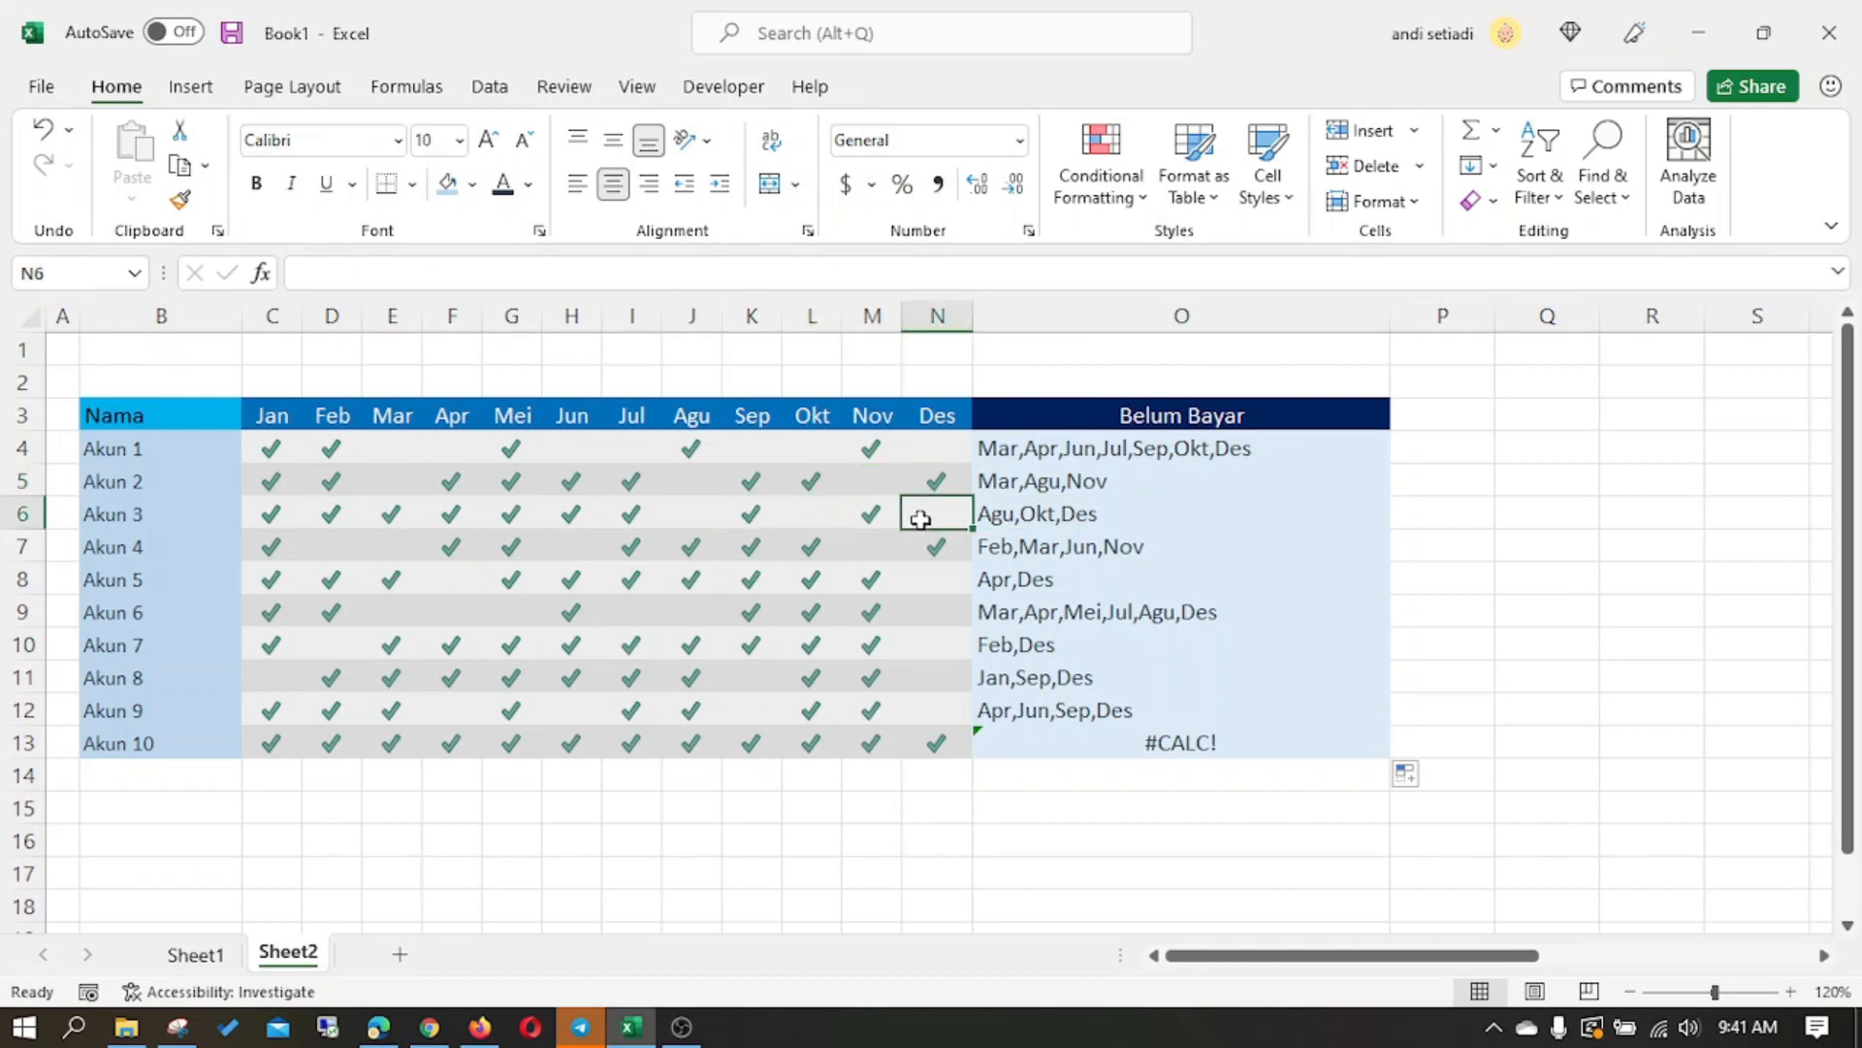
{"action": "left_click", "coordinate": [1073, 735]}
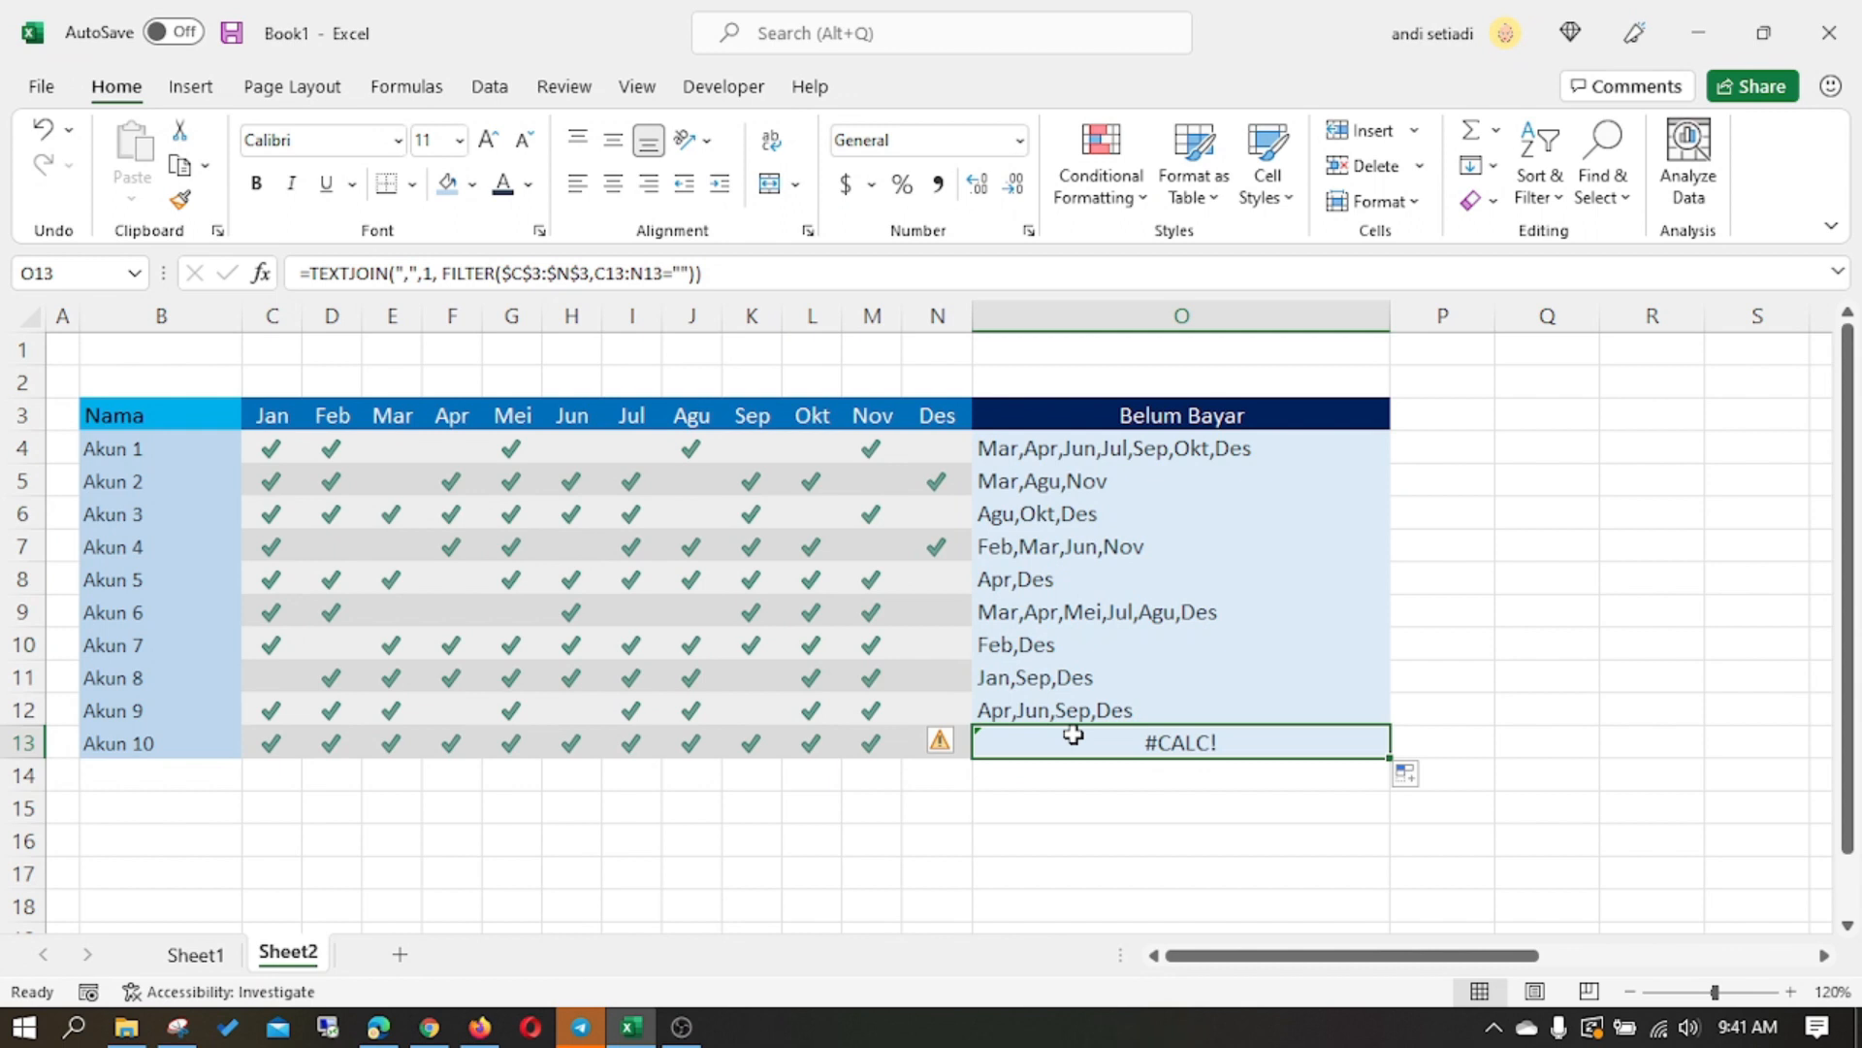
{"action": "left_click", "coordinate": [338, 805]}
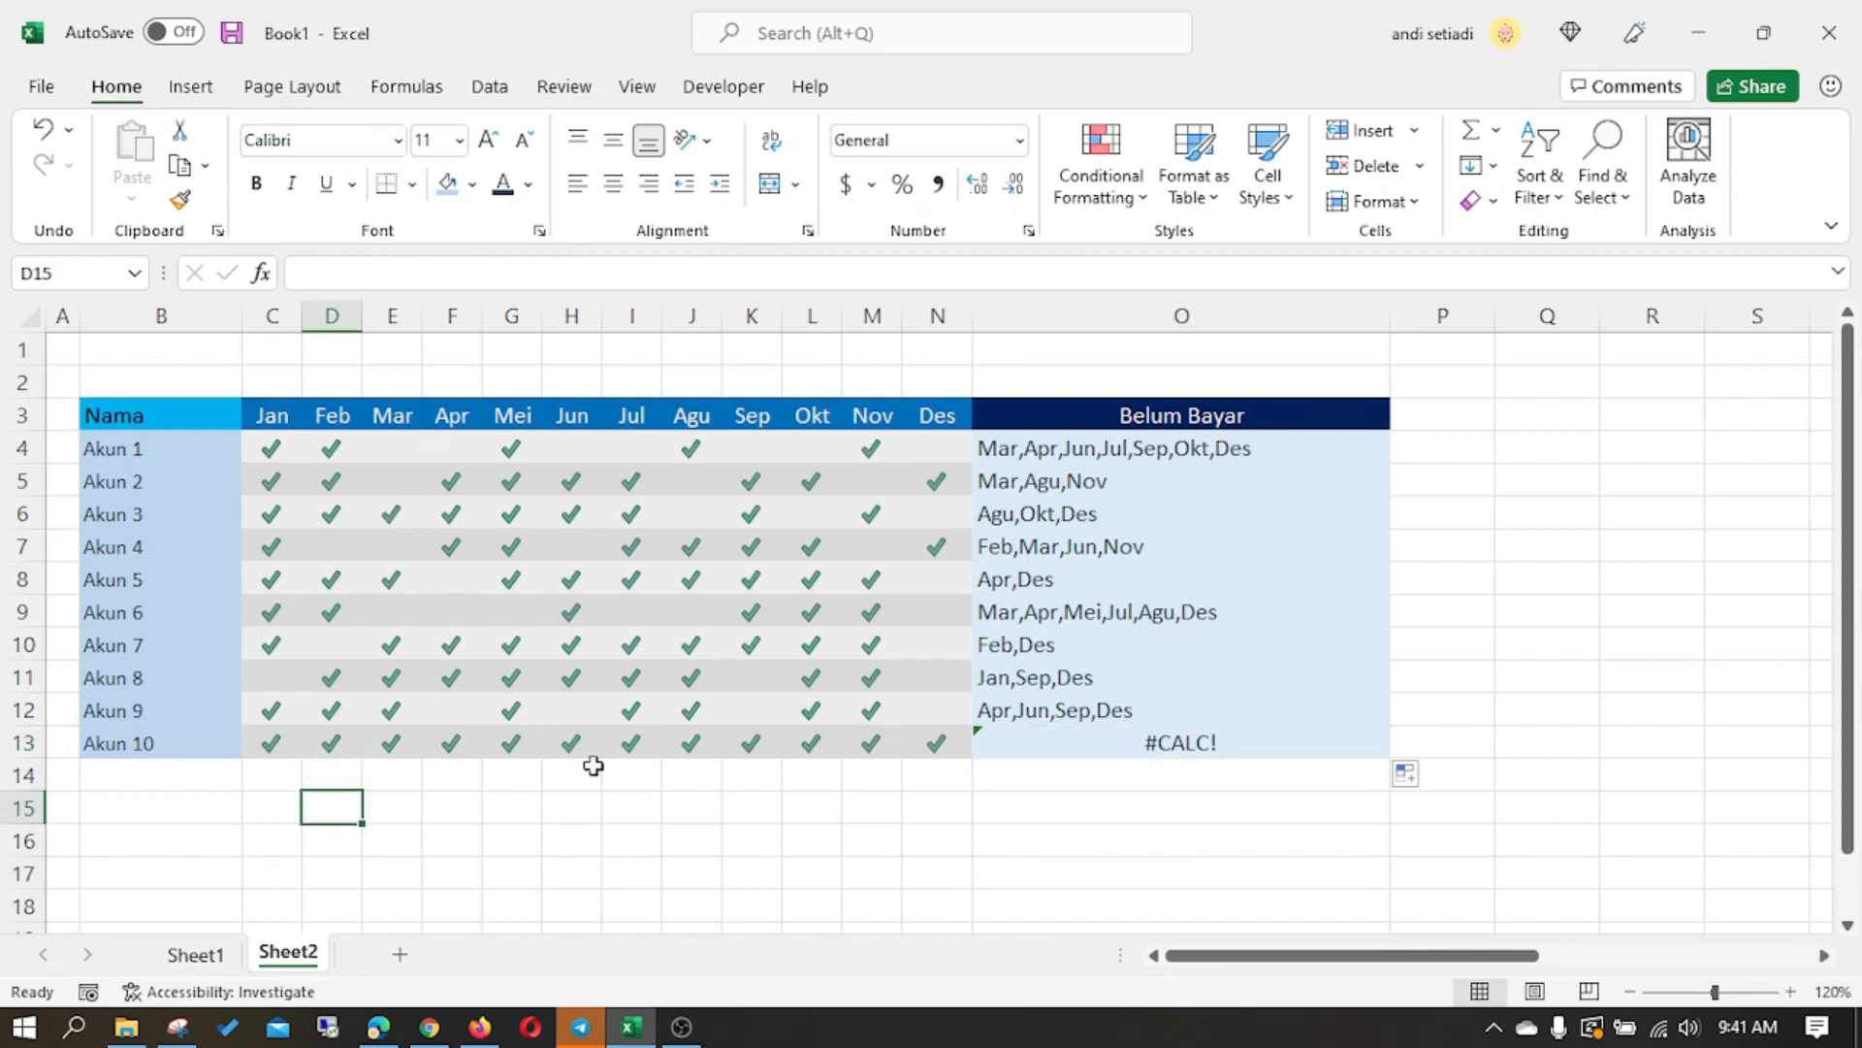
{"action": "left_click", "coordinate": [1121, 740]}
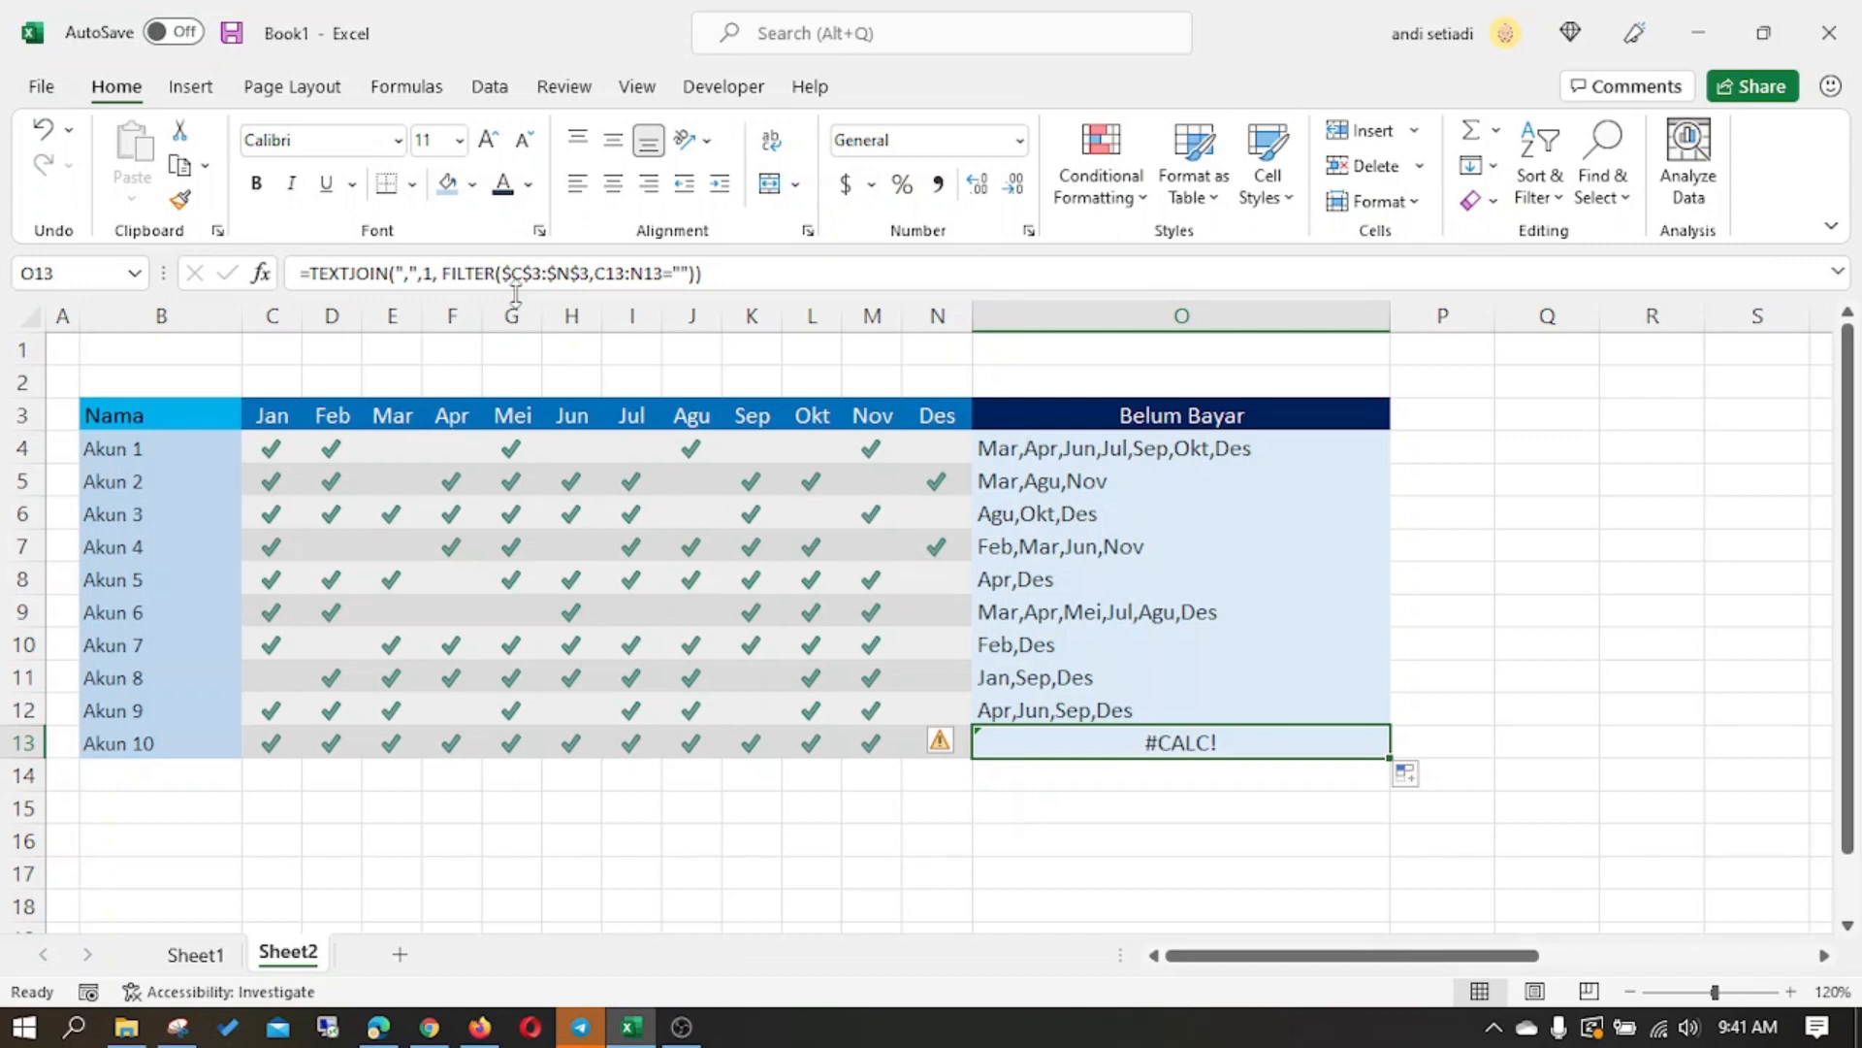
- Add "Sudah Semua" as the if_empty argument of FILTER in the O4 formula and fill it down to O13
{"action": "left_click", "coordinate": [671, 275]}
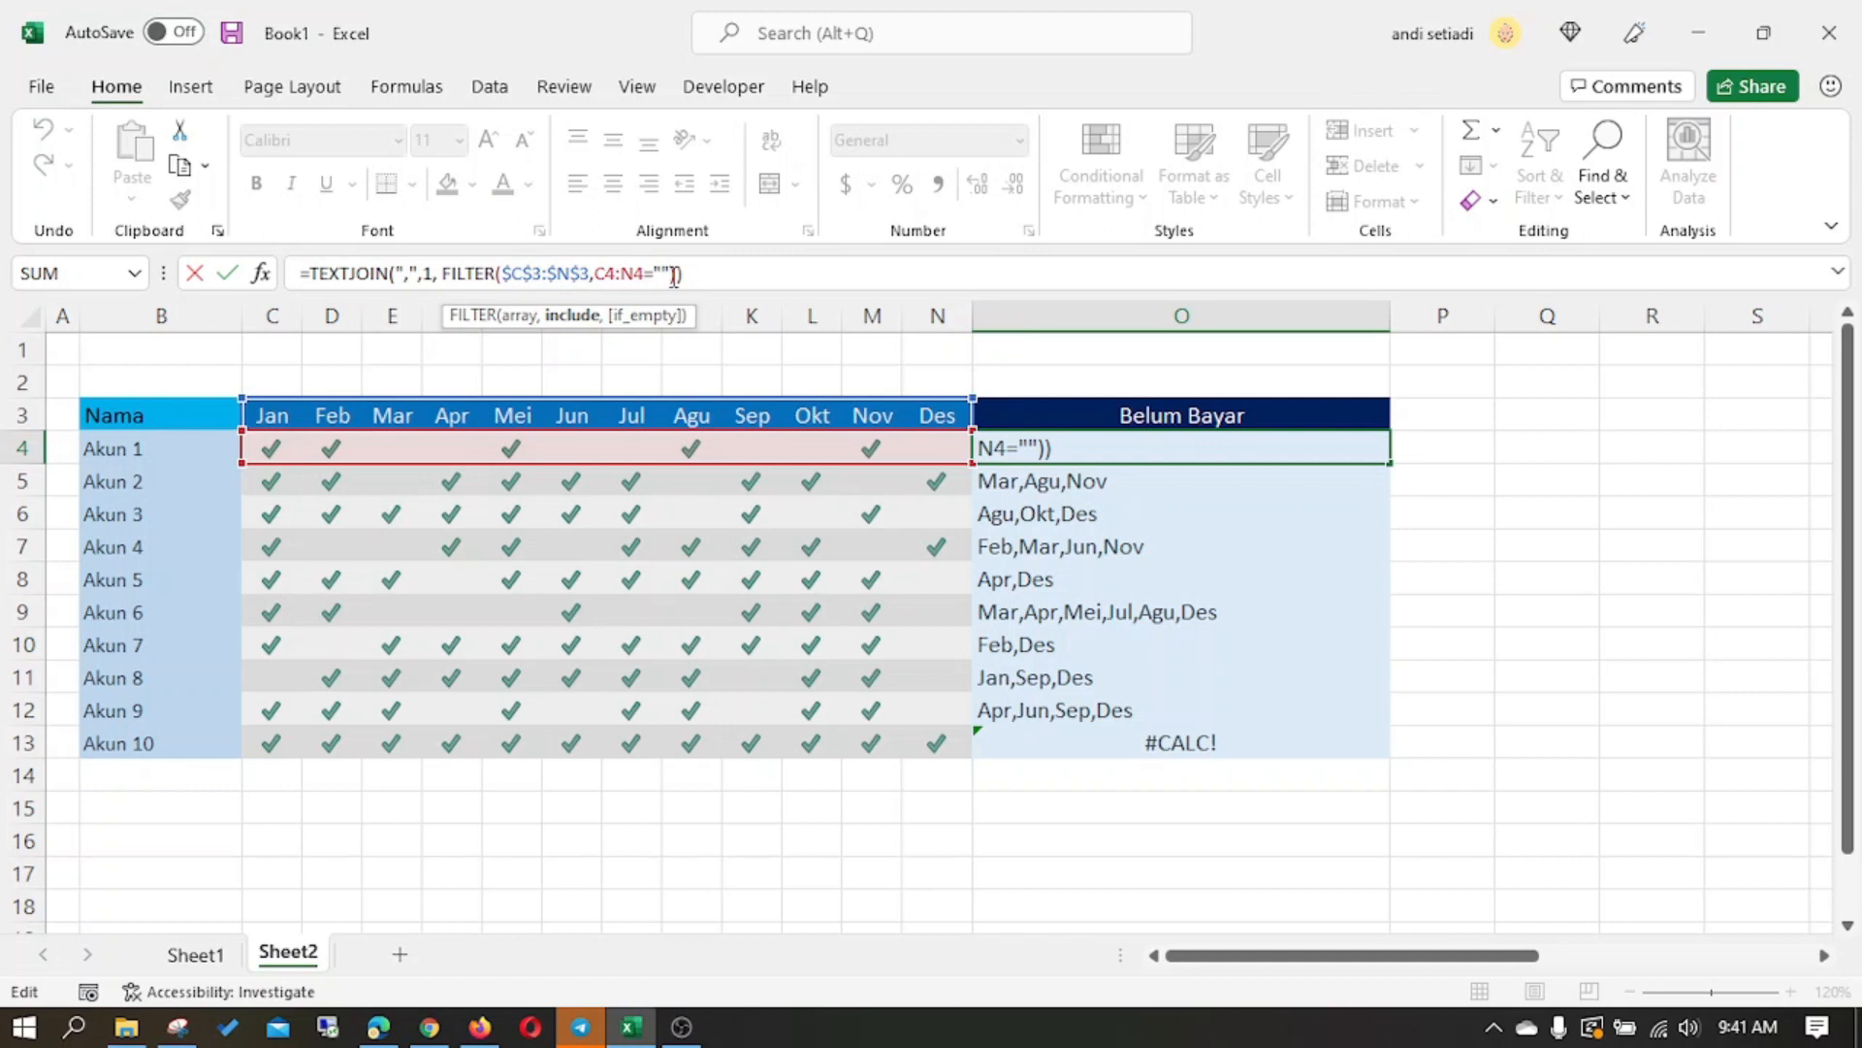
{"action": "type", "text": ","}
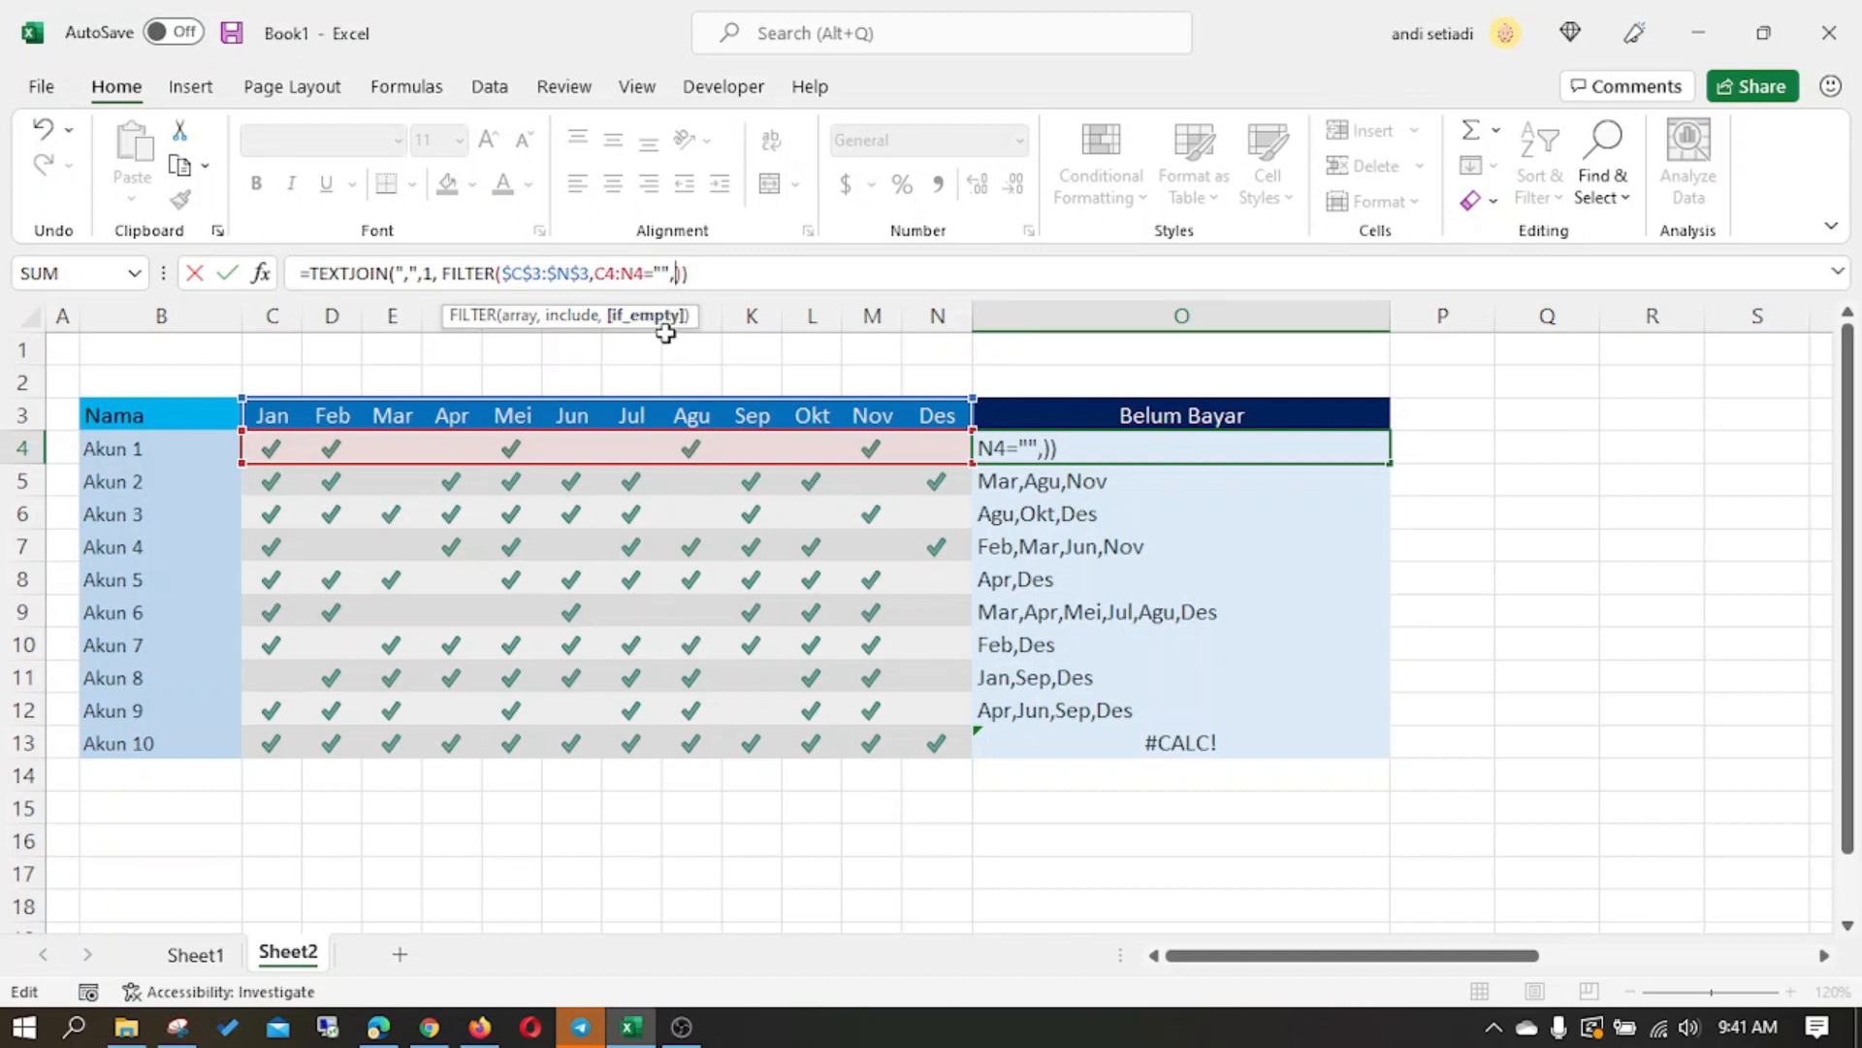
{"action": "type", "text": "\"Sudah "}
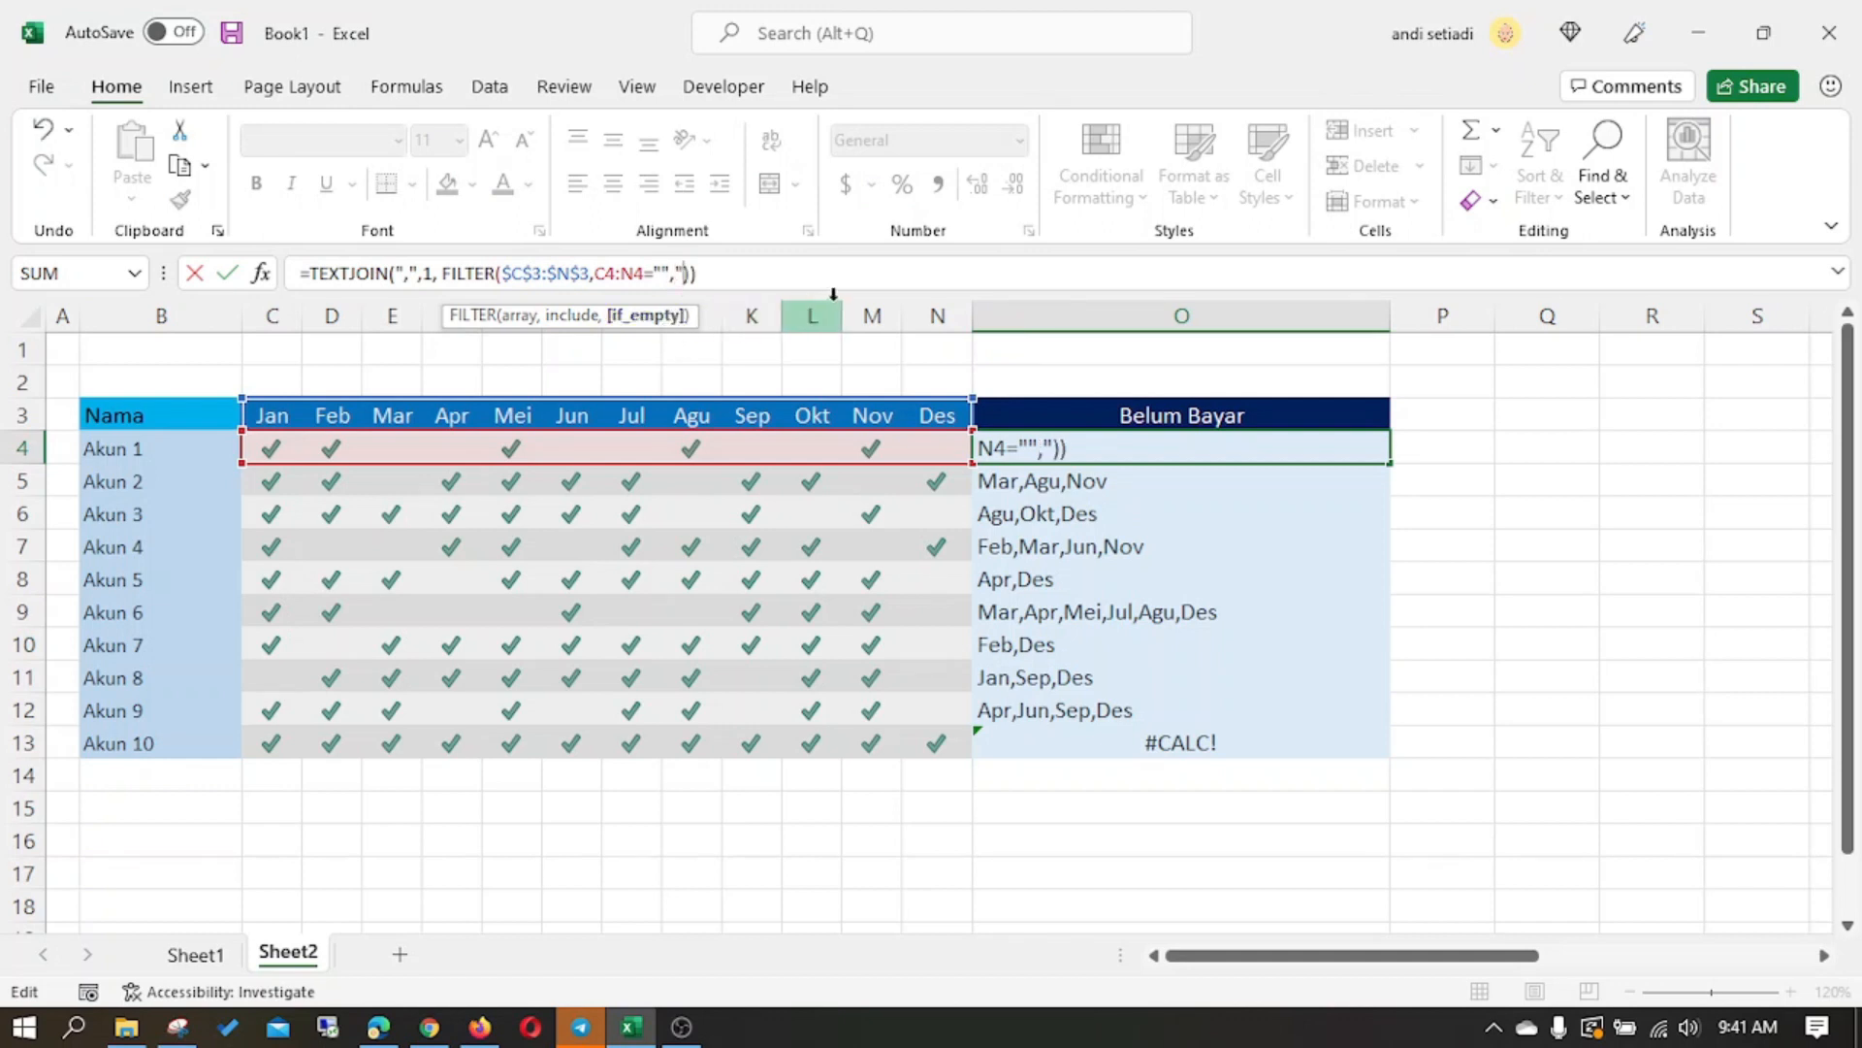
{"action": "type", "text": "Semua\""}
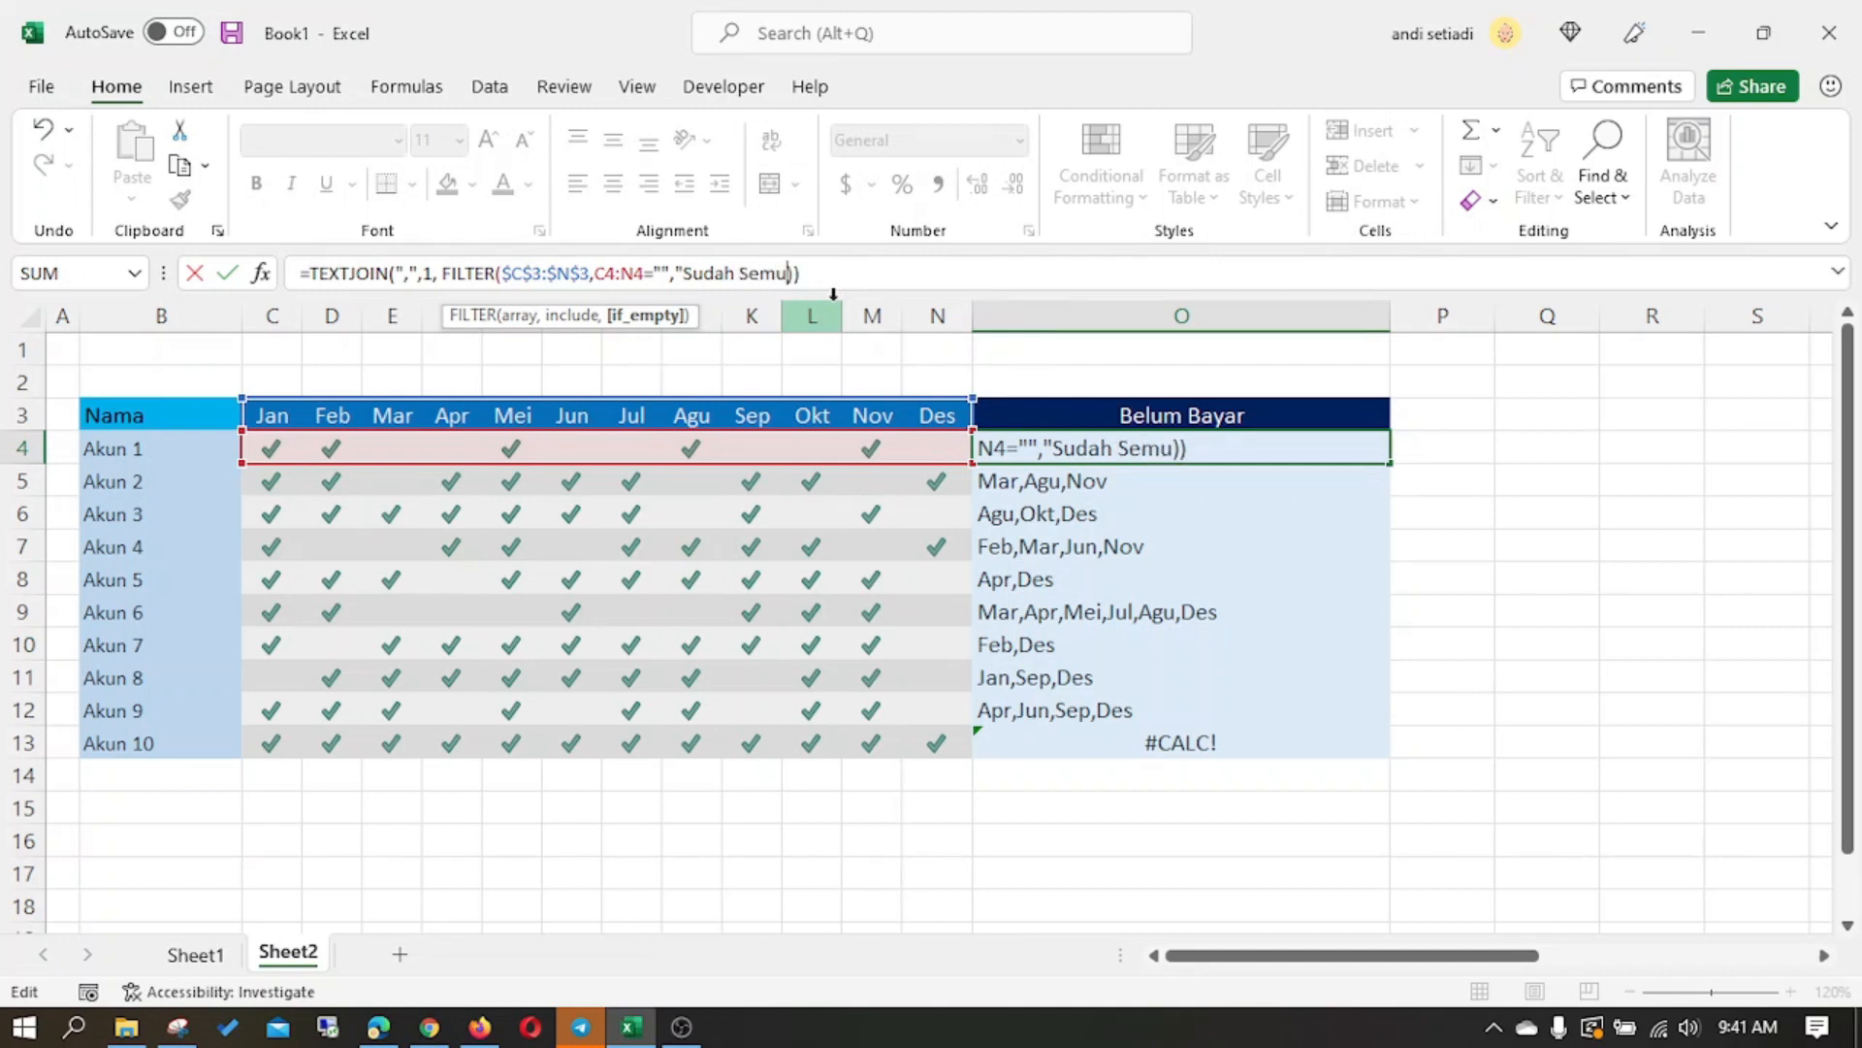
{"action": "key", "text": "Return"}
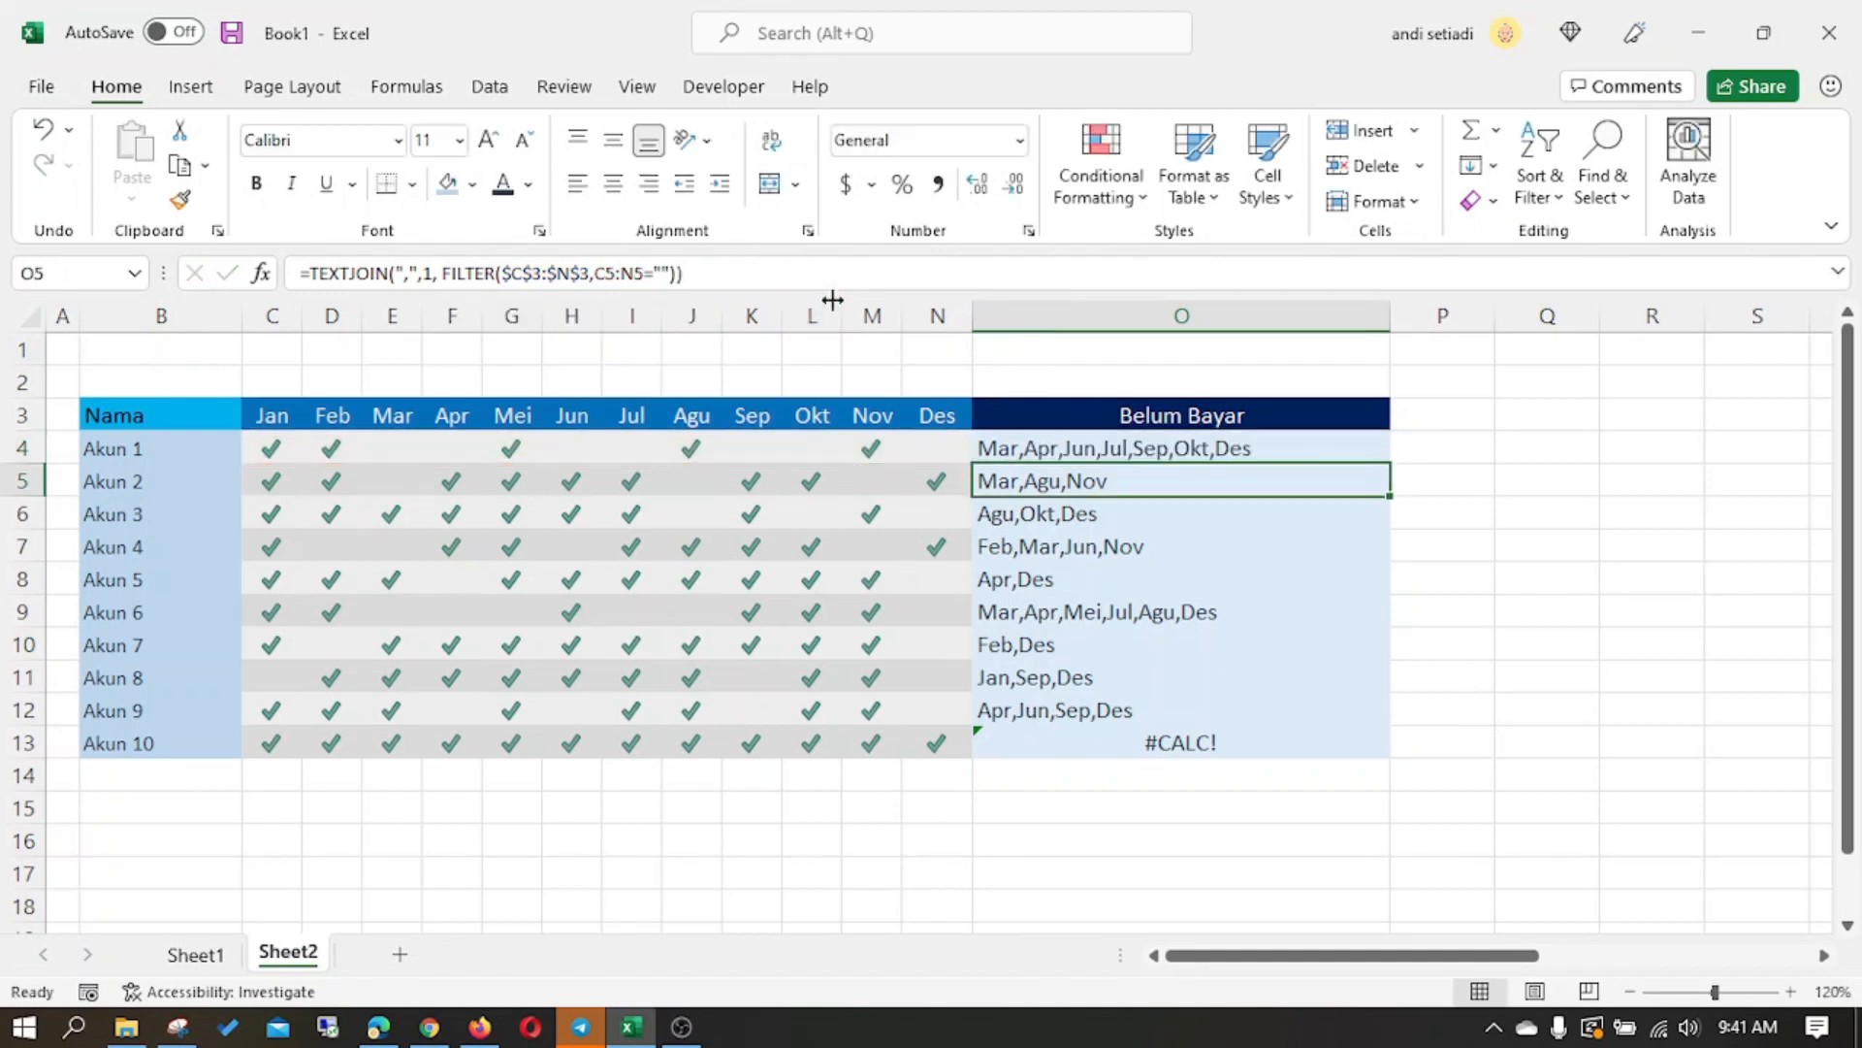
{"action": "left_click", "coordinate": [1278, 457]}
{"action": "left_click_drag", "start_coordinate": [1389, 465], "coordinate": [1365, 766]}
{"action": "left_click", "coordinate": [1189, 811]}
{"action": "left_click", "coordinate": [1074, 741]}
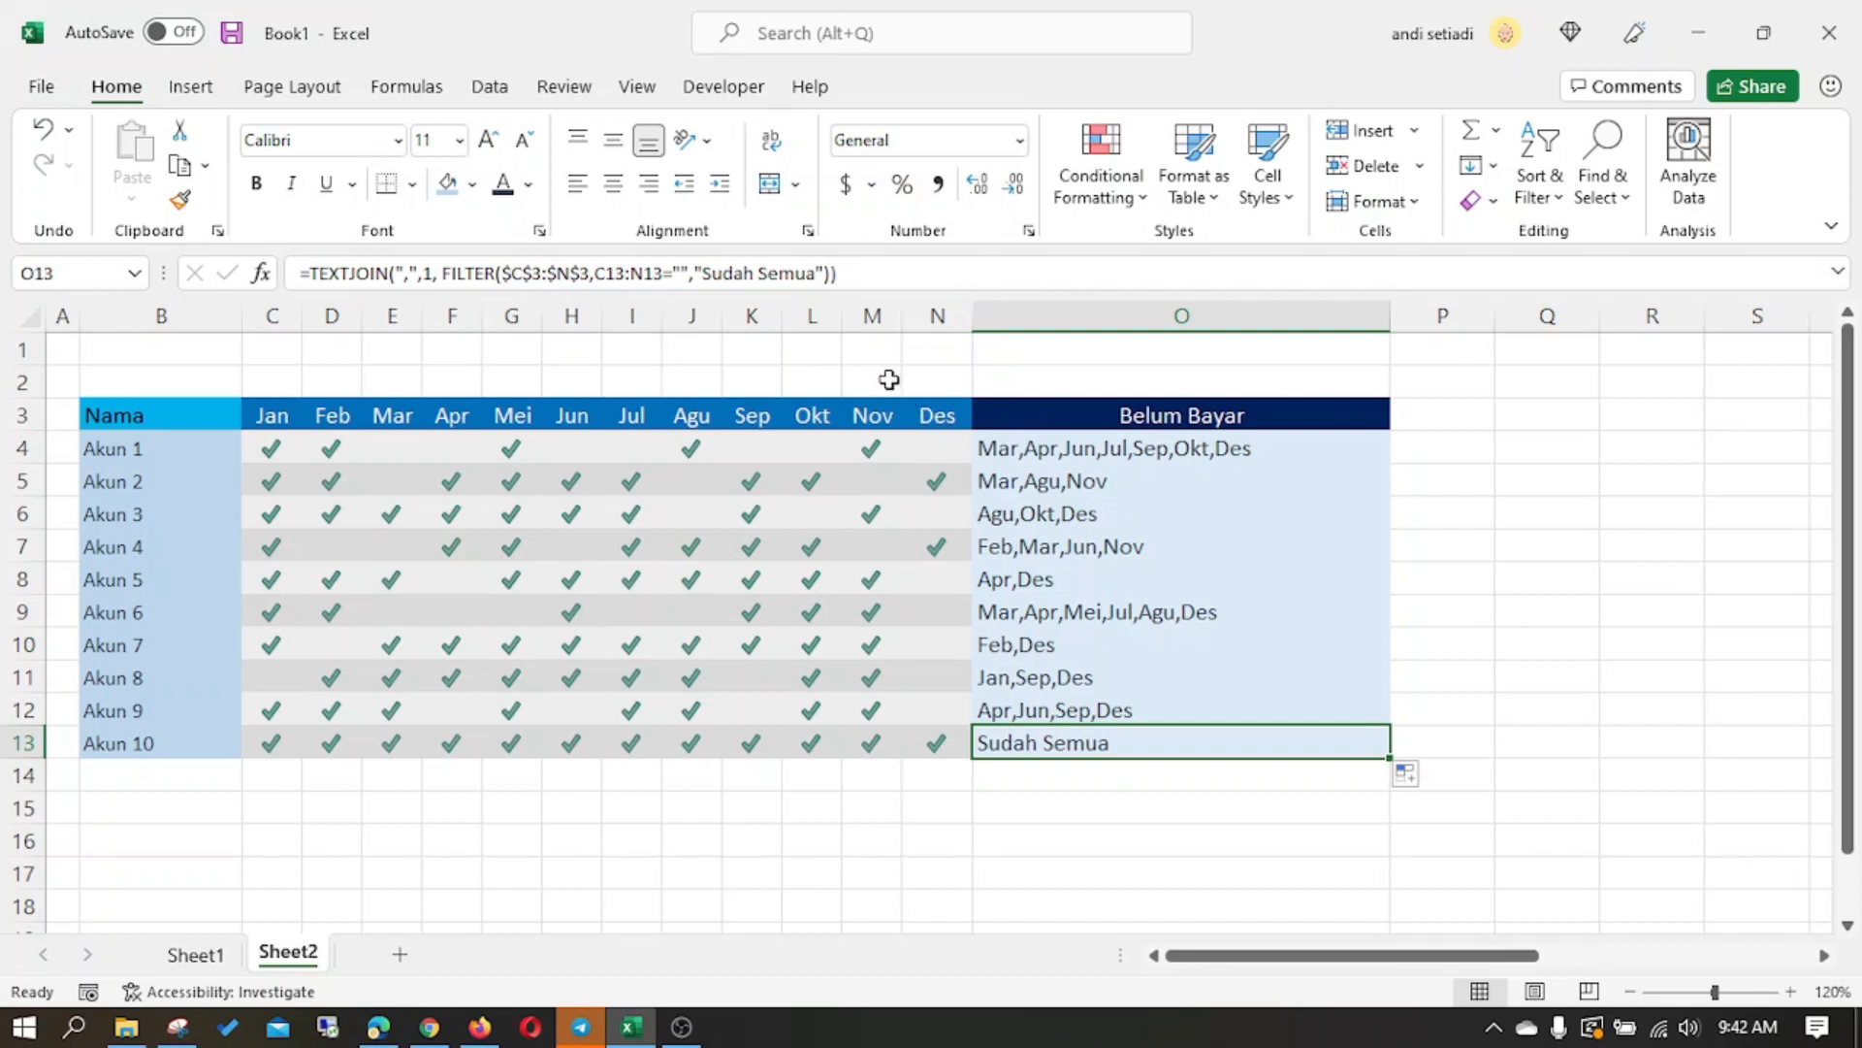
- Clear the TEXTJOIN and FILTER formulas from O4:O13
{"action": "left_click", "coordinate": [1067, 448]}
{"action": "left_click_drag", "start_coordinate": [1070, 496], "coordinate": [1073, 741]}
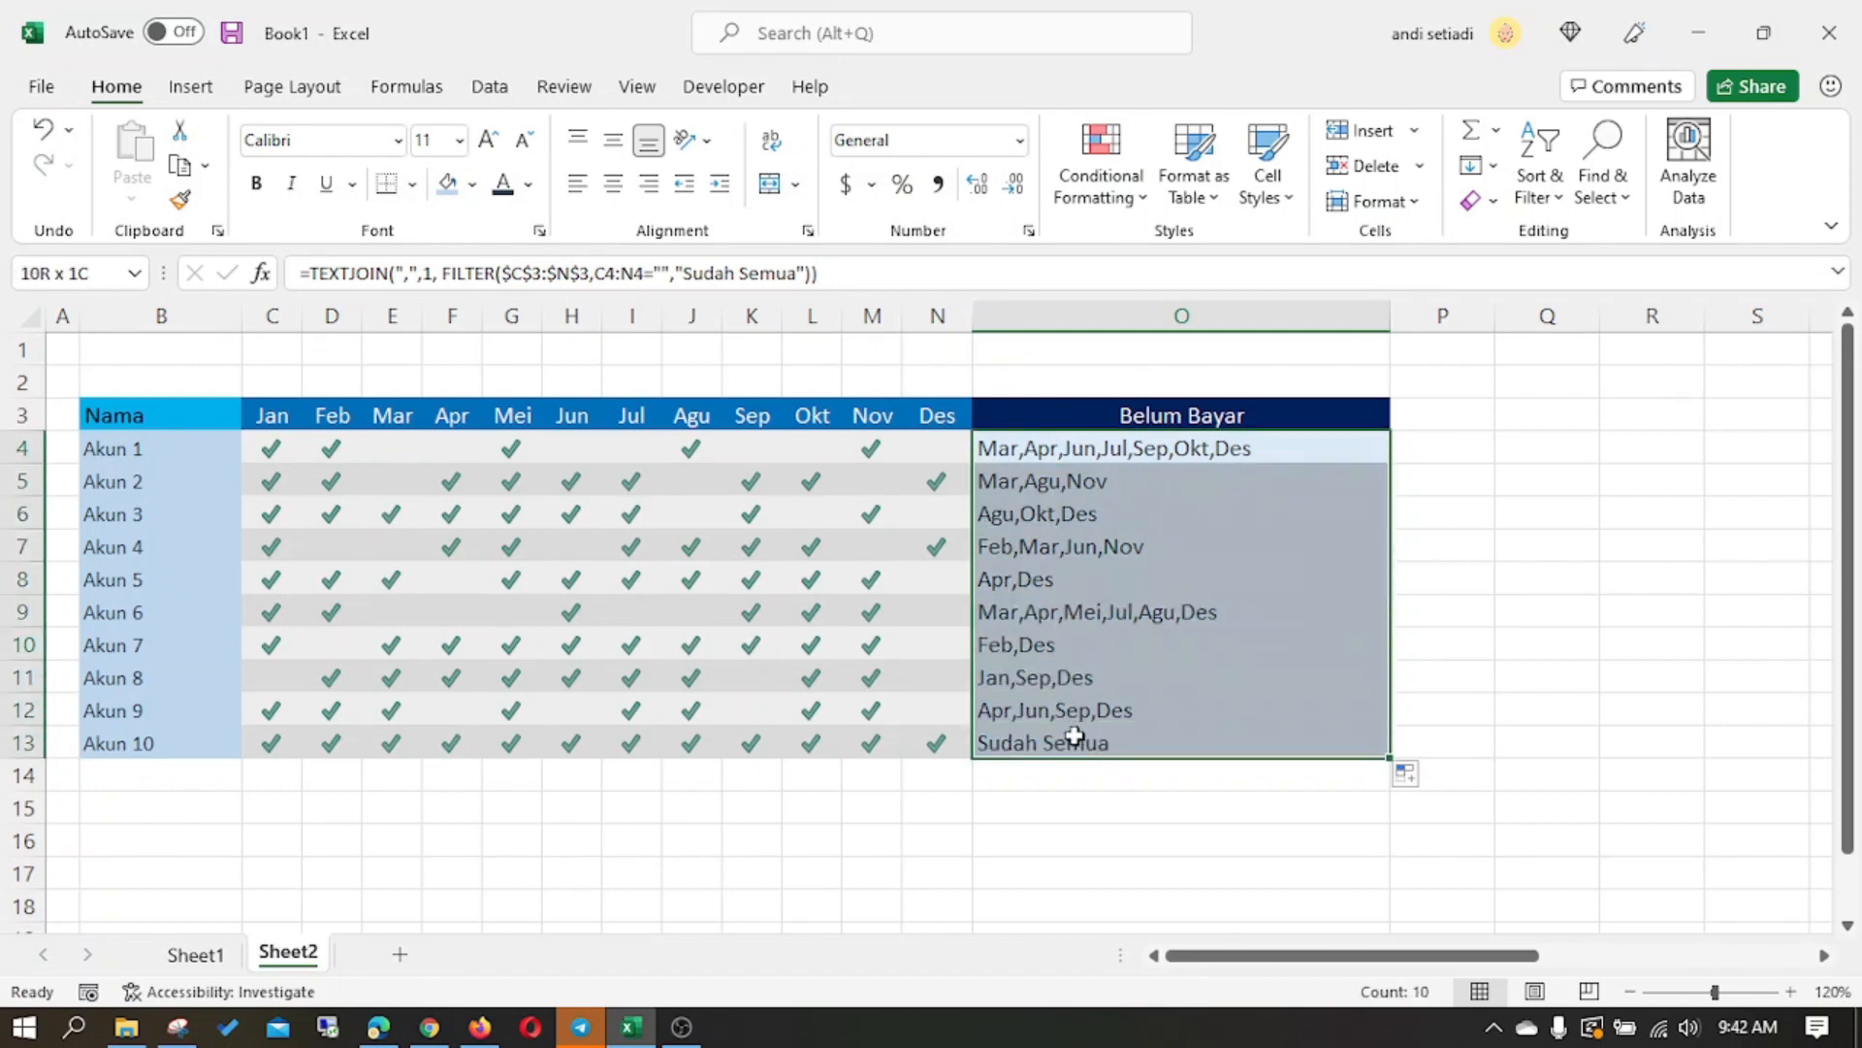
{"action": "key", "text": "Delete"}
- Enter the formula =IF(C4:N4="",C3:N3,"") in O4
{"action": "left_click", "coordinate": [1079, 450]}
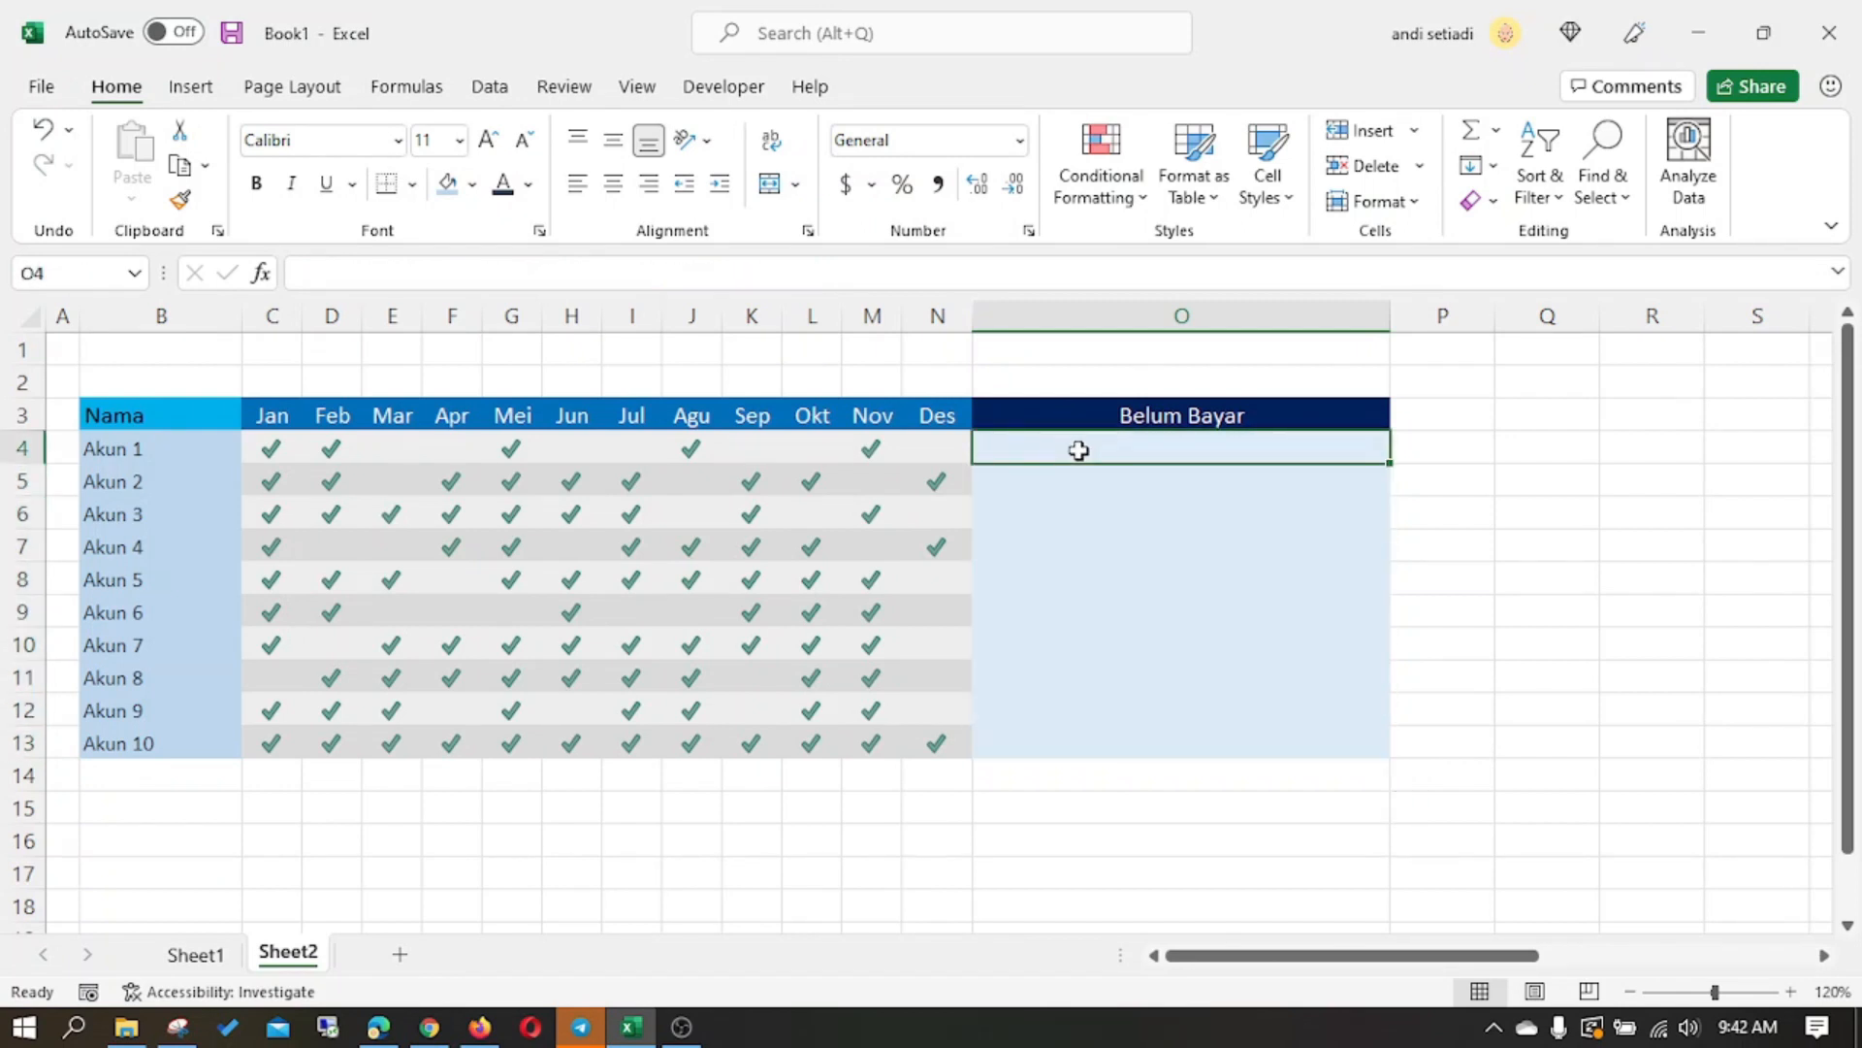
{"action": "type", "text": "=if("}
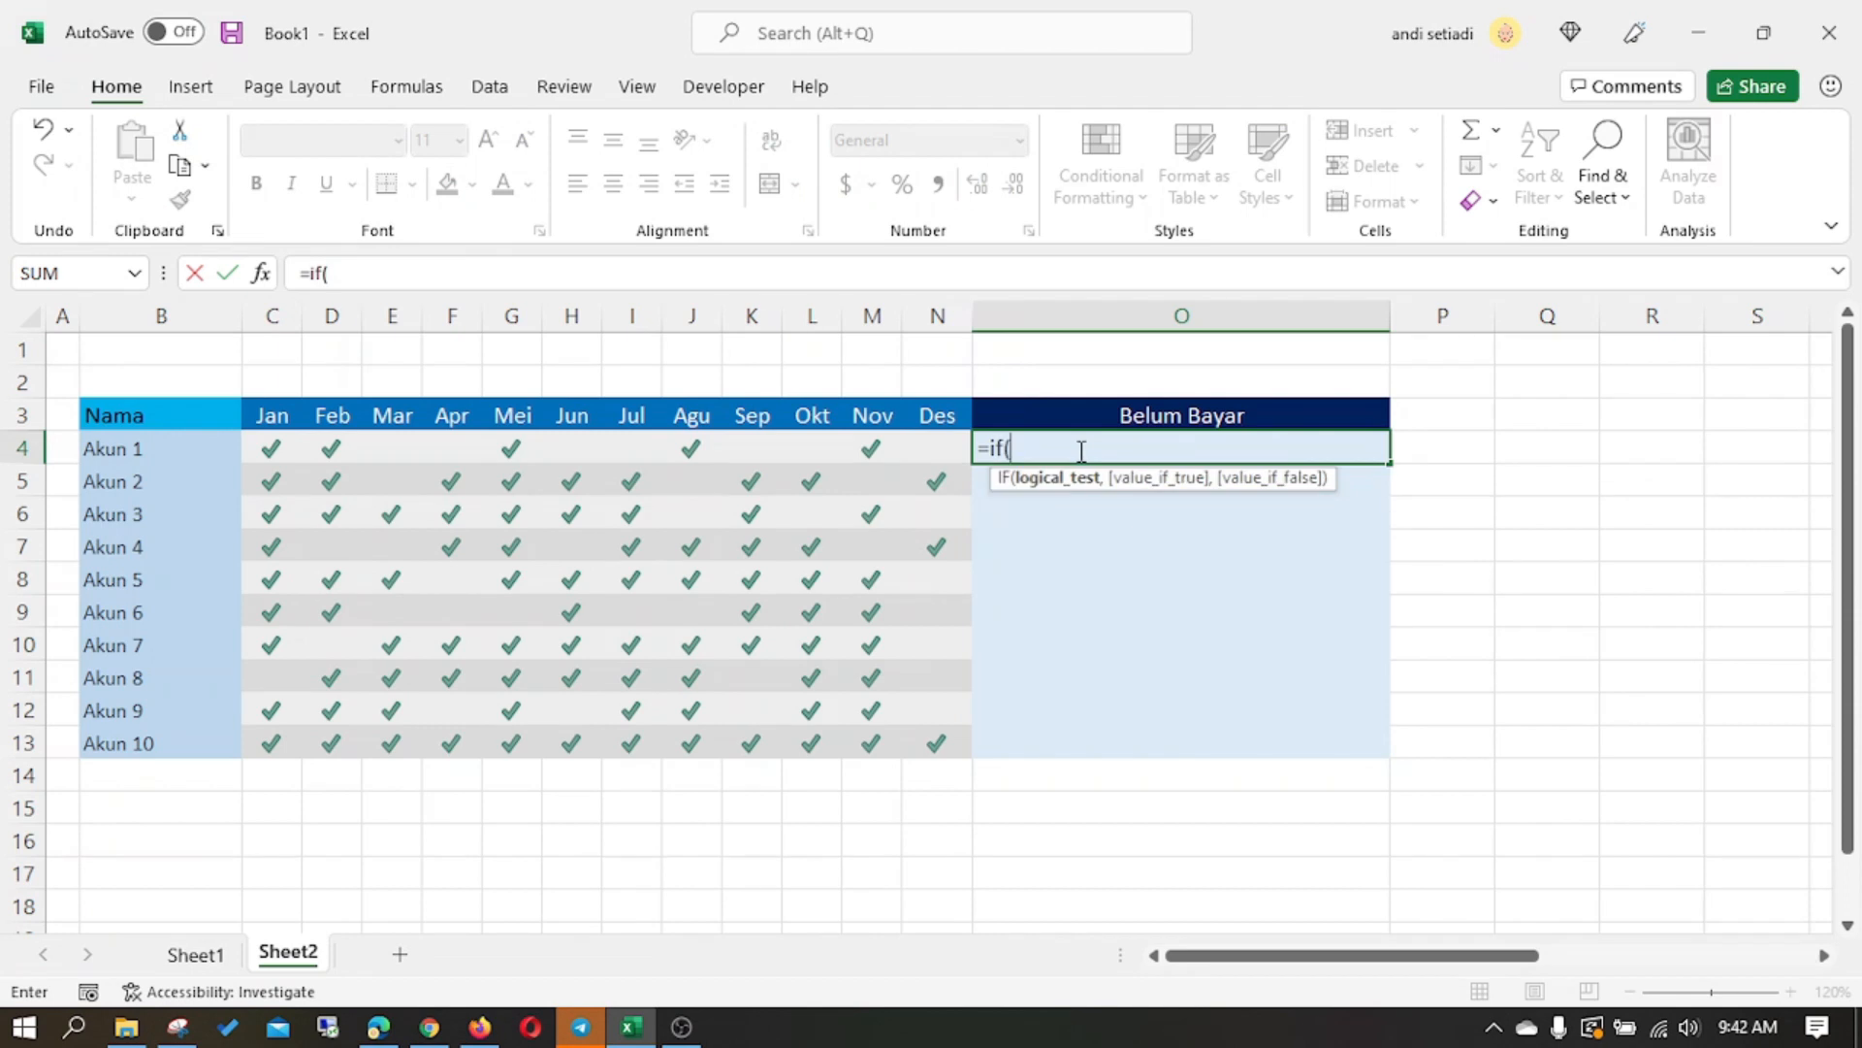
{"action": "left_click_drag", "start_coordinate": [279, 448], "coordinate": [910, 447]}
{"action": "type", "text": "=\"\","}
{"action": "left_click_drag", "start_coordinate": [253, 409], "coordinate": [925, 407]}
{"action": "type", "text": ",\"\")"}
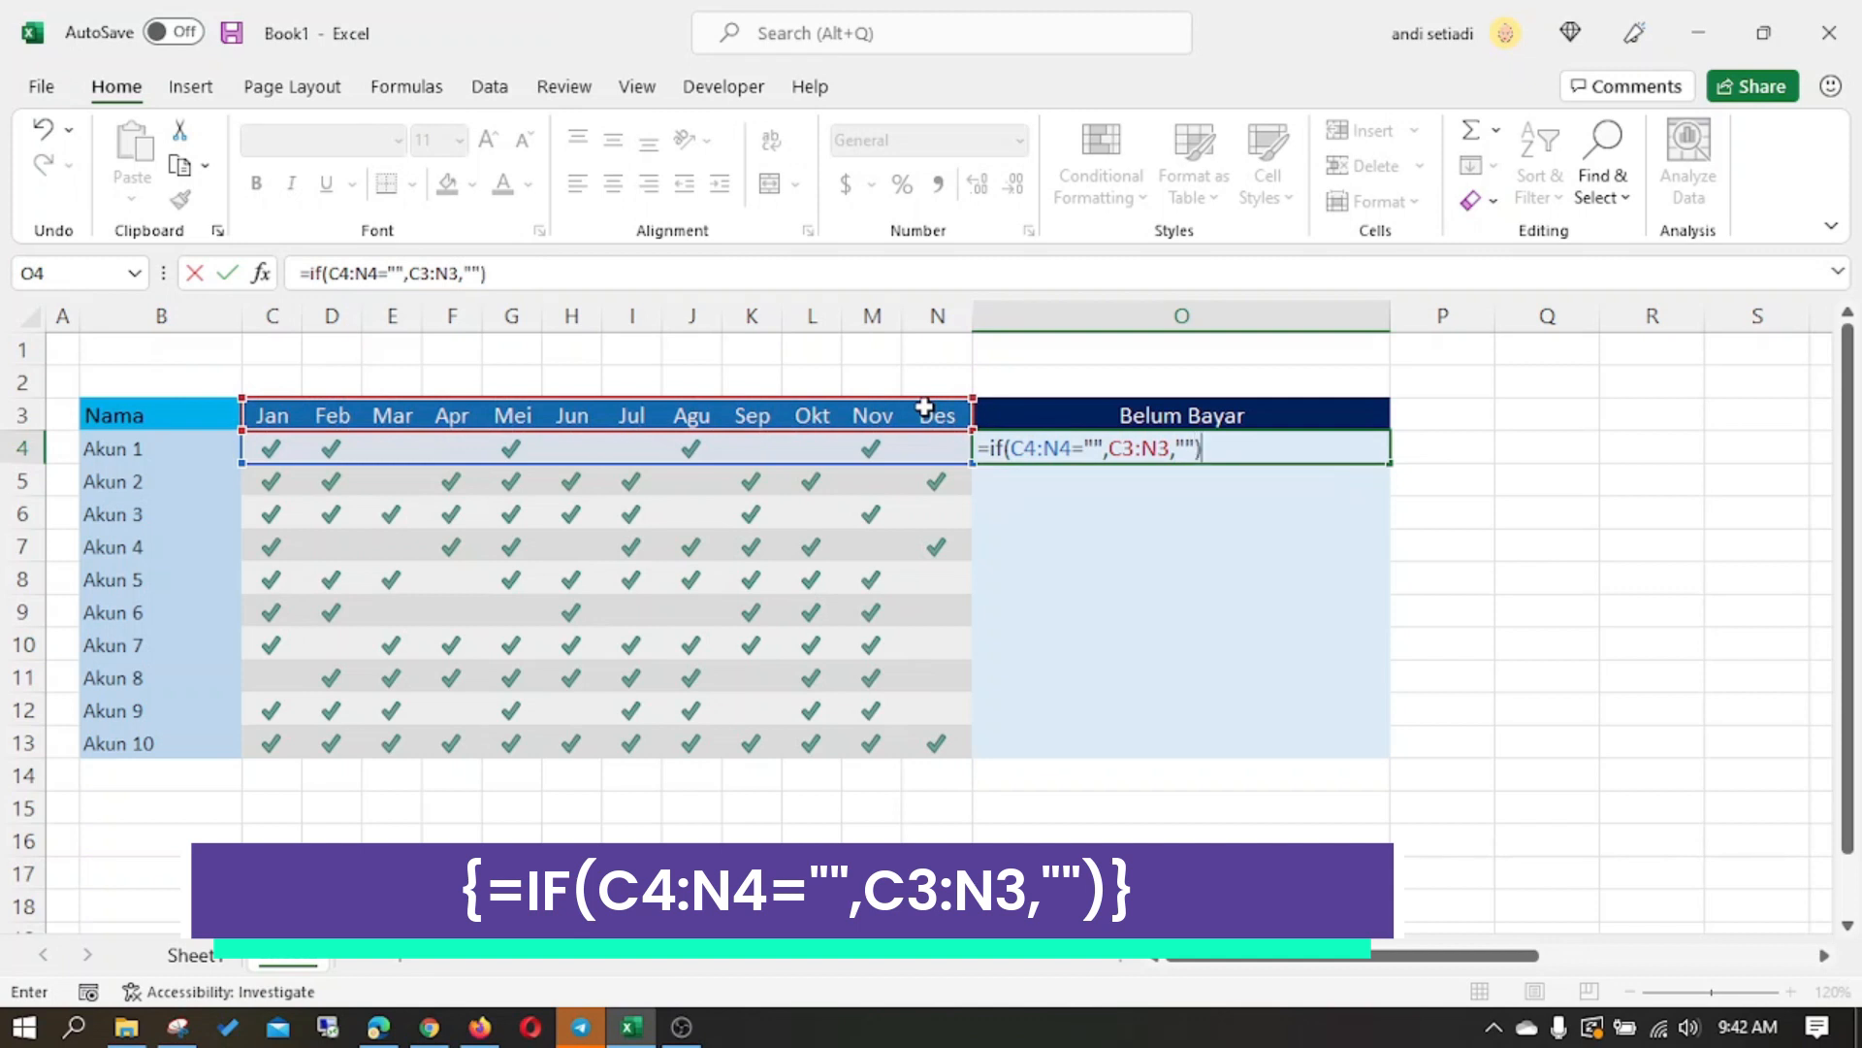
{"action": "key", "text": "Return"}
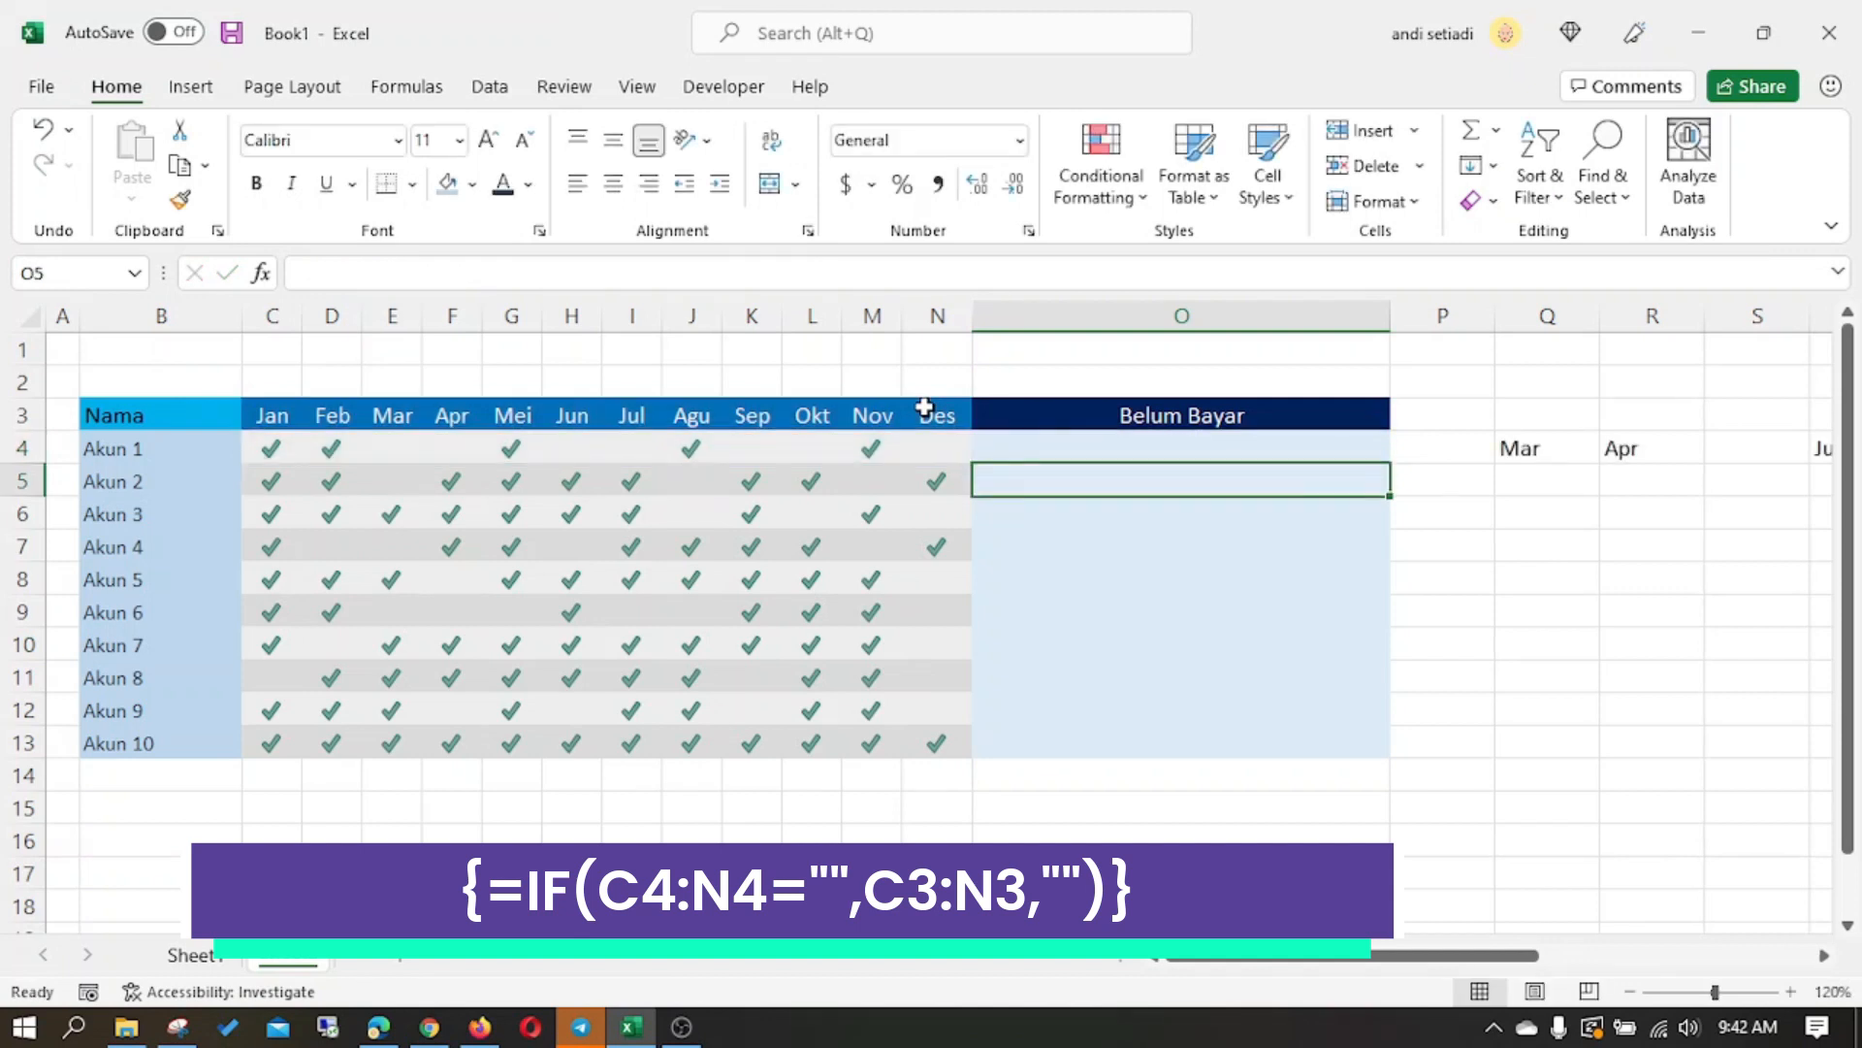
{"action": "left_click", "coordinate": [1147, 451]}
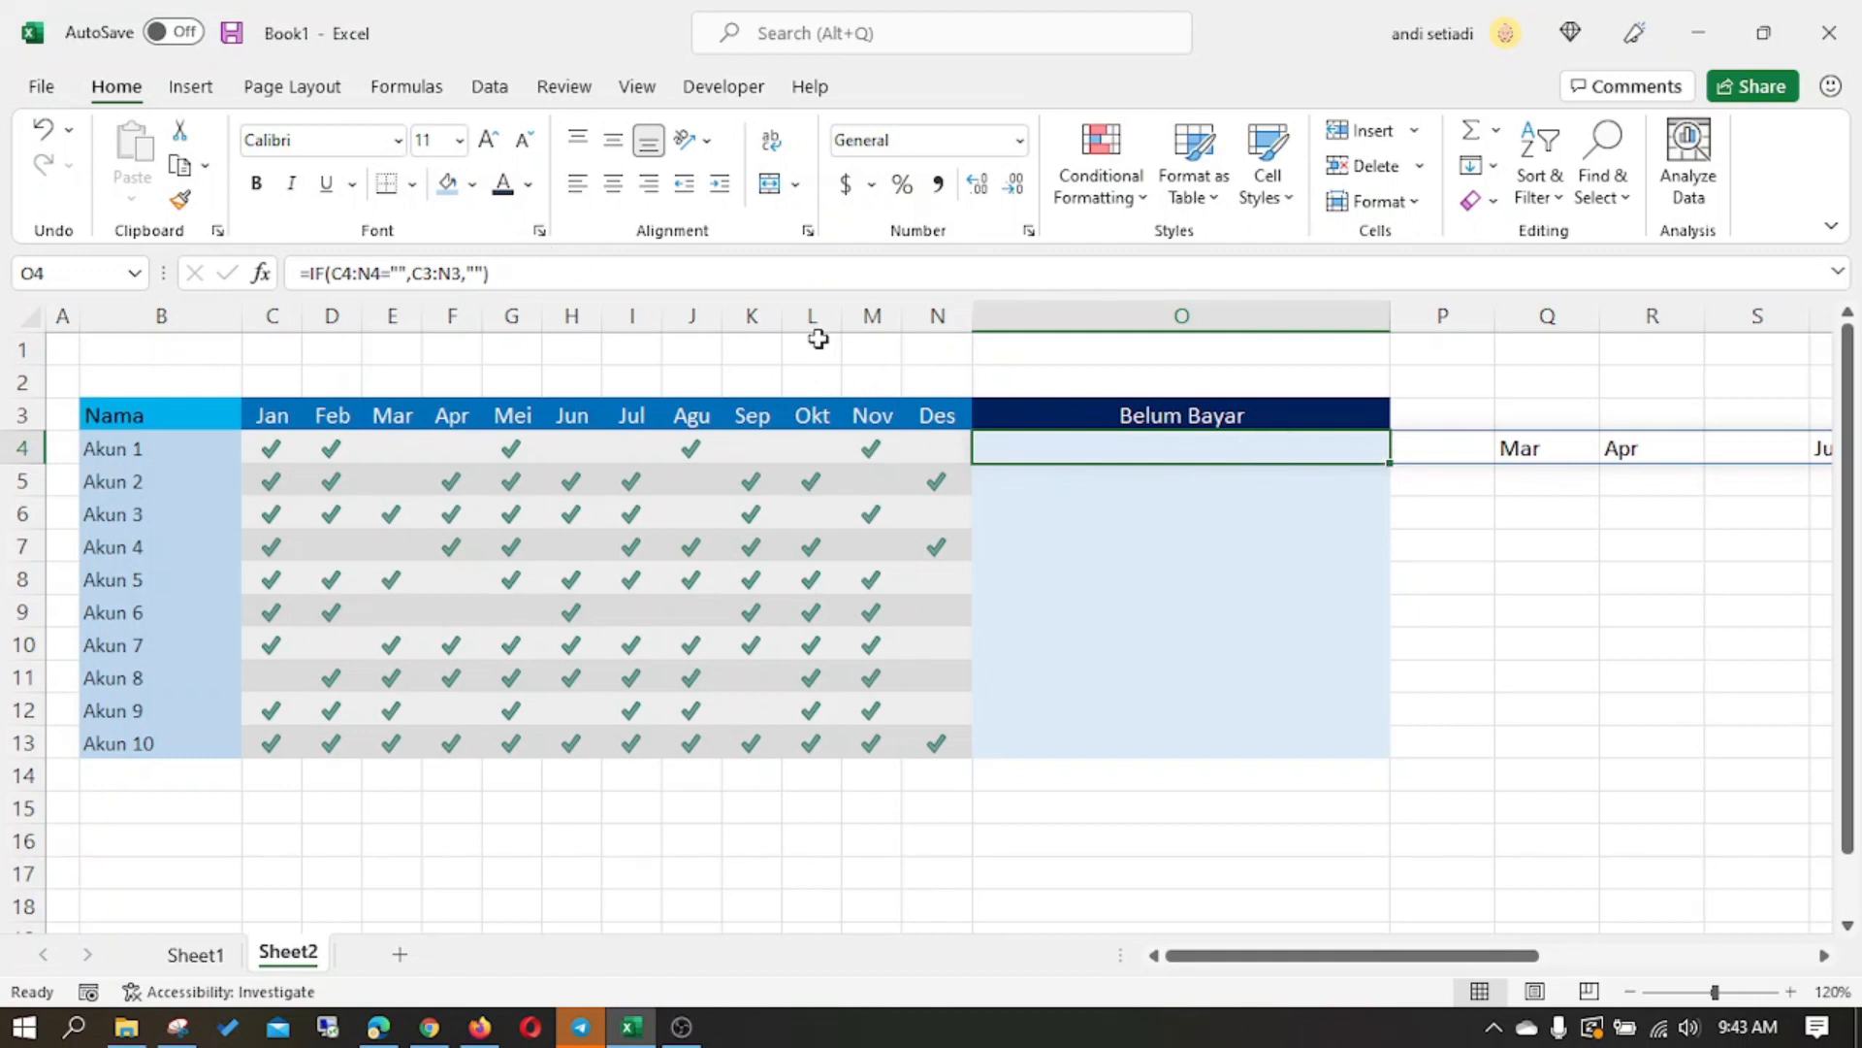
{"action": "left_click", "coordinate": [752, 281]}
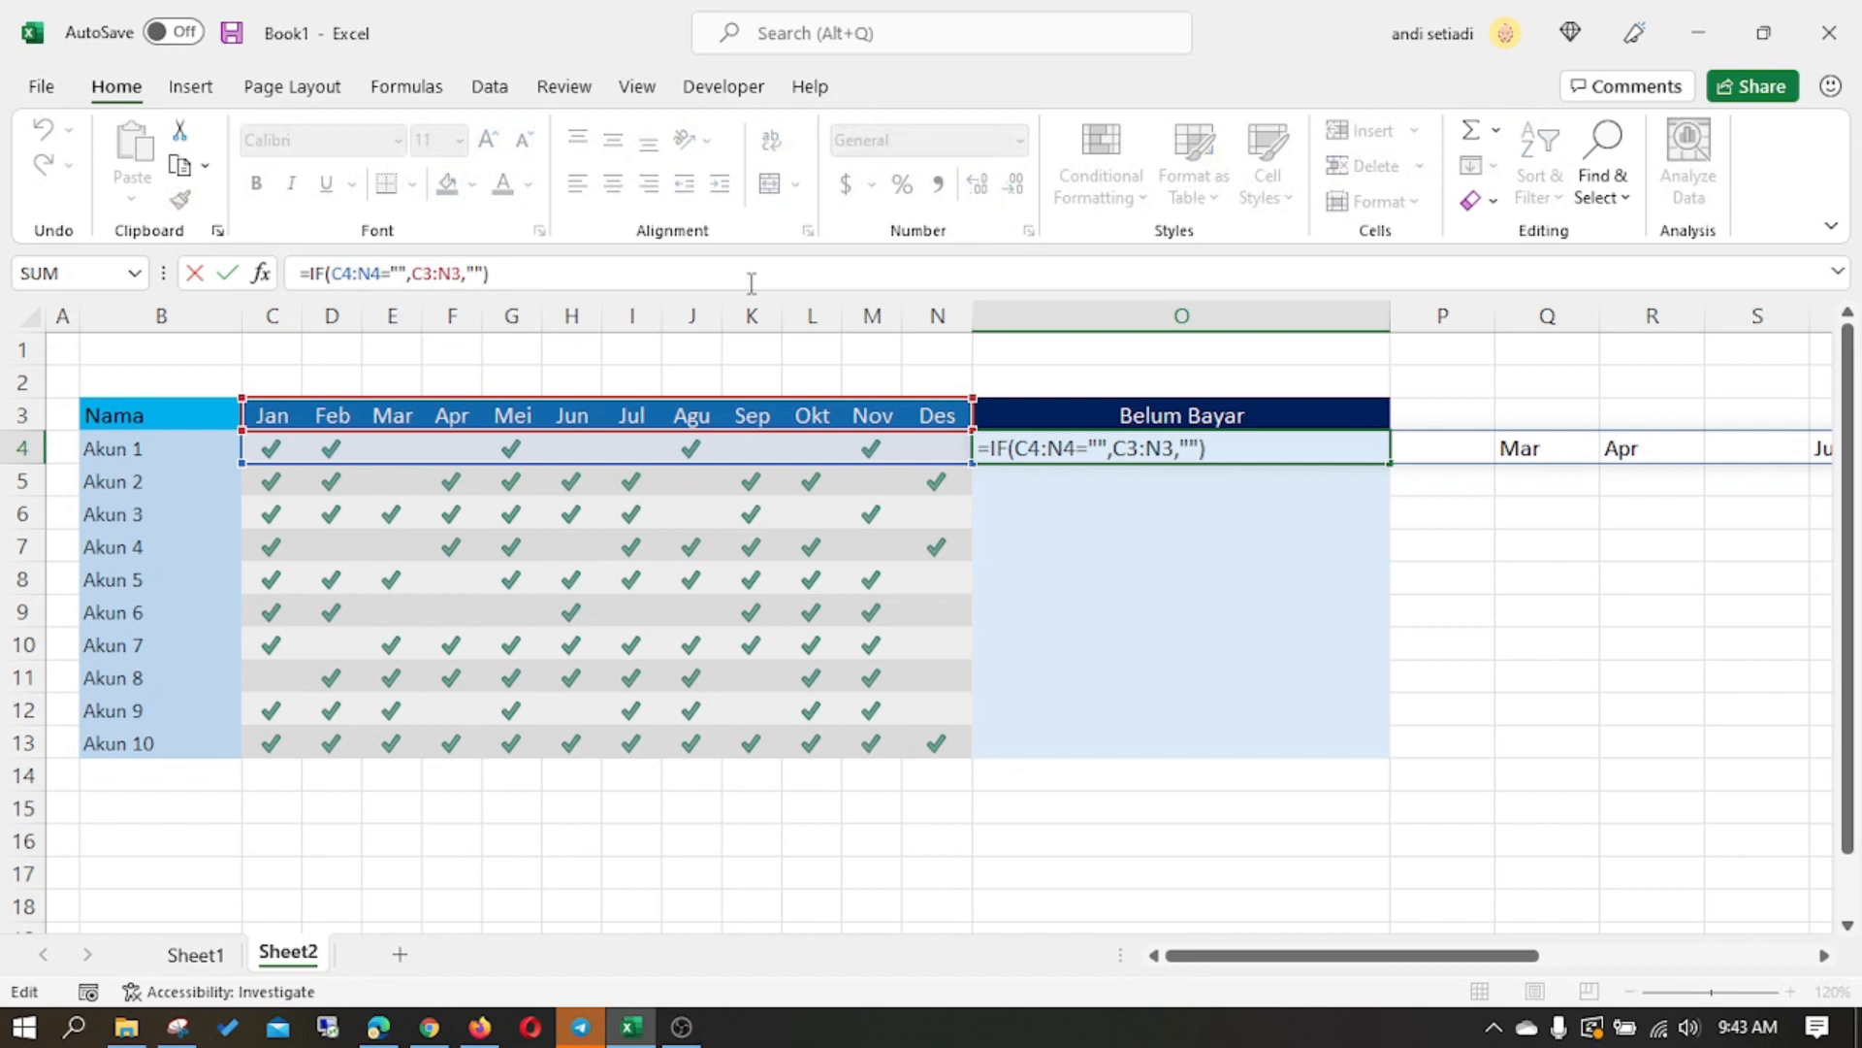
{"action": "key", "text": "shift+Return"}
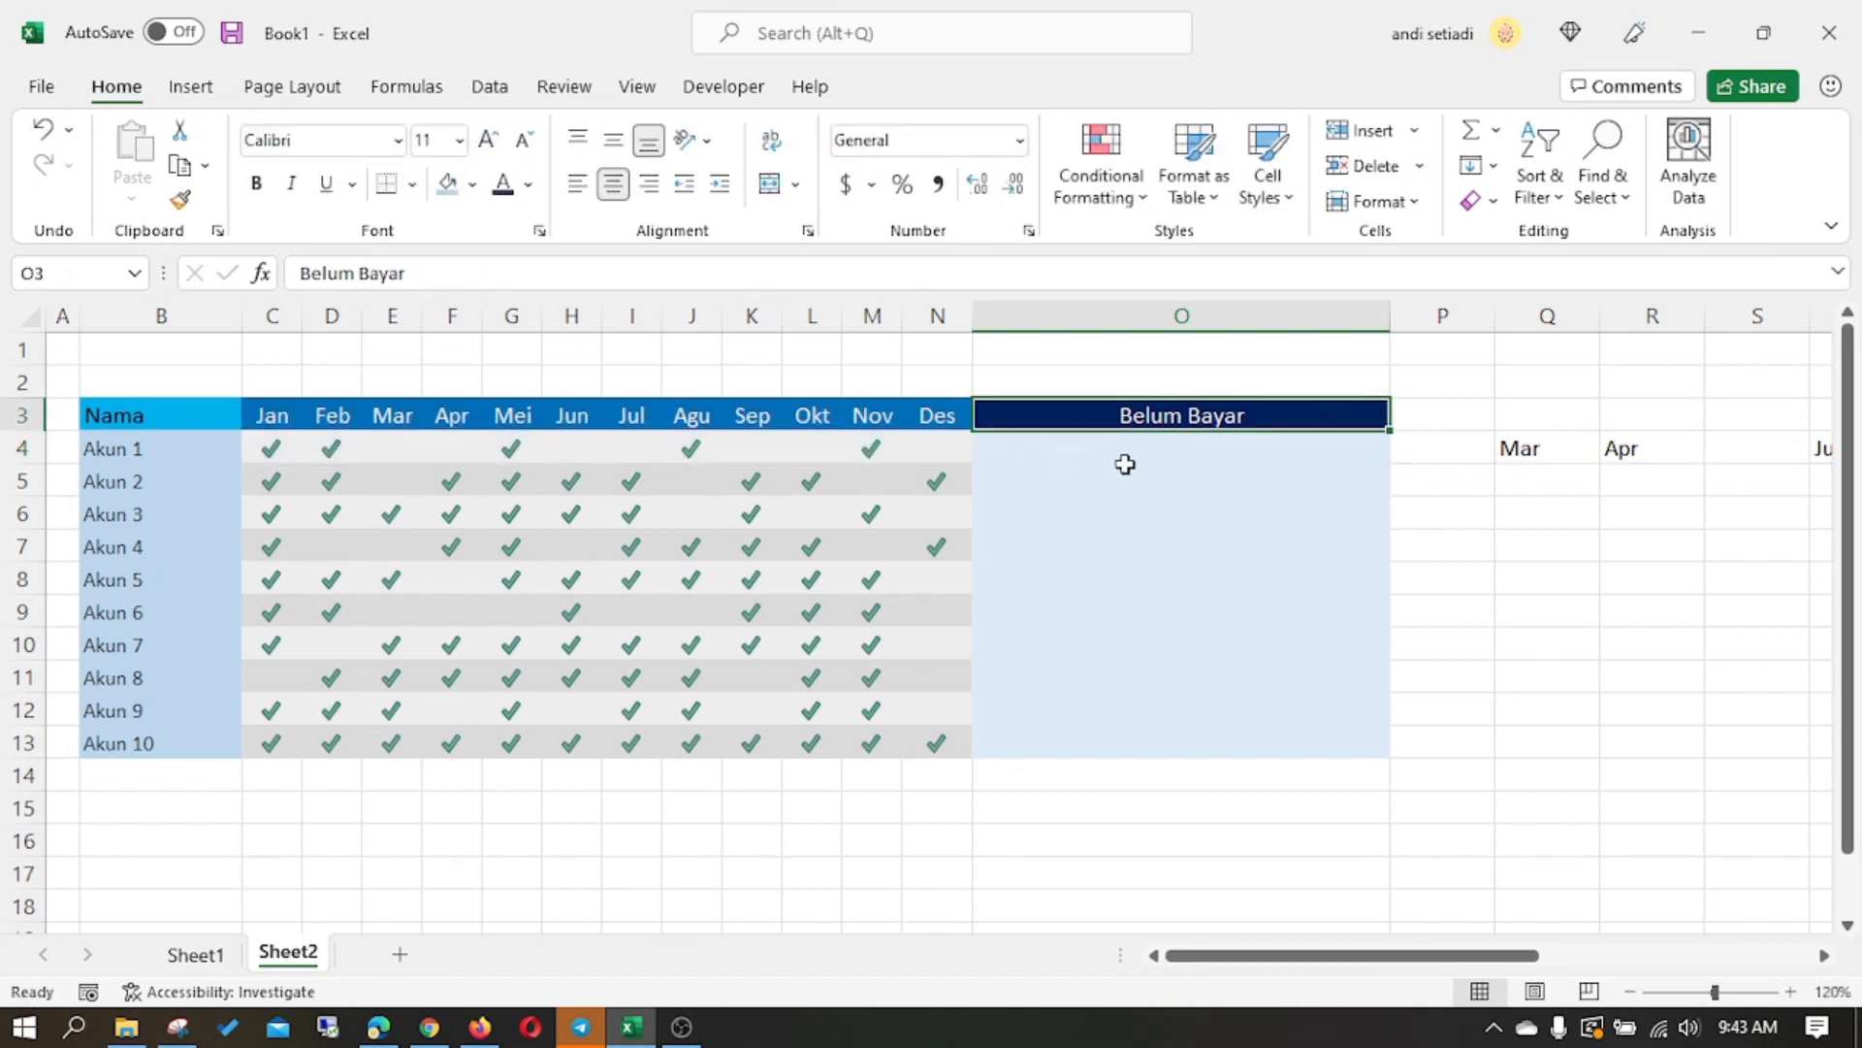
- Wrap the IF formula in O4 in TEXTJOIN with "," as the delimiter and ignore_empty set to 1
{"action": "left_click", "coordinate": [1125, 459]}
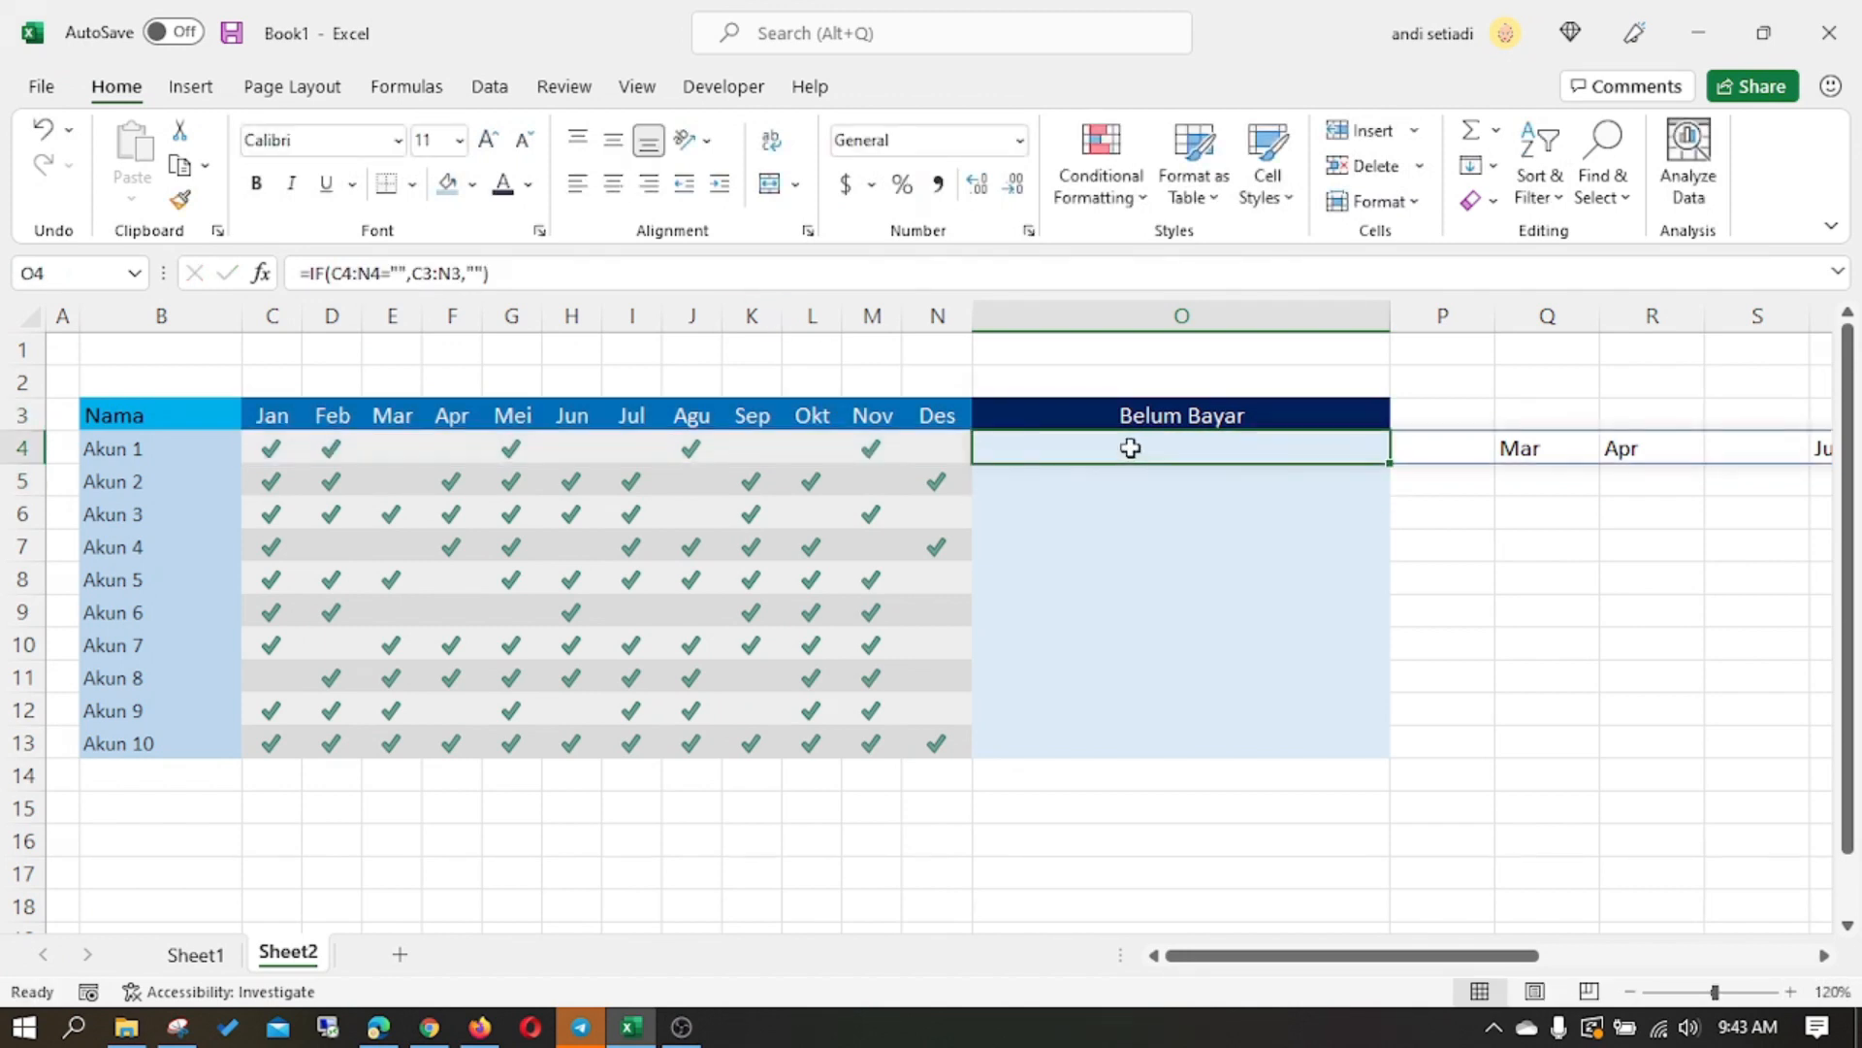
{"action": "left_click", "coordinate": [308, 273]}
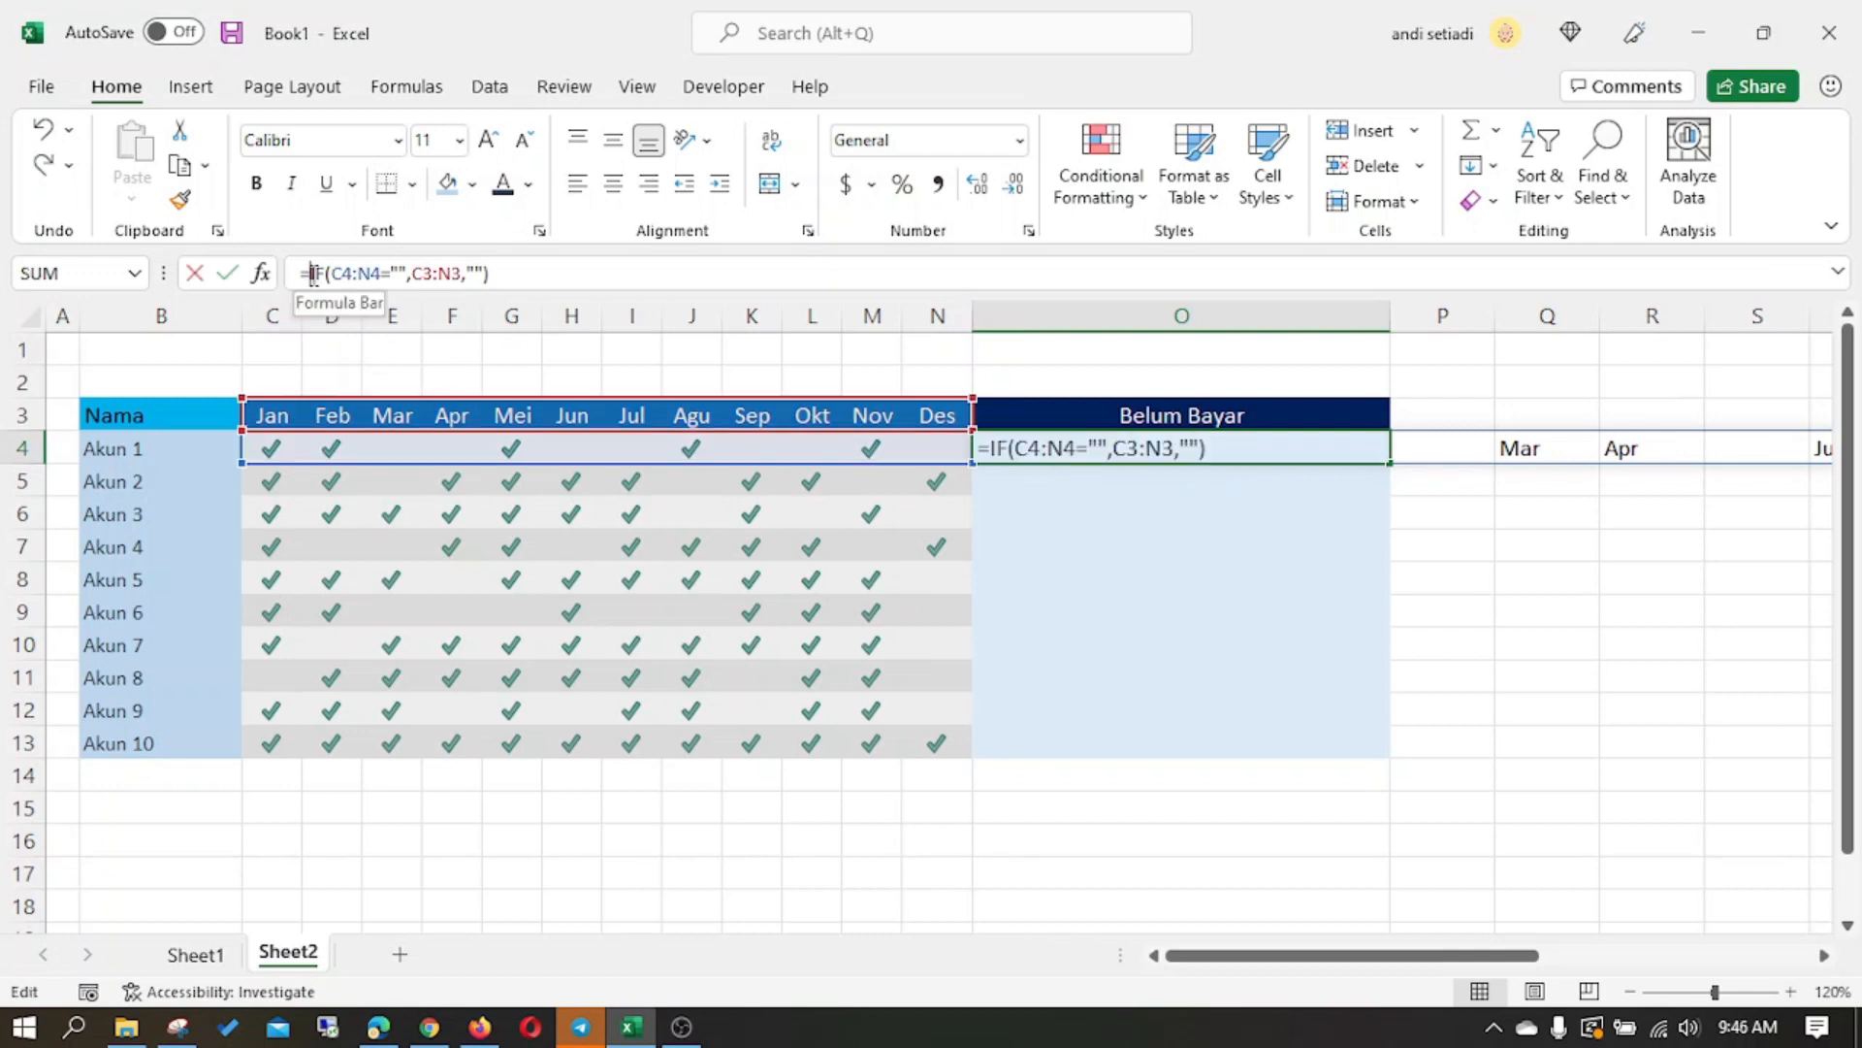
{"action": "type", "text": "TEXTJOI"}
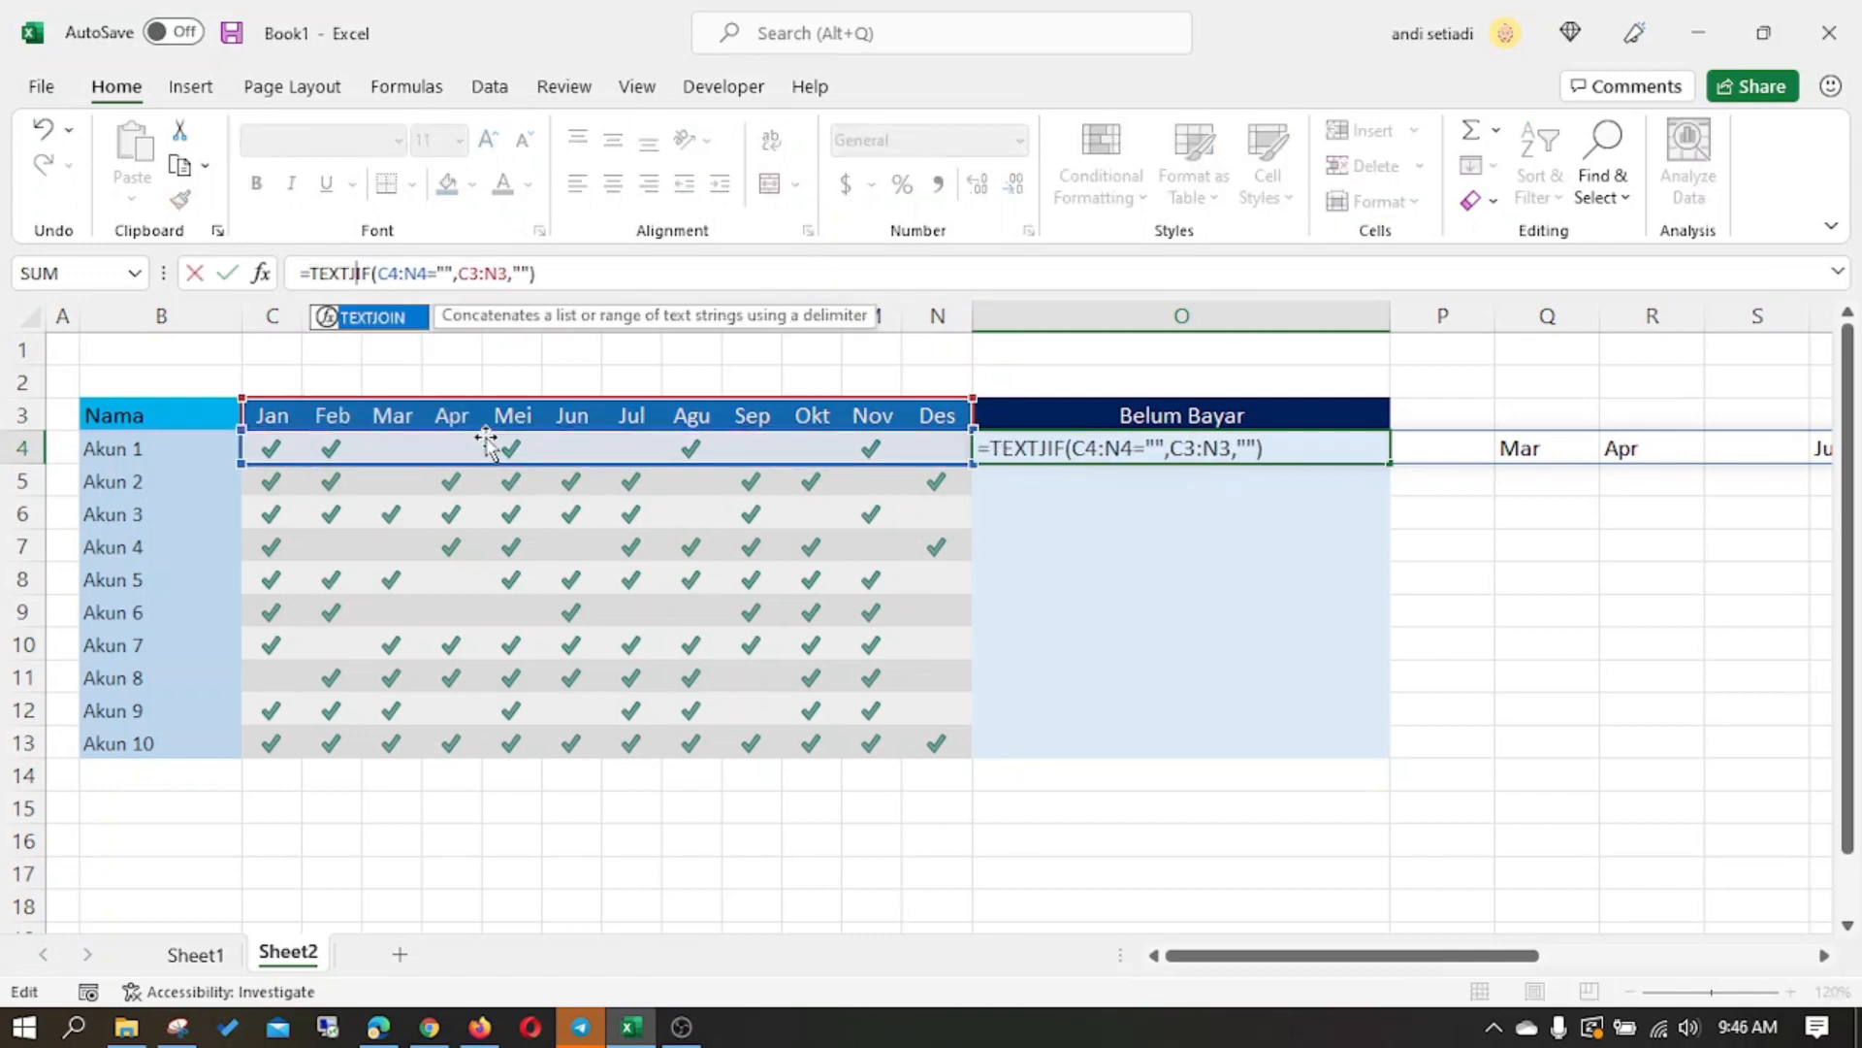
{"action": "type", "text": "N("}
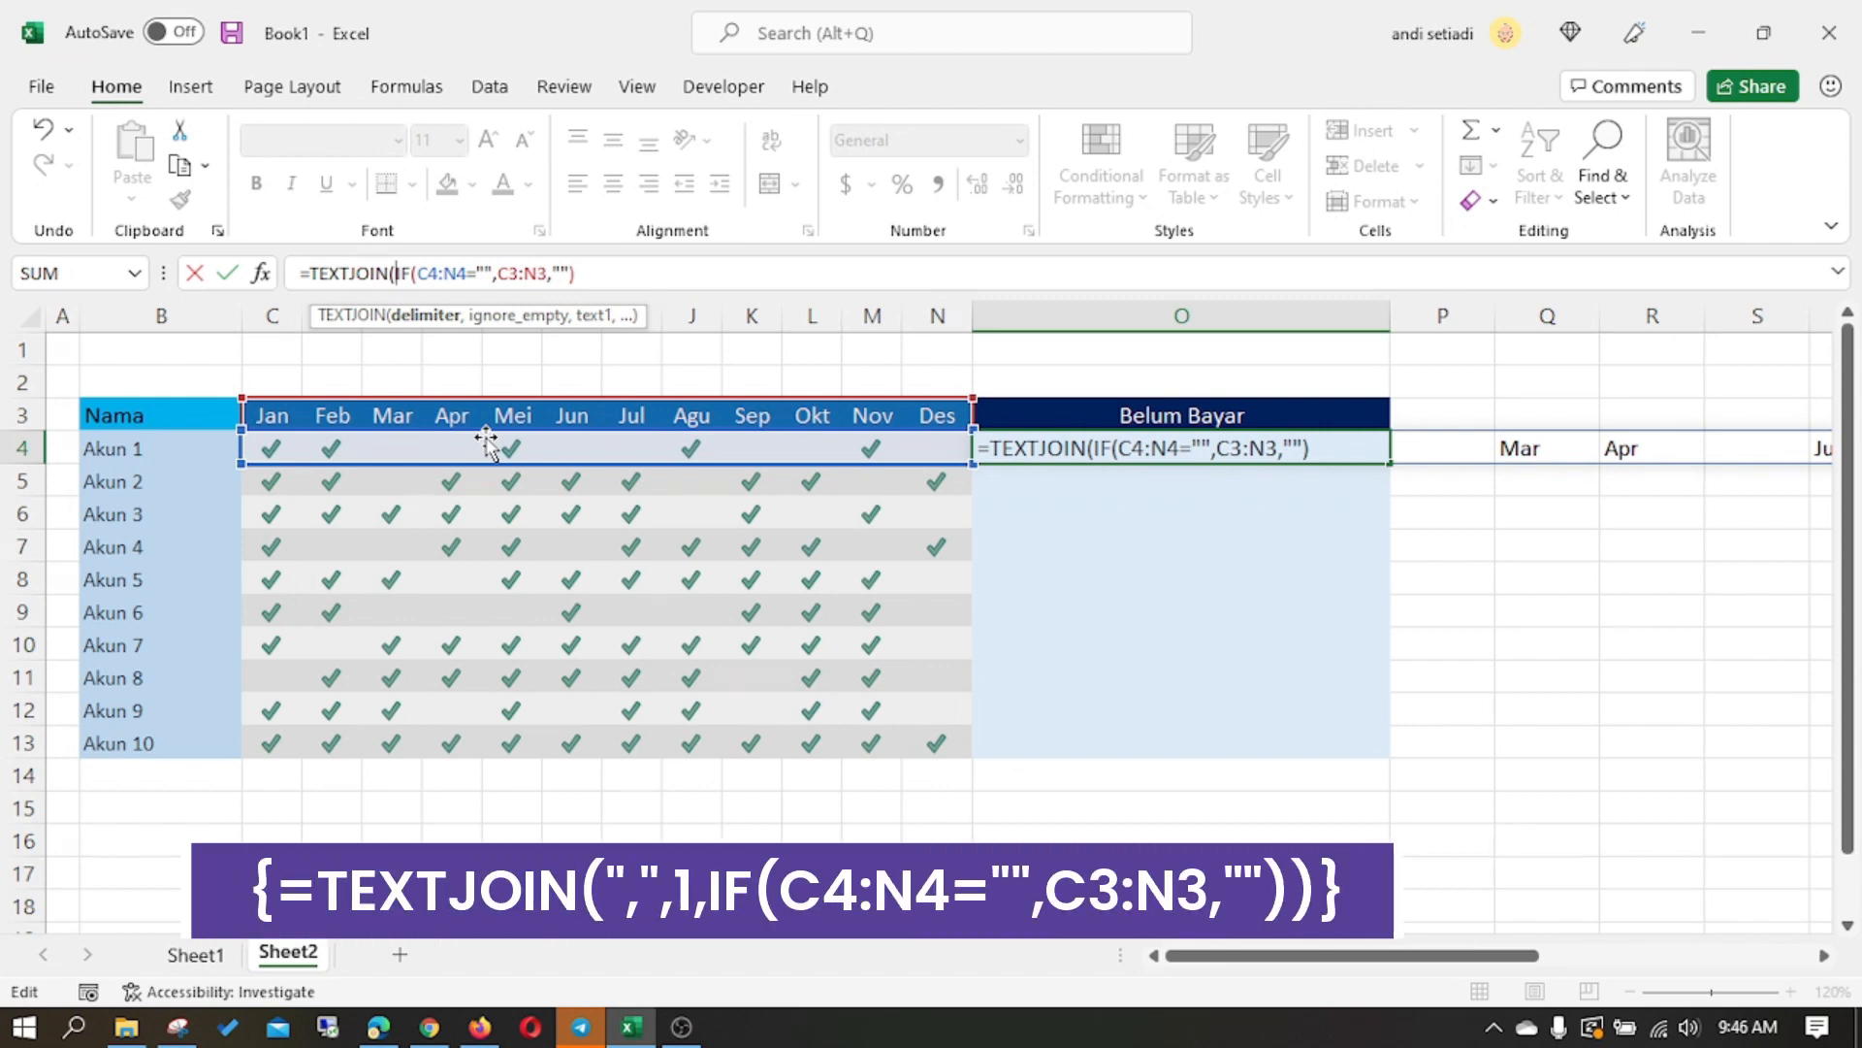
{"action": "type", "text": "\",\",1"}
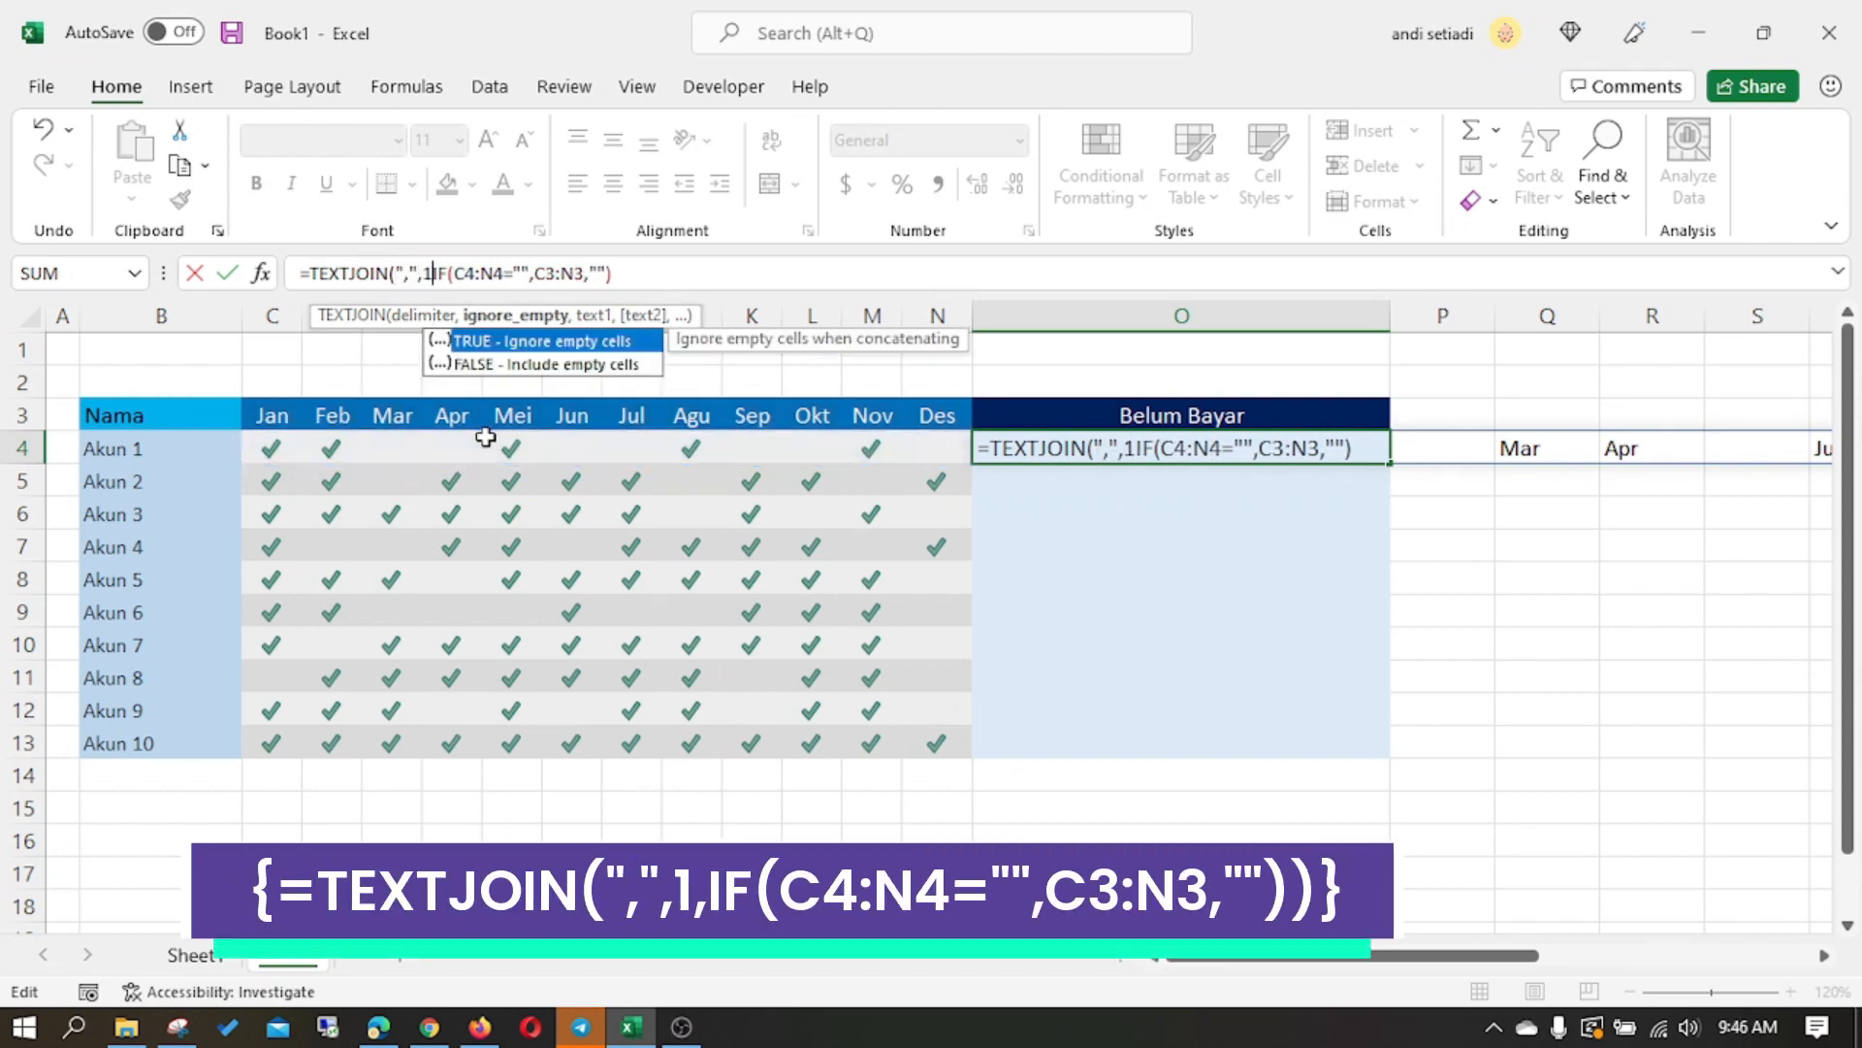
{"action": "type", "text": ","}
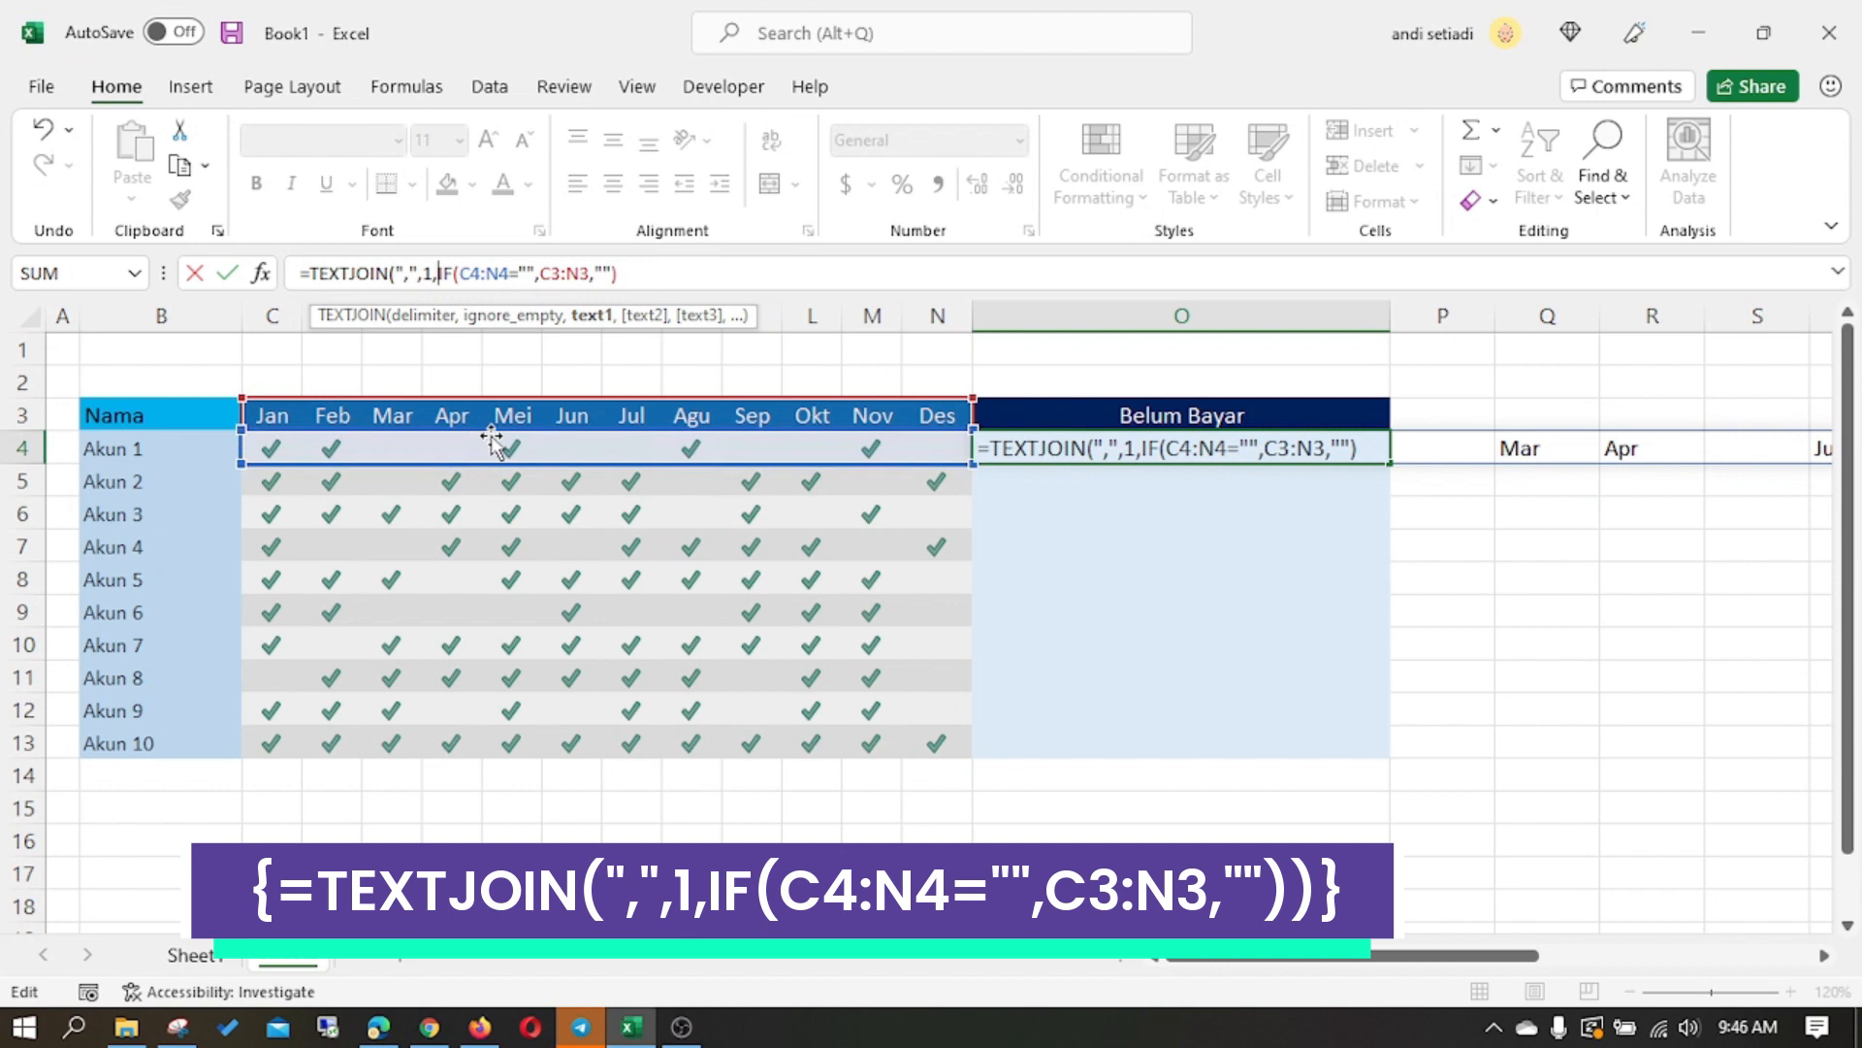
{"action": "key", "text": "ctrl+shift+Return"}
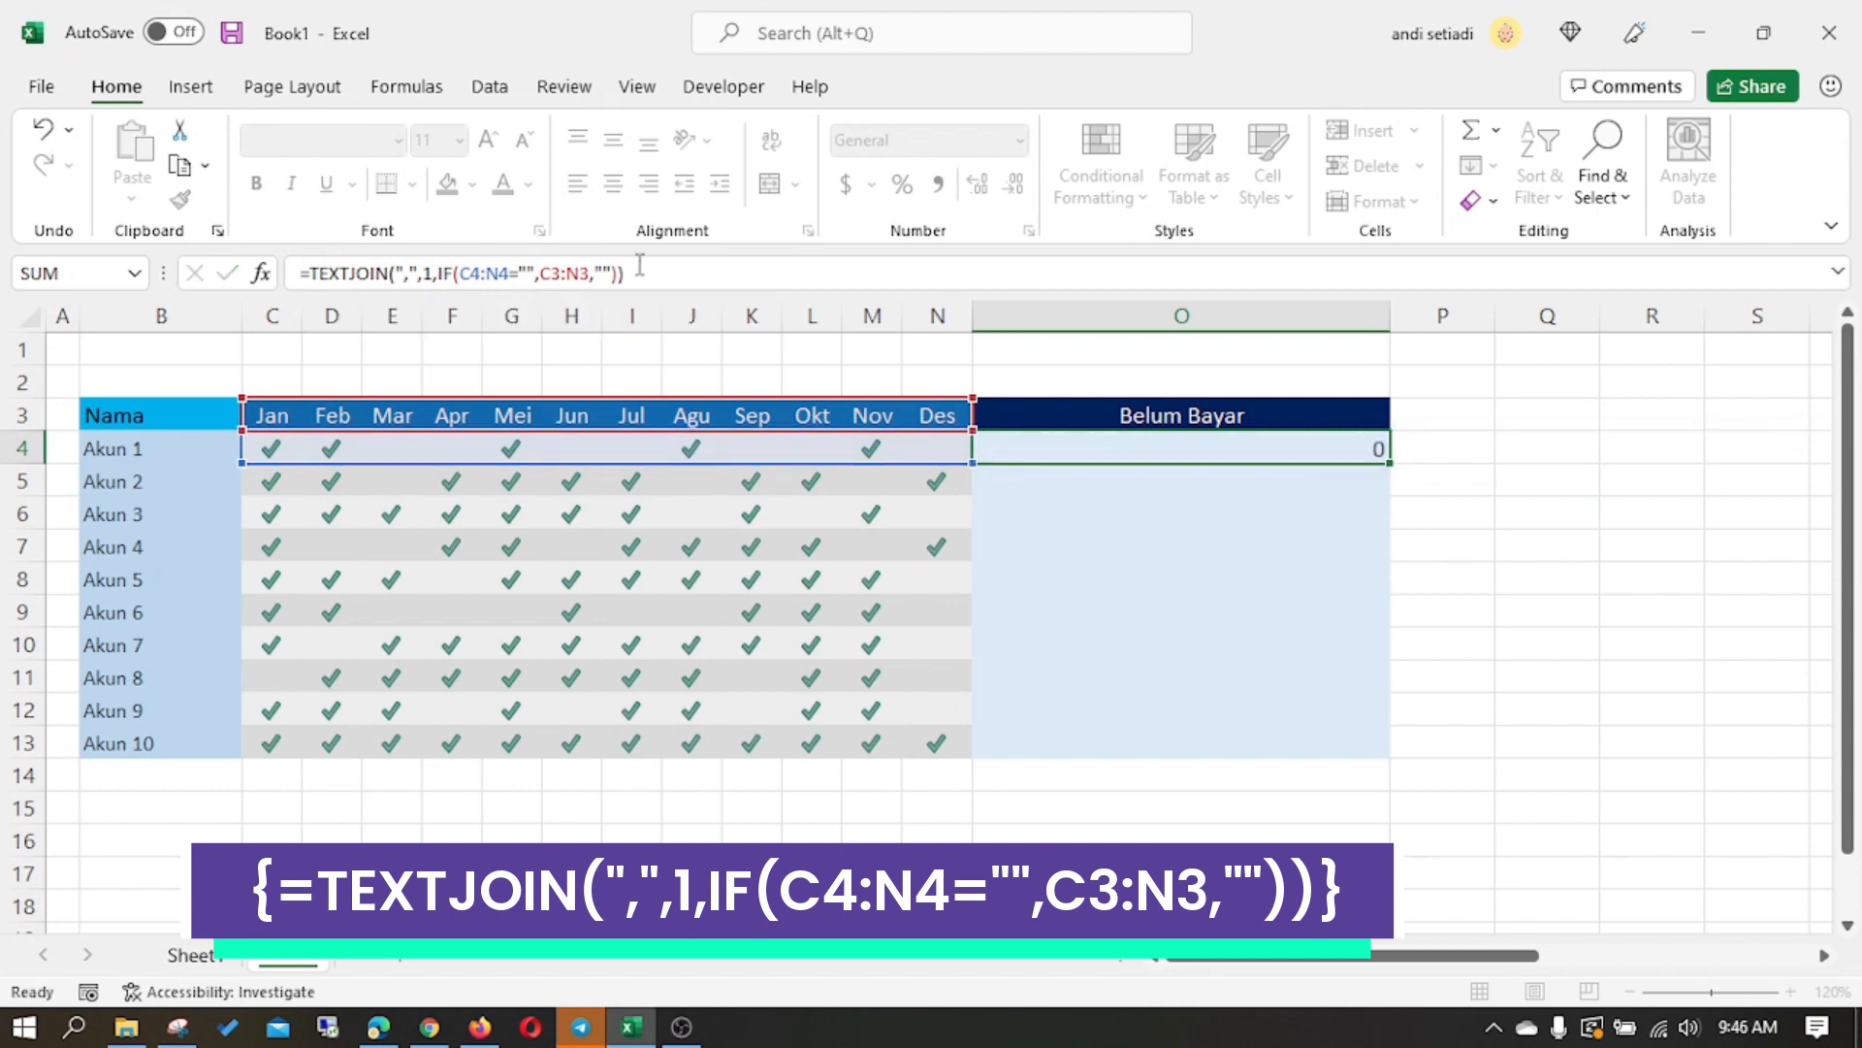
- Re-enter the TEXTJOIN formula in O4 as an array formula
{"action": "left_click", "coordinate": [1120, 449]}
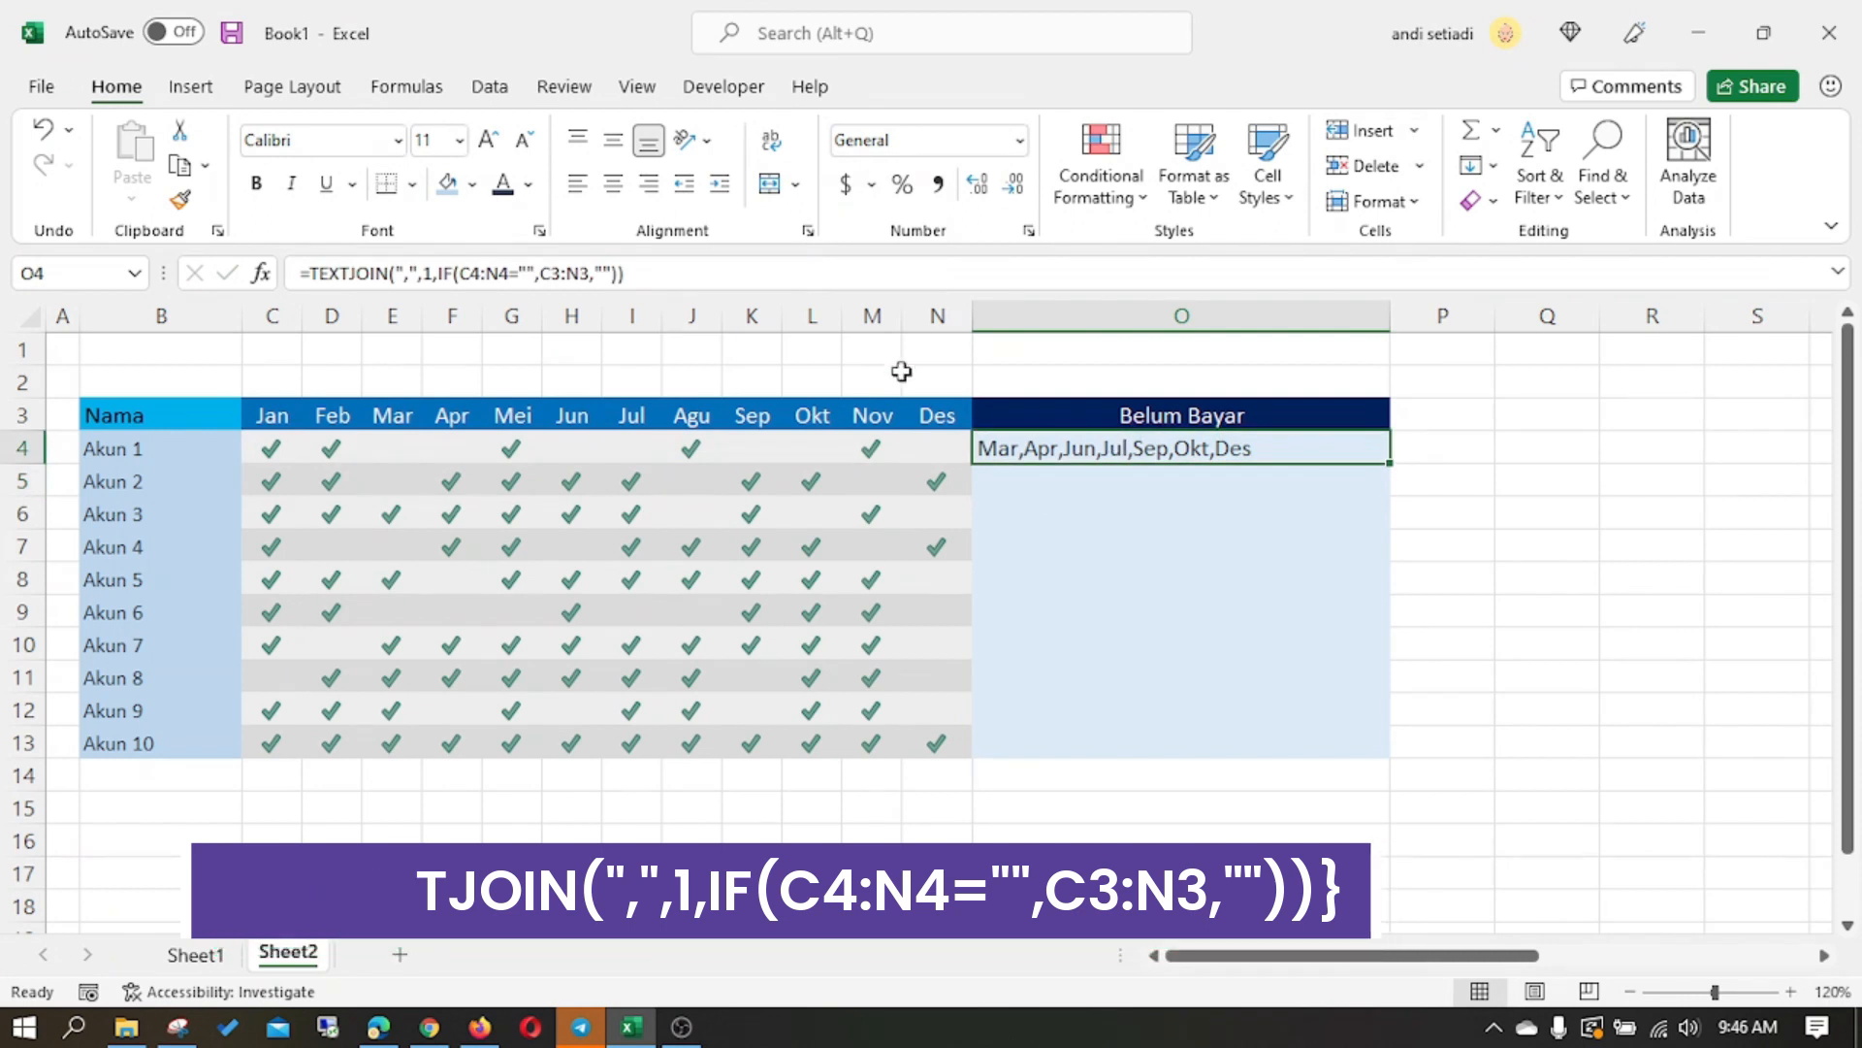
{"action": "left_click", "coordinate": [807, 271]}
{"action": "key", "text": "ctrl+shift+Return"}
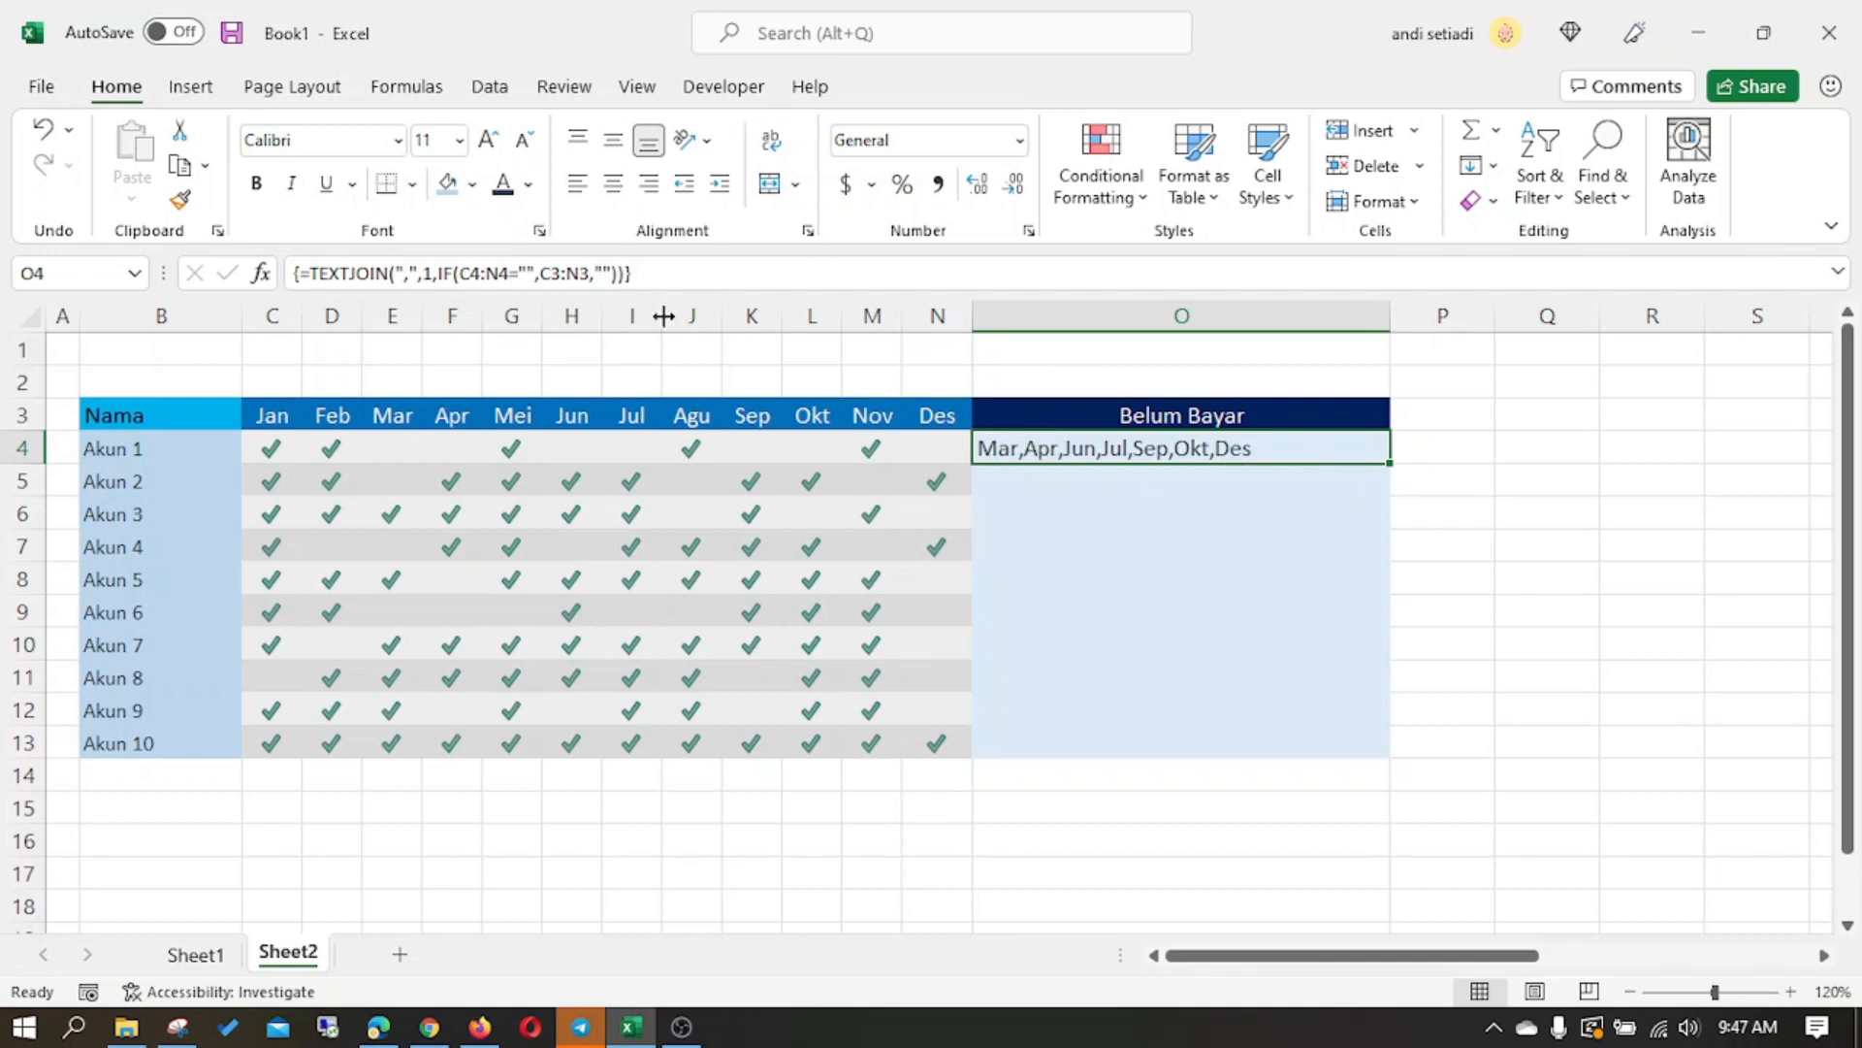
- Make the month header range absolute as $C$3:$N$3 in the O4 array formula and fill it down to O13
{"action": "left_click", "coordinate": [559, 268]}
{"action": "key", "text": "F4"}
{"action": "left_click", "coordinate": [611, 275]}
{"action": "key", "text": "F4"}
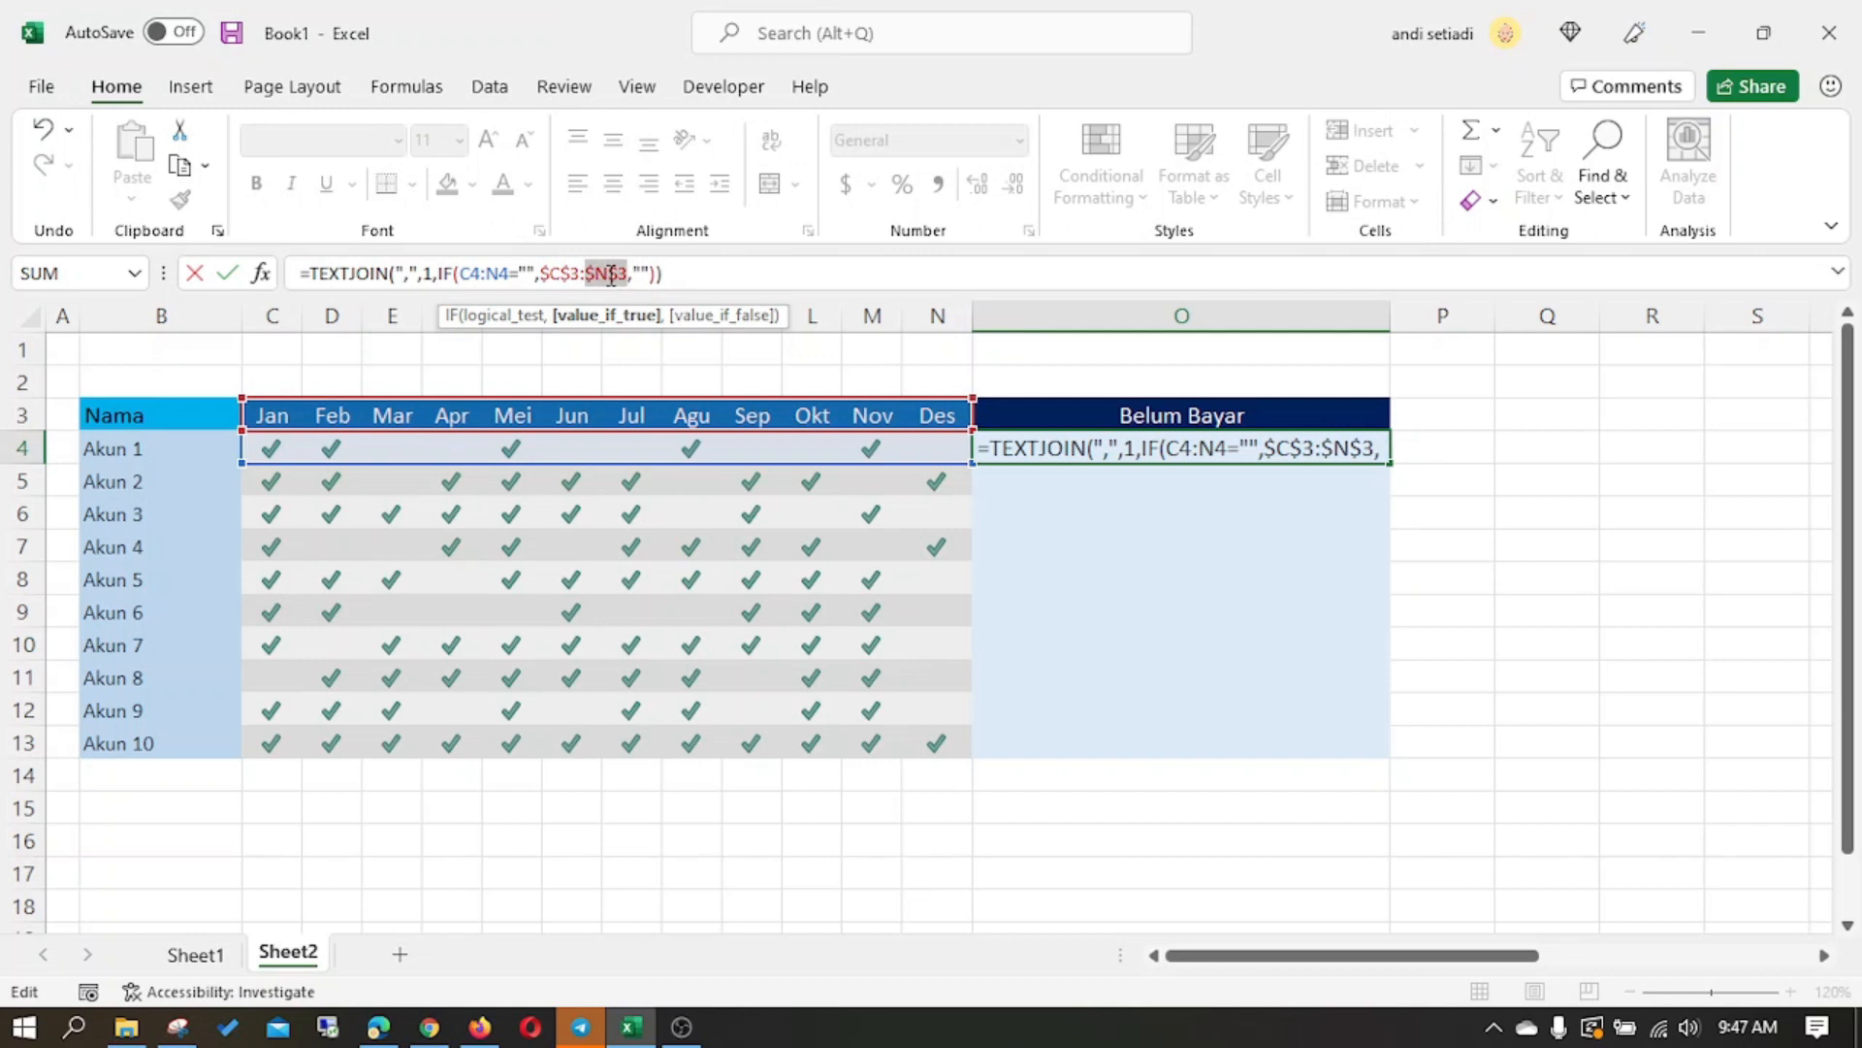
{"action": "key", "text": "ctrl+shift+Return"}
{"action": "left_click_drag", "start_coordinate": [1387, 455], "coordinate": [1352, 749]}
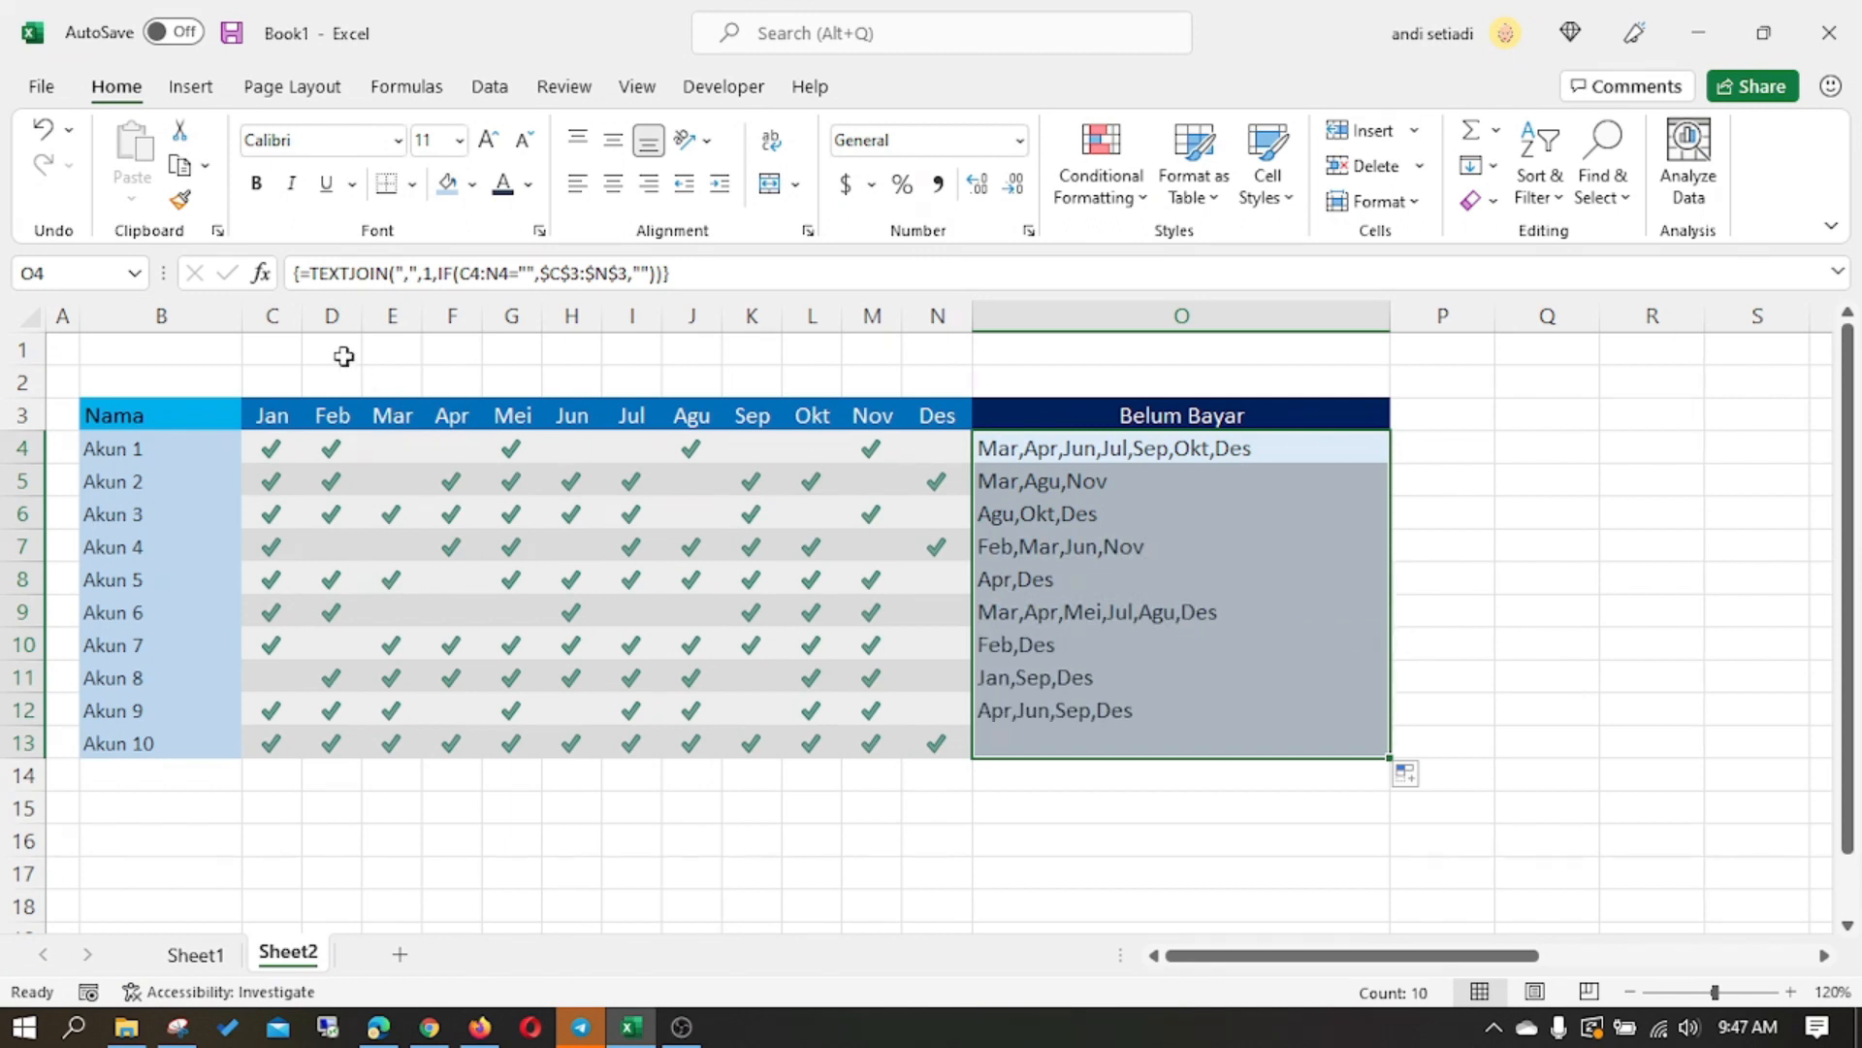
- Clear the TEXTJOIN and IF array formulas from O4:O13
{"action": "left_click", "coordinate": [1121, 455]}
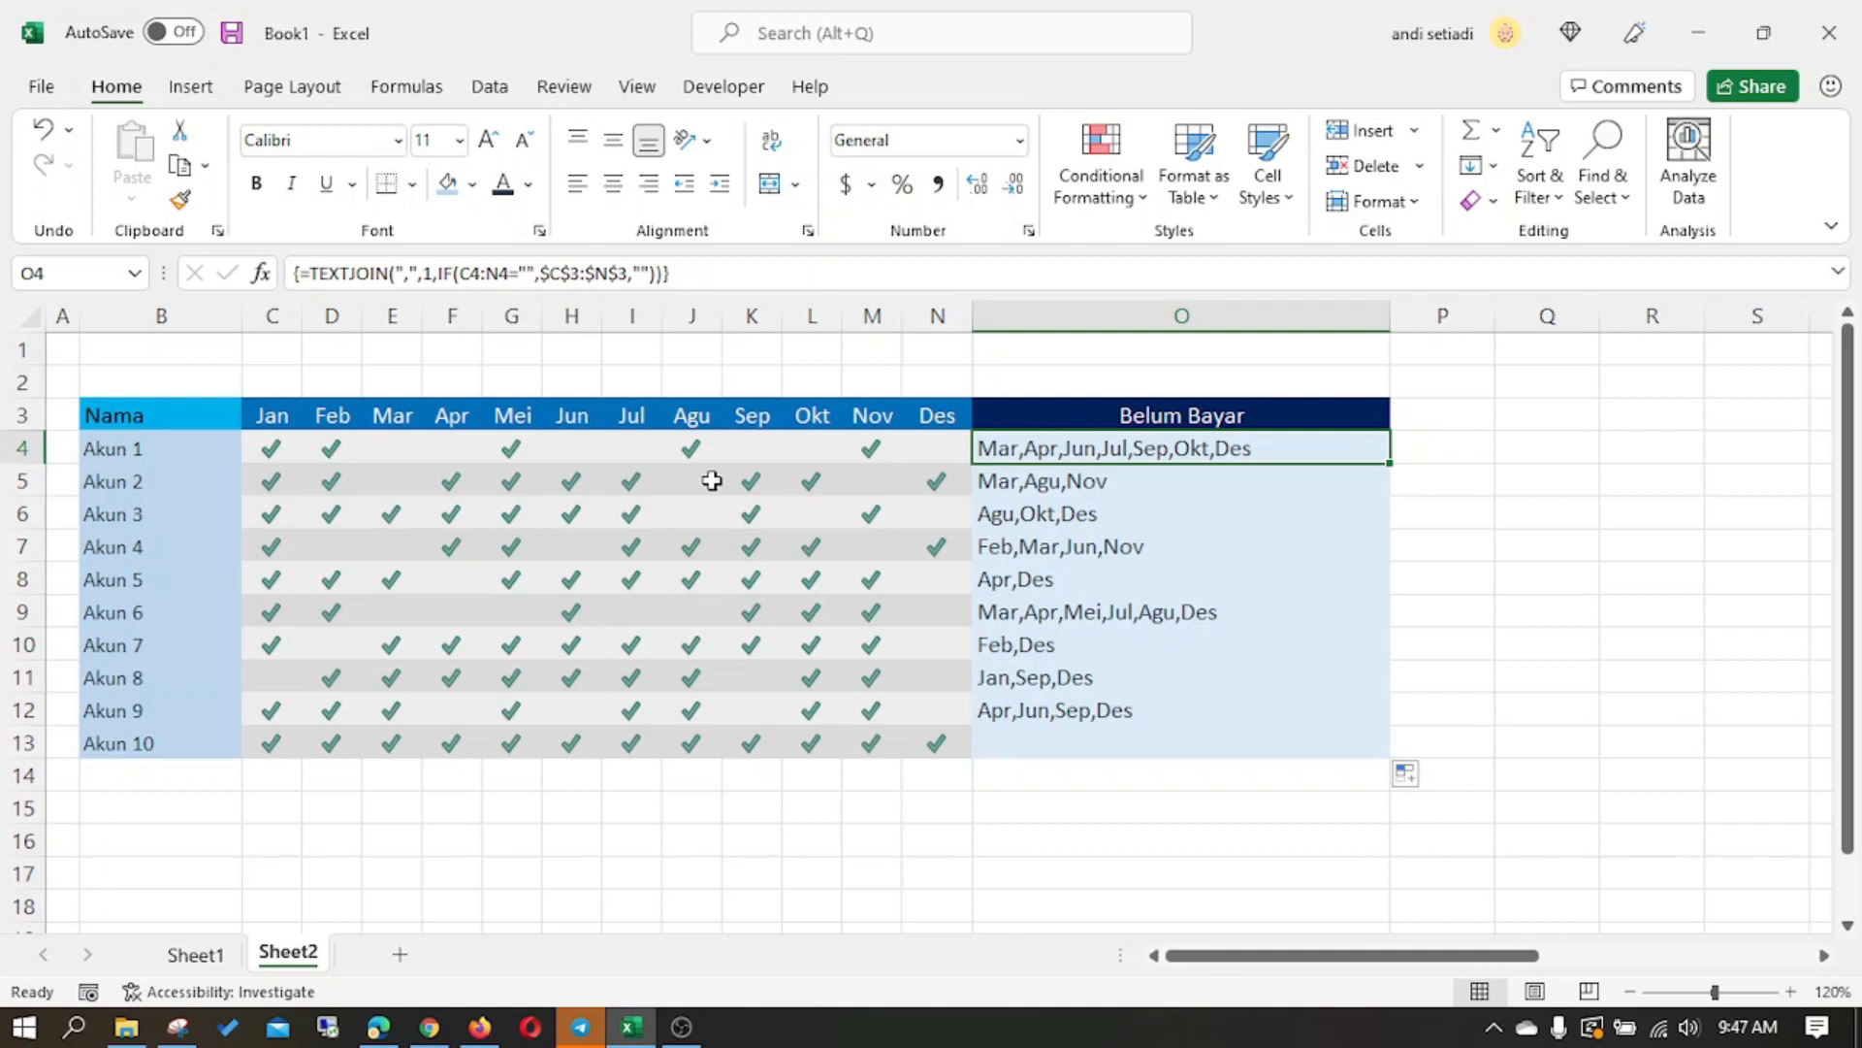
{"action": "left_click", "coordinate": [1155, 735], "text": "shift"}
{"action": "key", "text": "Delete"}
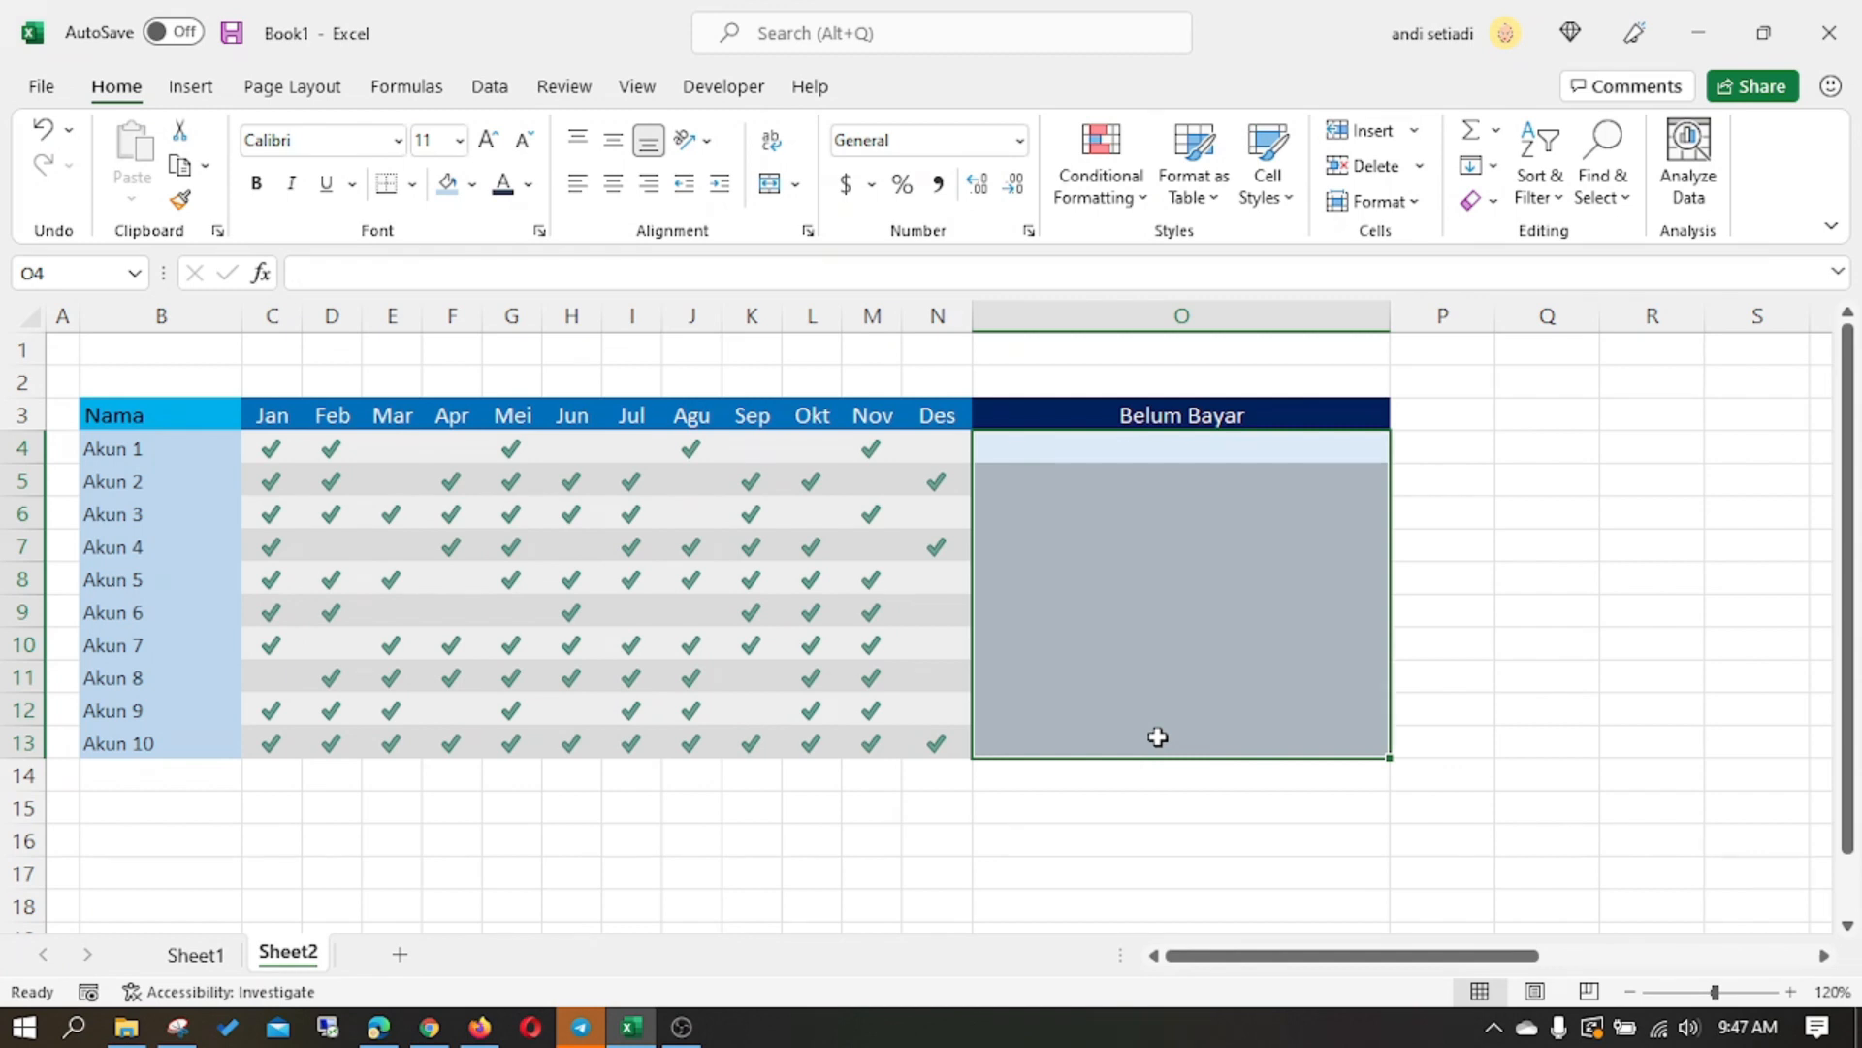
- Open the Visual Basic editor, insert a new module into Book1, and move the editor window below the table's header row
{"action": "left_click", "coordinate": [723, 86]}
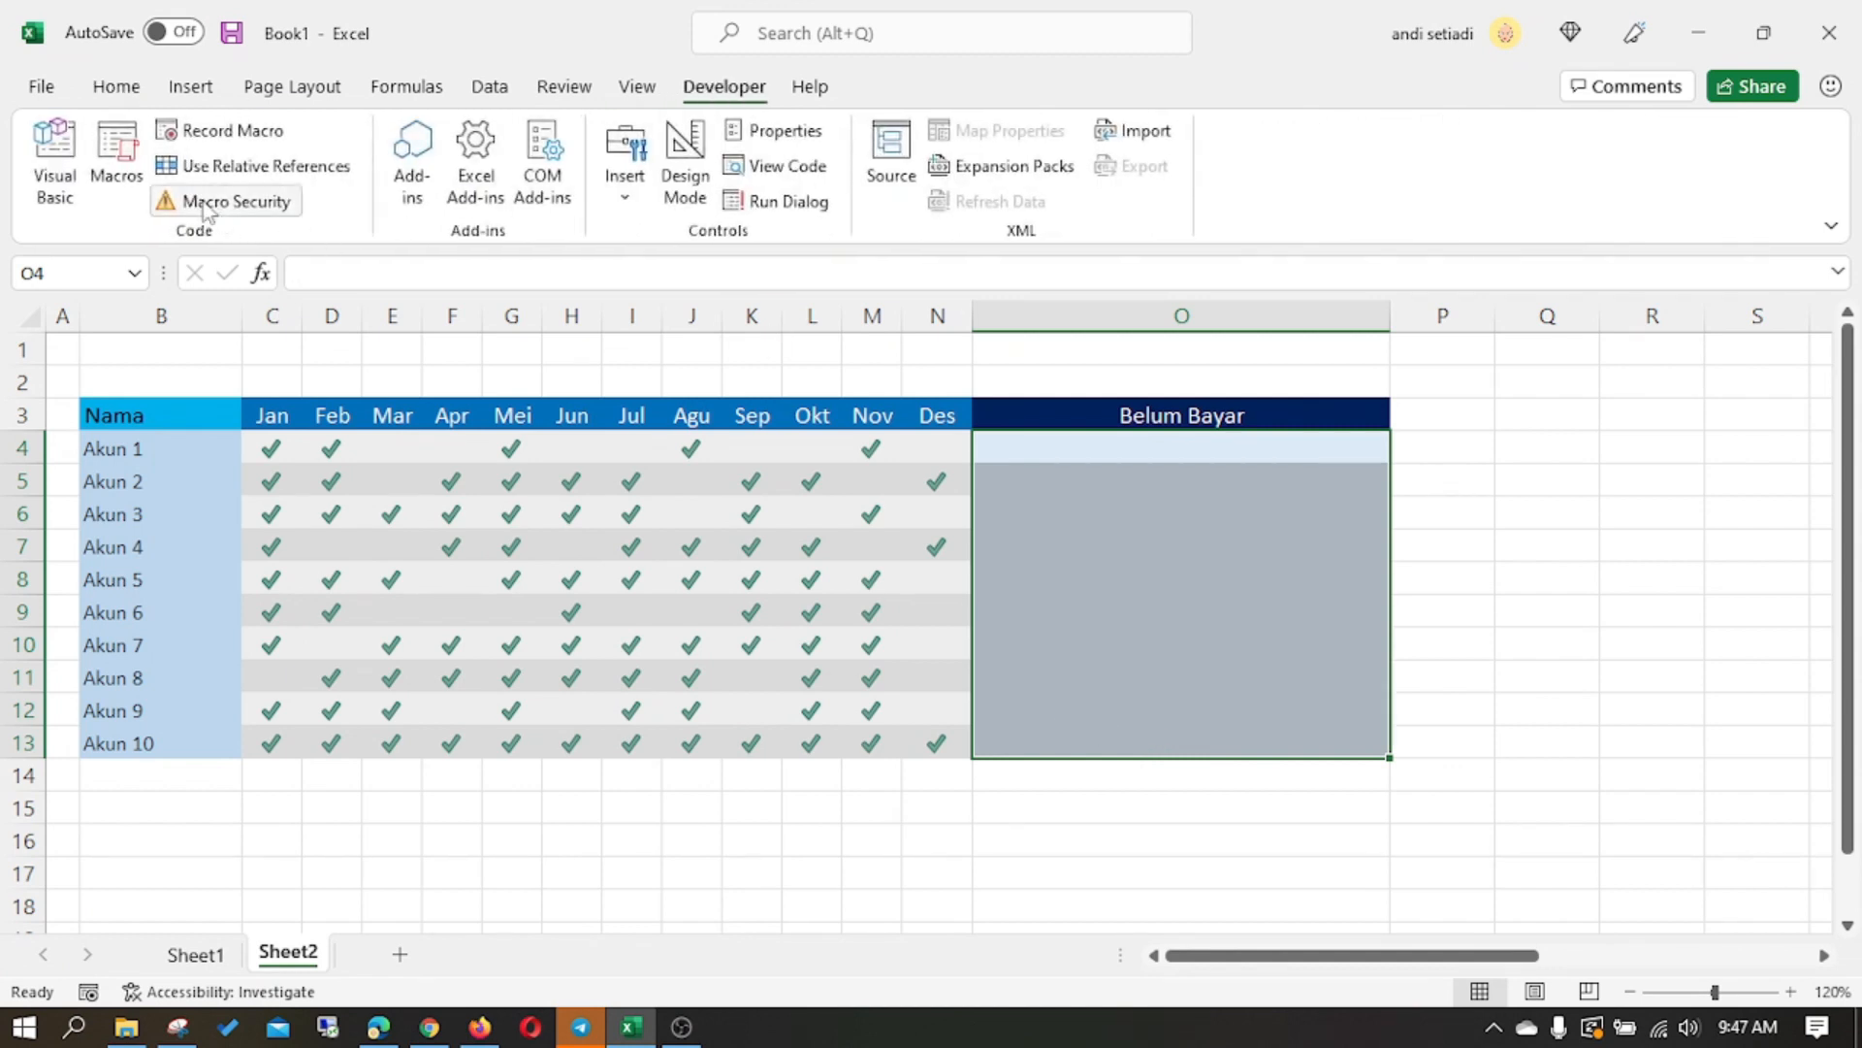
{"action": "left_click", "coordinate": [55, 160]}
{"action": "left_click", "coordinate": [197, 56]}
{"action": "left_click", "coordinate": [239, 142]}
{"action": "left_click_drag", "start_coordinate": [518, 10], "coordinate": [851, 486]}
- Start the function JOINIF in Module1 with parameters RangeKriteria as Range and Kriteria as String, continuing the declaration on a second line
{"action": "type", "text": "function"}
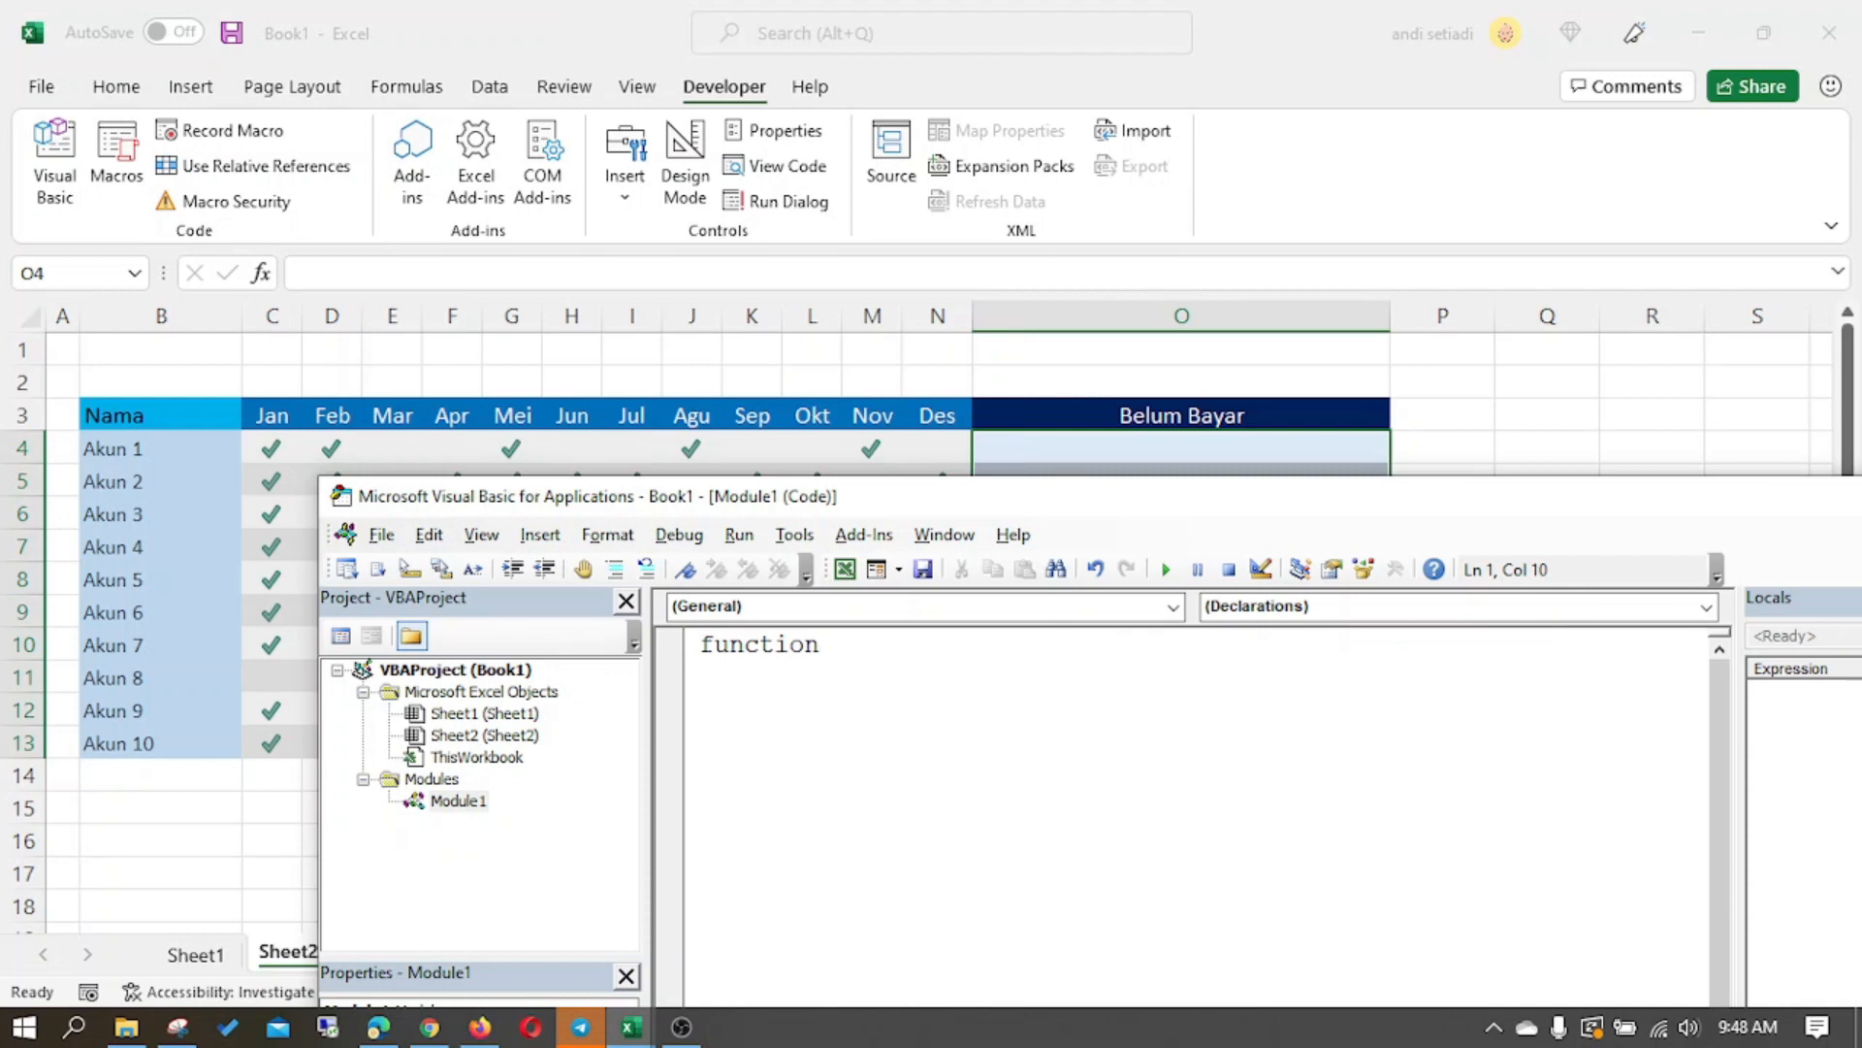
{"action": "type", "text": "JOINIF(Range"}
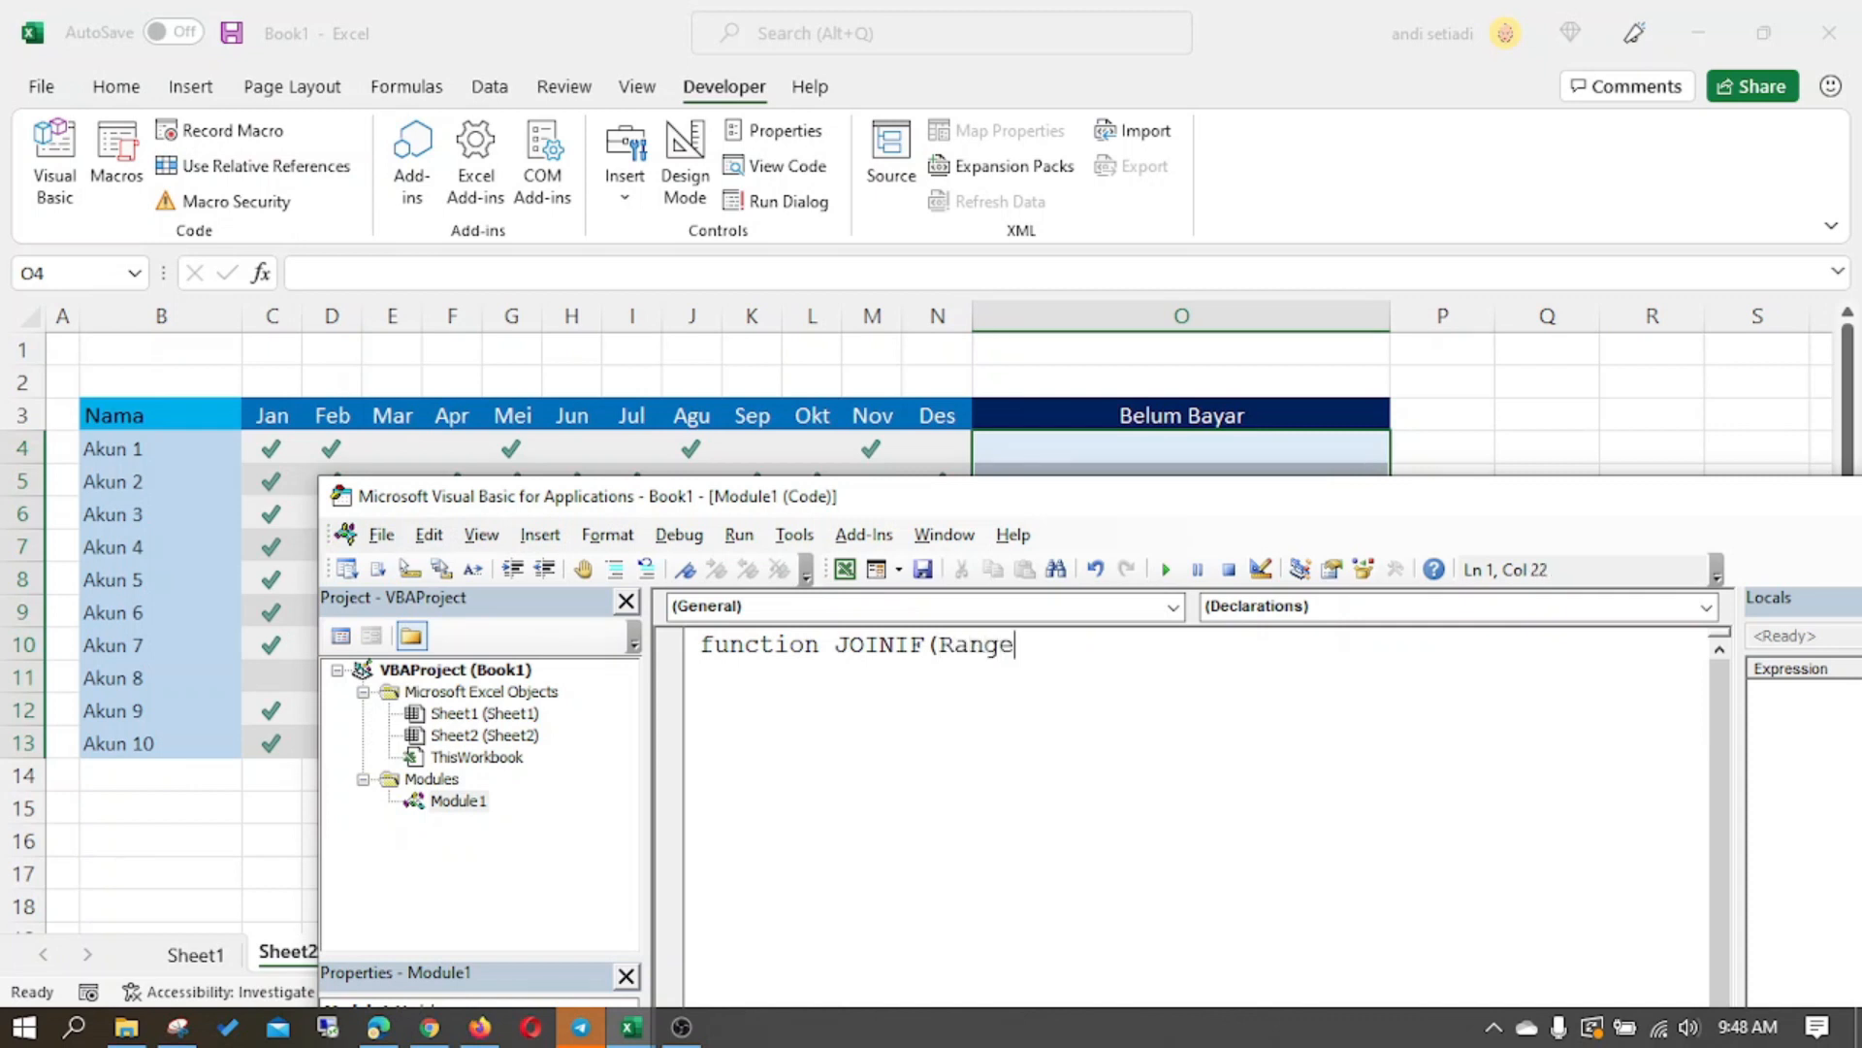
{"action": "type", "text": "Kriteria as Range, Kriteria a"}
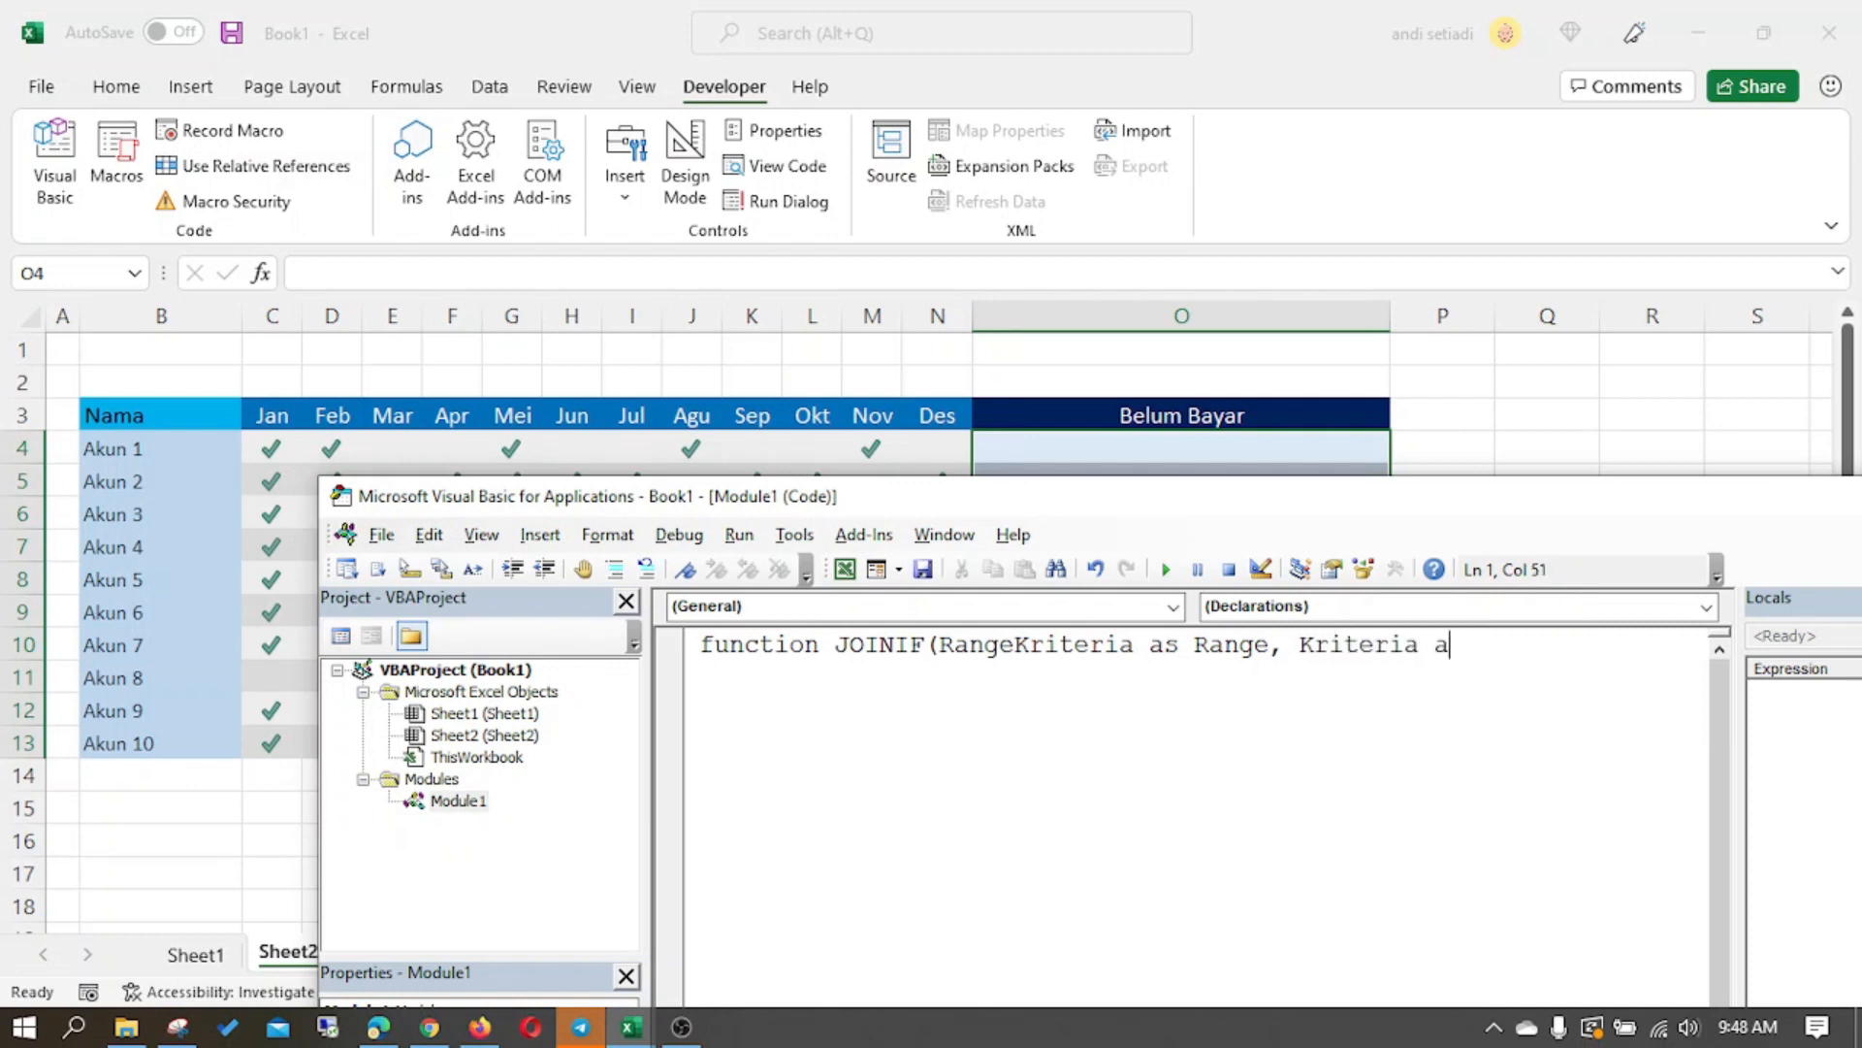
{"action": "type", "text": "s String "}
{"action": "type", "text": "_"}
{"action": "type", "text": ","}
{"action": "key", "text": "End"}
{"action": "key", "text": "Return"}
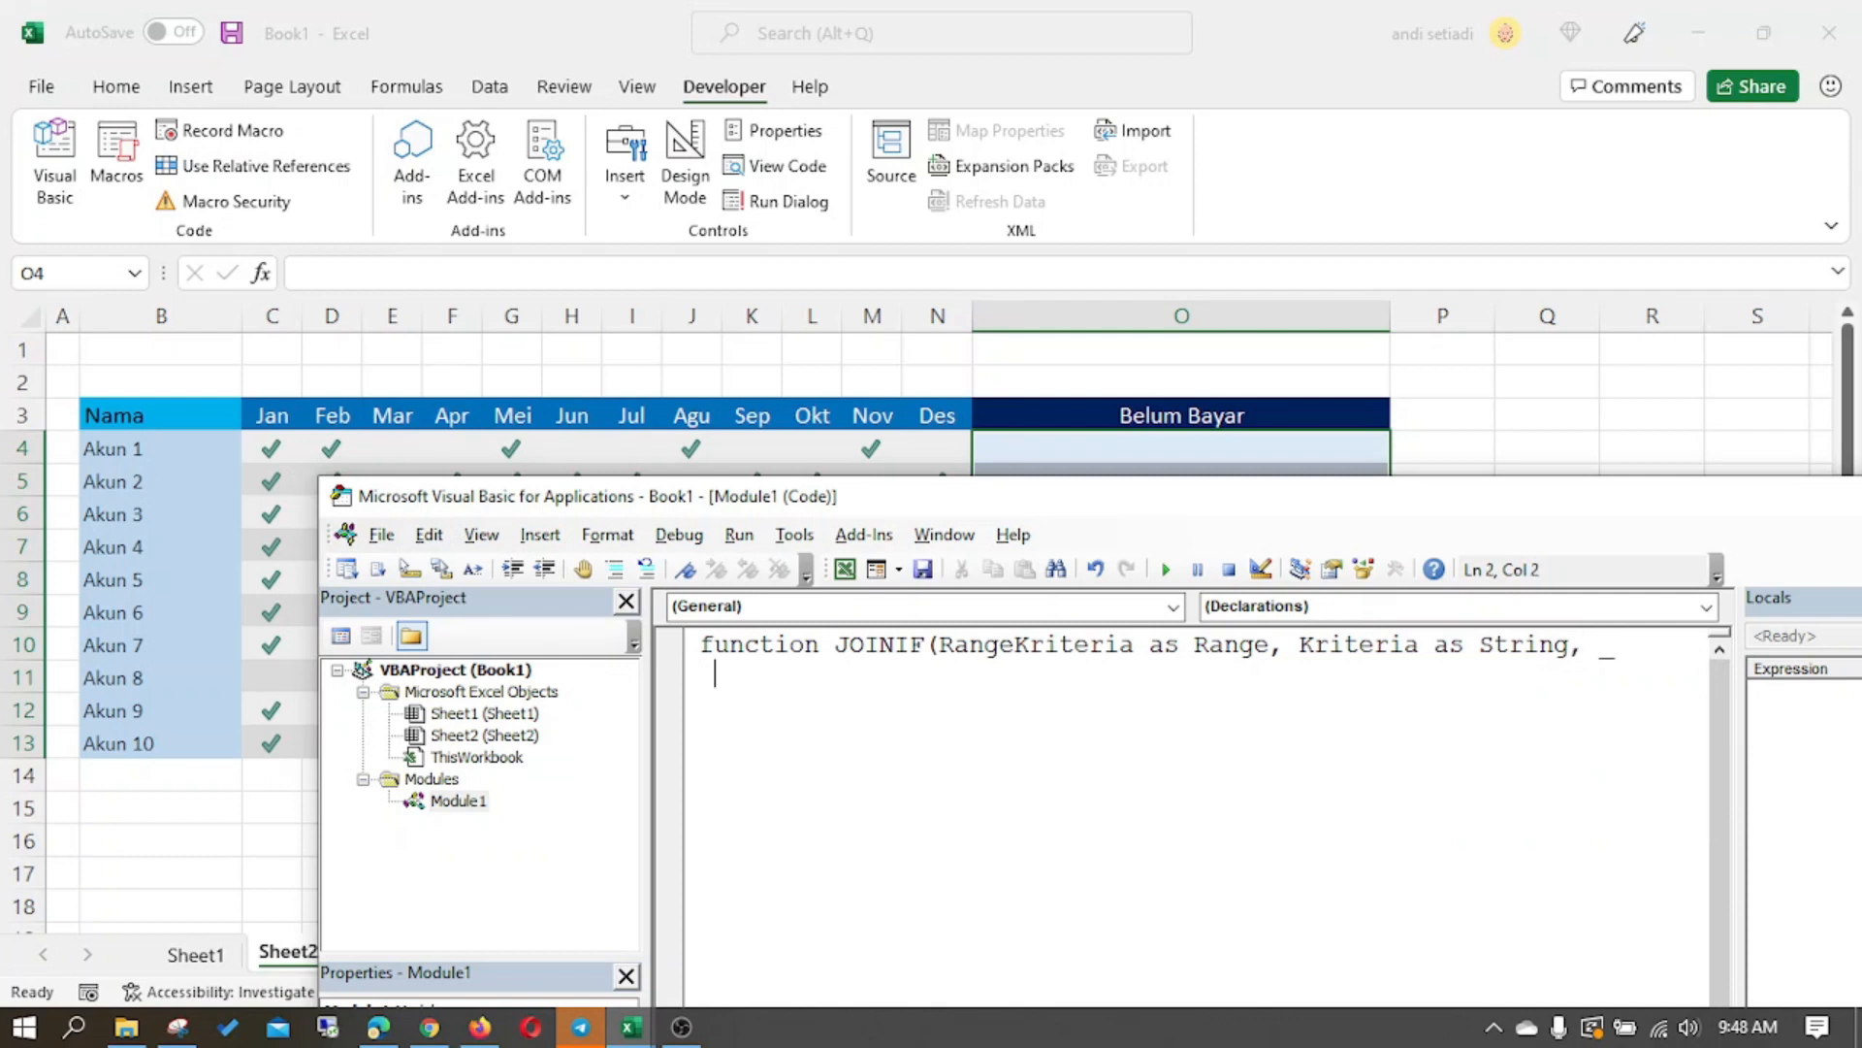
- Complete the declaration with the parameter RangeGabung as Range, and set End Function at the line start with blank lines above it
{"action": "type", "text": "RangeGabung as range"}
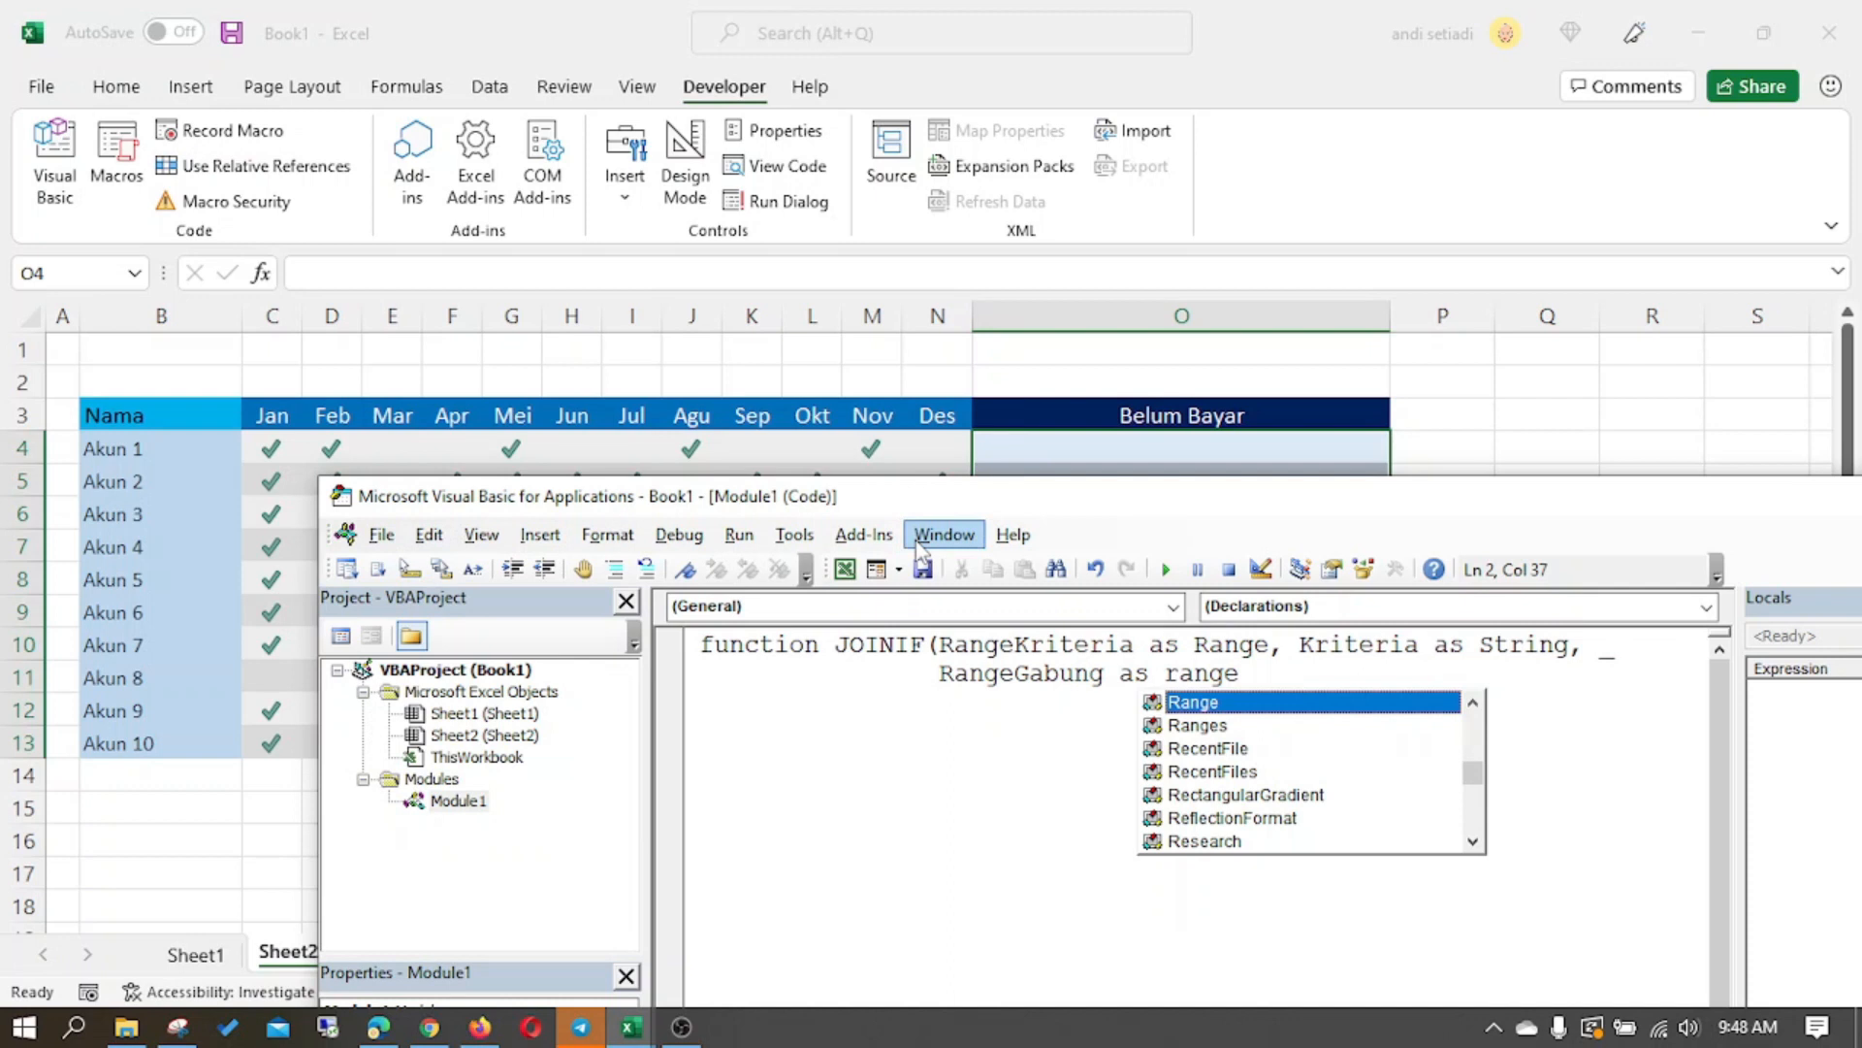
{"action": "type", "text": ")"}
{"action": "key", "text": "Return"}
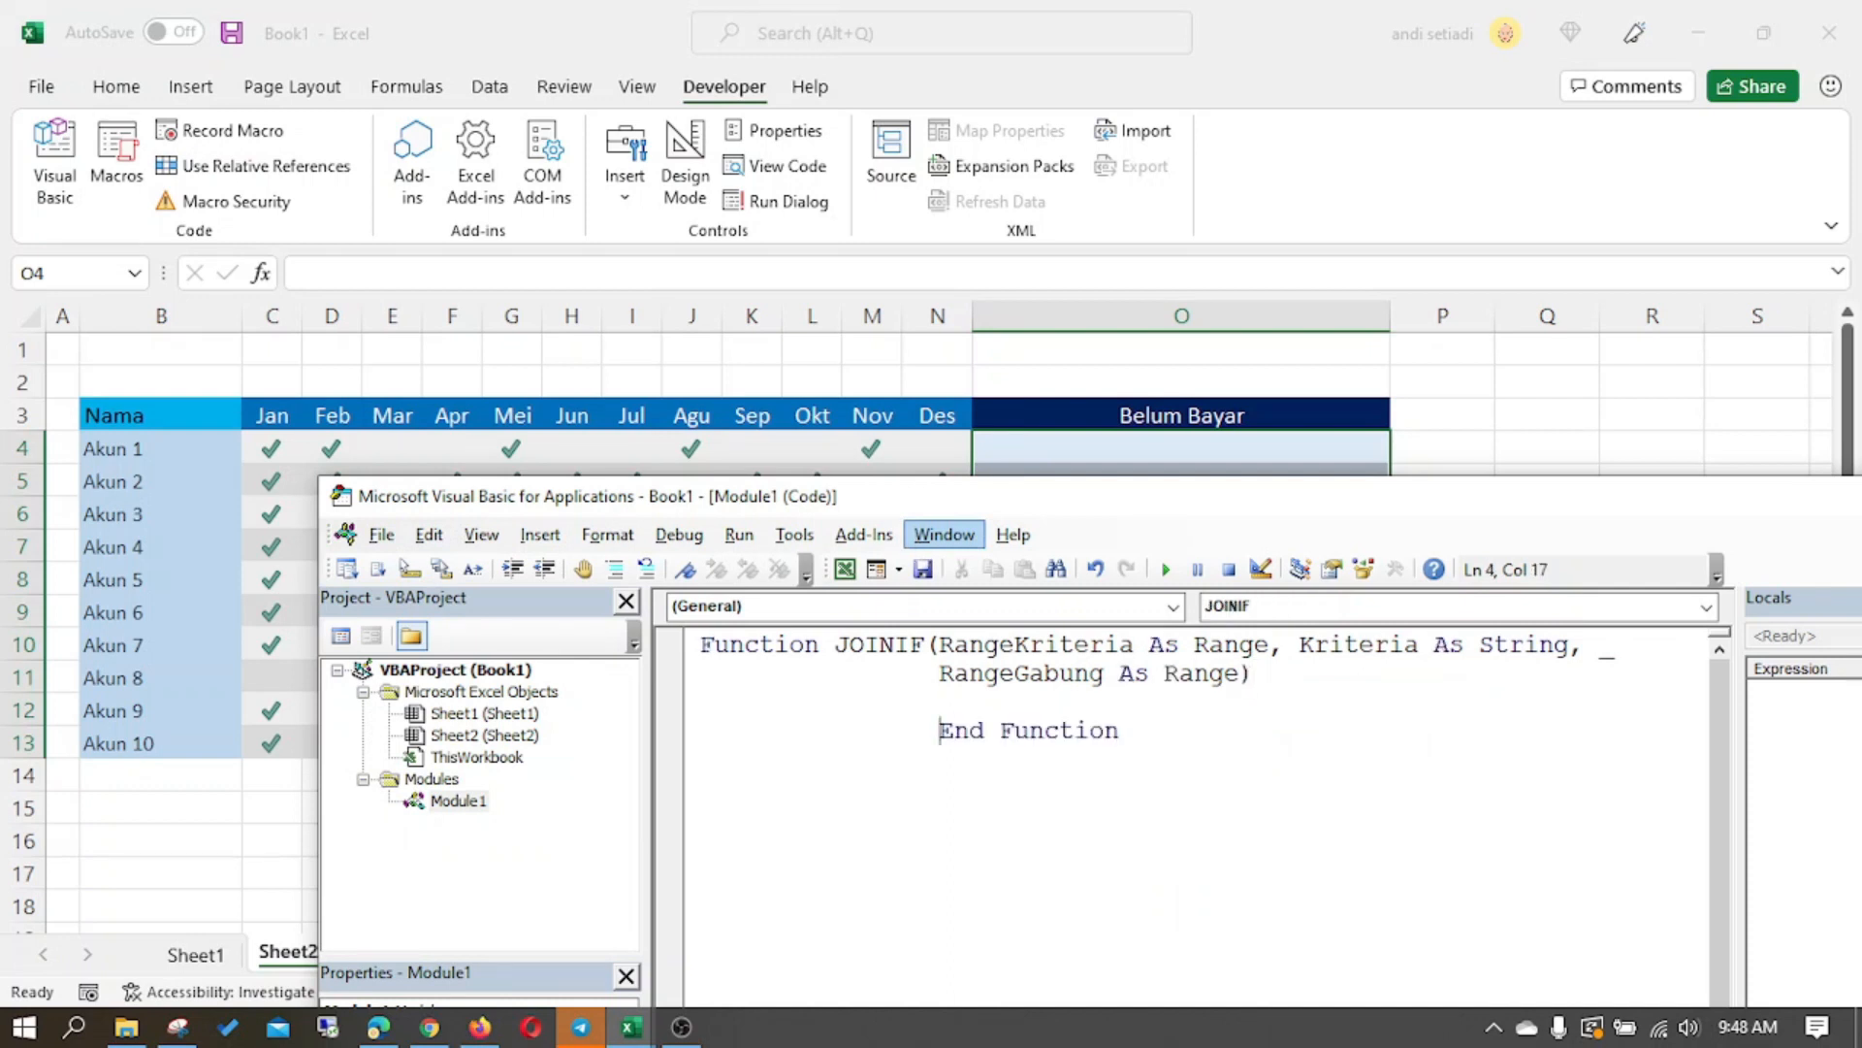
{"action": "key", "text": "BackSpace"}
{"action": "key", "text": "BackSpace"}
{"action": "key", "text": "BackSpace"}
{"action": "key", "text": "BackSpace"}
{"action": "key", "text": "Return"}
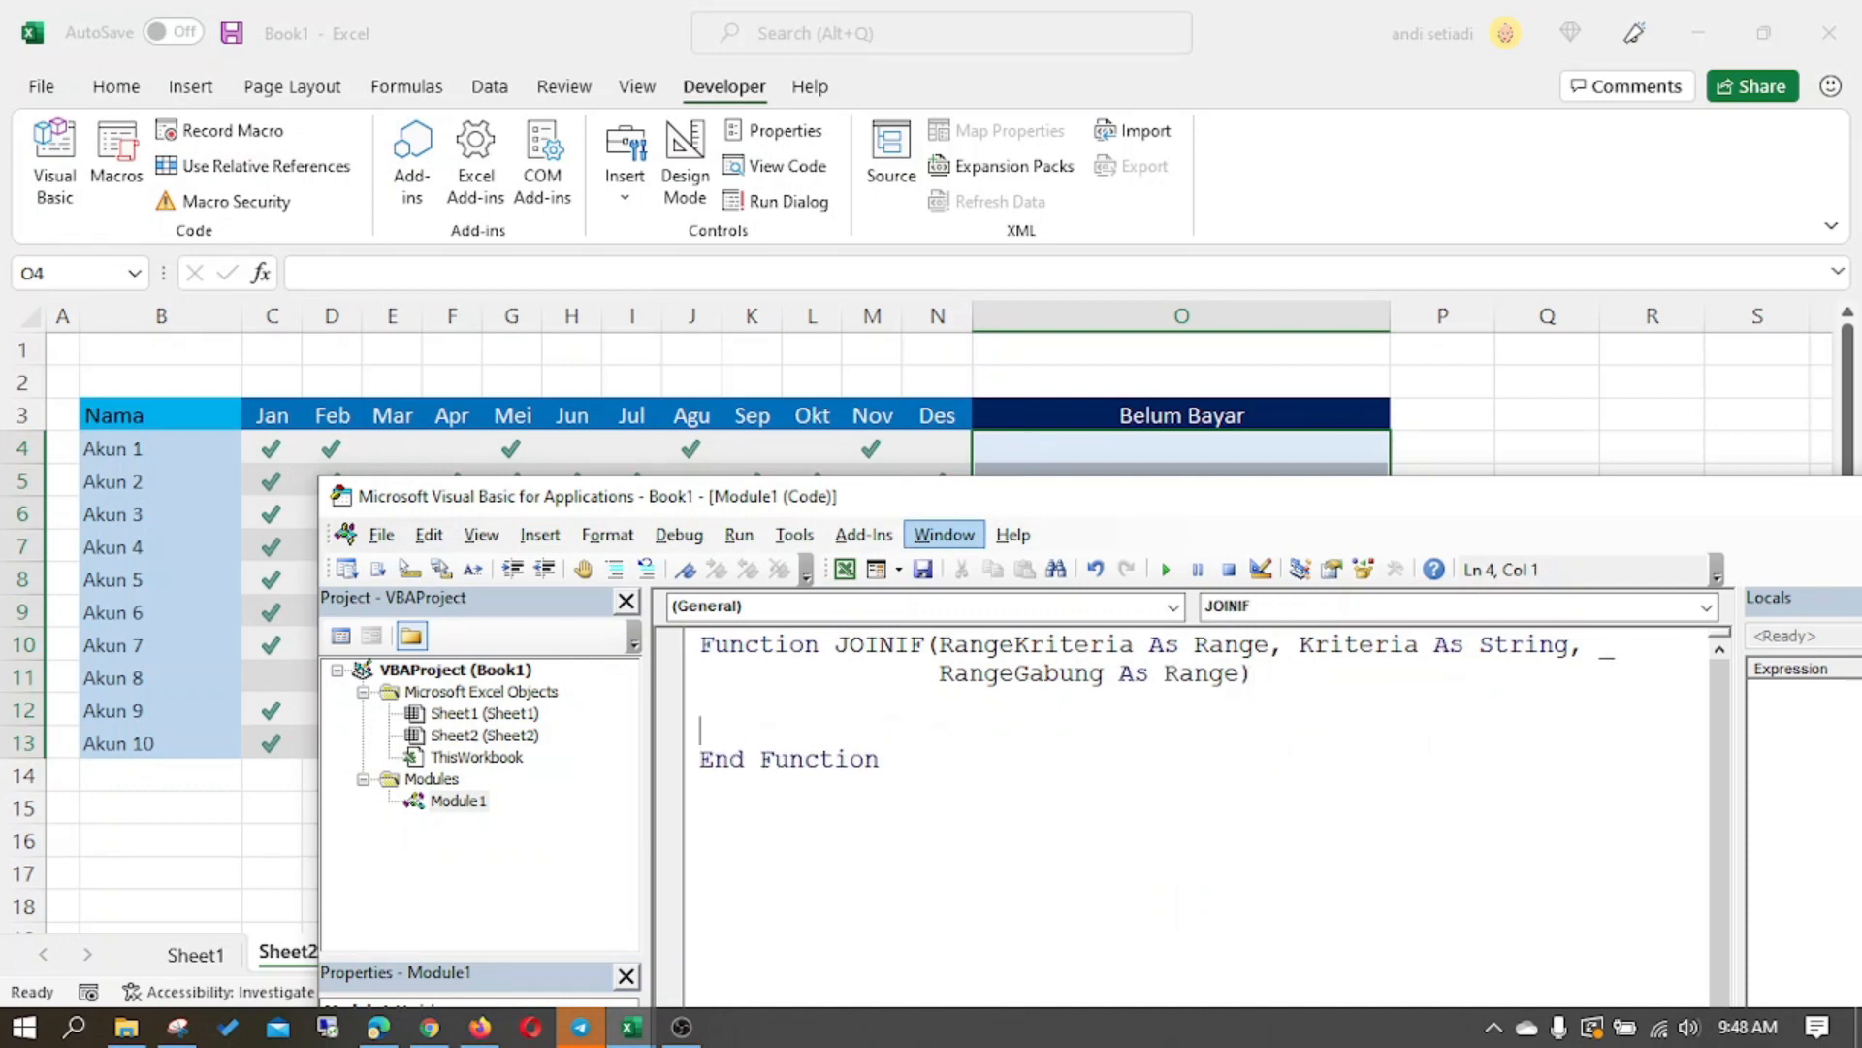
{"action": "key", "text": "Return"}
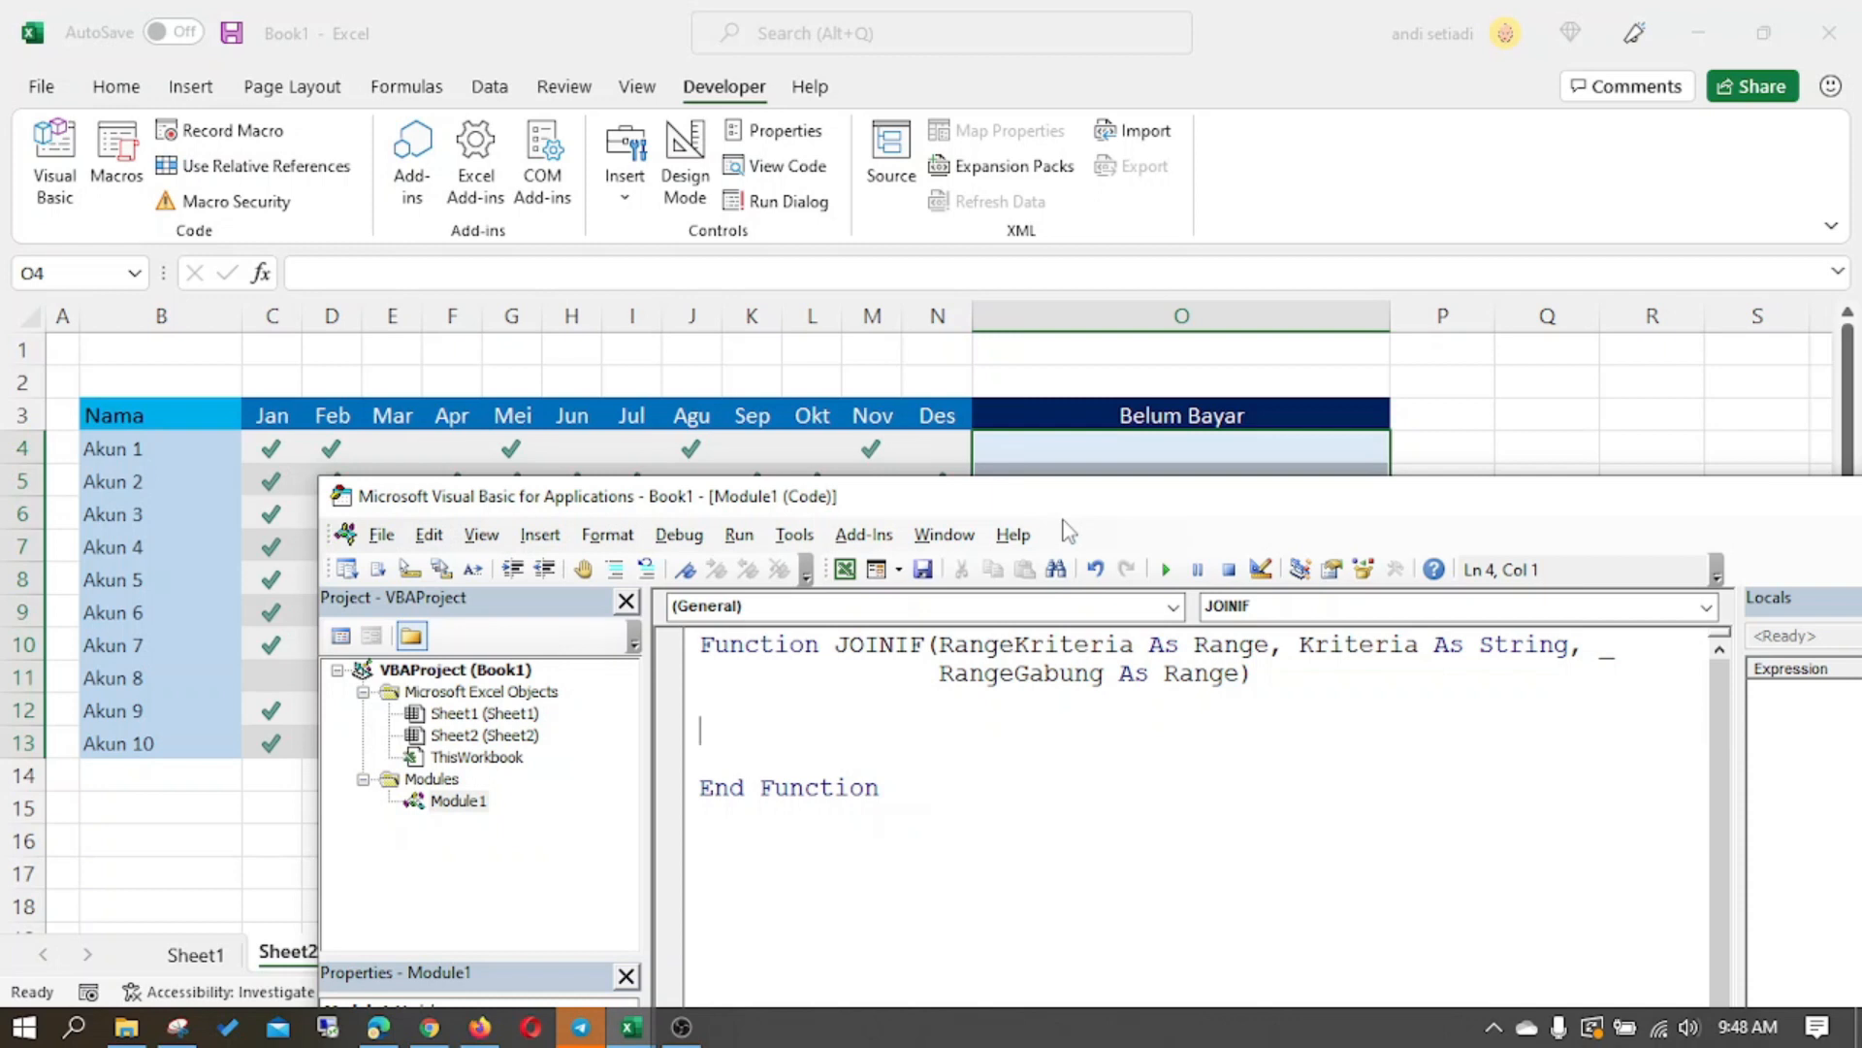
- Begin an If condition in the JOINIF body with RangeKriteria.Count
{"action": "type", "text": "if range"}
{"action": "key", "text": "ctrl+space"}
{"action": "key", "text": "Down"}
{"action": "key", "text": "Down"}
{"action": "key", "text": "Tab"}
{"action": "key", "text": "BackSpace"}
{"action": "type", "text": "a.c"}
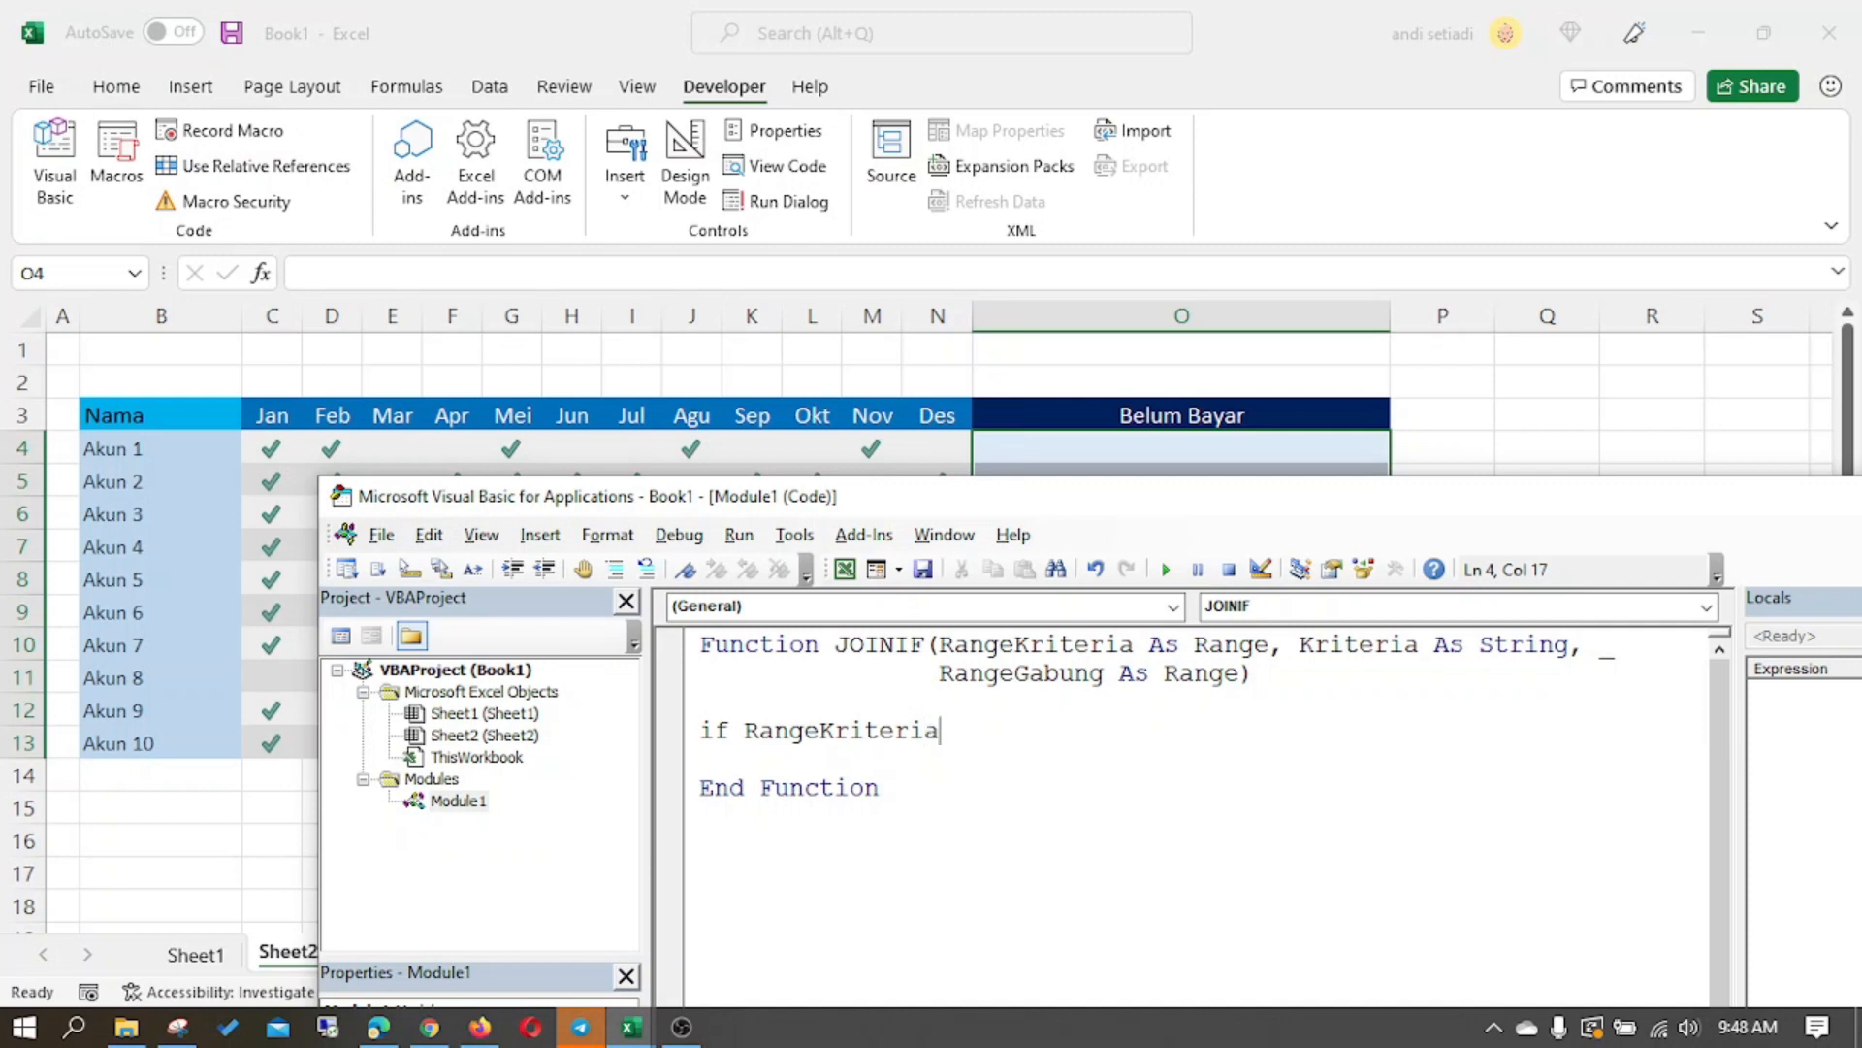
{"action": "key", "text": "Down"}
{"action": "key", "text": "Down"}
{"action": "key", "text": "Down"}
{"action": "type", "text": "ou"}
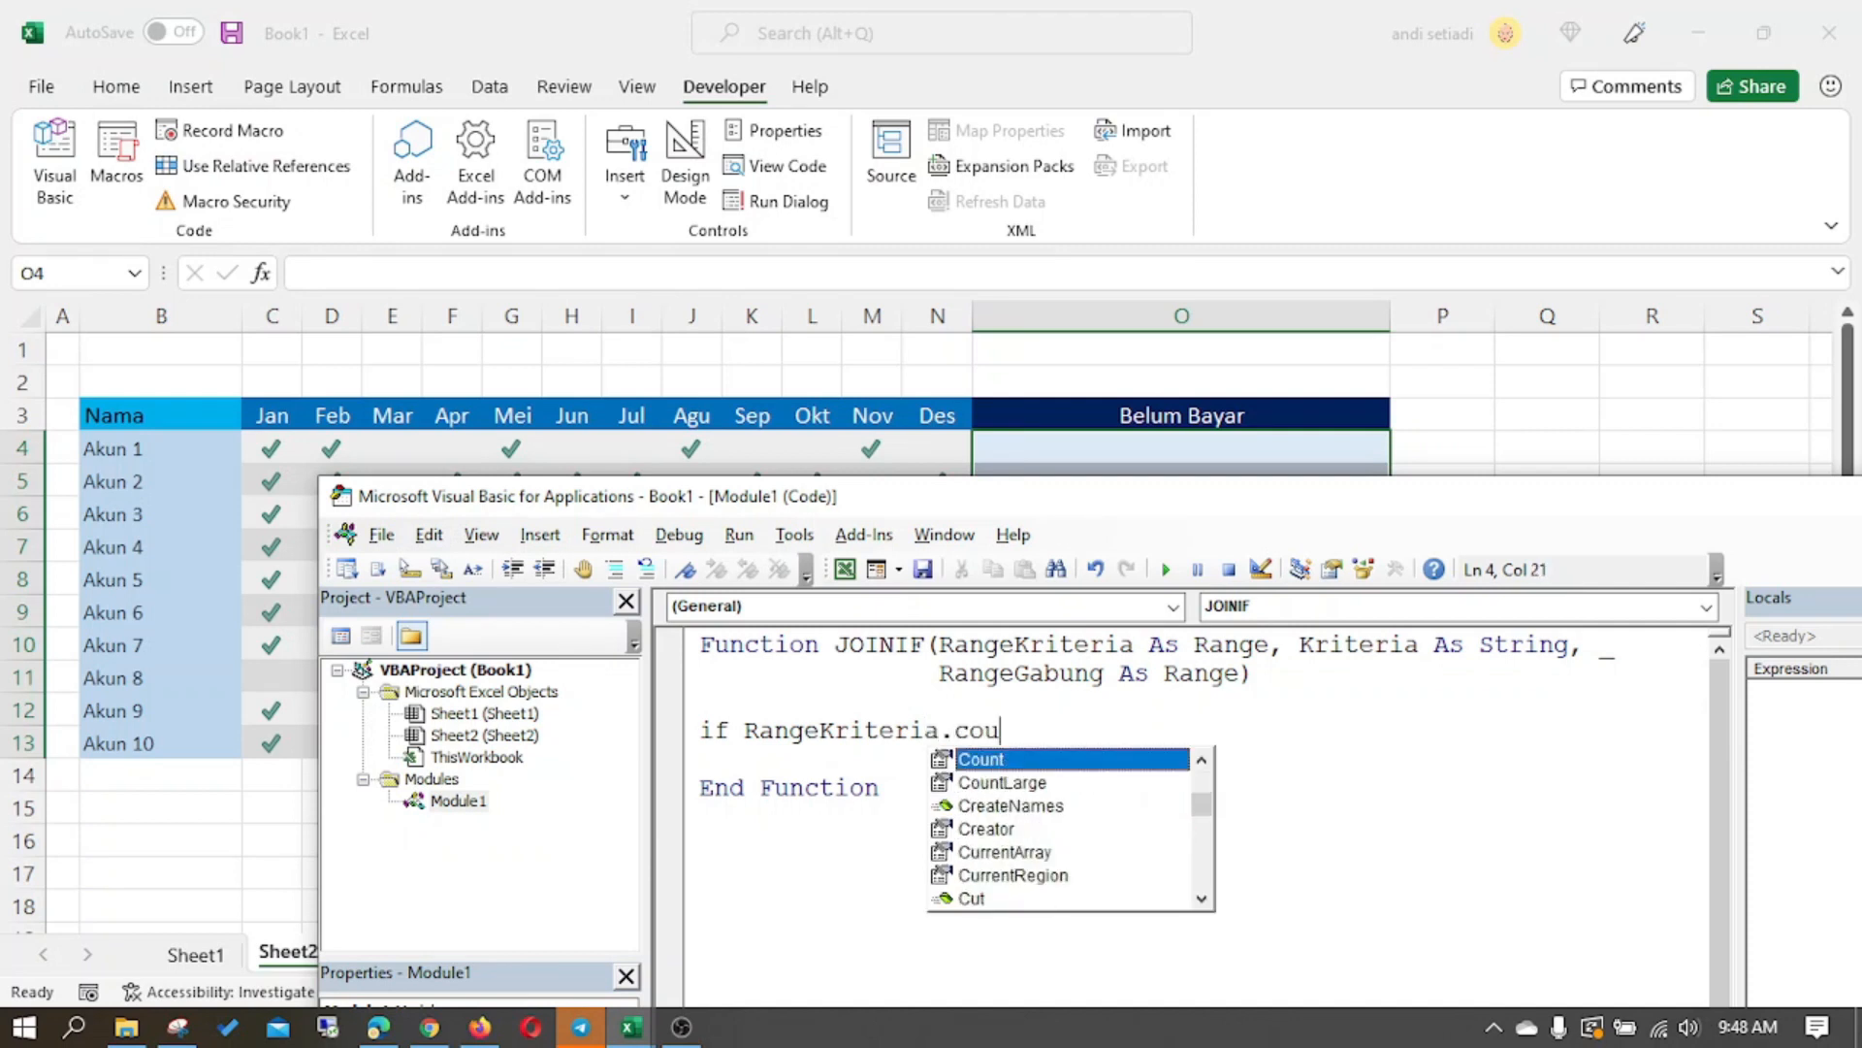
{"action": "key", "text": "Tab"}
- Complete the If condition with <> RangeGabung.Count Then and open an indented line below it
{"action": "type", "text": "<>"}
{"action": "key", "text": "Left"}
{"action": "key", "text": "Left"}
{"action": "type", "text": "RangeGabung."}
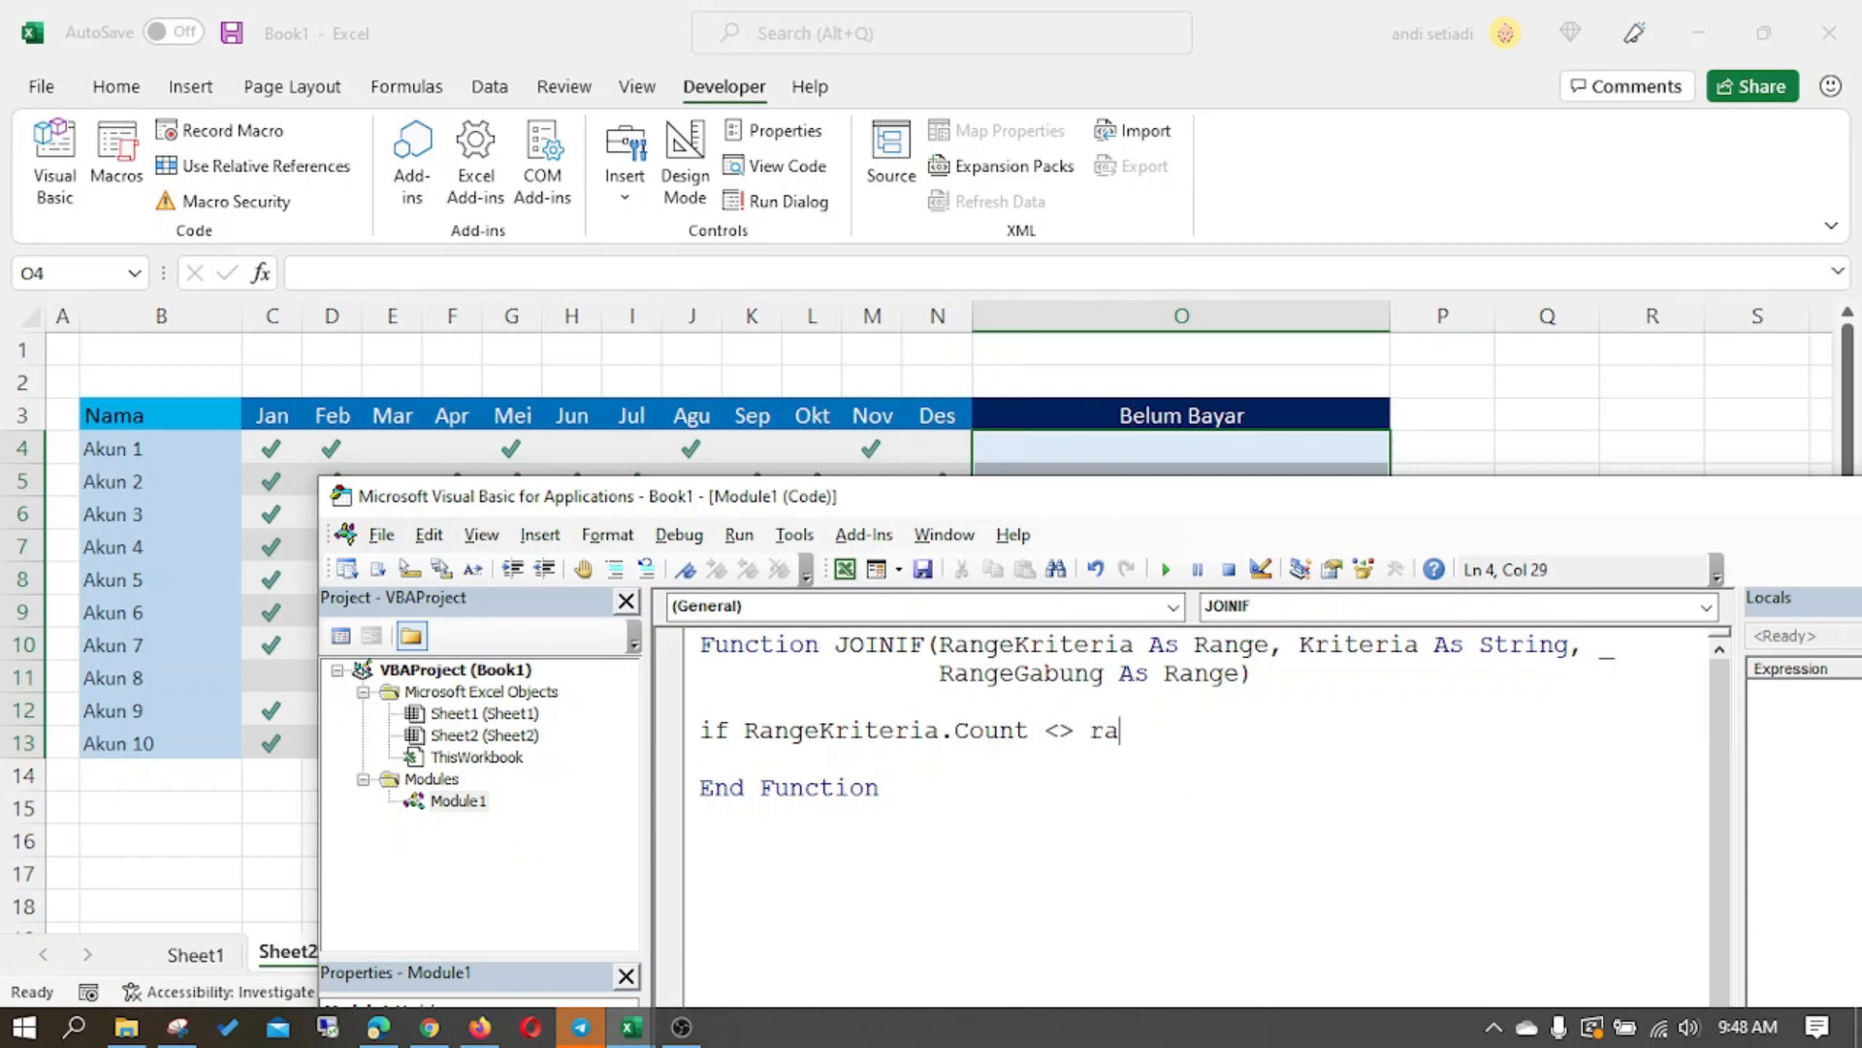
{"action": "type", "text": "c"}
{"action": "key", "text": "Down"}
{"action": "key", "text": "Down"}
{"action": "key", "text": "Down"}
{"action": "key", "text": "Down"}
{"action": "type", "text": "ou"}
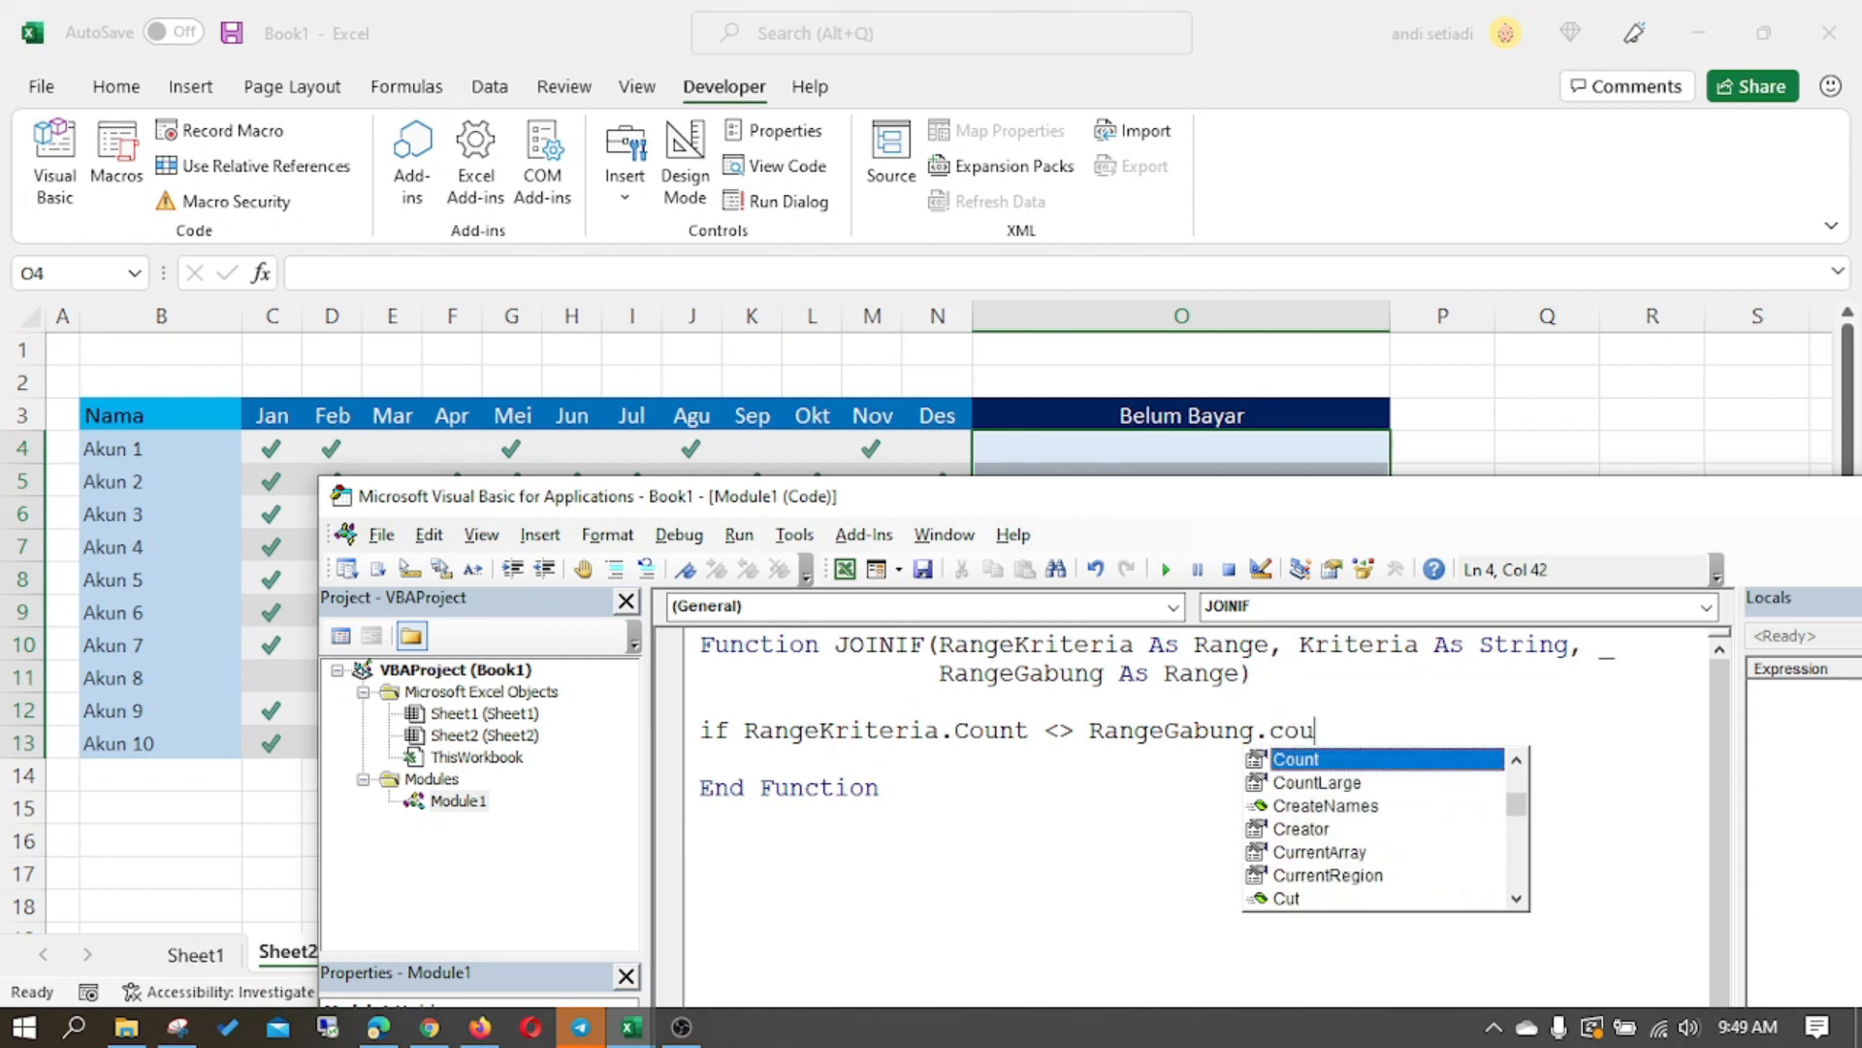
{"action": "key", "text": "Tab"}
{"action": "type", "text": ") then"}
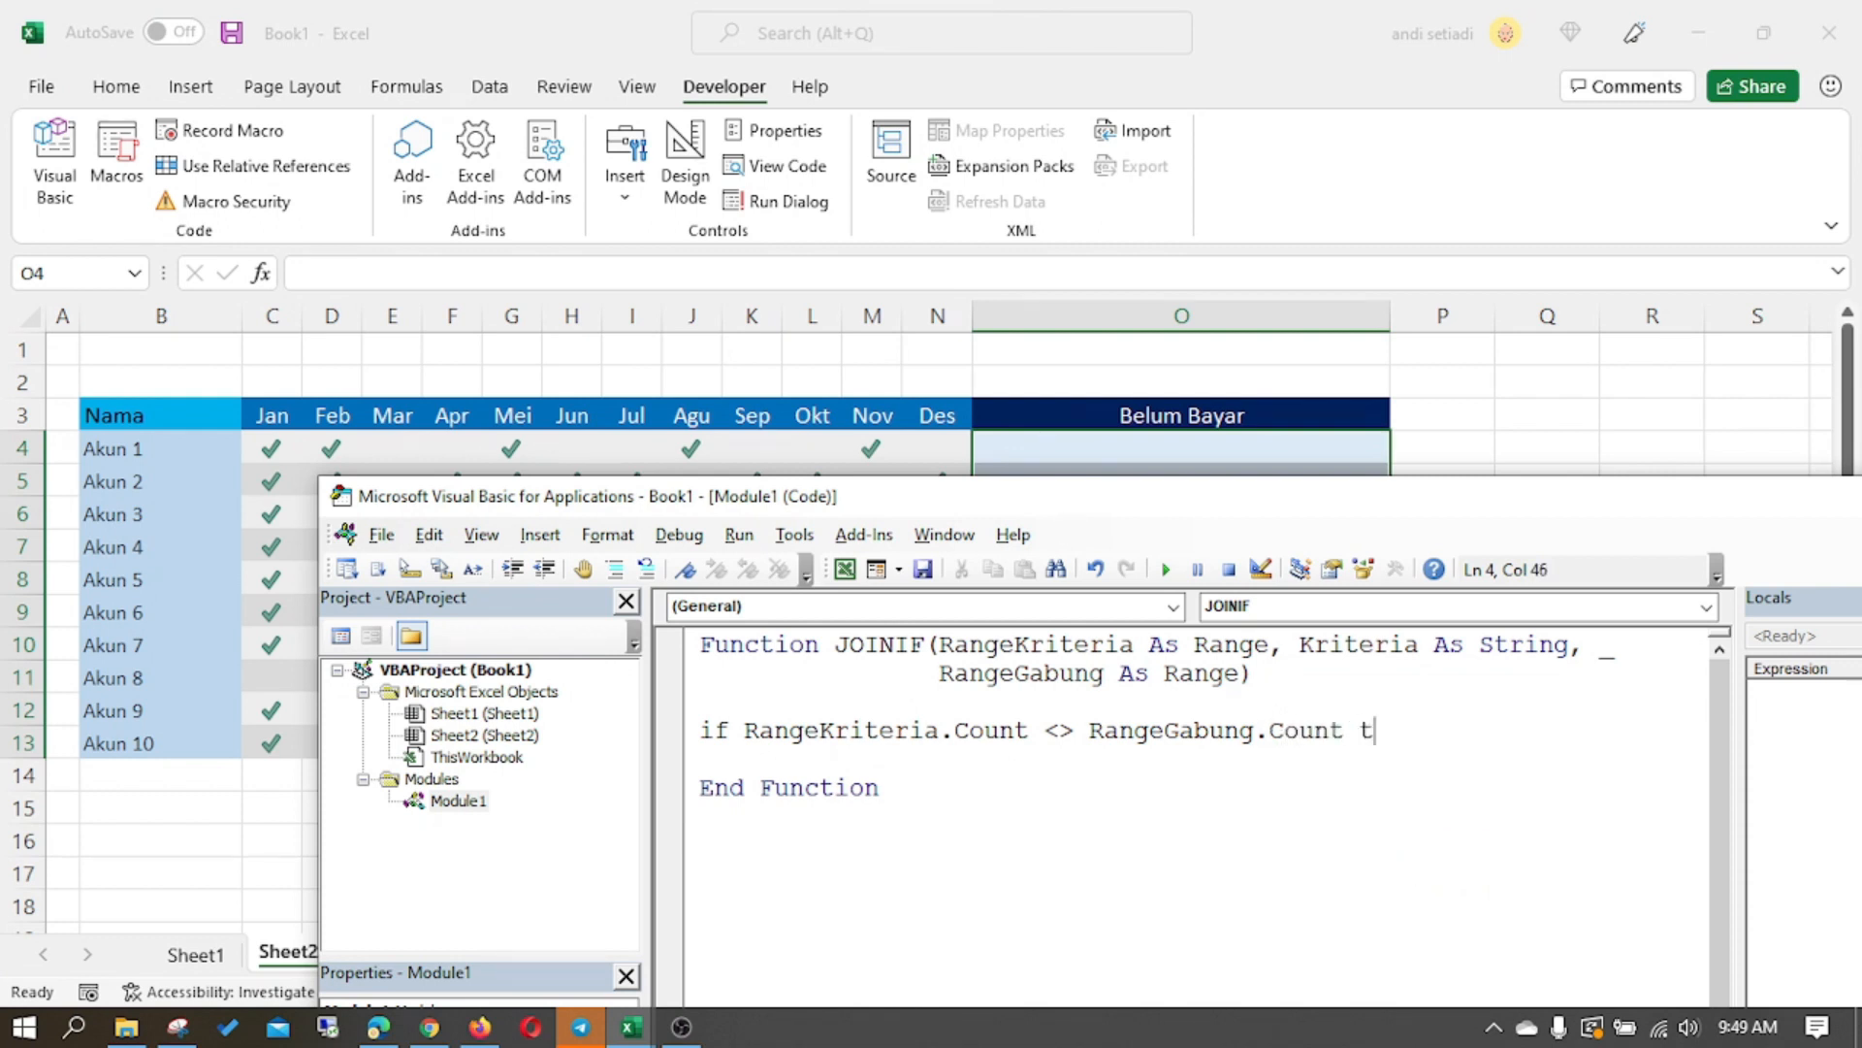
{"action": "key", "text": "Return"}
{"action": "key", "text": "Return"}
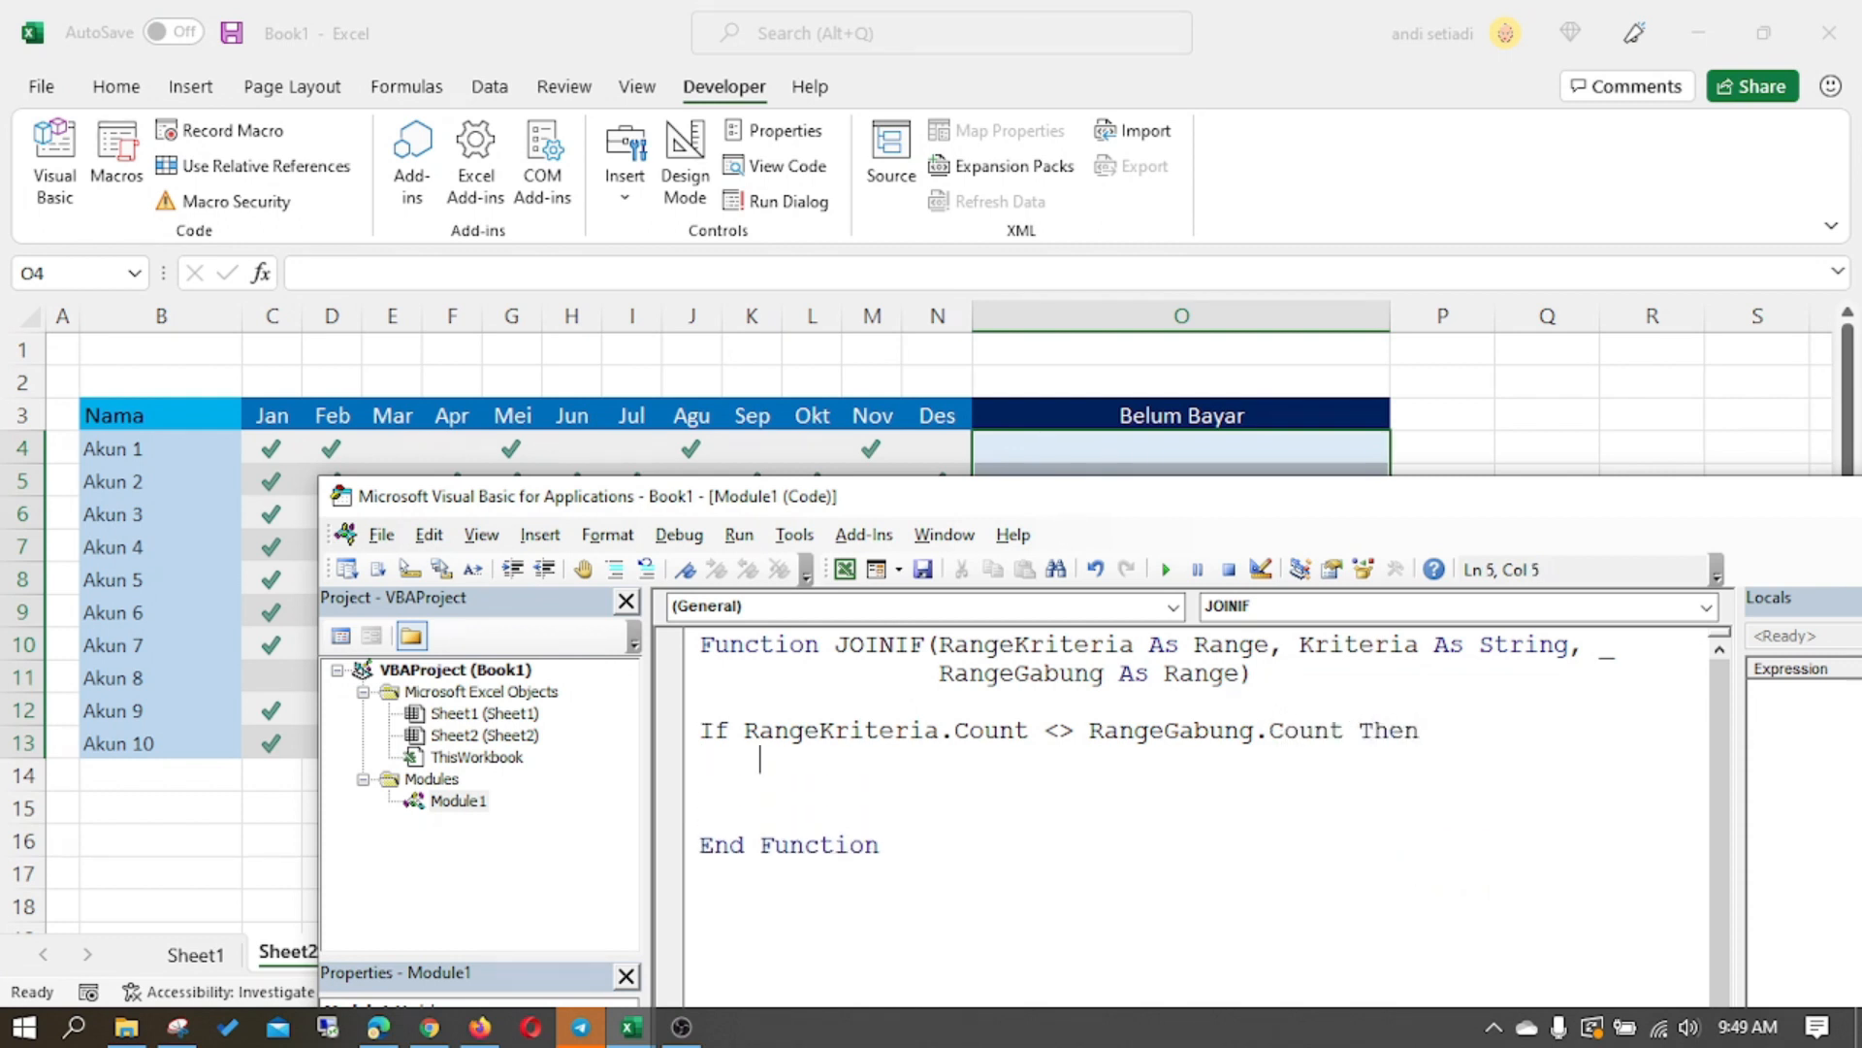
- Make the function return a reference error inside the If block with joinif = CVErr(xlErrRef)
{"action": "type", "text": "joinif = CVerr"}
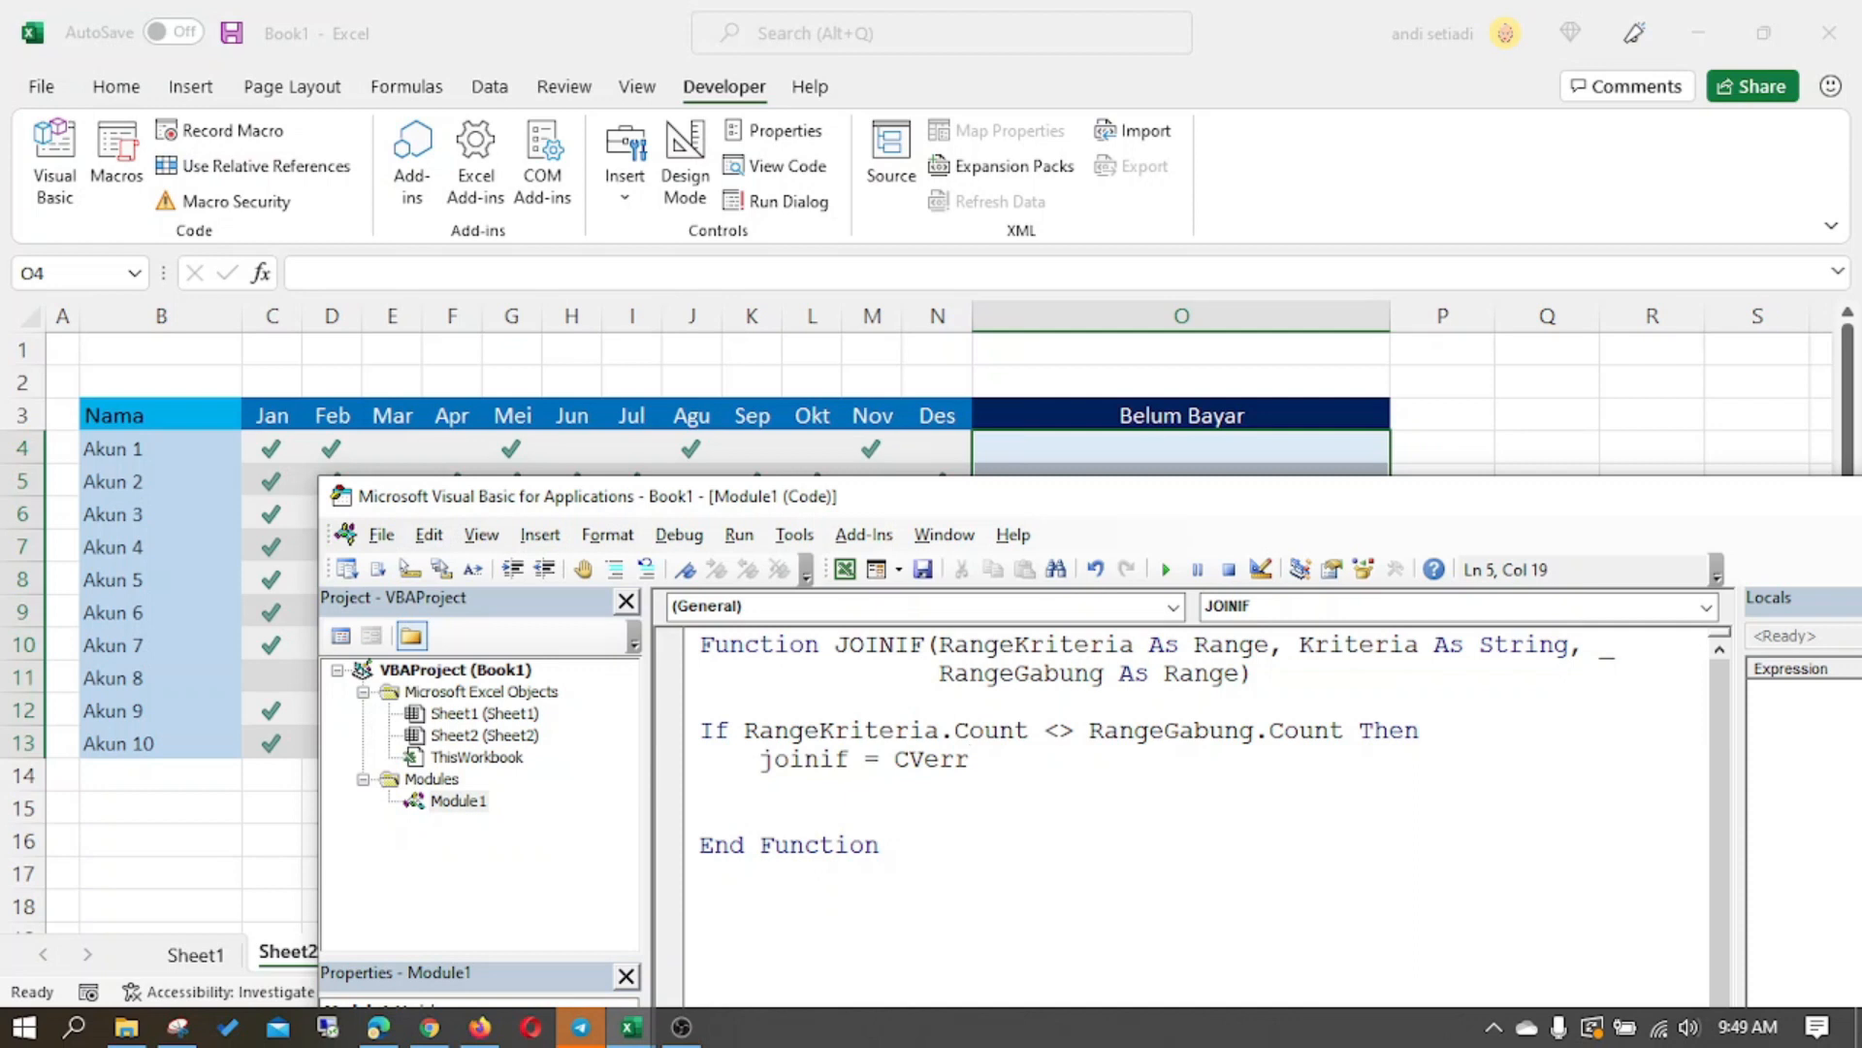
{"action": "type", "text": "(xlerrref"}
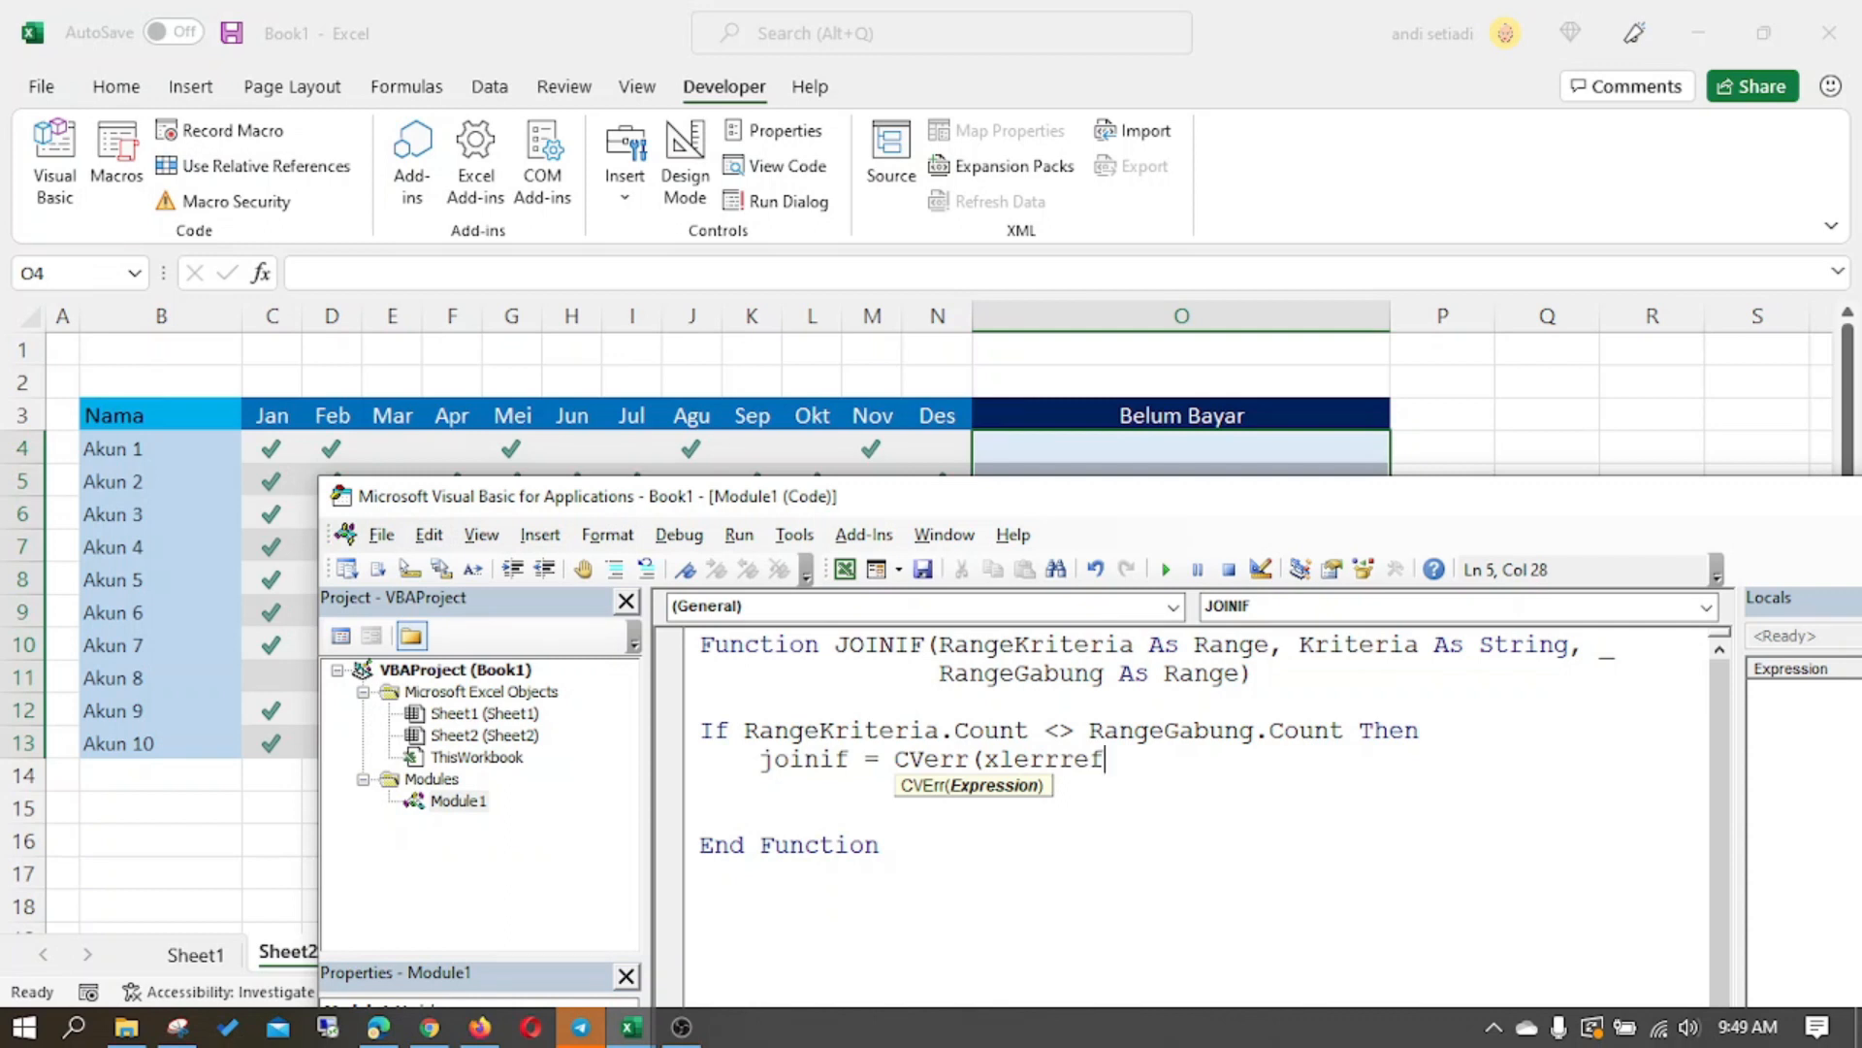
{"action": "type", "text": ")"}
{"action": "key", "text": "Return"}
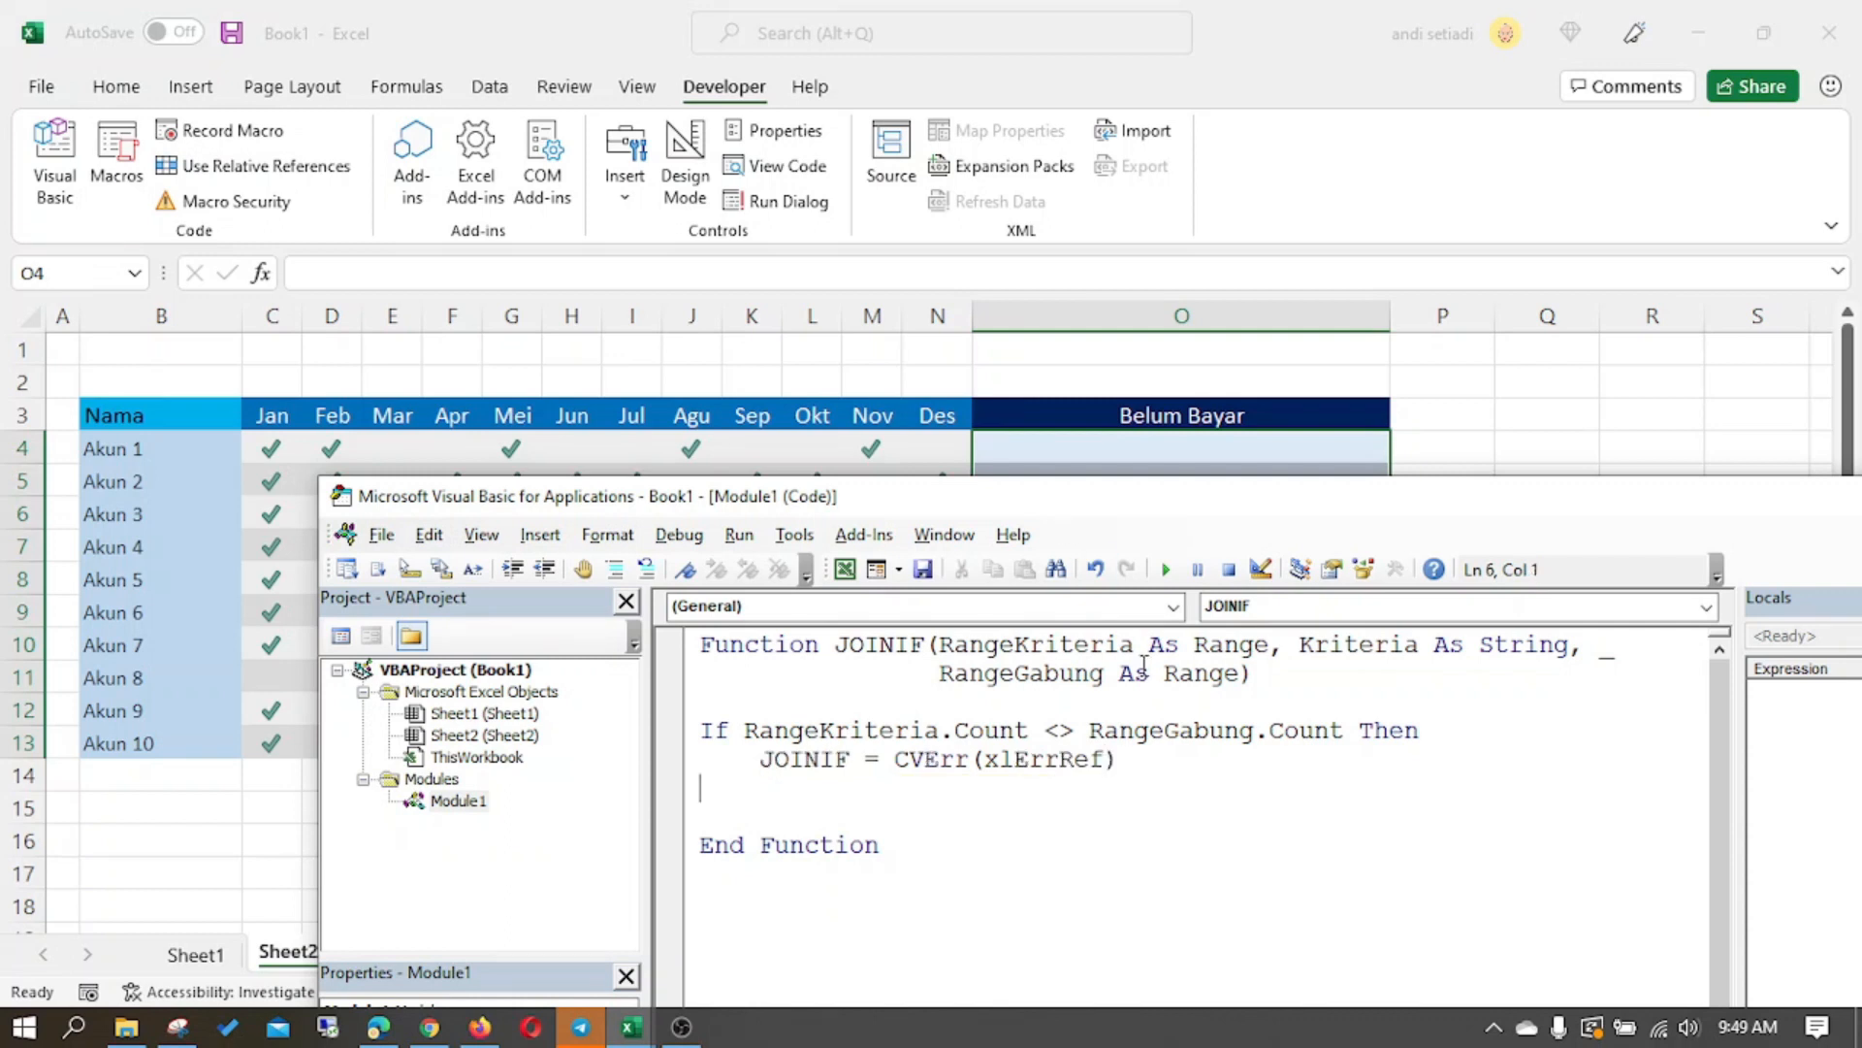
- Enter the sample text #REF in worksheet cell O1 and clear the cell
{"action": "left_click", "coordinate": [1019, 349]}
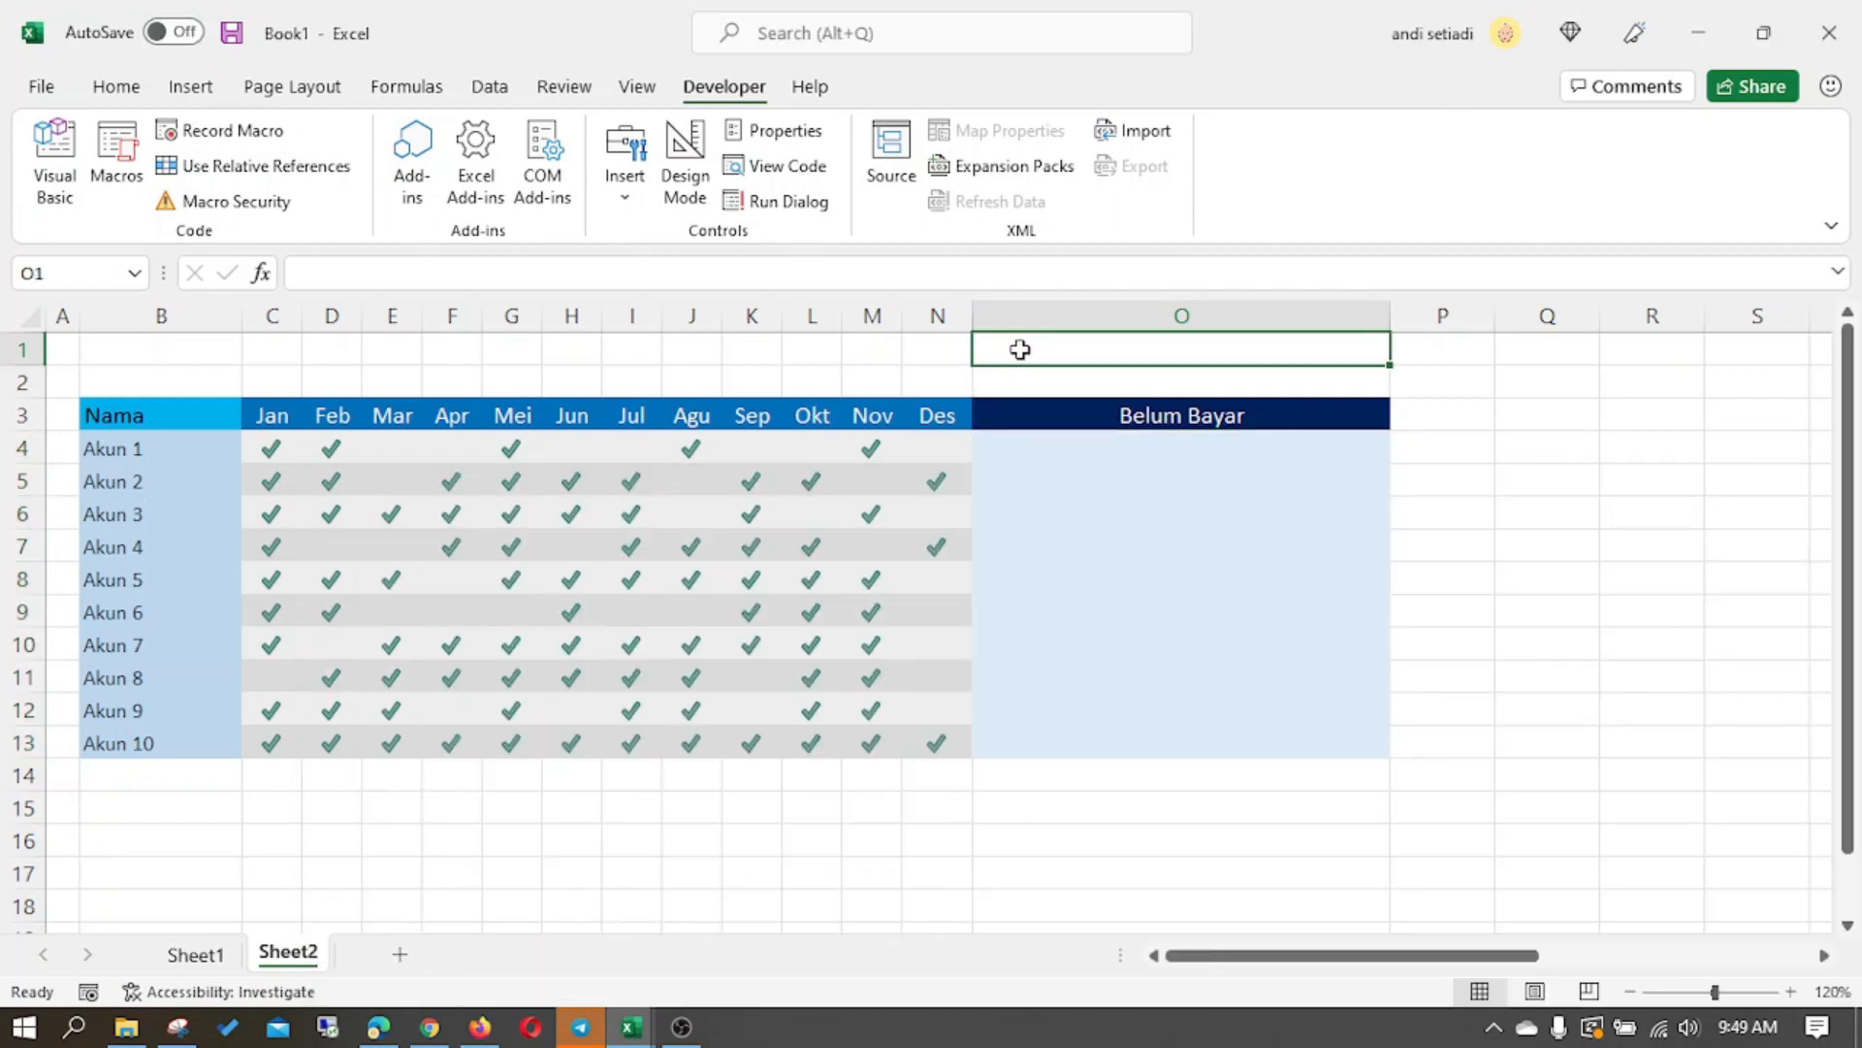
{"action": "type", "text": "#REF"}
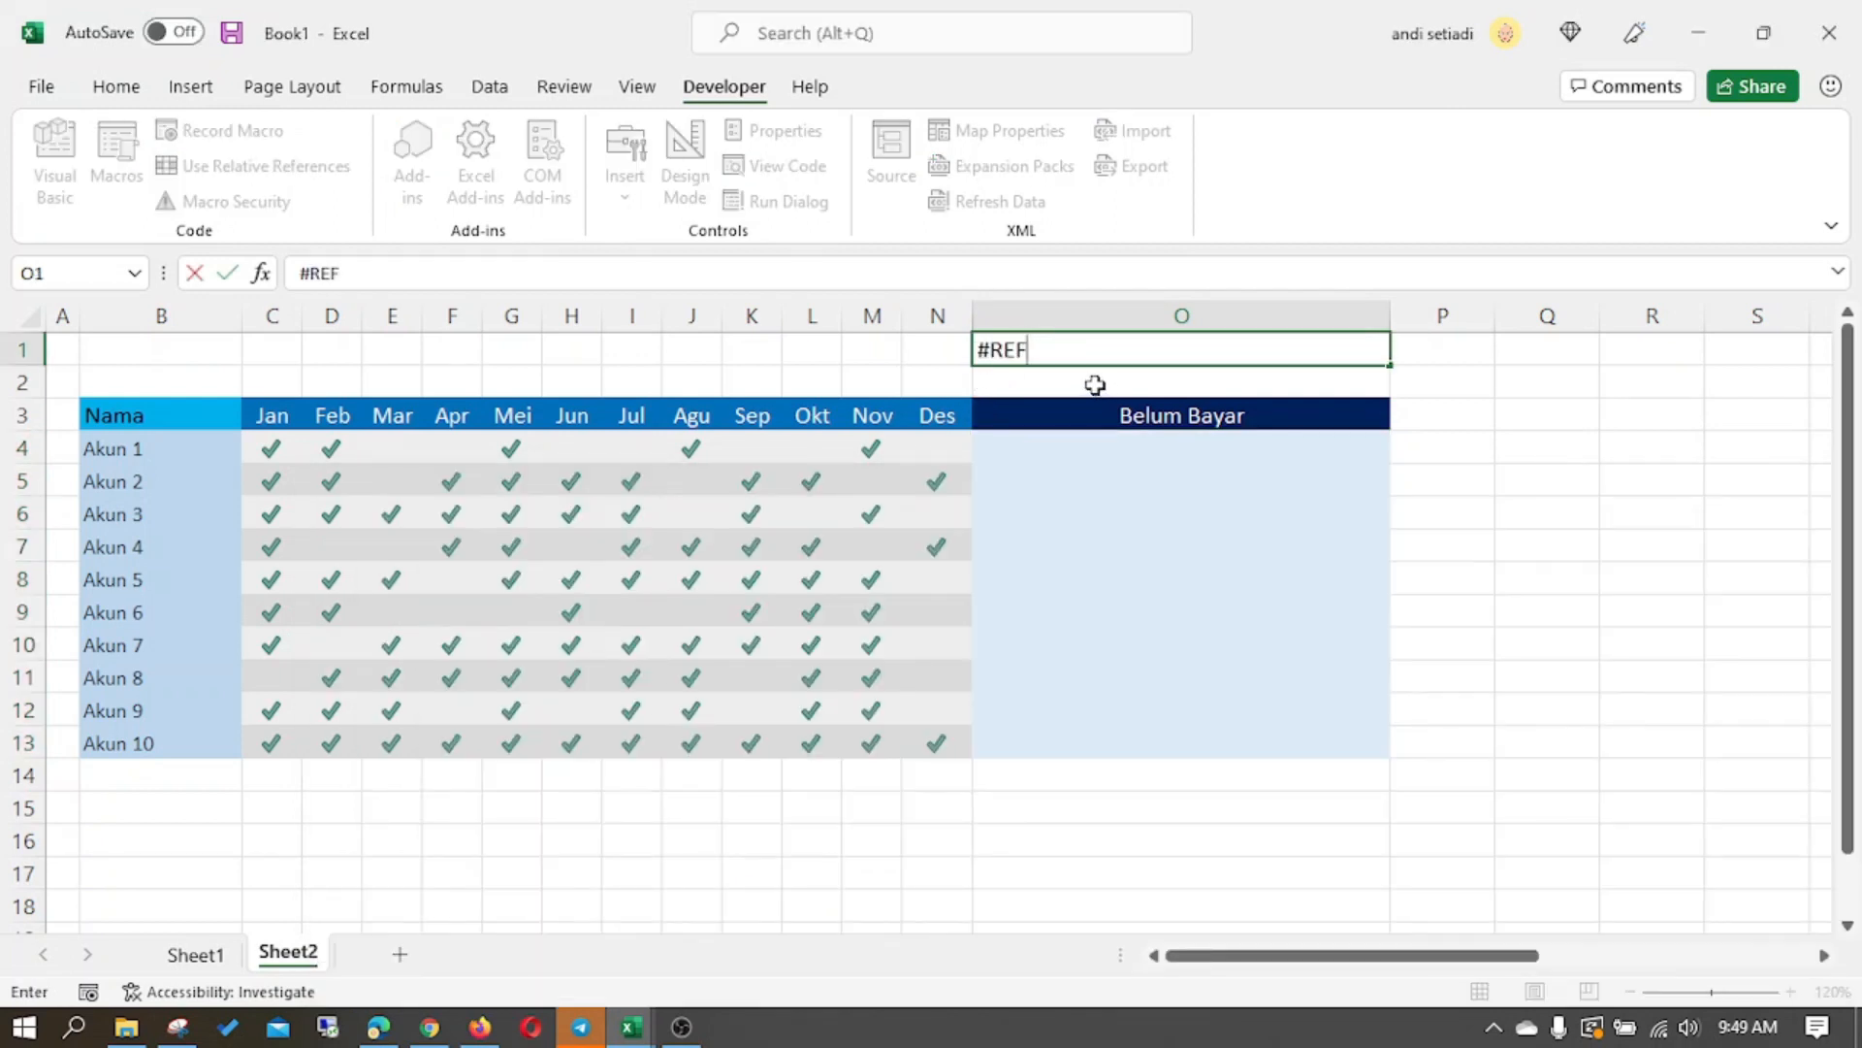
{"action": "key", "text": "Return"}
{"action": "left_click", "coordinate": [1089, 349]}
{"action": "key", "text": "Delete"}
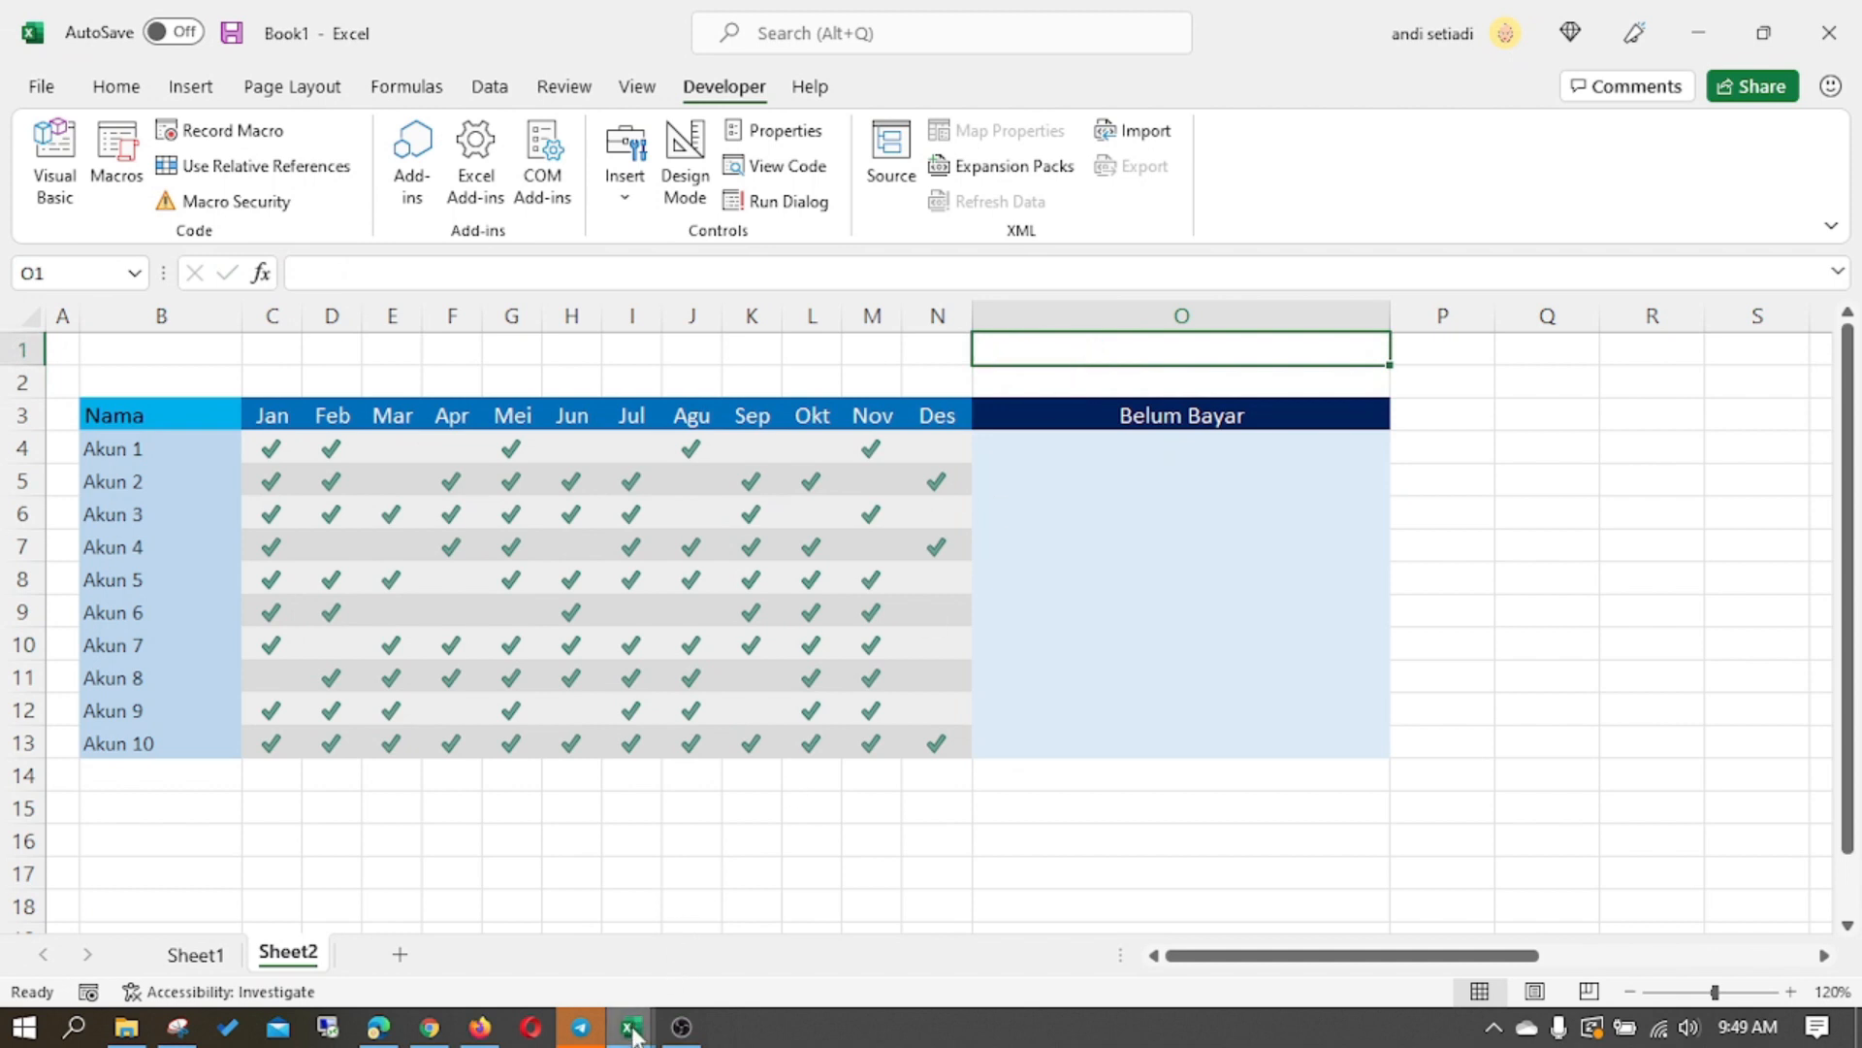
- Return to the Visual Basic editor and finish the If block with Exit Function and End If
{"action": "mouse_move", "coordinate": [632, 1034]}
{"action": "left_click", "coordinate": [757, 909]}
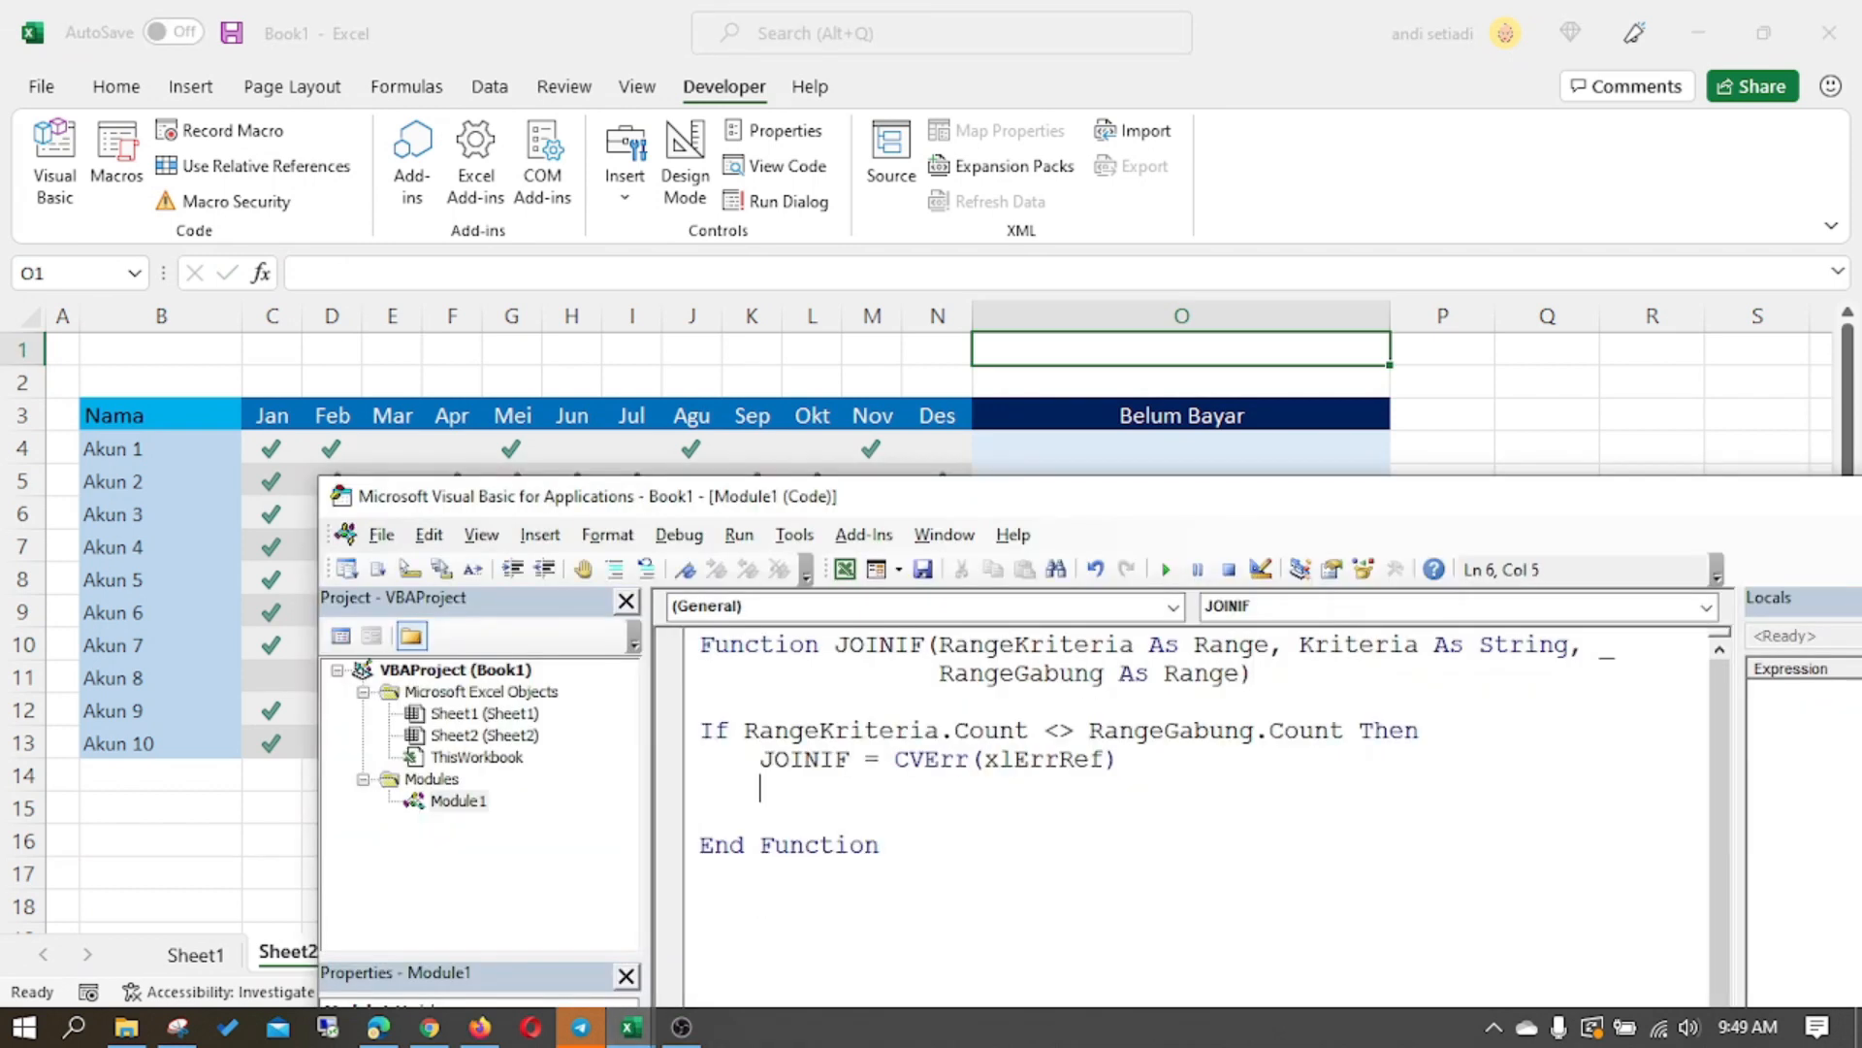
{"action": "type", "text": "Exit Fun"}
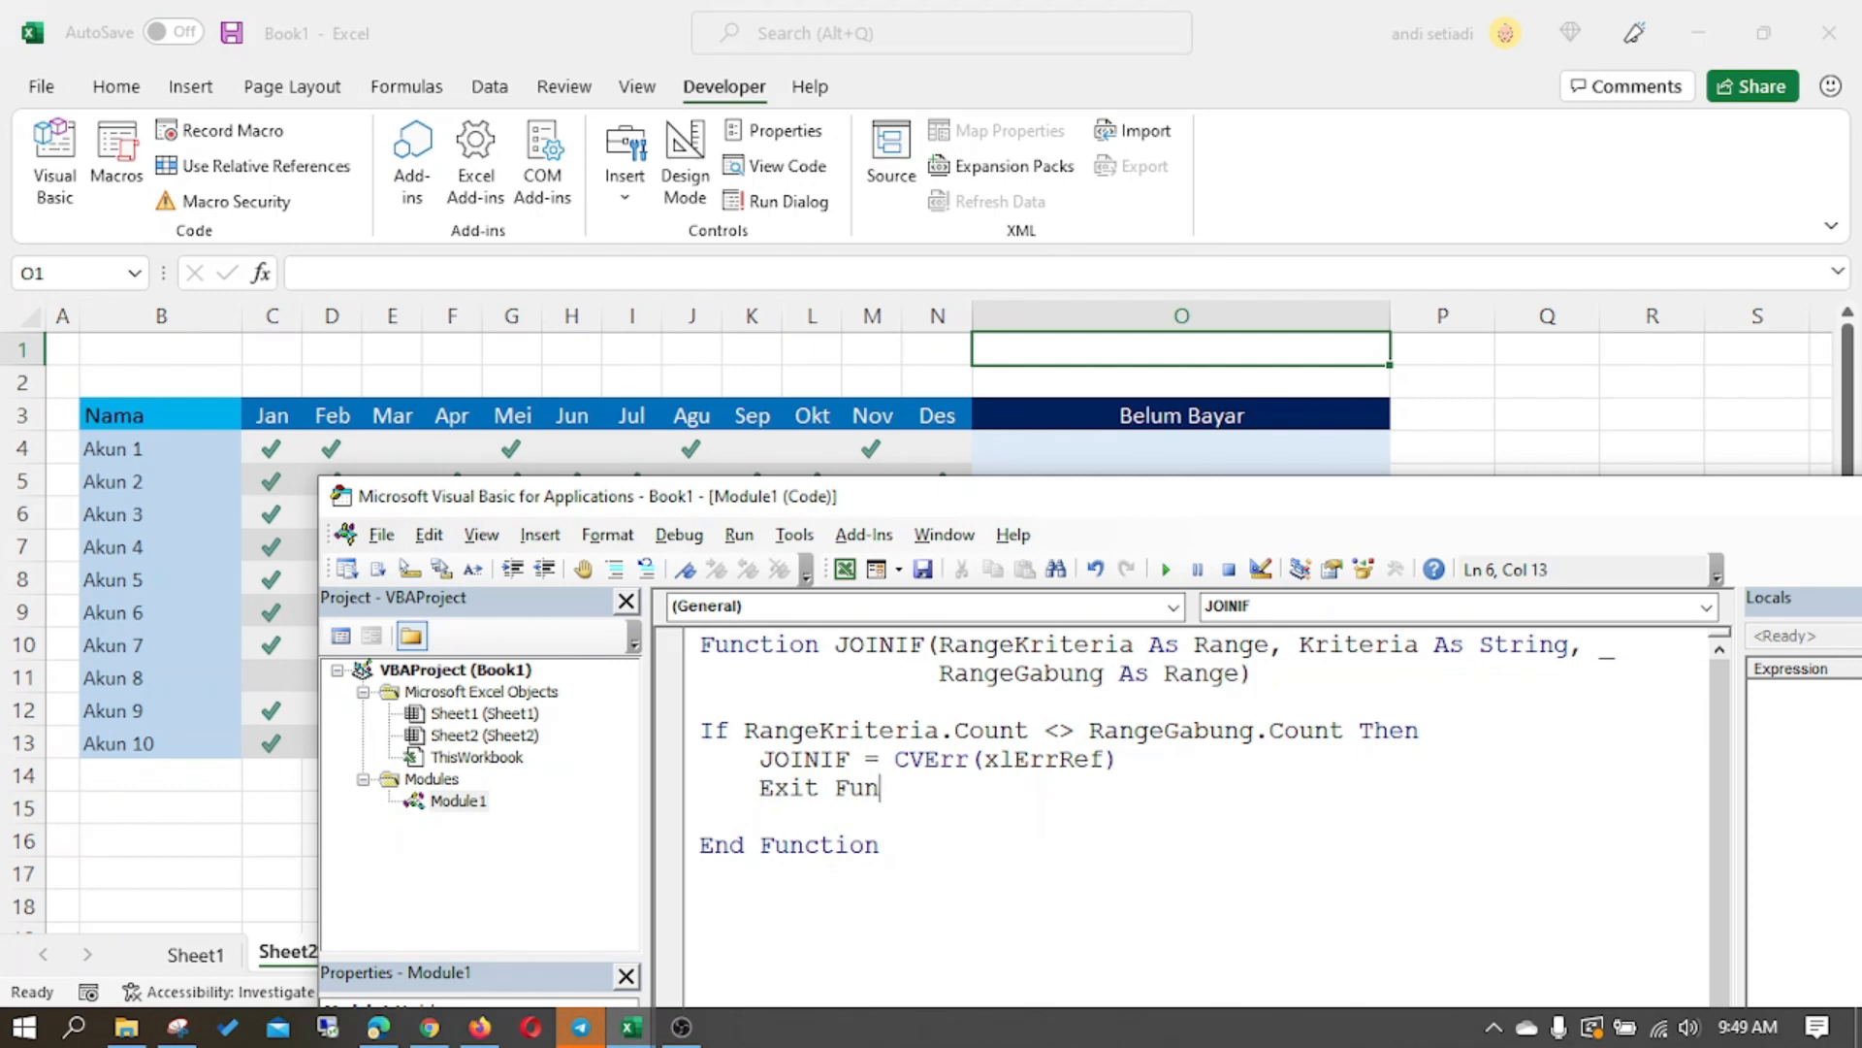
{"action": "type", "text": "ction"}
{"action": "key", "text": "Return"}
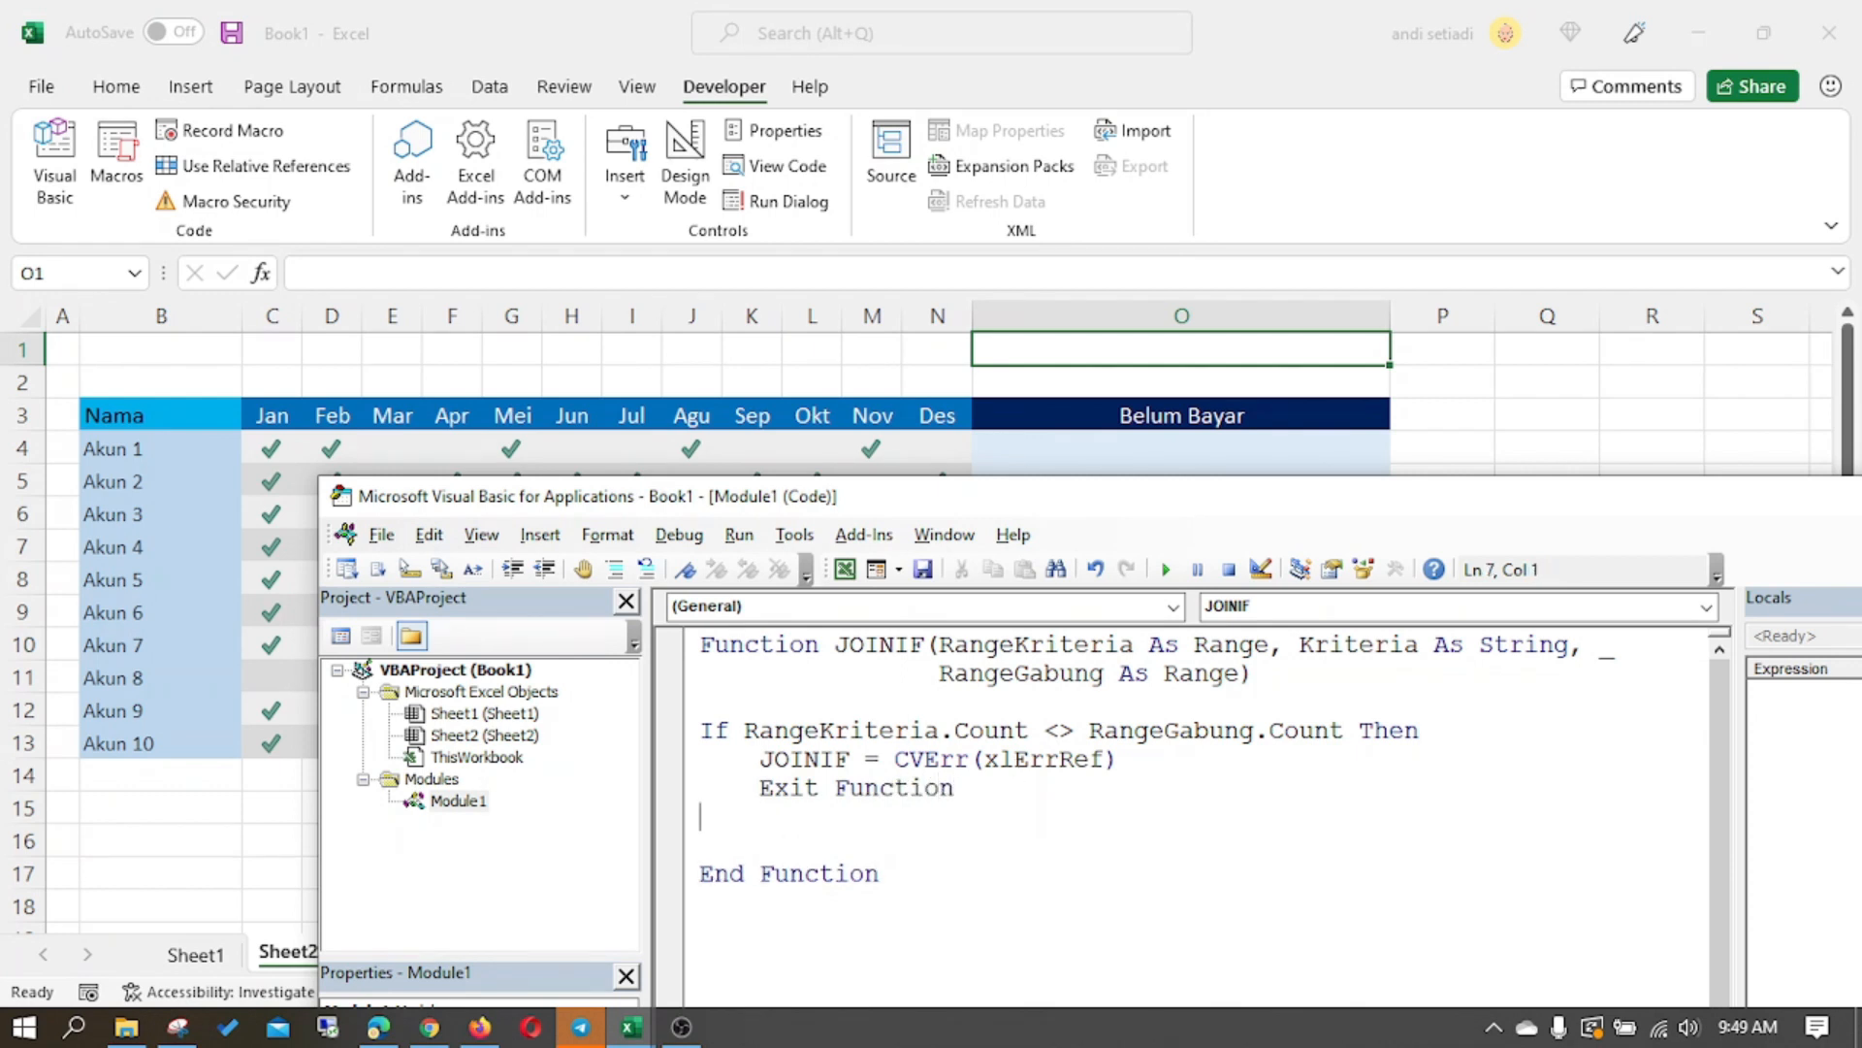
{"action": "type", "text": "end if"}
{"action": "key", "text": "Return"}
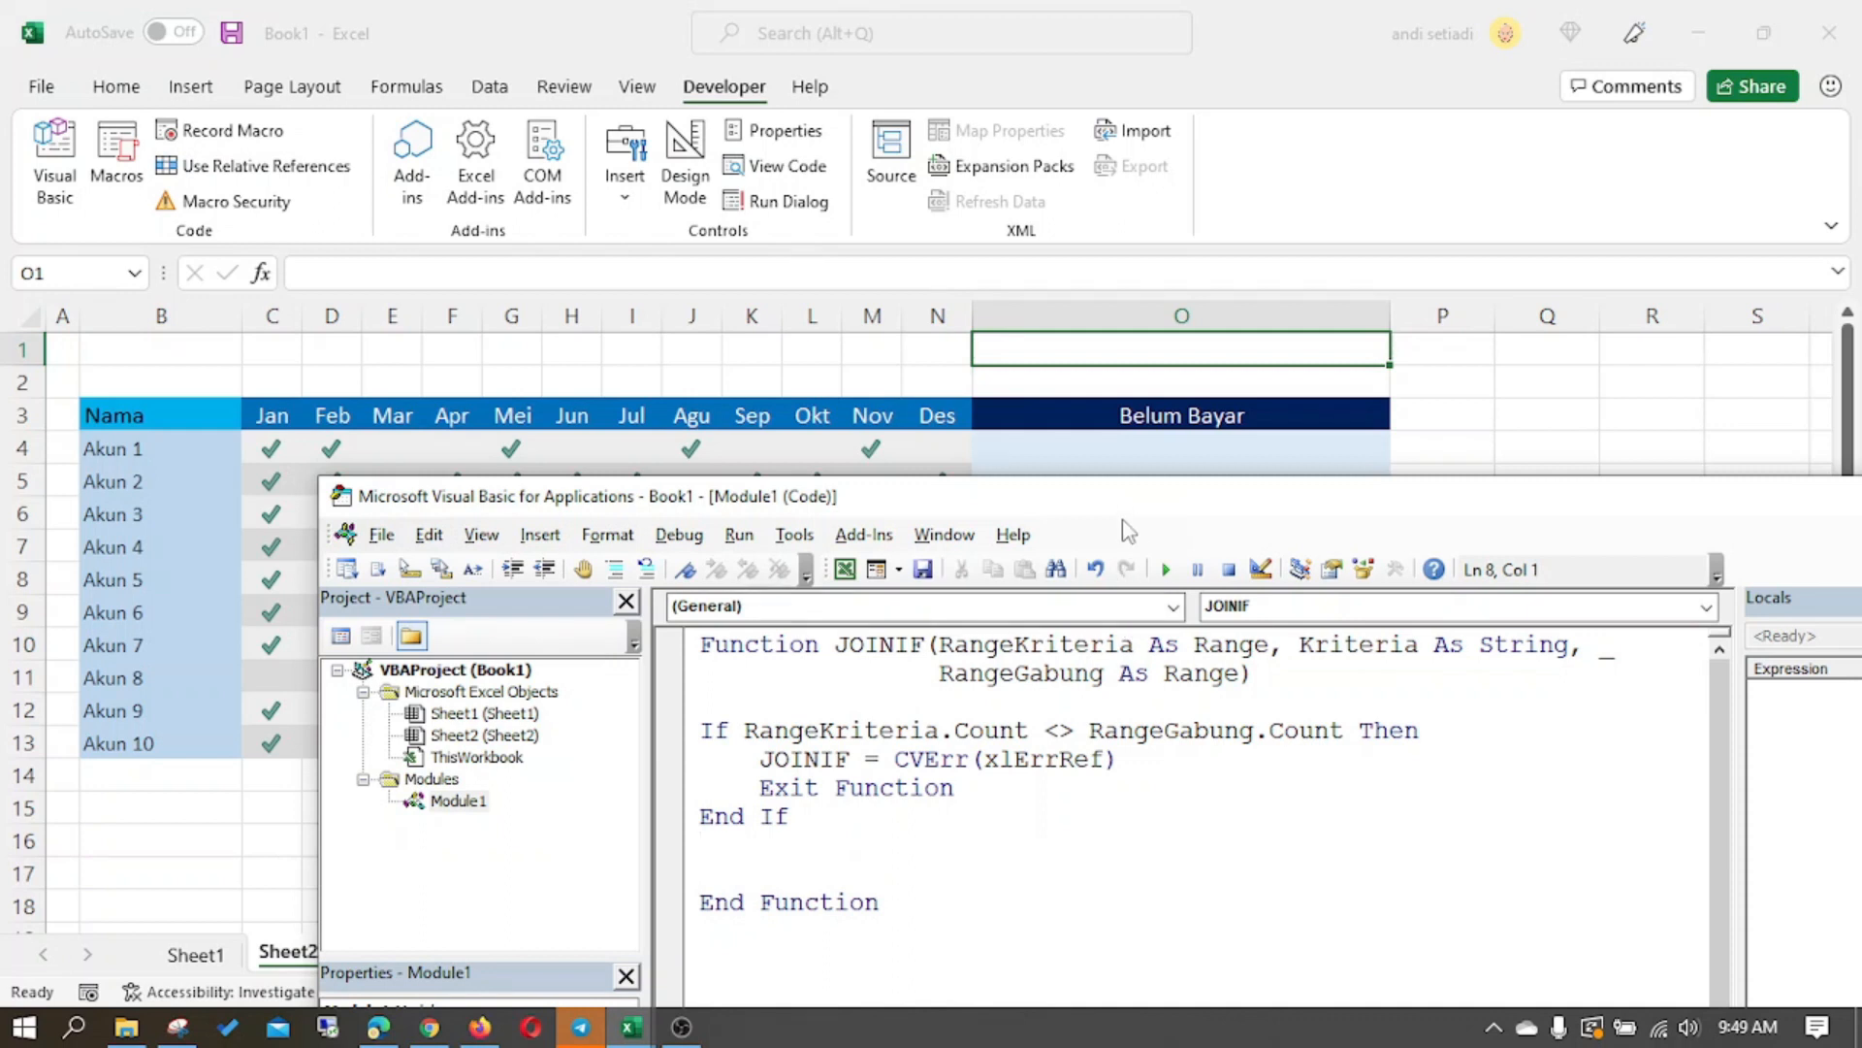
- Move the Visual Basic editor window up over the Excel ribbon and add a blank line after End If
{"action": "left_click_drag", "start_coordinate": [1111, 507], "coordinate": [1372, 117]}
{"action": "key", "text": "Return"}
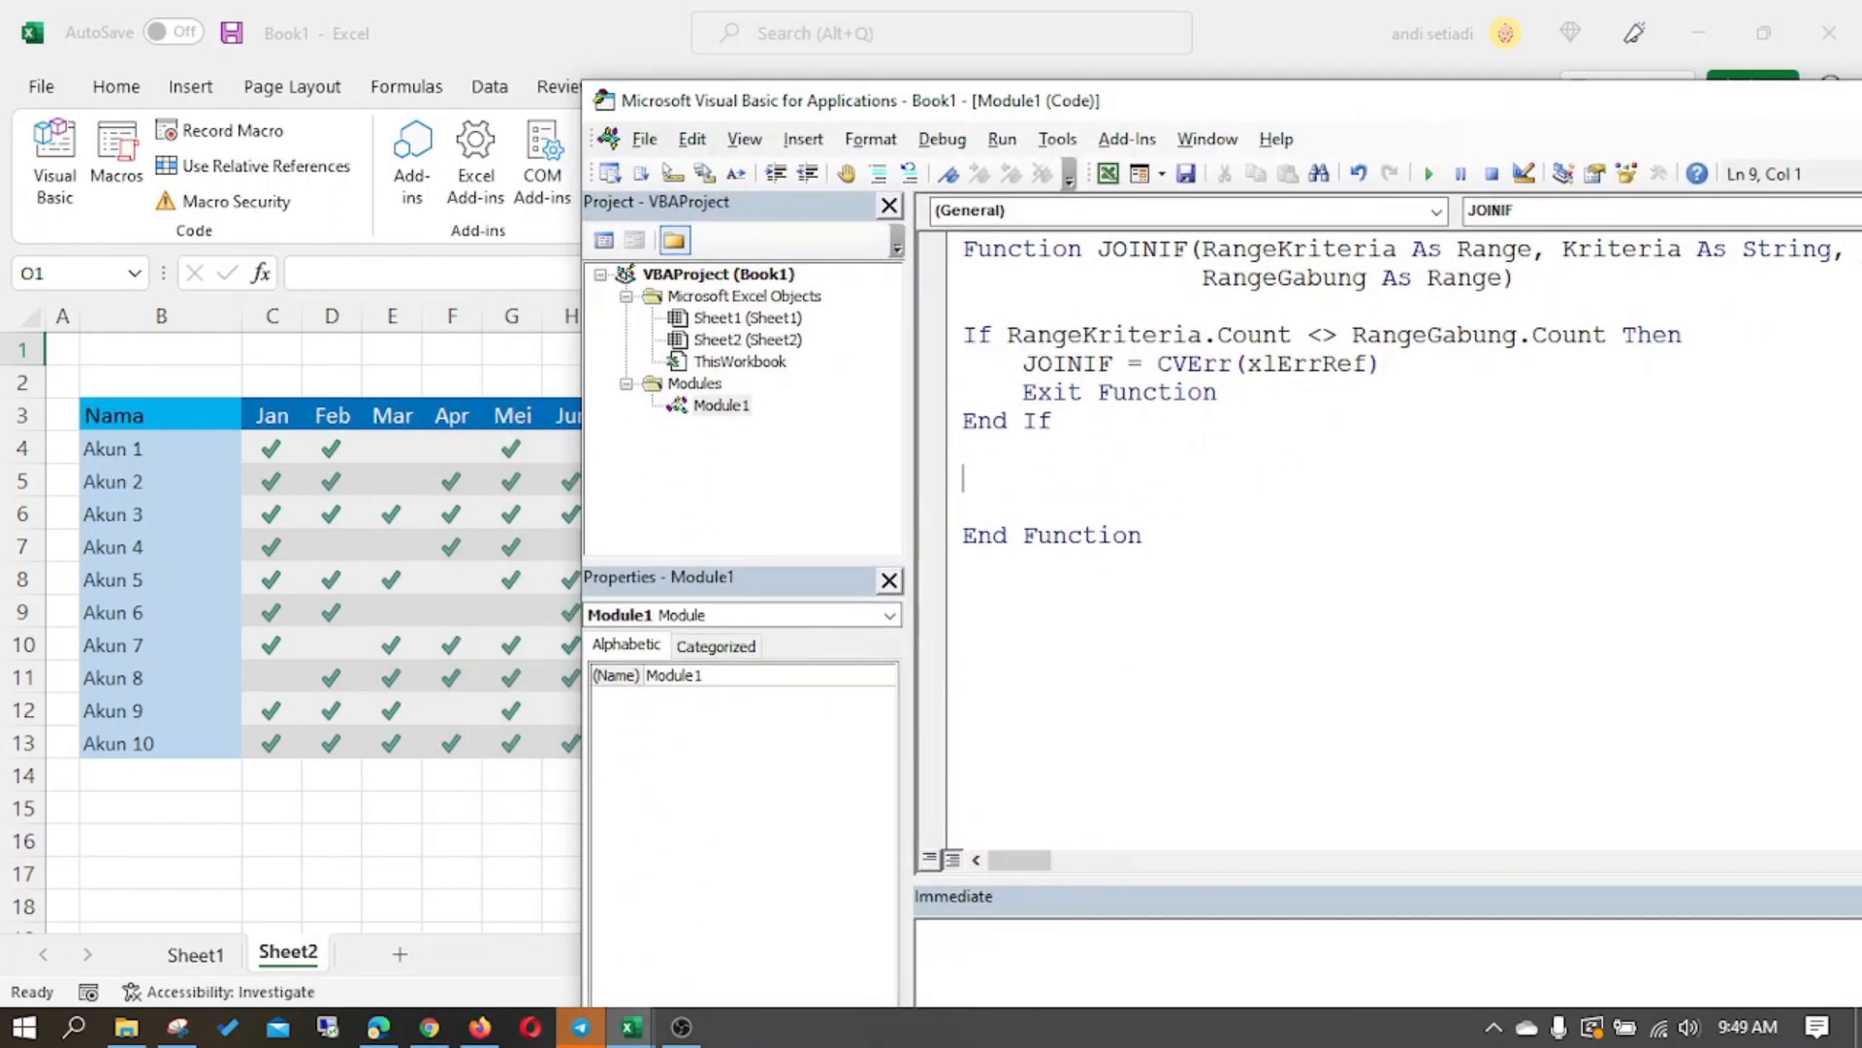
{"action": "type", "text": "For"}
{"action": "key", "text": "BackSpace"}
{"action": "key", "text": "BackSpace"}
{"action": "key", "text": "BackSpace"}
{"action": "key", "text": "BackSpace"}
- Declare the variable i as Long on its own line between the function declaration and the If block
{"action": "left_click", "coordinate": [1086, 308]}
{"action": "key", "text": "Left"}
{"action": "key", "text": "Left"}
{"action": "key", "text": "Left"}
{"action": "key", "text": "Return"}
{"action": "key", "text": "Up"}
{"action": "key", "text": "Return"}
{"action": "type", "text": "Dim i as lon"}
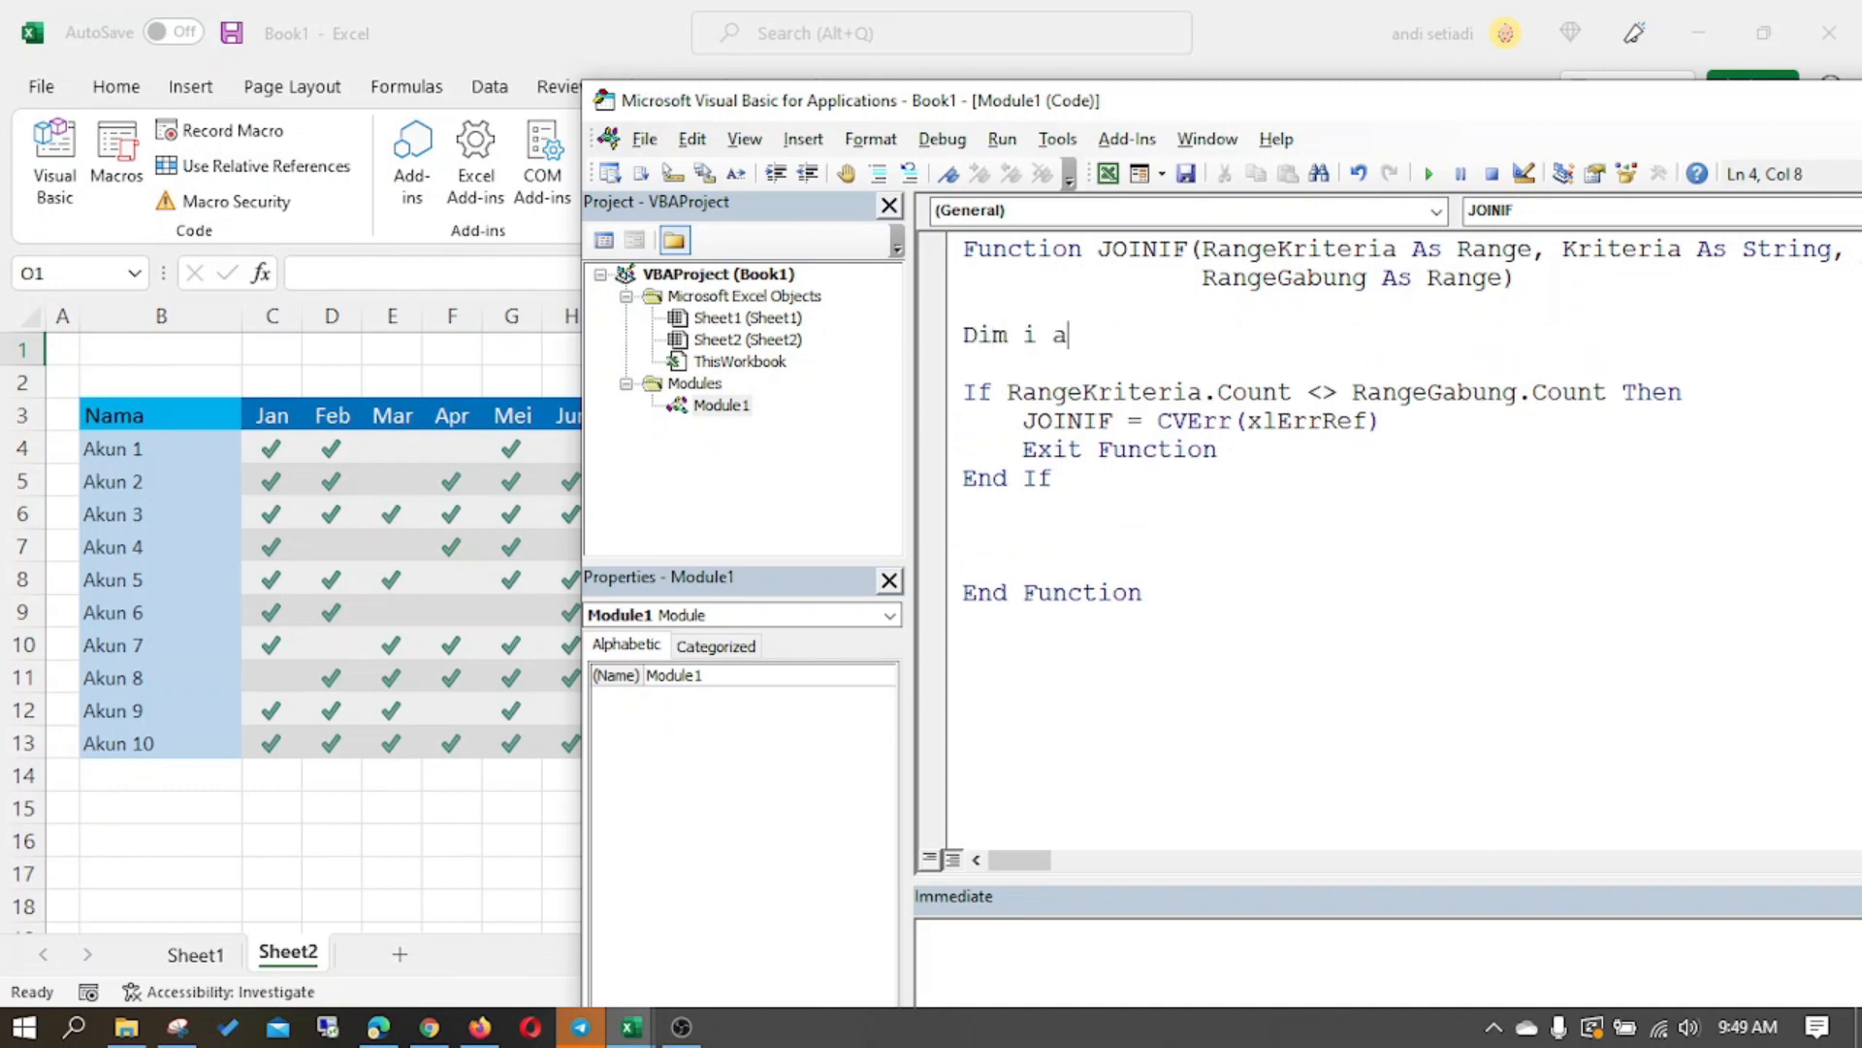
{"action": "key", "text": "Tab"}
{"action": "key", "text": "Down"}
- Add a loop For i = 1 To RangeKriteria.Count below End If, closed by Next i, with an indented line inside
{"action": "left_click", "coordinate": [1056, 526]}
{"action": "type", "text": "dim"}
{"action": "key", "text": "BackSpace"}
{"action": "key", "text": "BackSpace"}
{"action": "type", "text": "For i="}
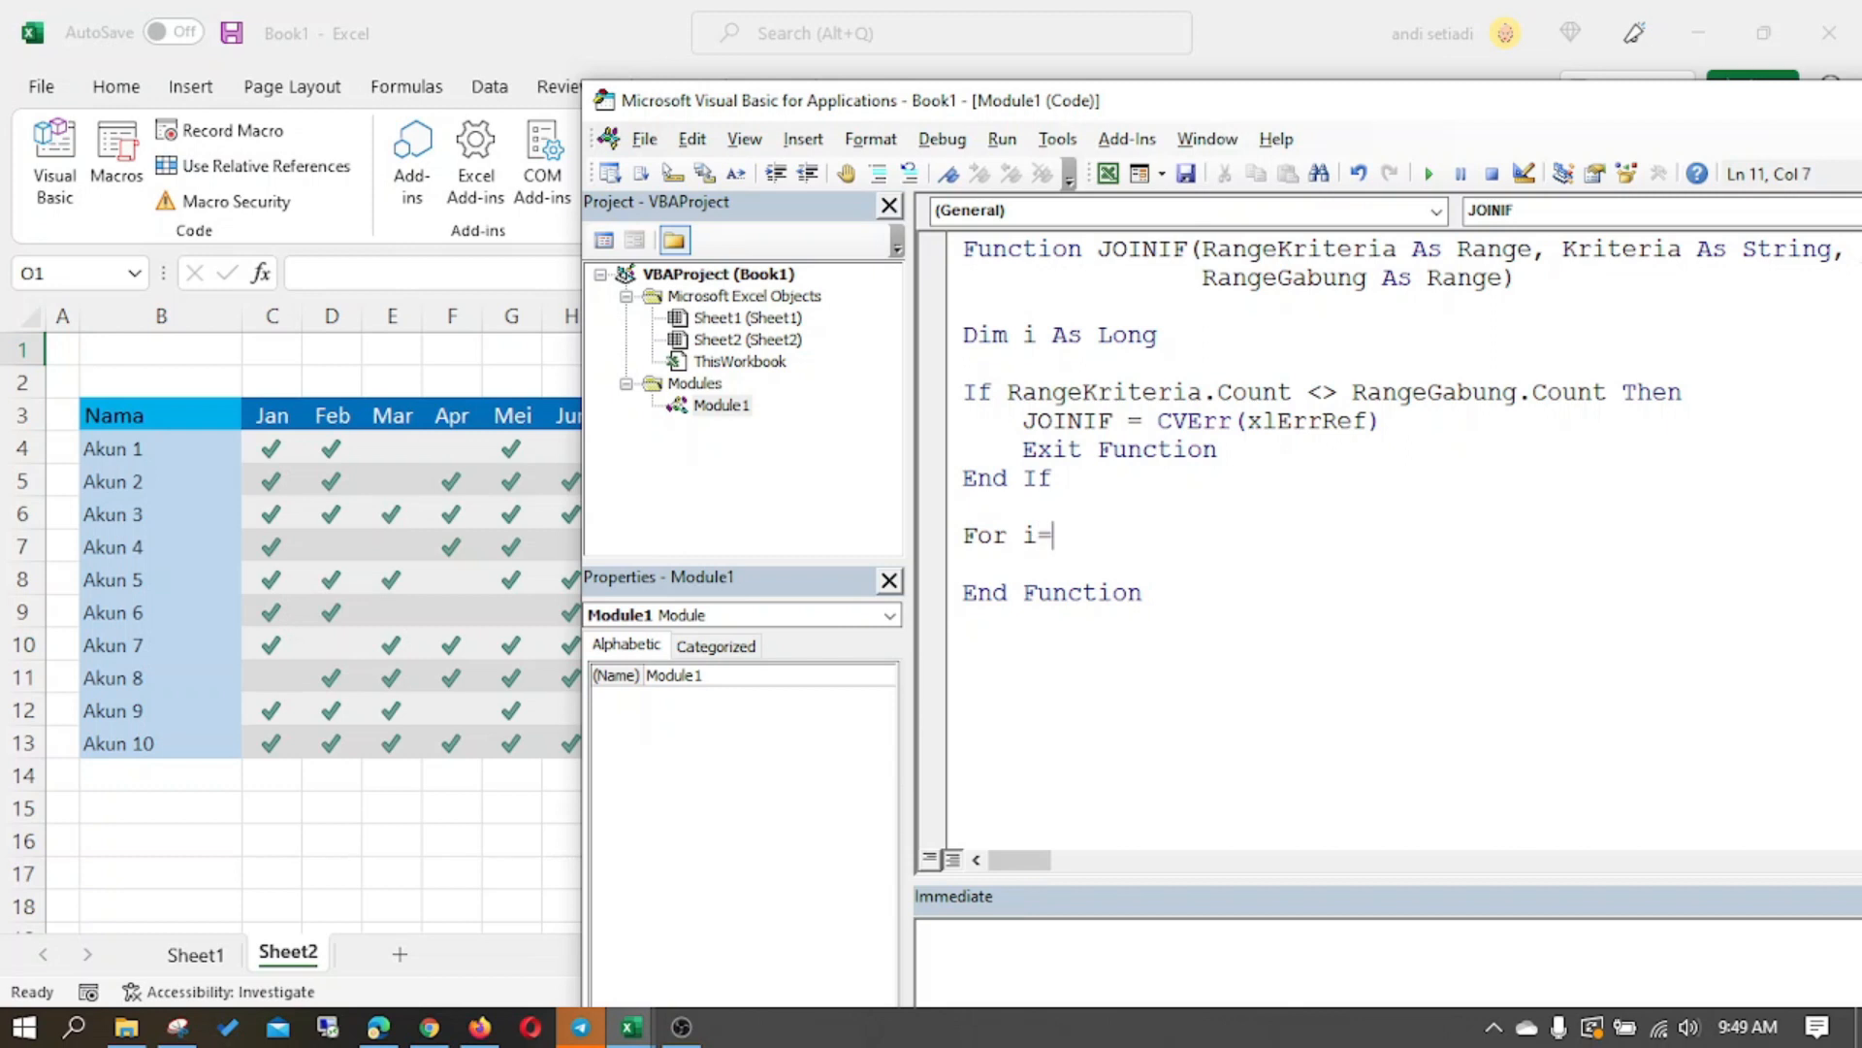
{"action": "type", "text": "1 to range"}
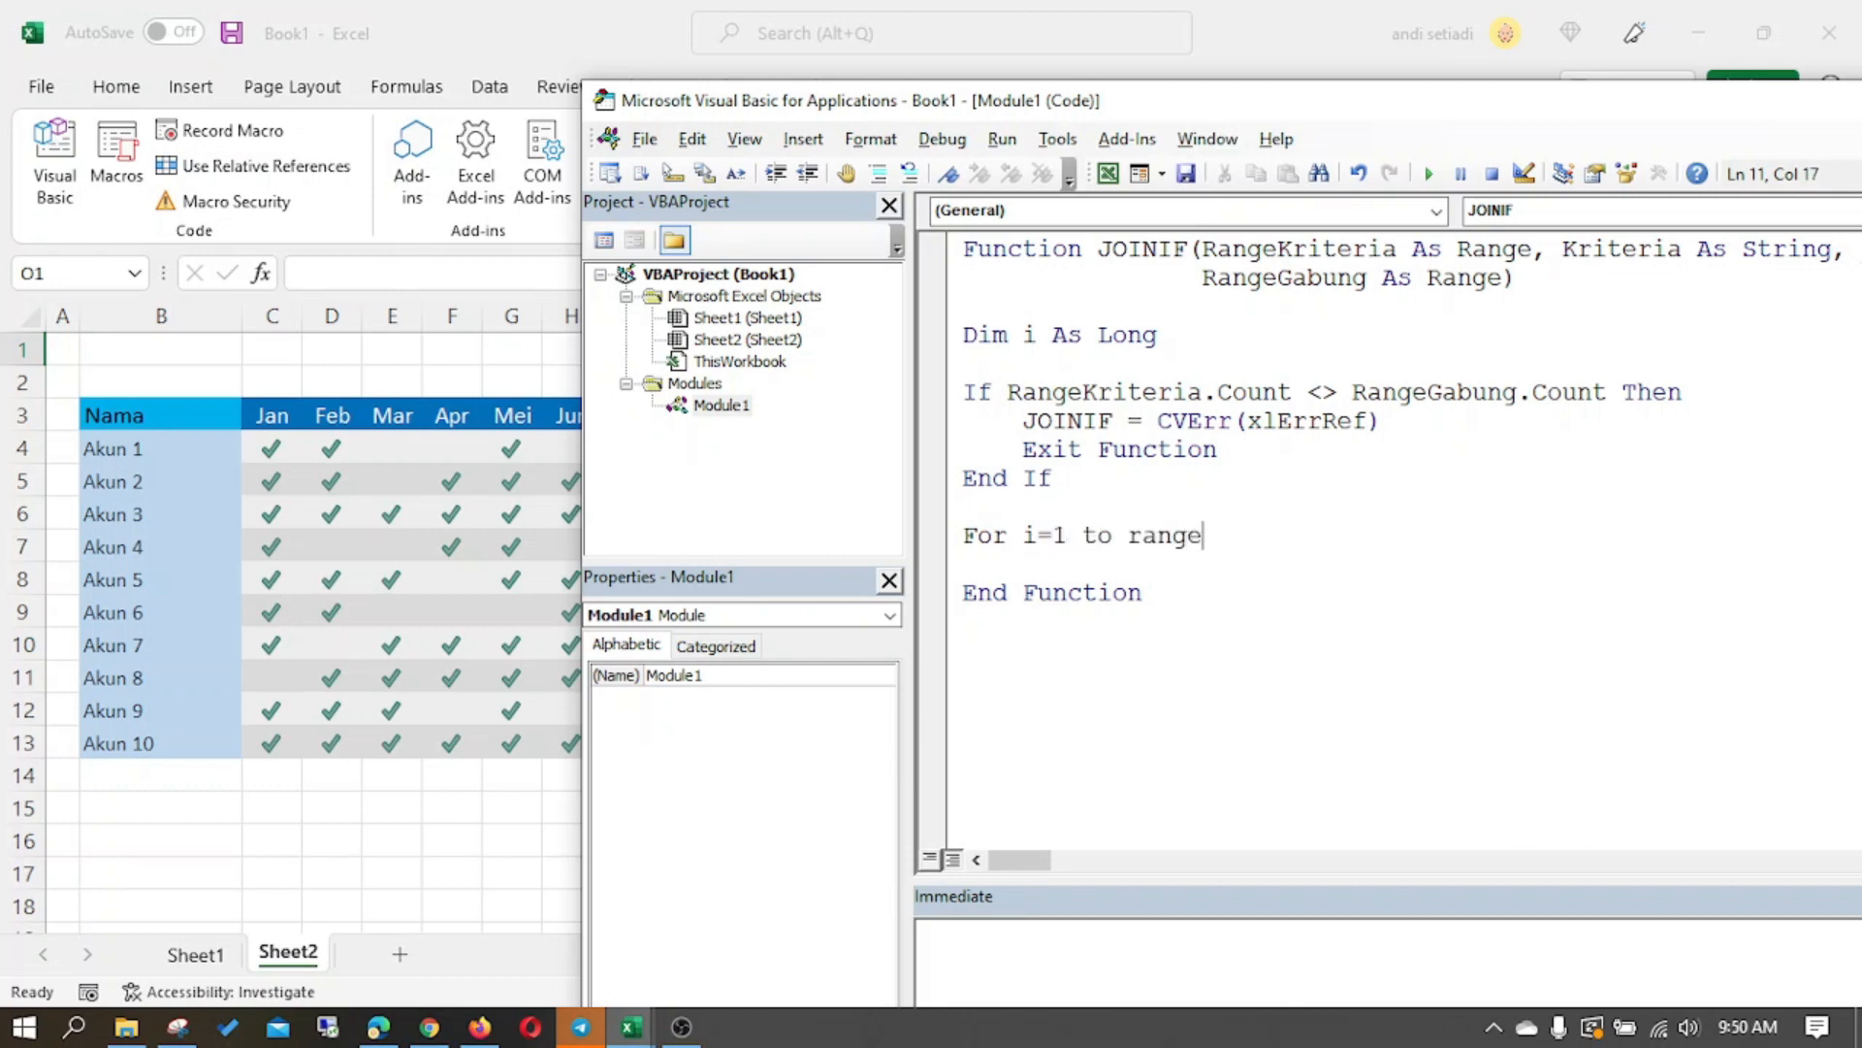
{"action": "type", "text": "Kriteria.Count"}
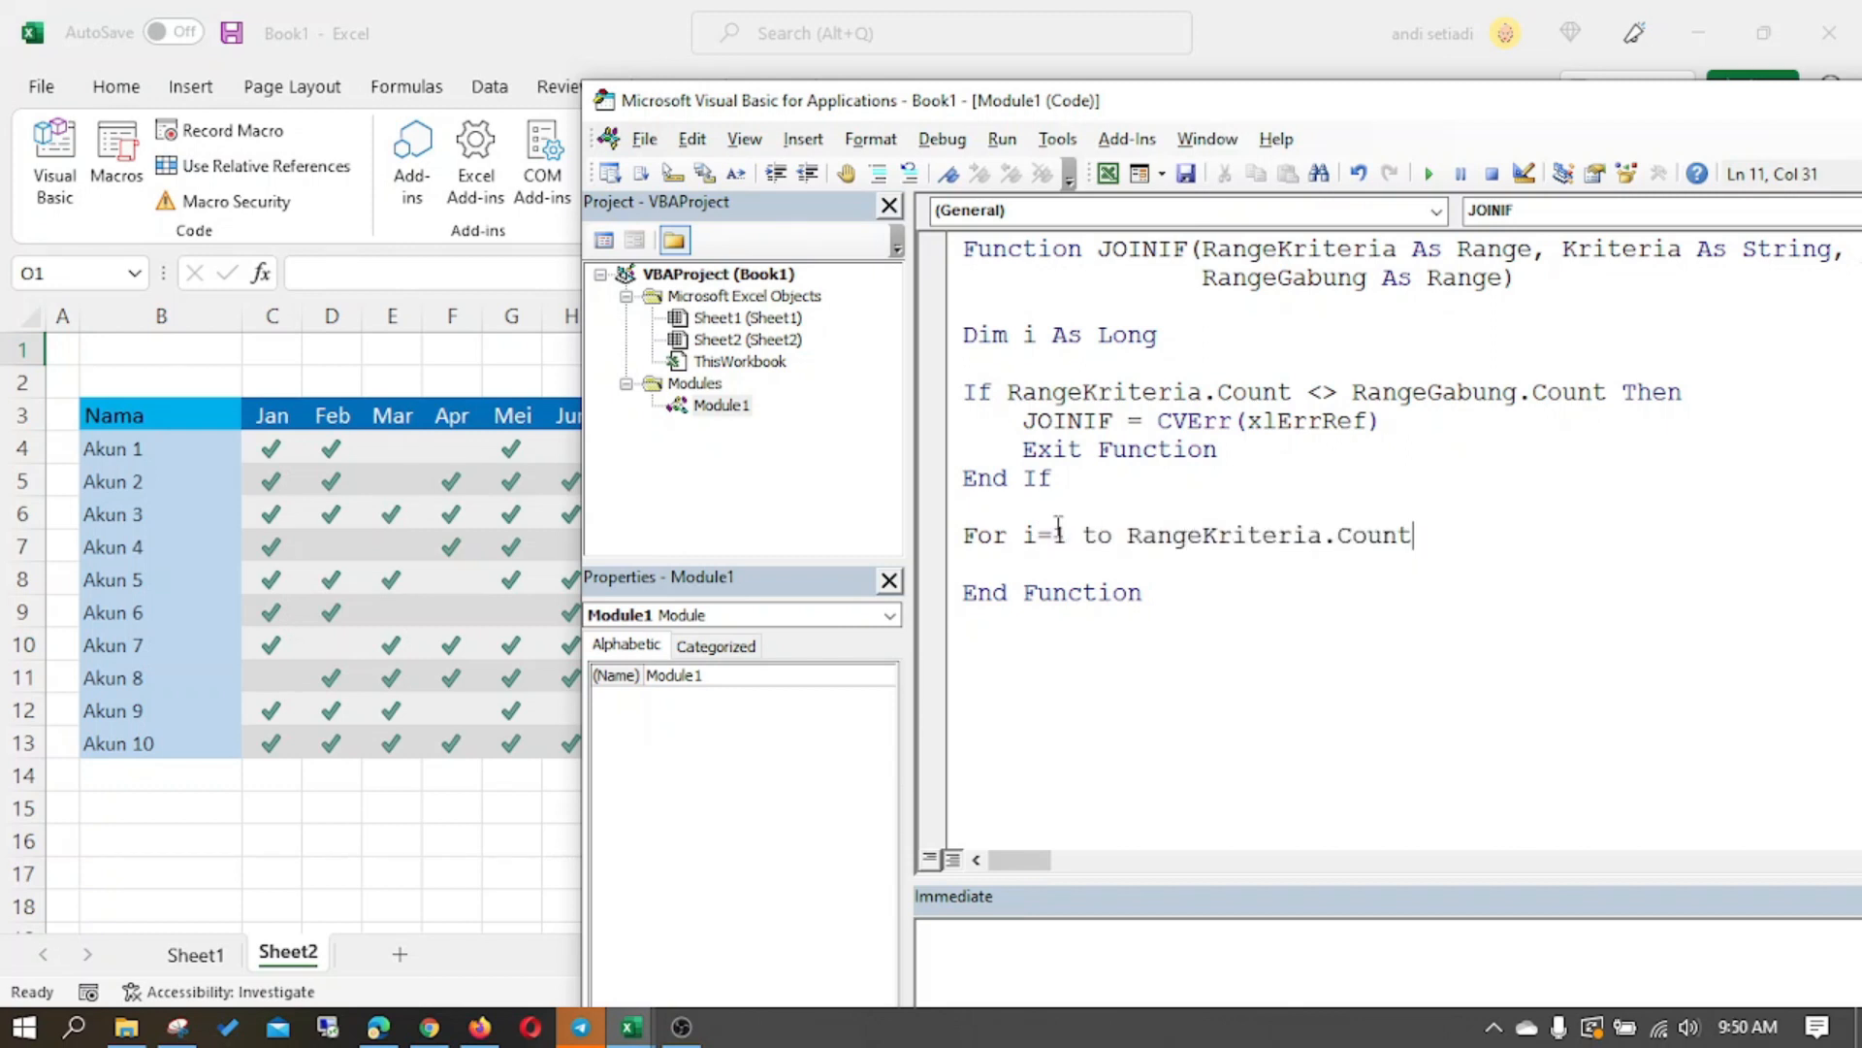
{"action": "key", "text": "Return"}
{"action": "key", "text": "Return"}
{"action": "type", "text": "next i"}
{"action": "key", "text": "Up"}
{"action": "key", "text": "Tab"}
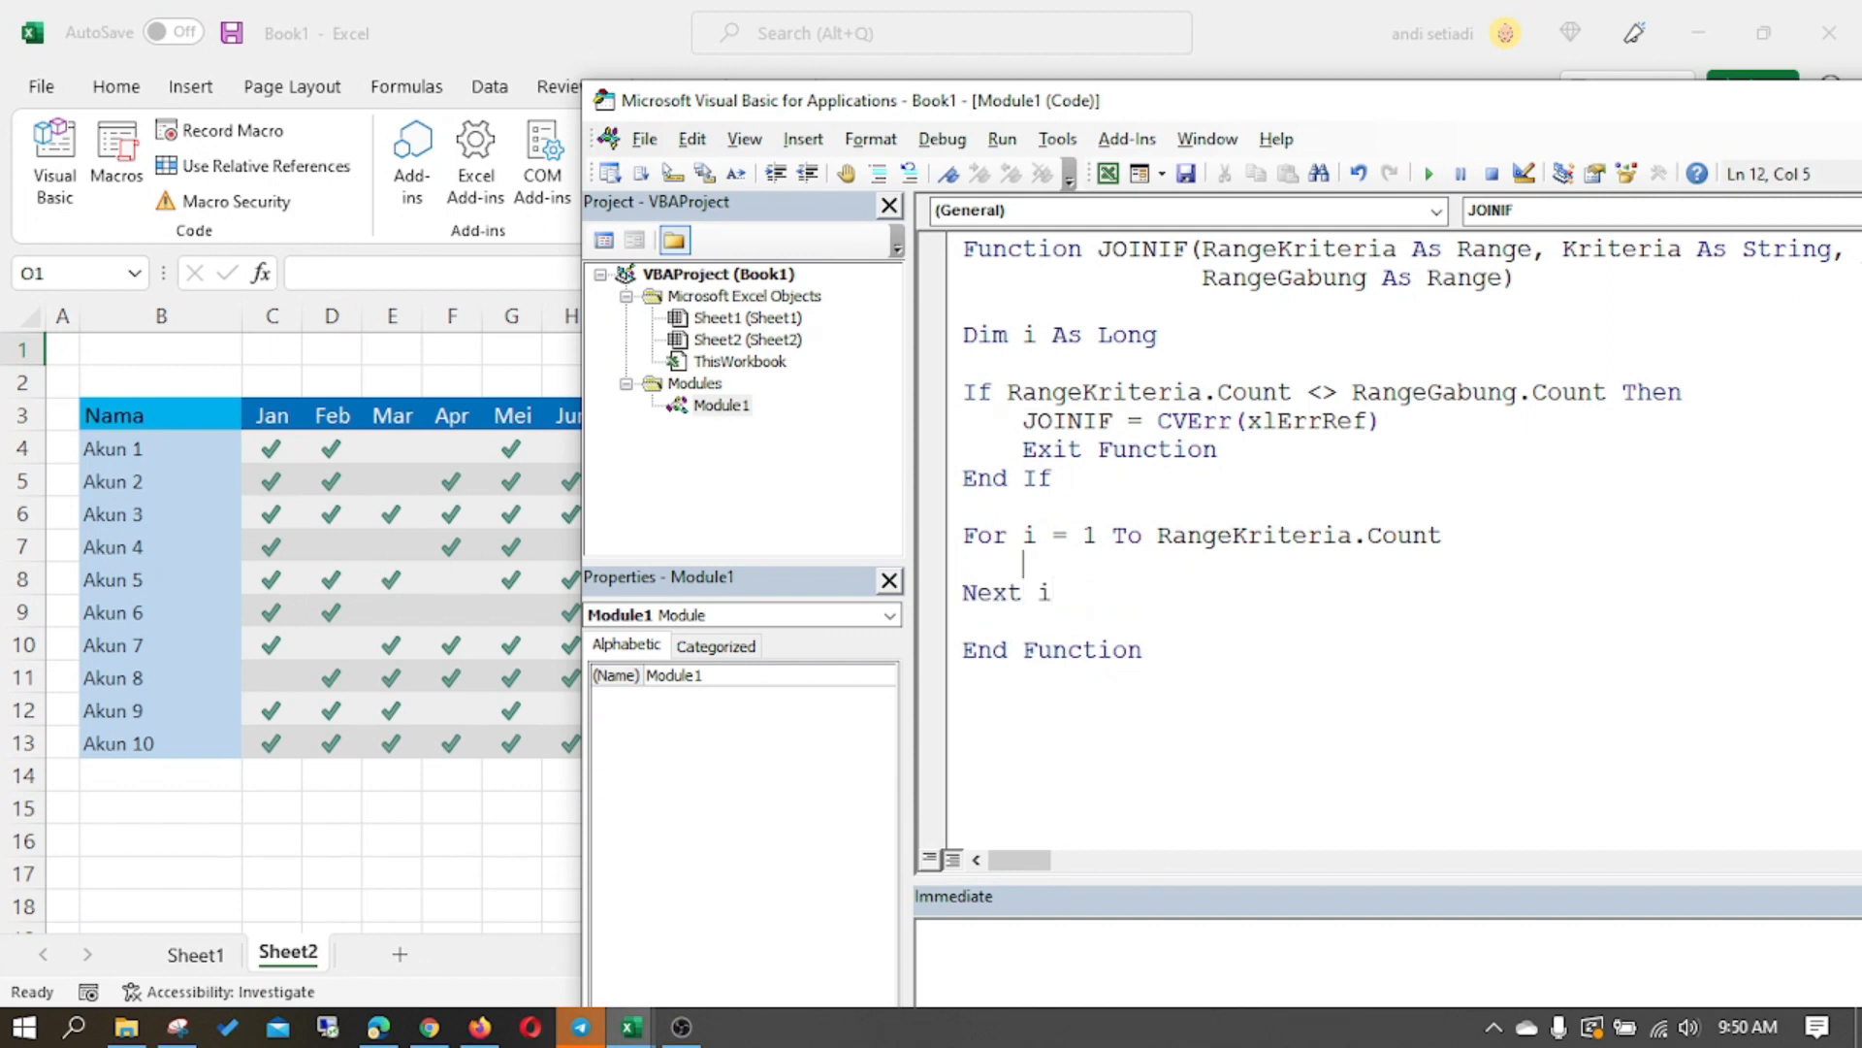
- Begin an If condition inside the For loop with RangeKriteria.Cells(i).value
{"action": "type", "text": "if rang"}
{"action": "key", "text": "ctrl+space"}
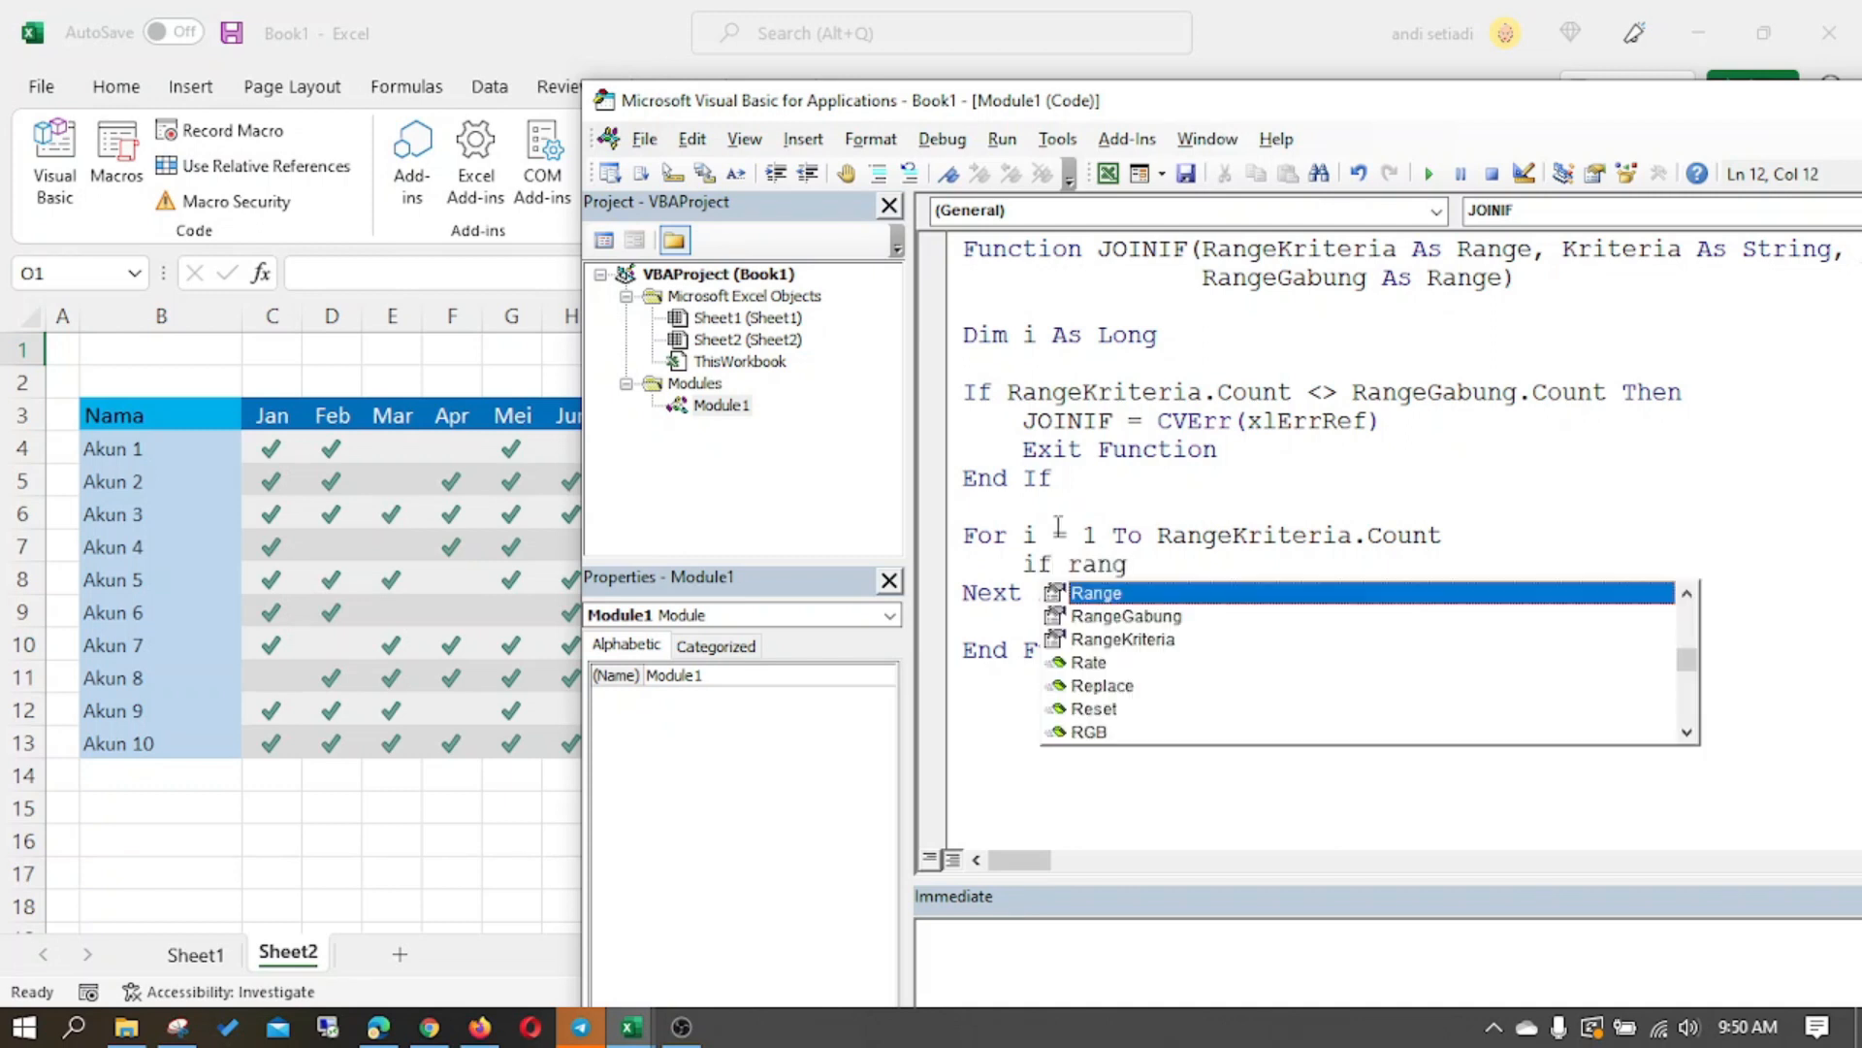
{"action": "key", "text": "Down"}
{"action": "key", "text": "Down"}
{"action": "key", "text": "Tab"}
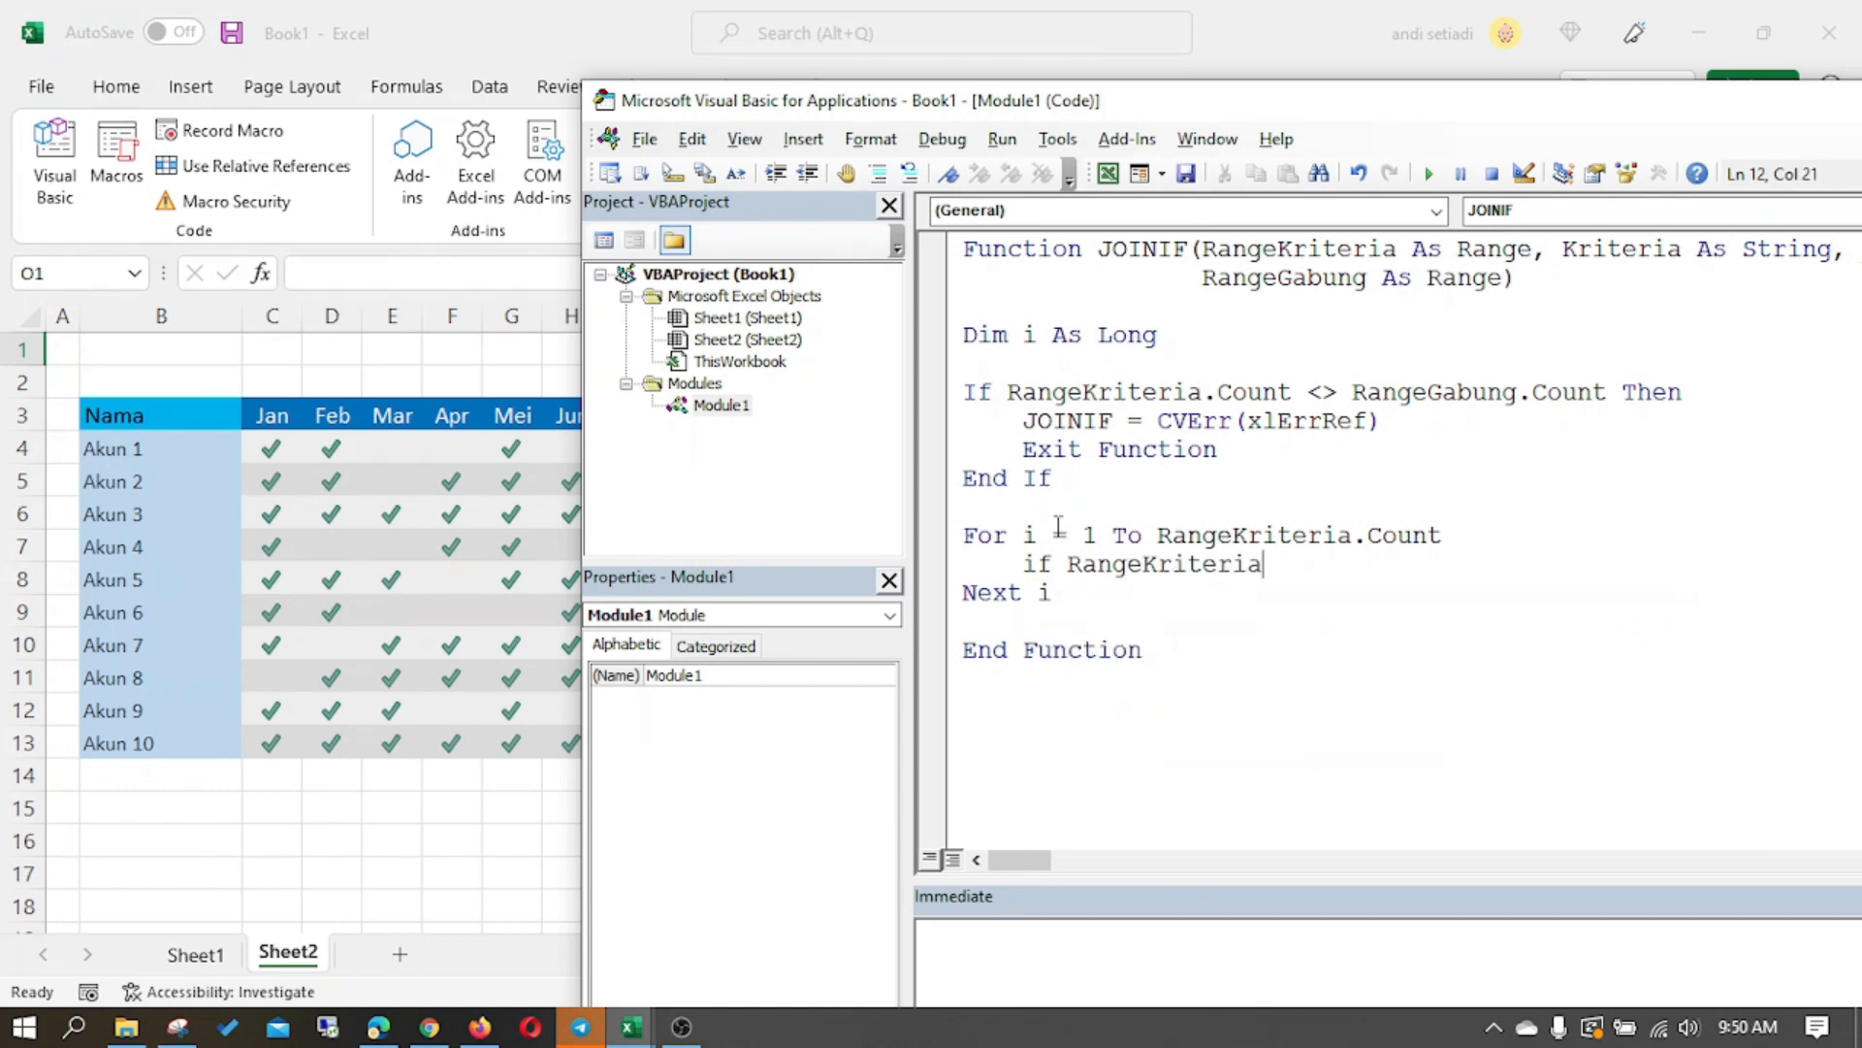
{"action": "type", "text": ".Cells(i).v"}
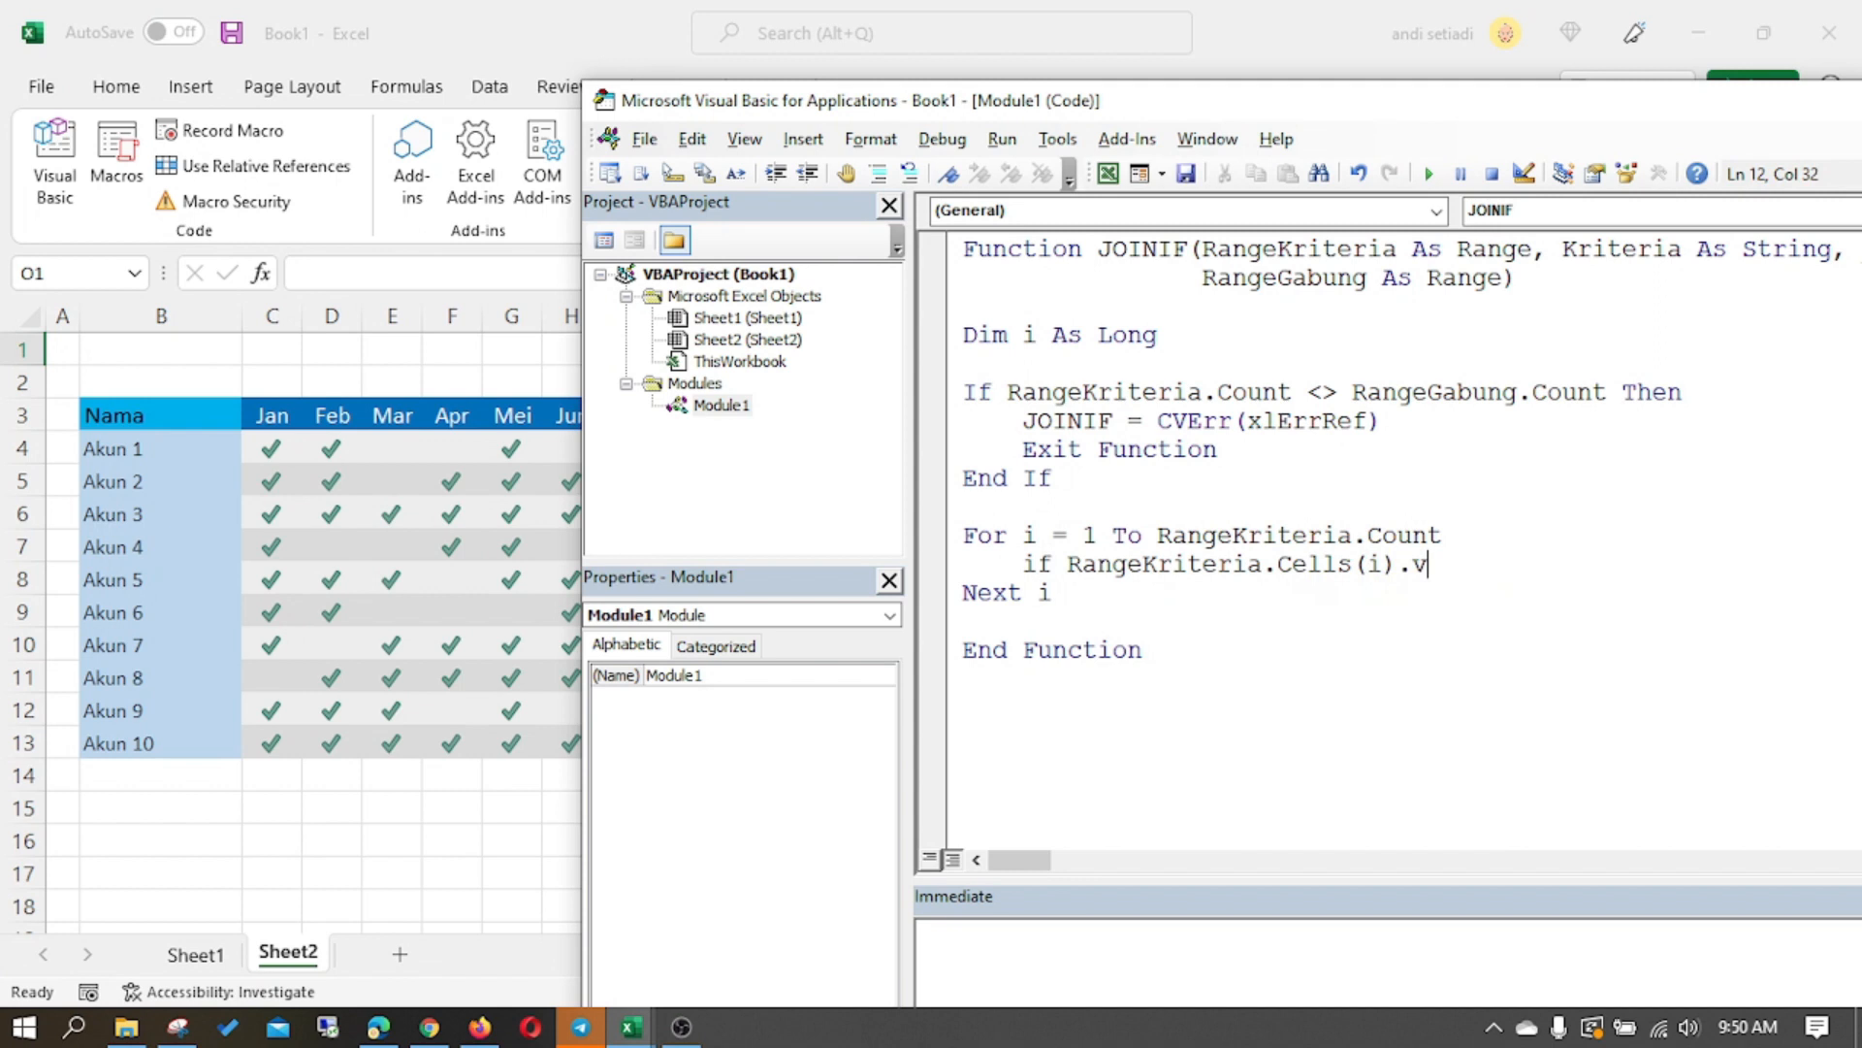
{"action": "type", "text": "alue = kerite"}
- Complete the loop's If condition with = Kriteria Then and start an indented line below it
{"action": "key", "text": "ctrl+space"}
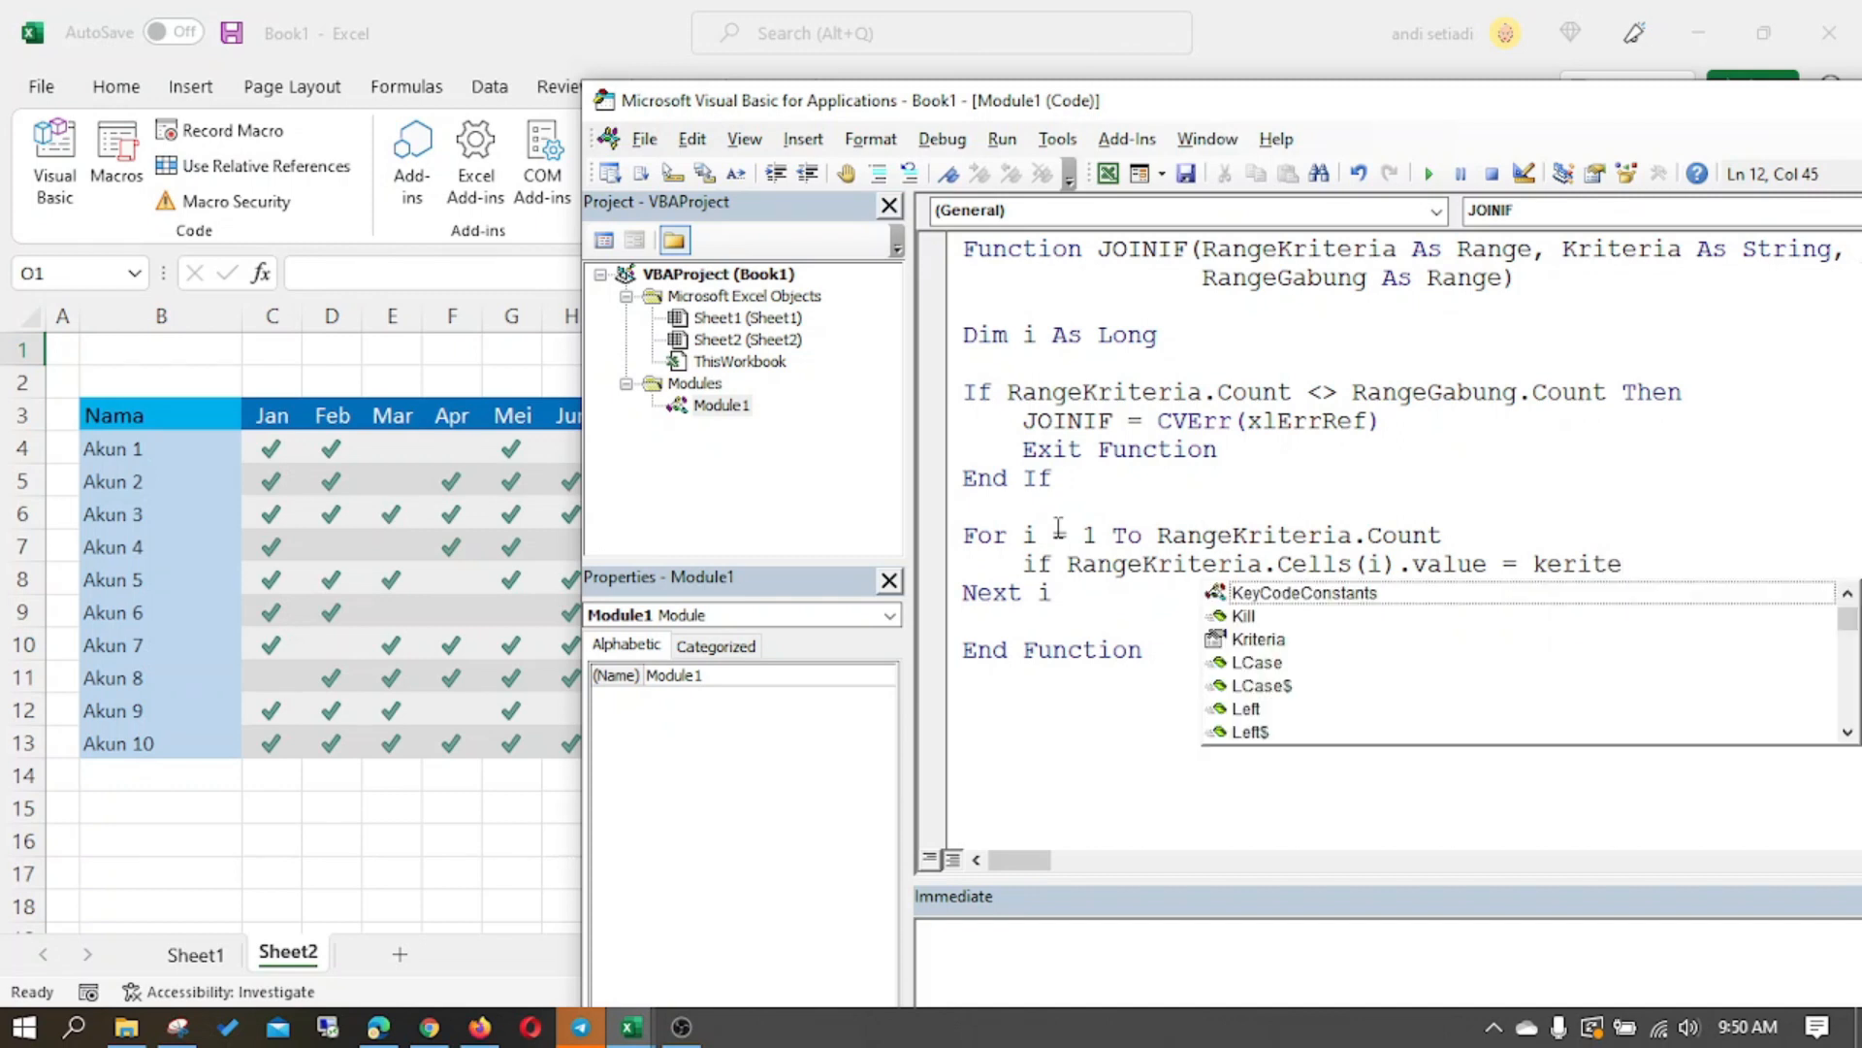
{"action": "key", "text": "Down"}
{"action": "key", "text": "Down"}
{"action": "key", "text": "Tab"}
{"action": "type", "text": "teh"}
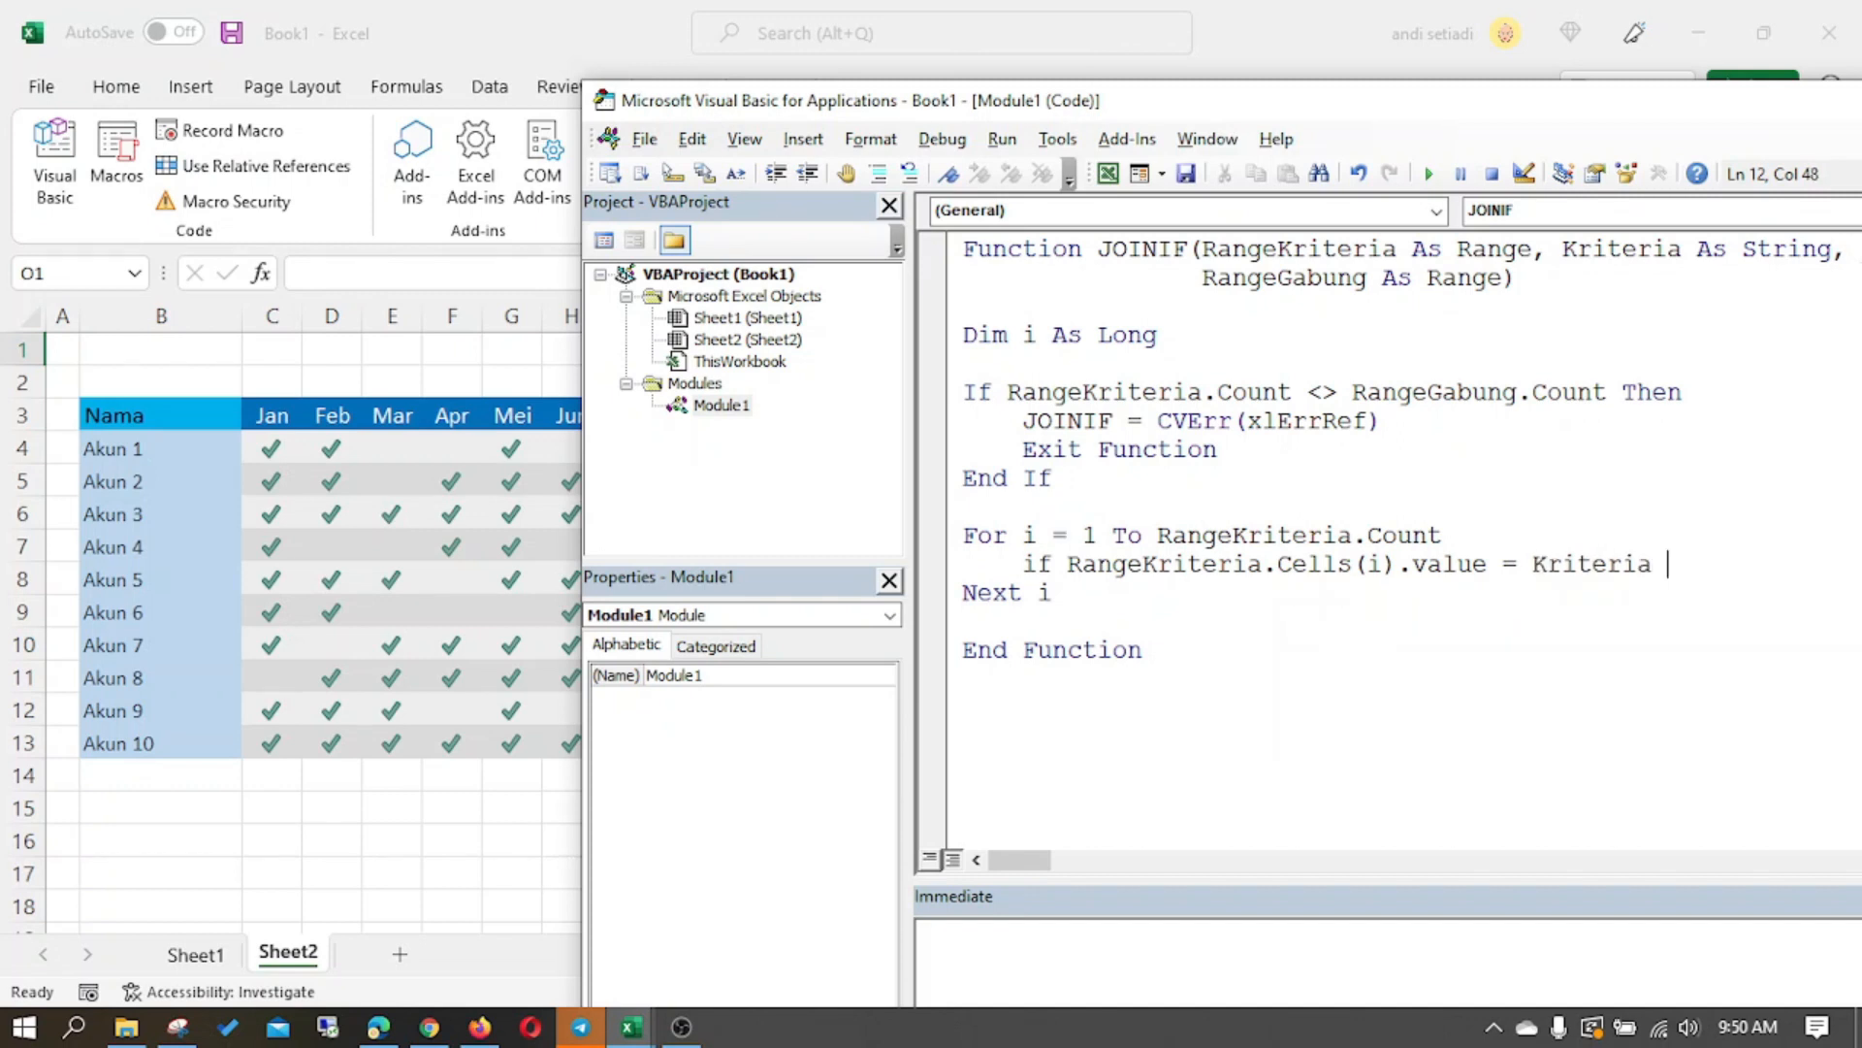
{"action": "key", "text": "BackSpace"}
{"action": "key", "text": "BackSpace"}
{"action": "type", "text": "hen"}
{"action": "key", "text": "Return"}
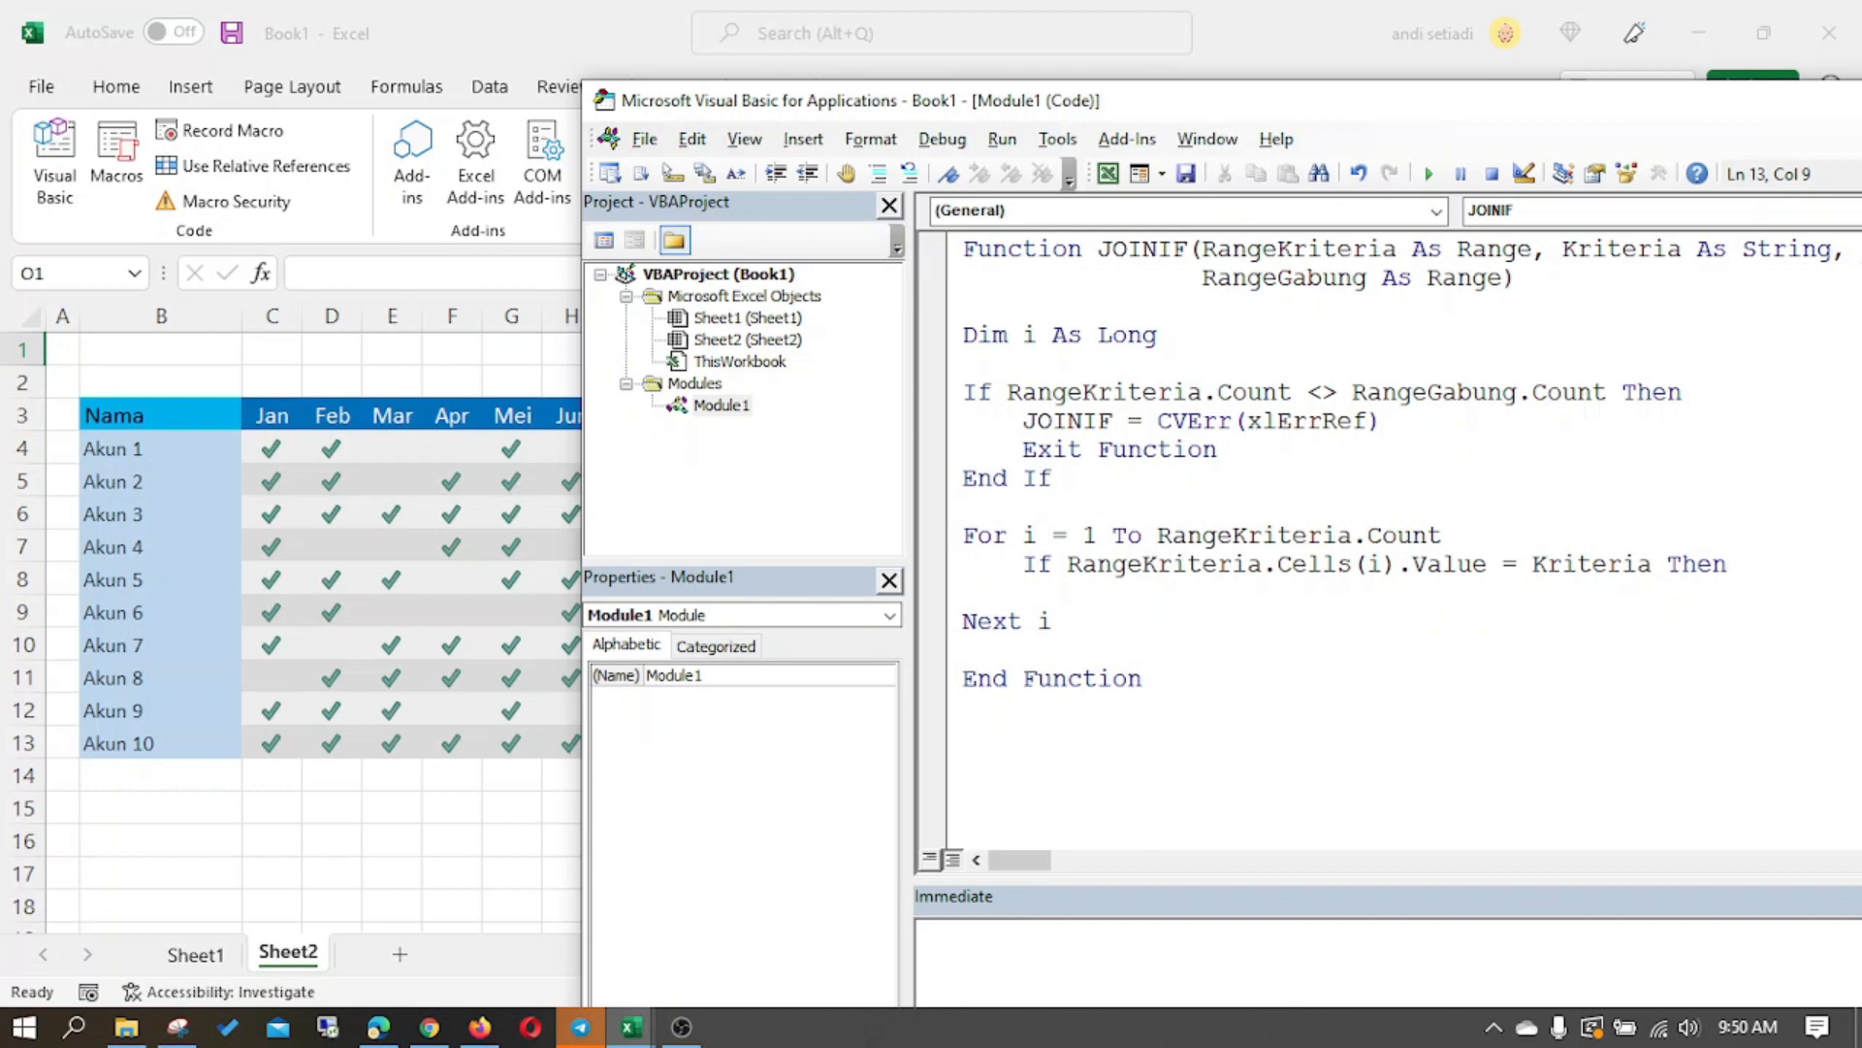
- Add the variable TempT as String to the Dim line after i As Long
{"action": "left_click", "coordinate": [1179, 335]}
{"action": "type", "text": ", Tempt"}
{"action": "key", "text": "BackSpace"}
{"action": "key", "text": "BackSpace"}
{"action": "type", "text": "T as r"}
{"action": "key", "text": "BackSpace"}
{"action": "type", "text": "sy"}
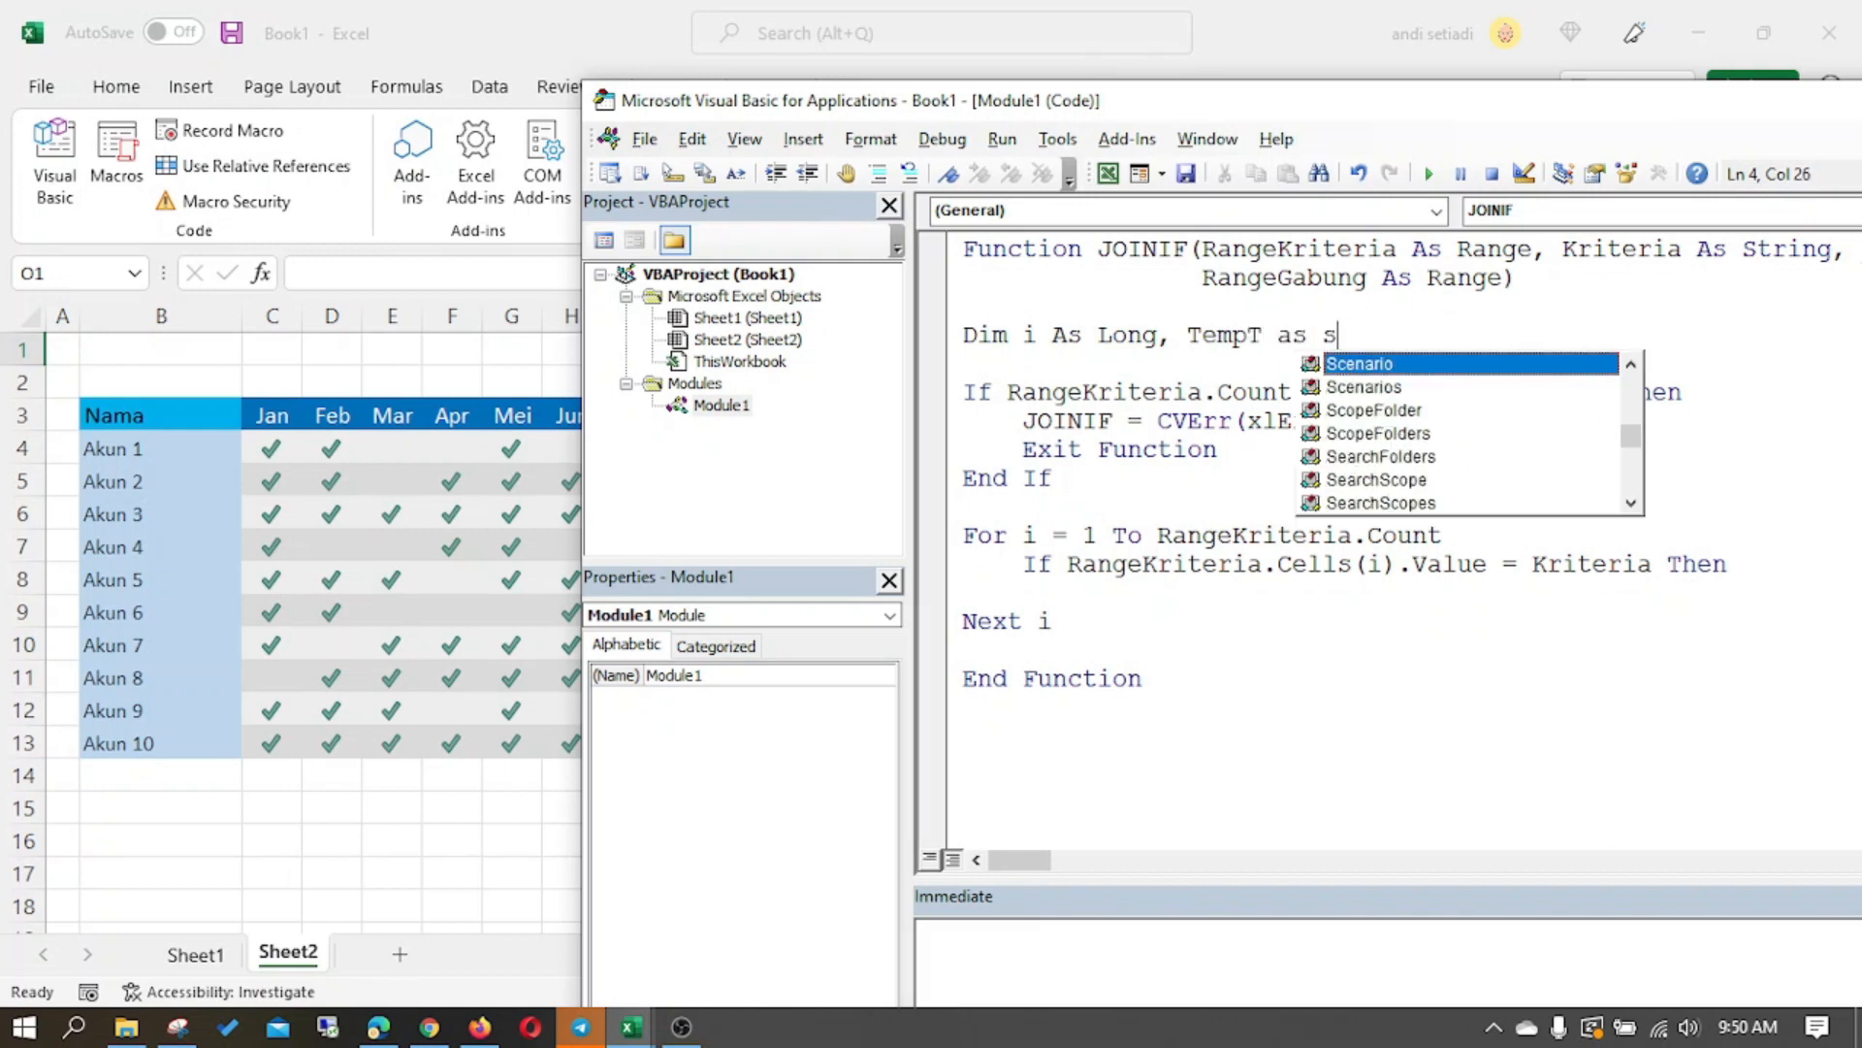
{"action": "key", "text": "BackSpace"}
{"action": "type", "text": "tring"}
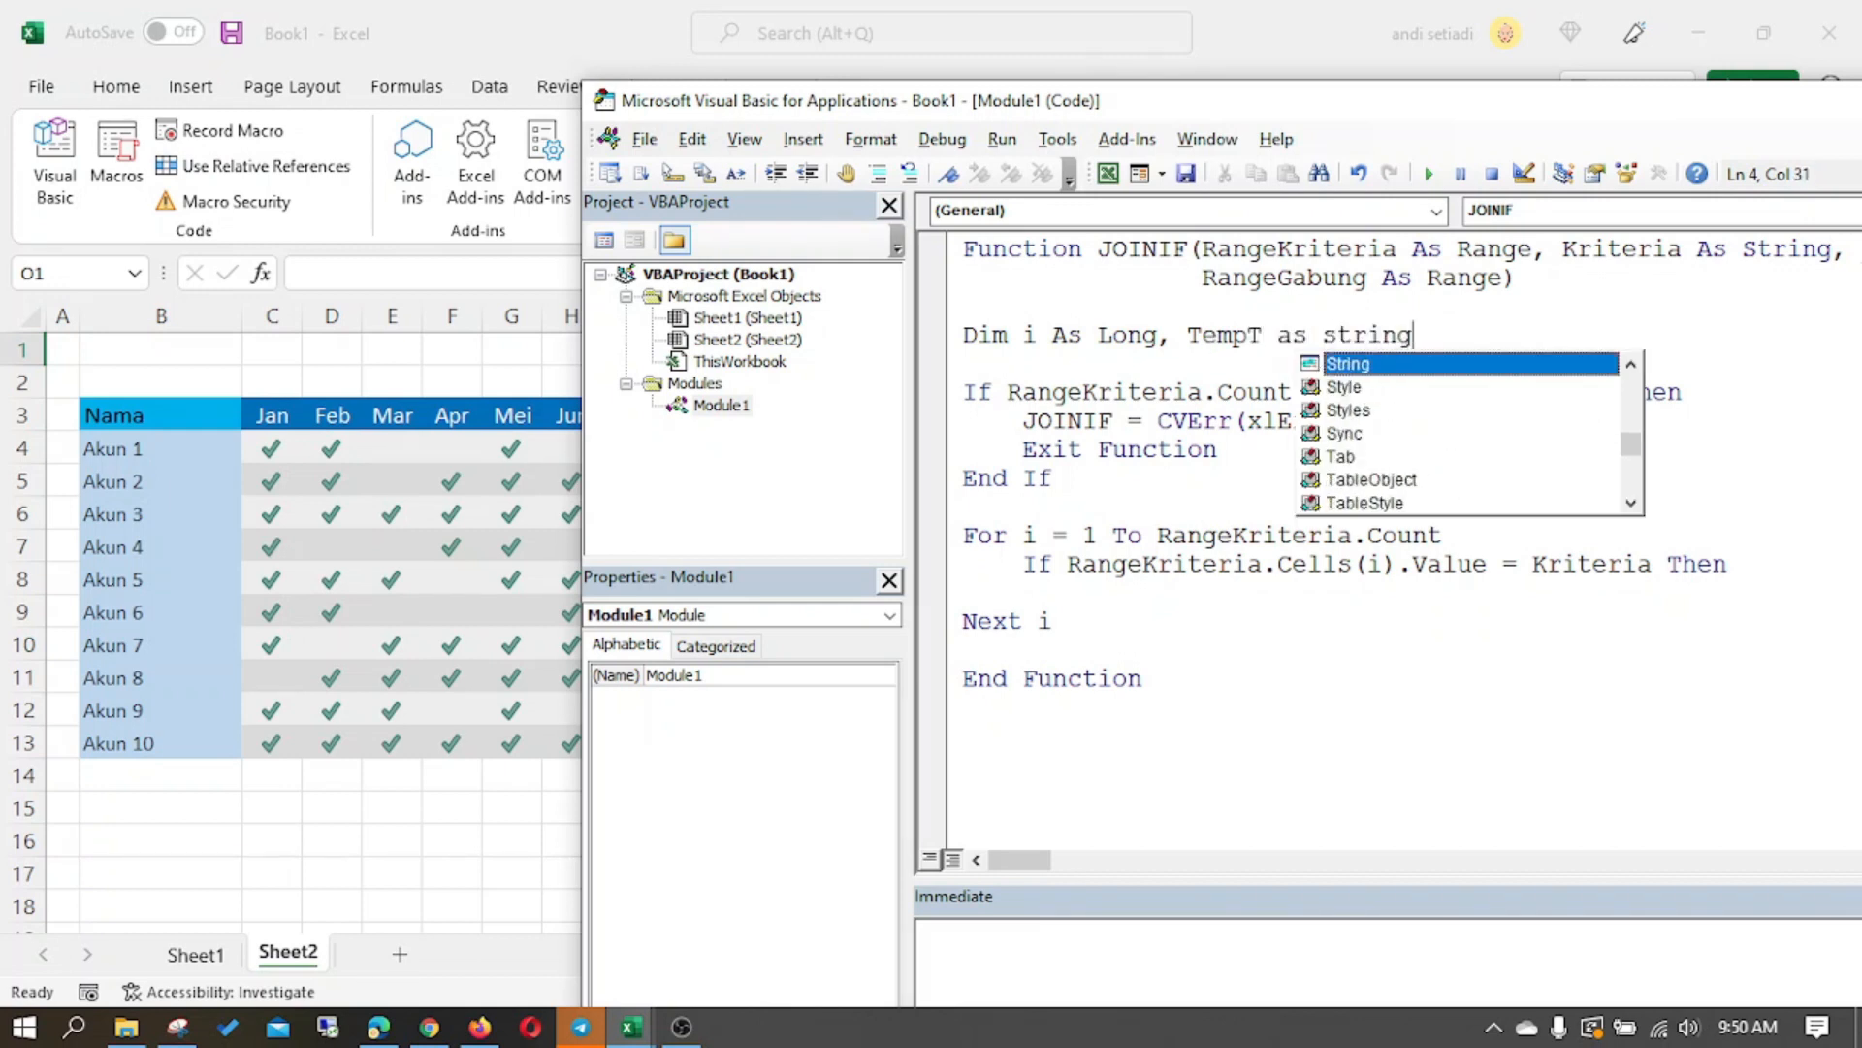
{"action": "left_click", "coordinate": [1213, 357]}
- Inside the loop's If block, append each match with TempT = TempT & "," & RangeGabung.Cells(i).Value
{"action": "left_click", "coordinate": [1146, 588]}
{"action": "type", "text": "tempt = tempt"}
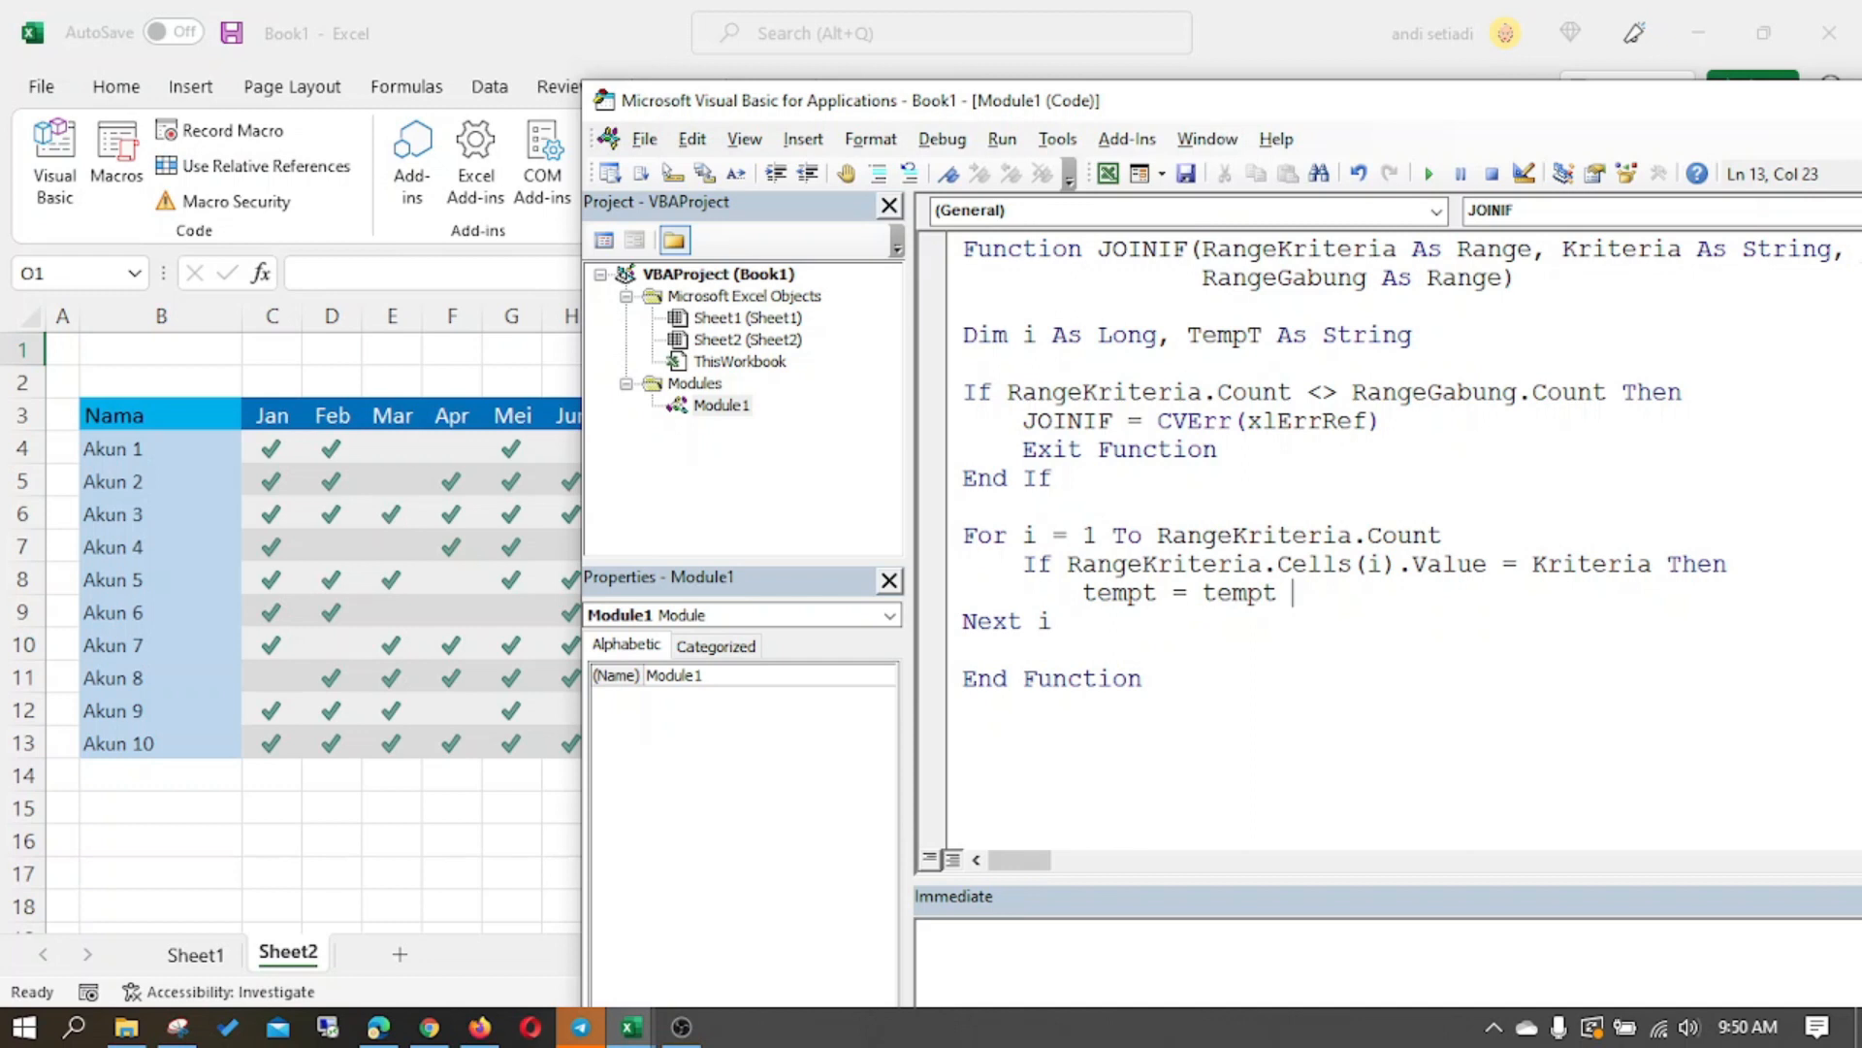
{"action": "type", "text": " & \",\" & rang"}
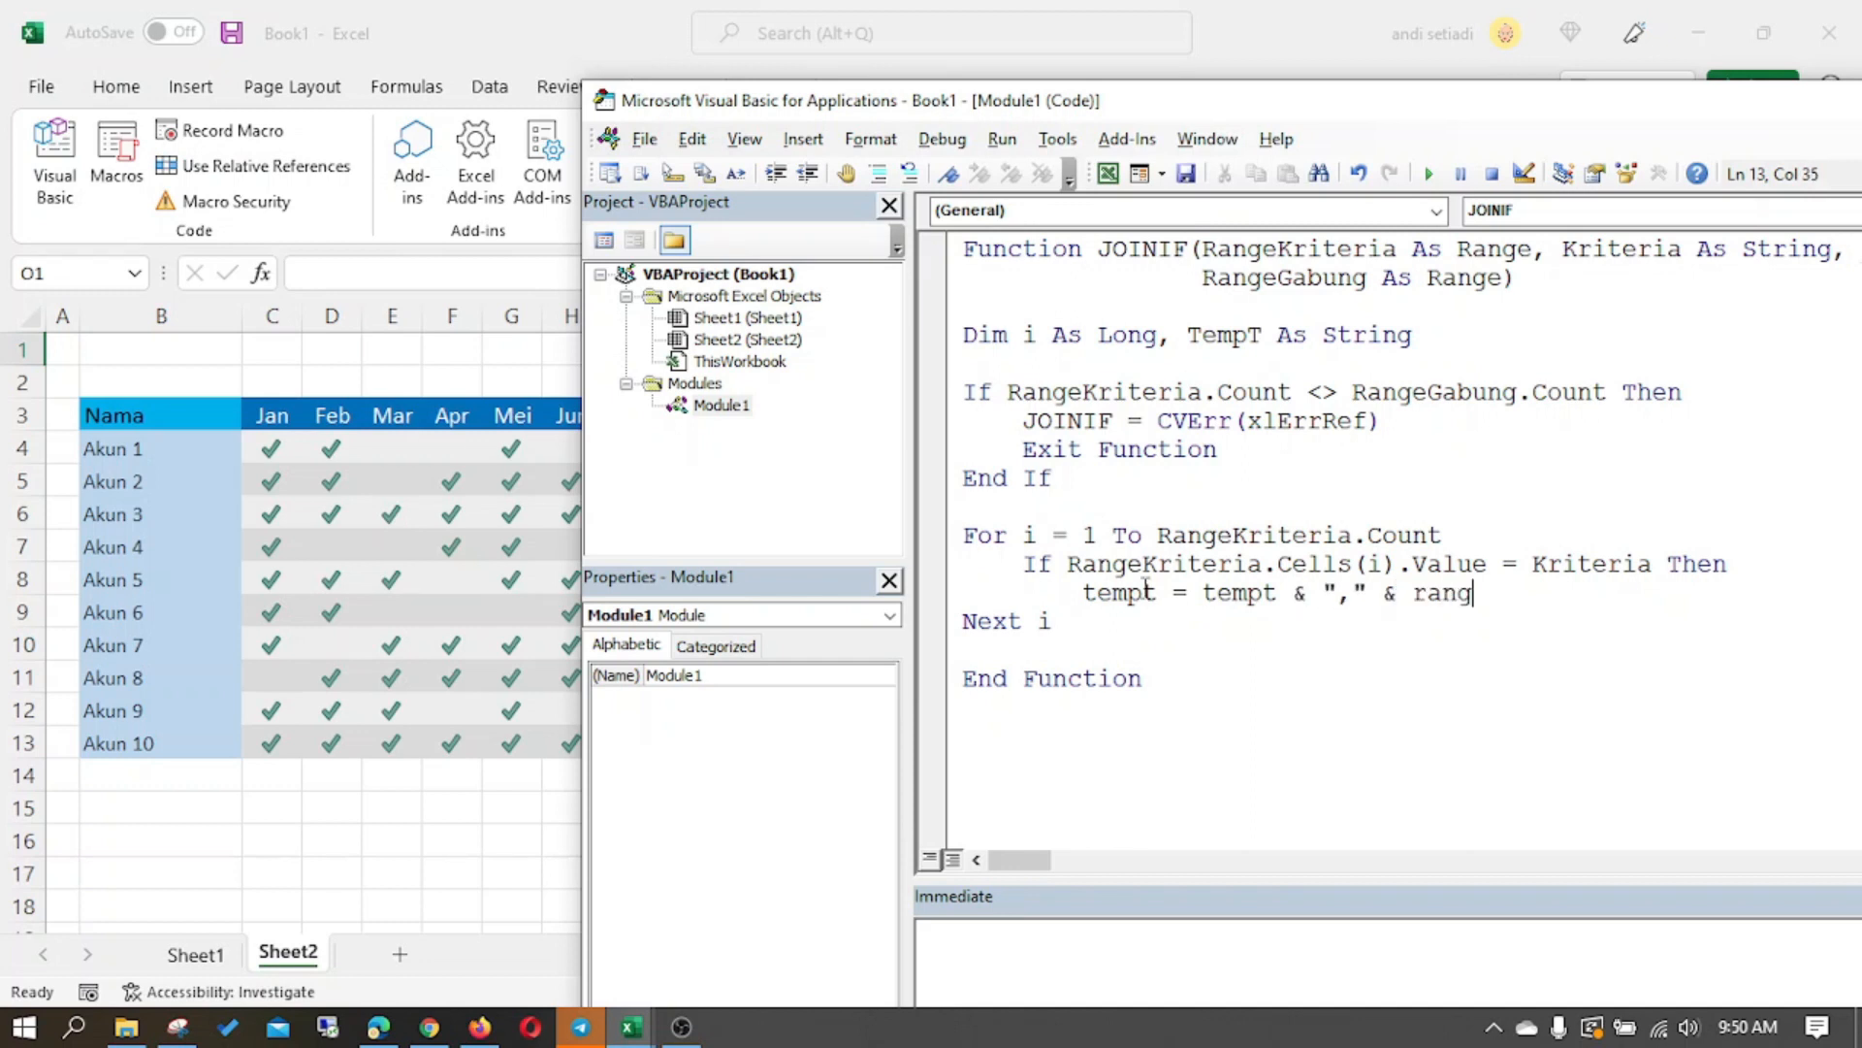
{"action": "key", "text": "ctrl+space"}
{"action": "key", "text": "Down"}
{"action": "type", "text": ".ce"}
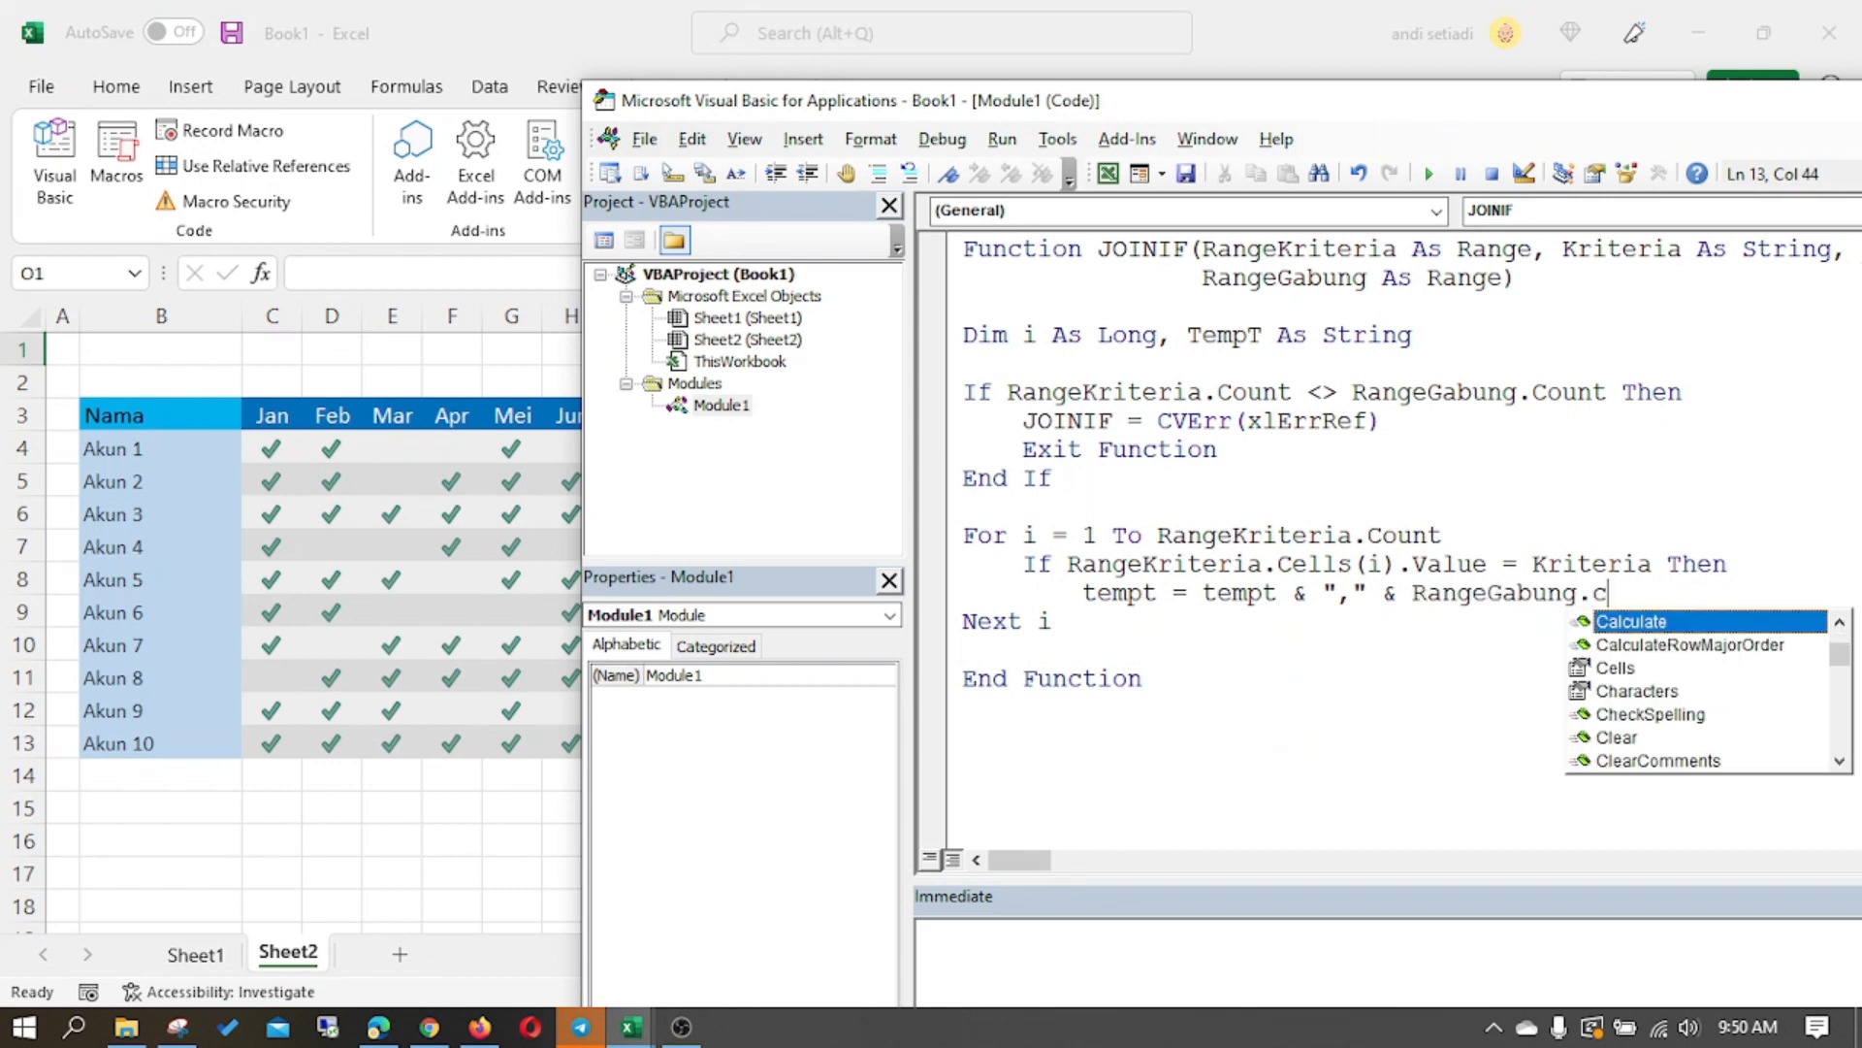
{"action": "key", "text": "Tab"}
{"action": "type", "text": "(i).val"}
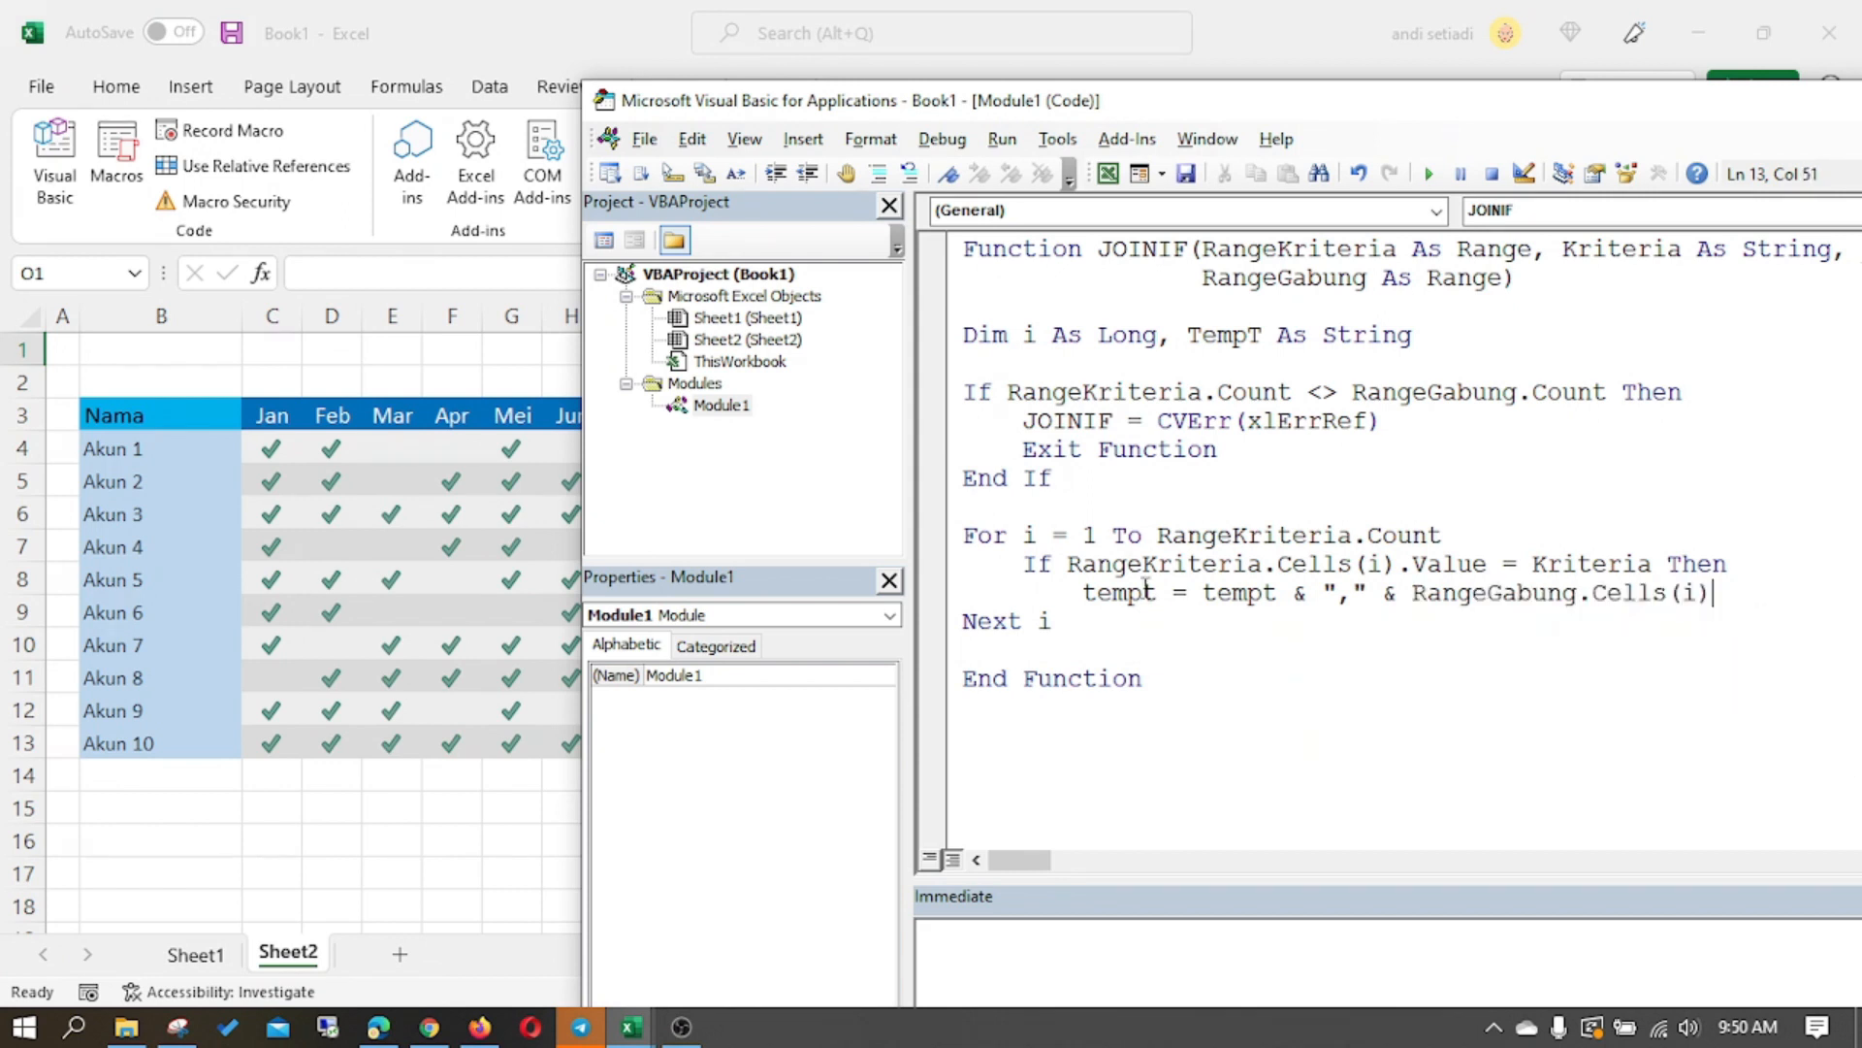
{"action": "key", "text": "Tab"}
- Close the inner block with End If and add JOINIF = TempT just above End Function
{"action": "key", "text": "Return"}
{"action": "key", "text": "shift+Tab"}
{"action": "type", "text": "end if"}
{"action": "key", "text": "Down"}
{"action": "key", "text": "Down"}
{"action": "key", "text": "Return"}
{"action": "type", "text": "joi"}
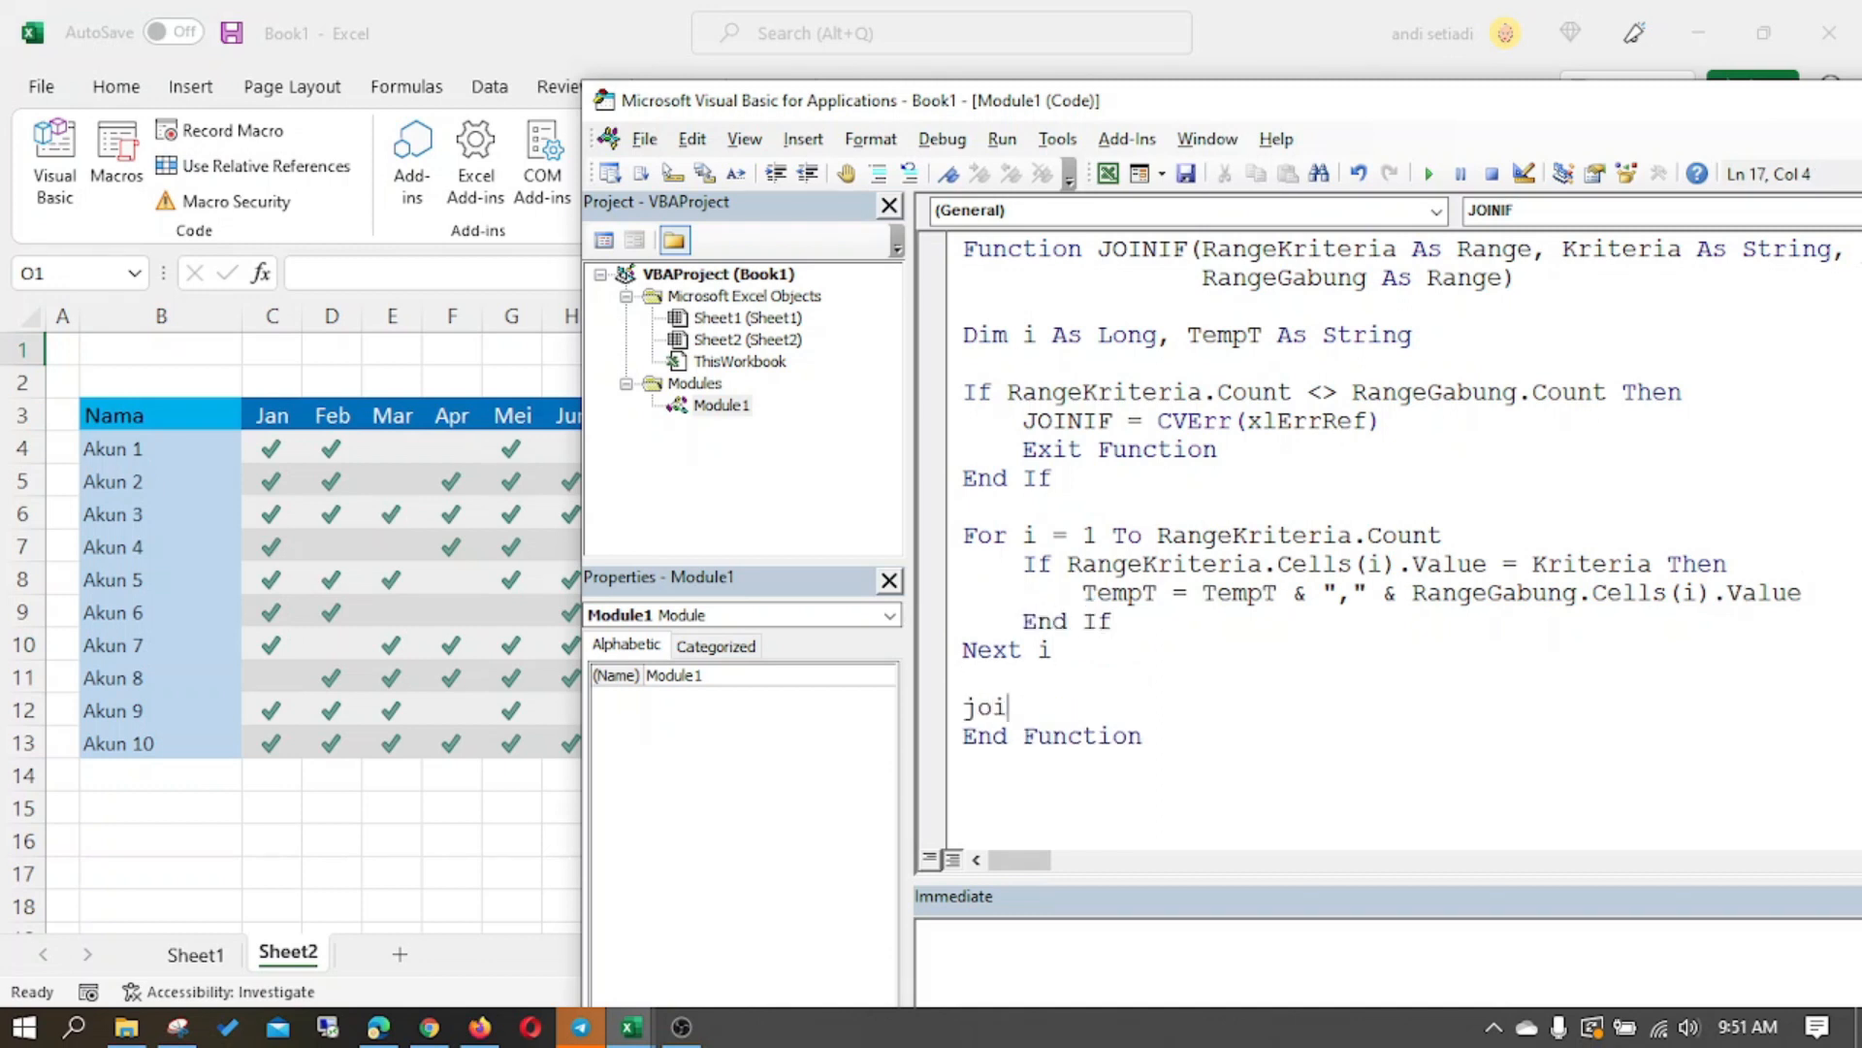
{"action": "type", "text": "nif= tempt"}
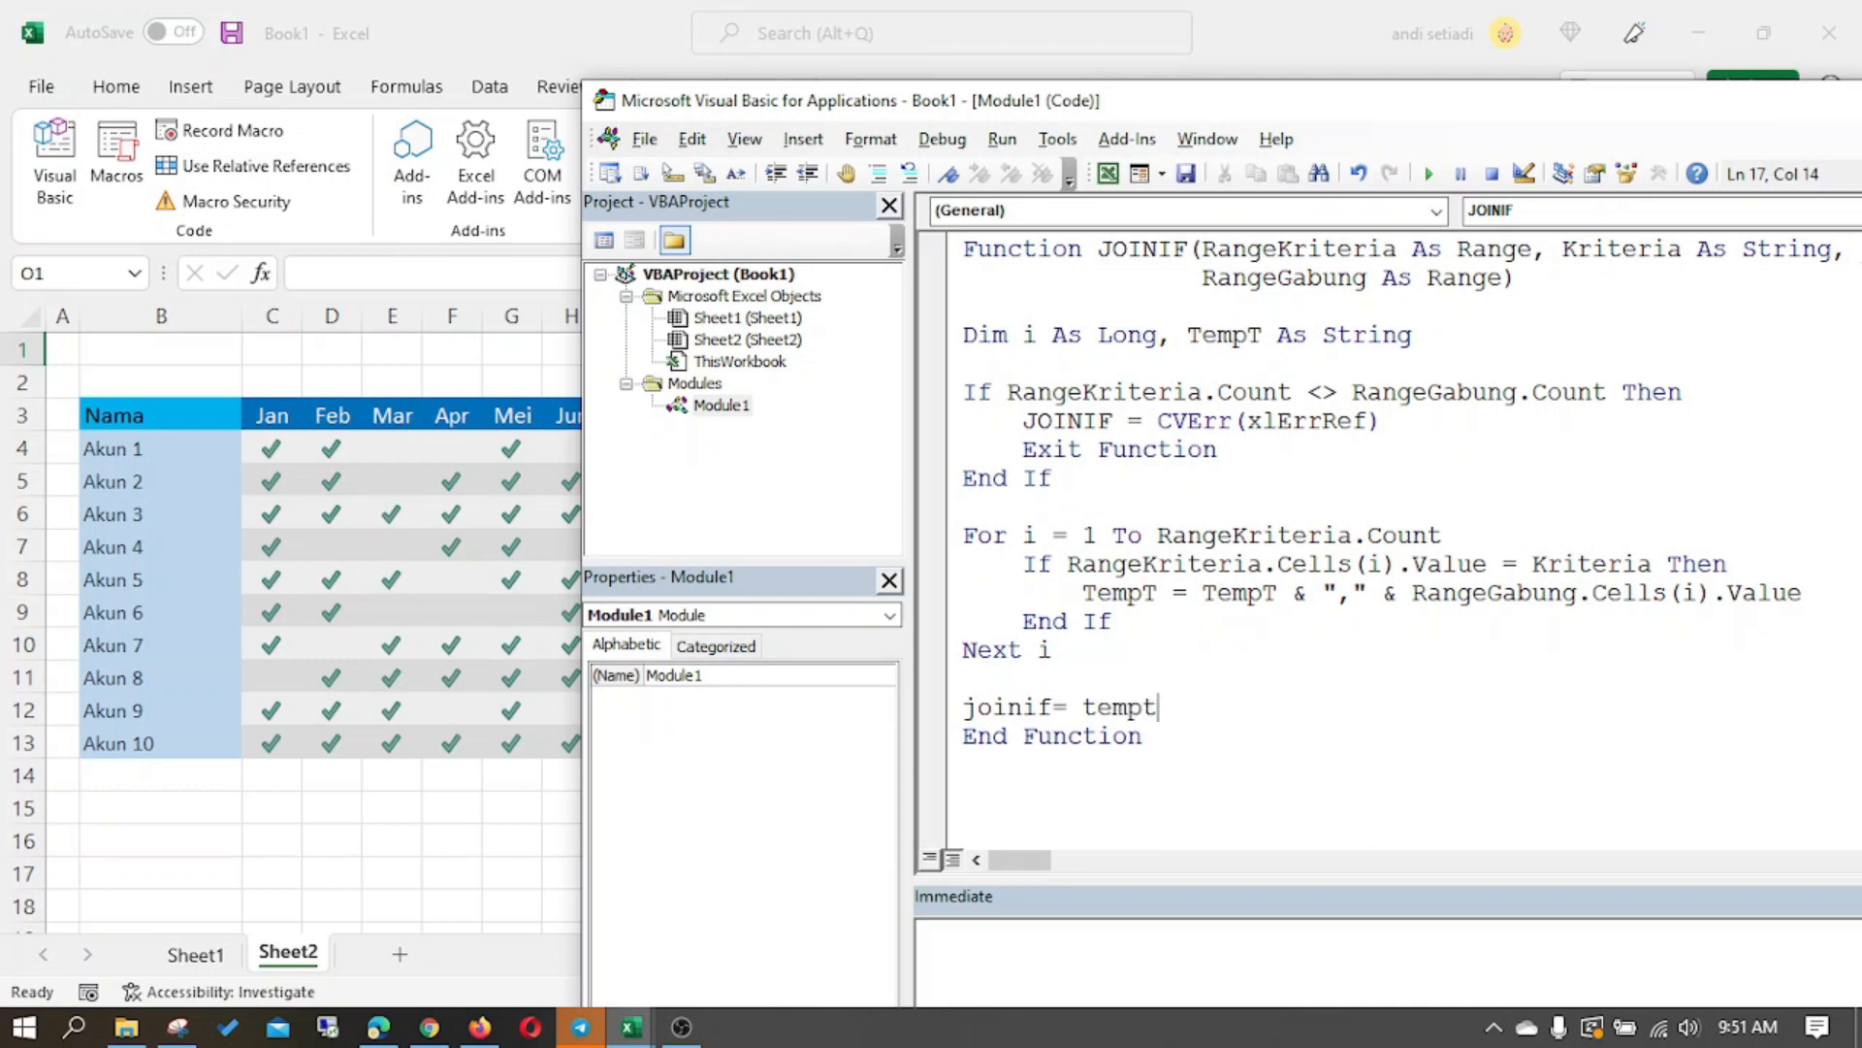
{"action": "key", "text": "Down"}
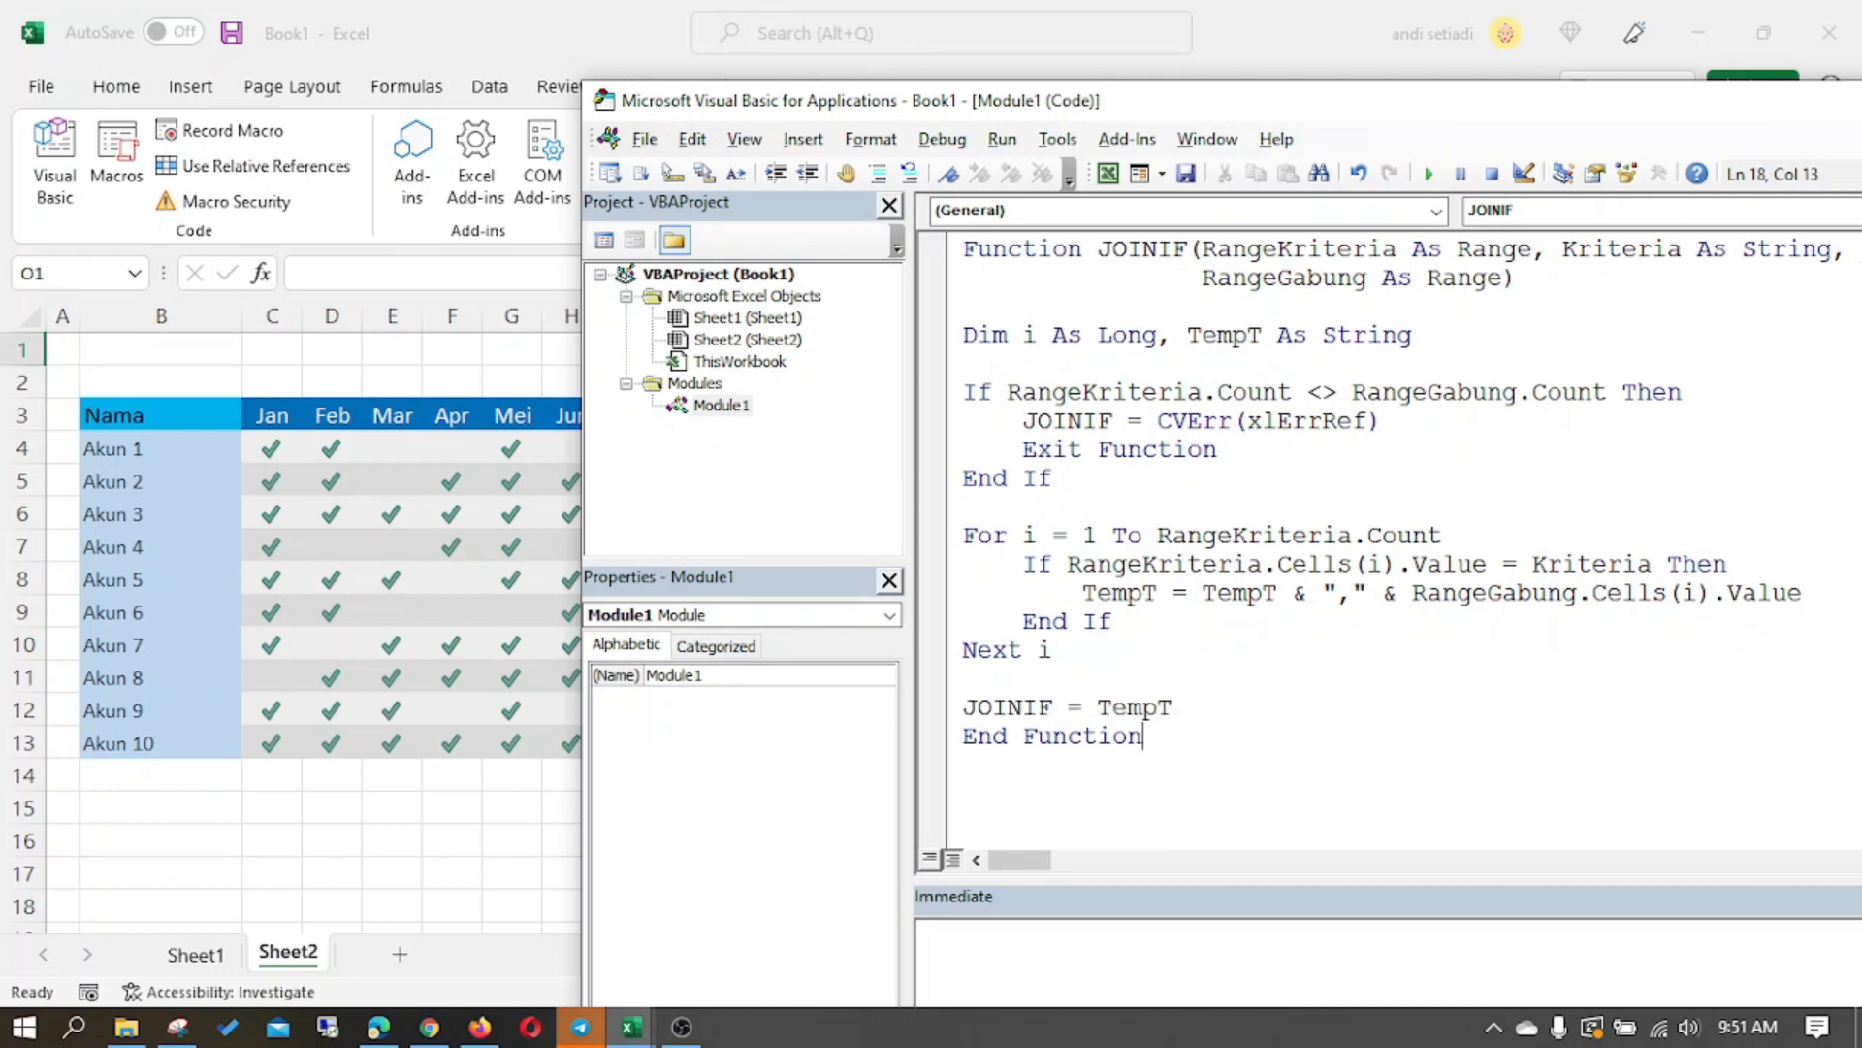
- Switch to the Excel worksheet and enter =JOINIF(C4:N4,"",C3:N3) in O4 for Akun 1
{"action": "left_click", "coordinate": [534, 800]}
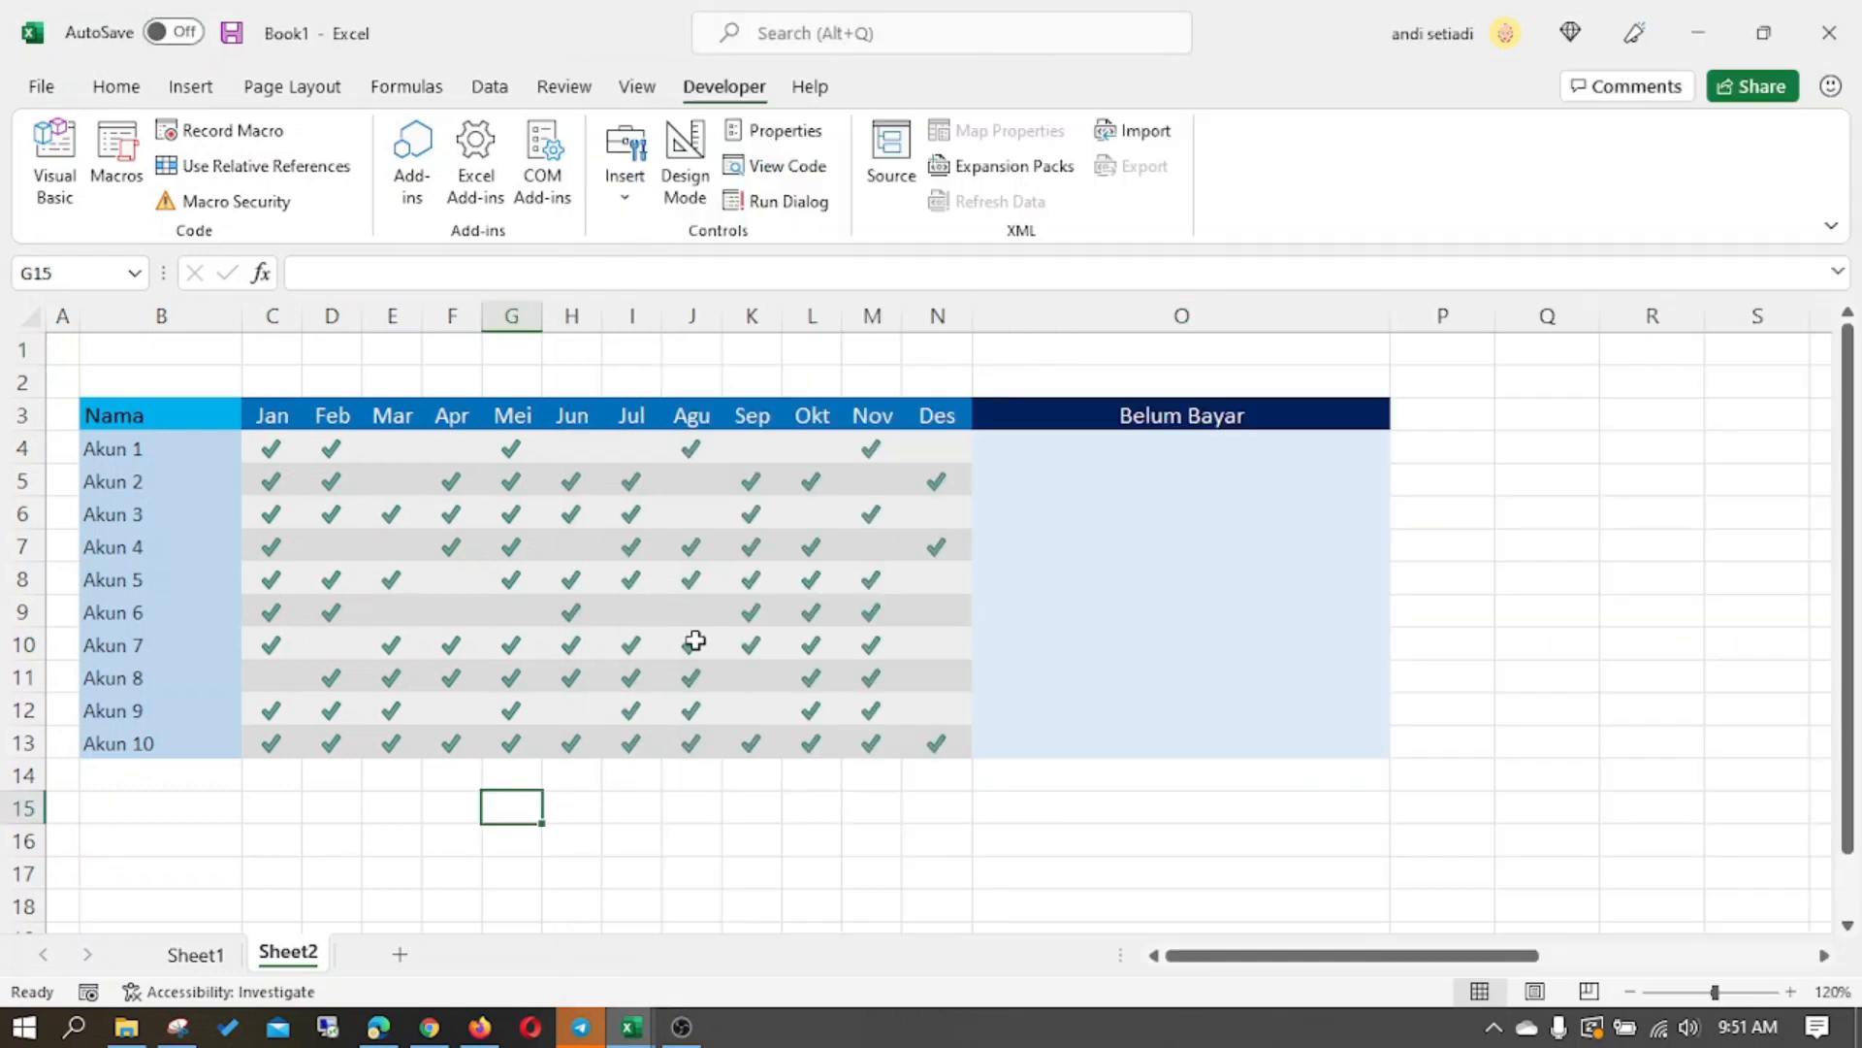
{"action": "left_click", "coordinate": [1015, 449]}
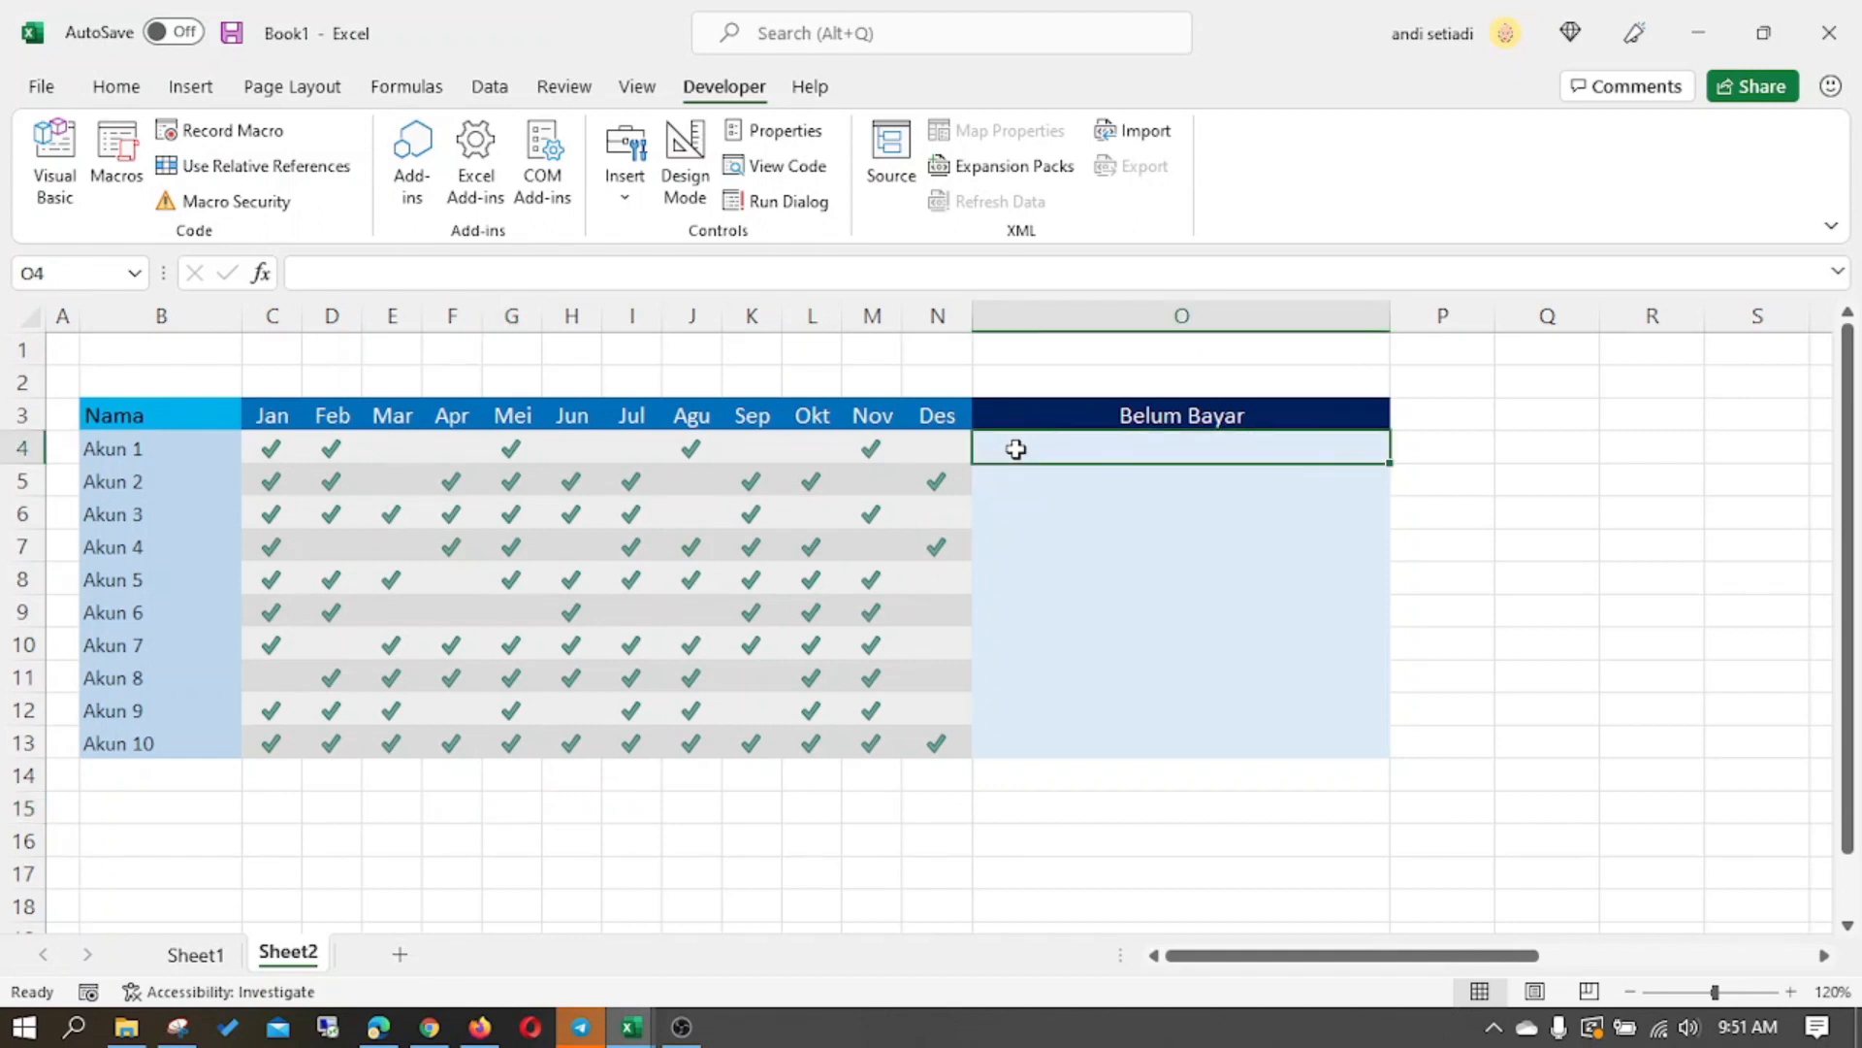
{"action": "type", "text": "=join"}
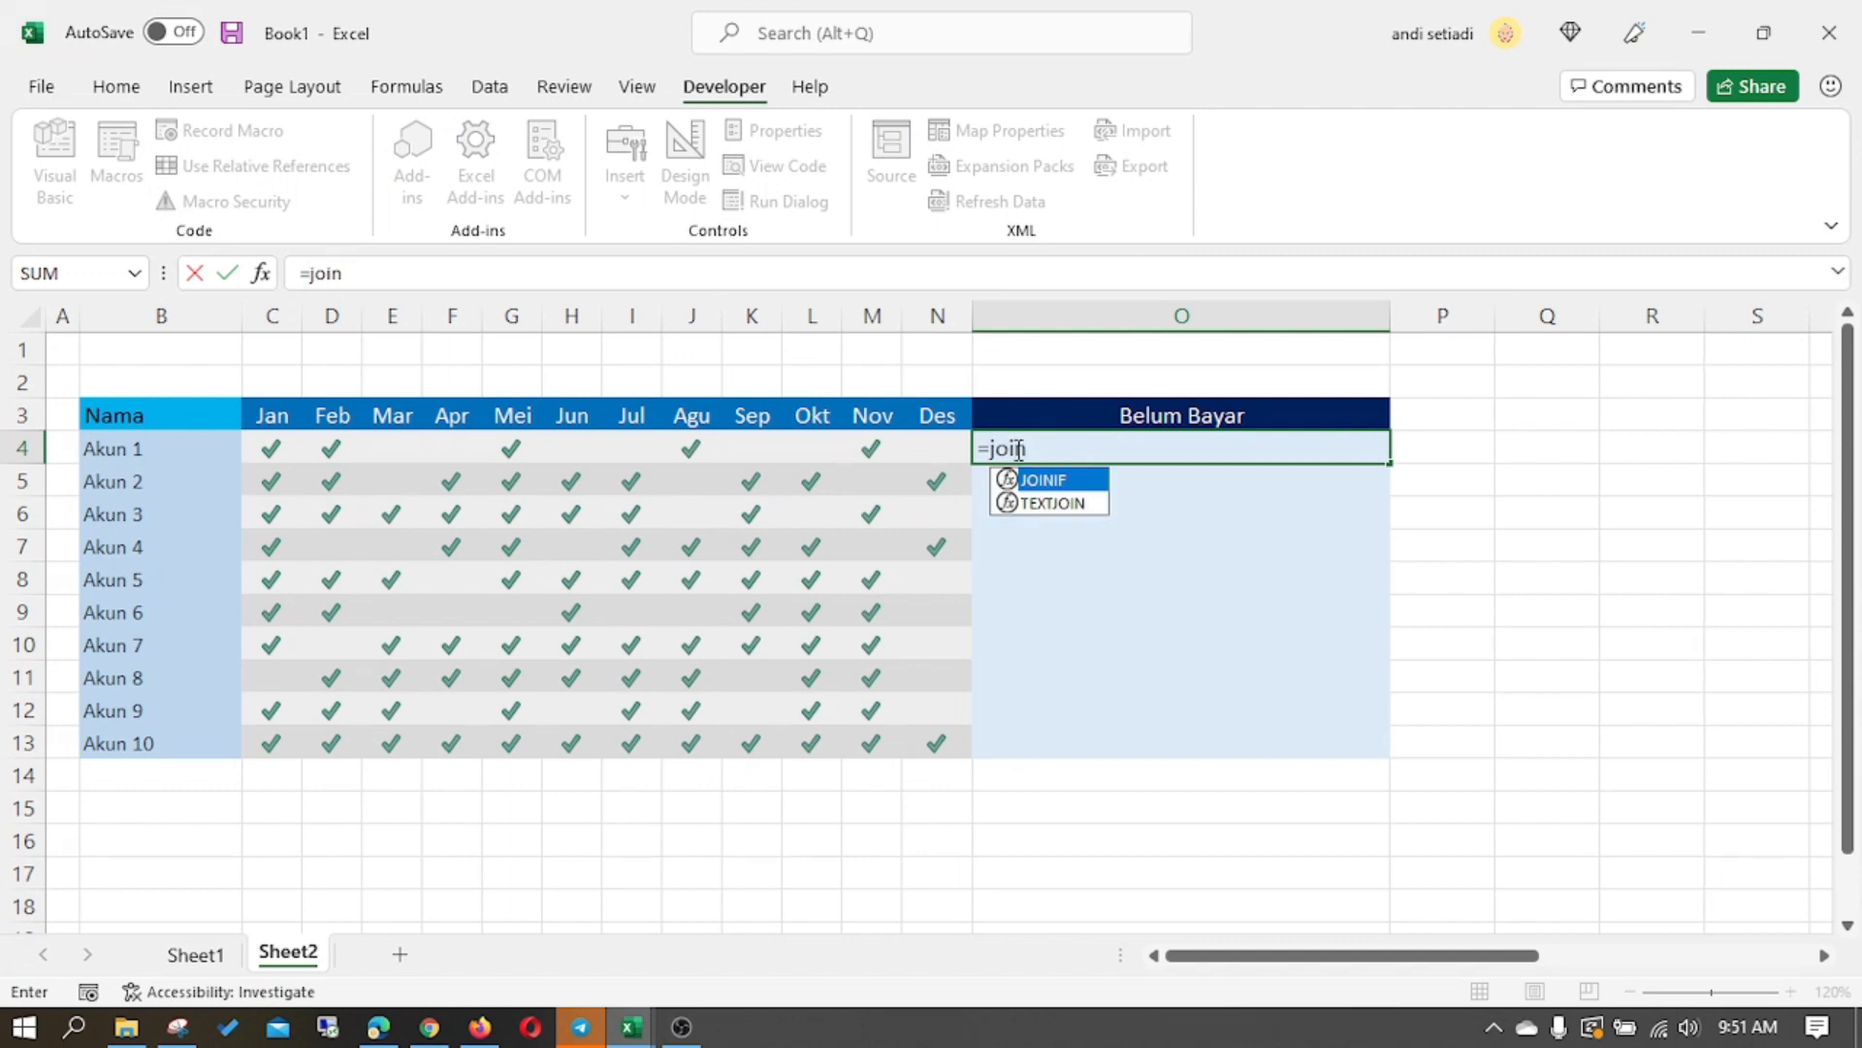
{"action": "double_click", "coordinate": [1094, 482]}
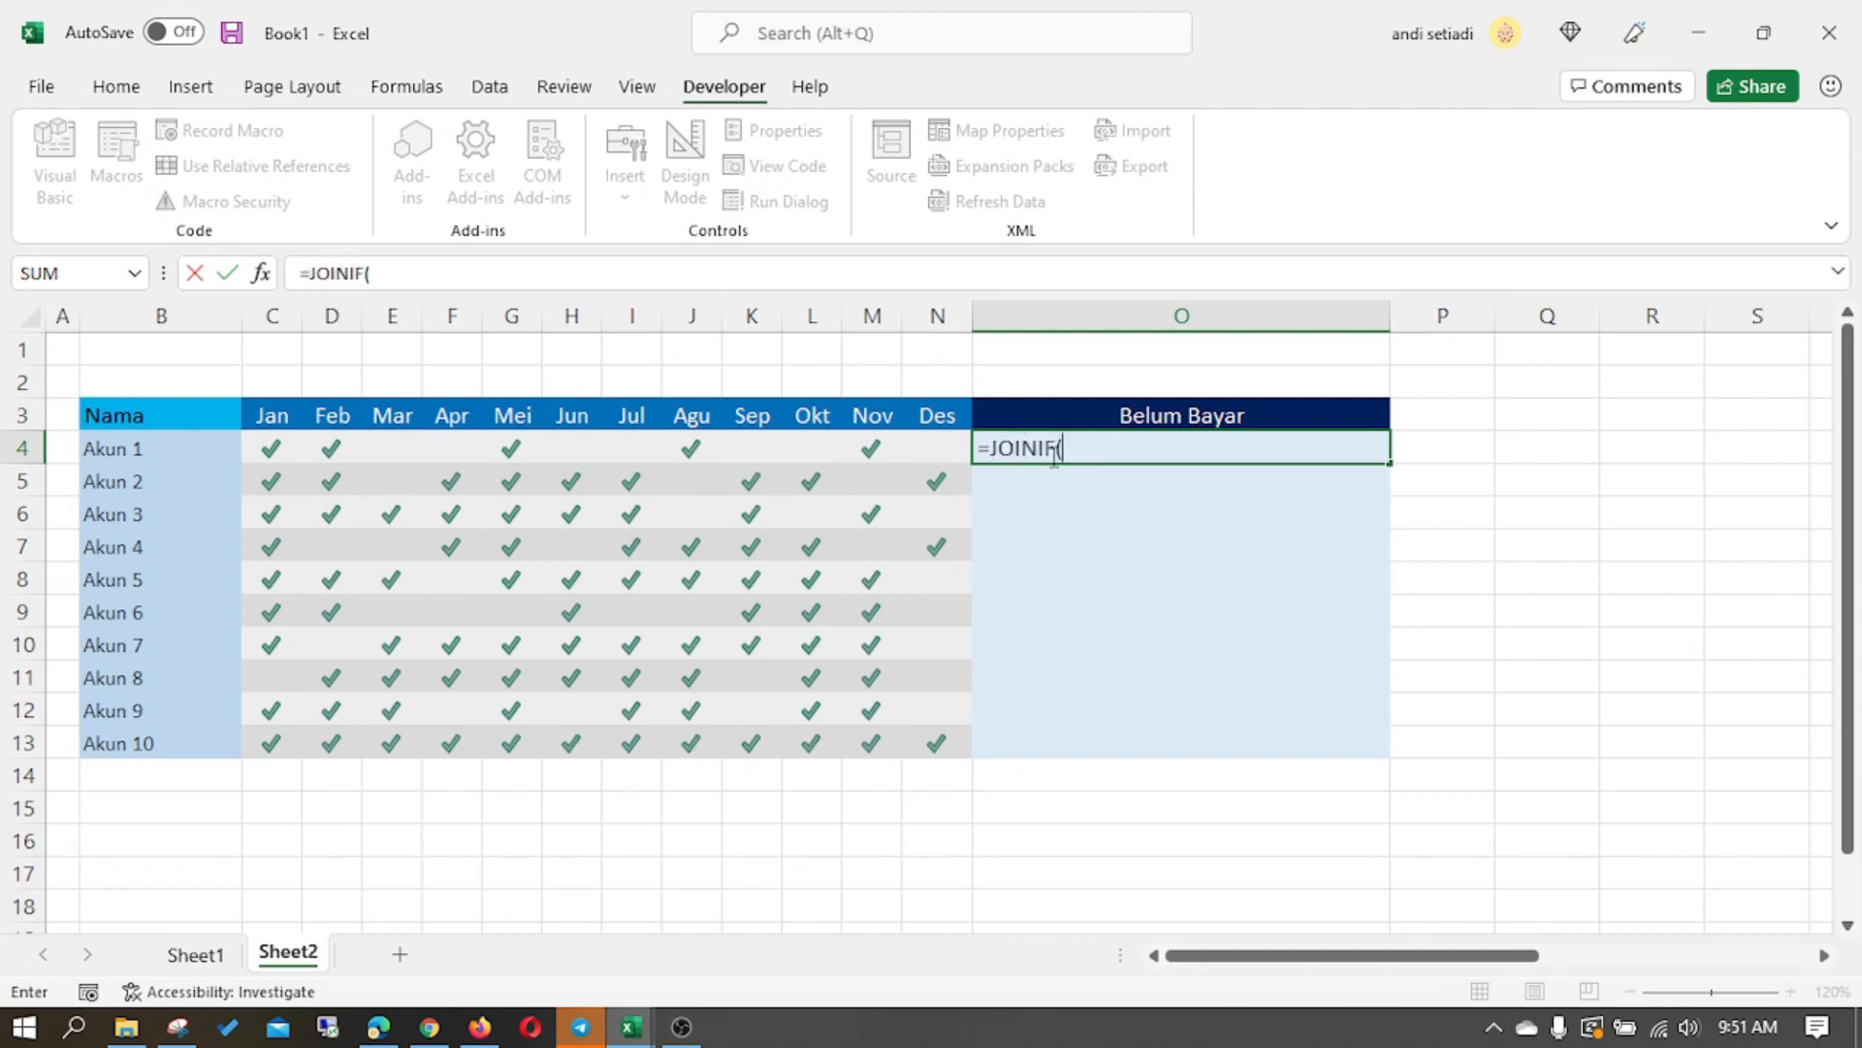
{"action": "left_click_drag", "start_coordinate": [258, 446], "coordinate": [919, 442]}
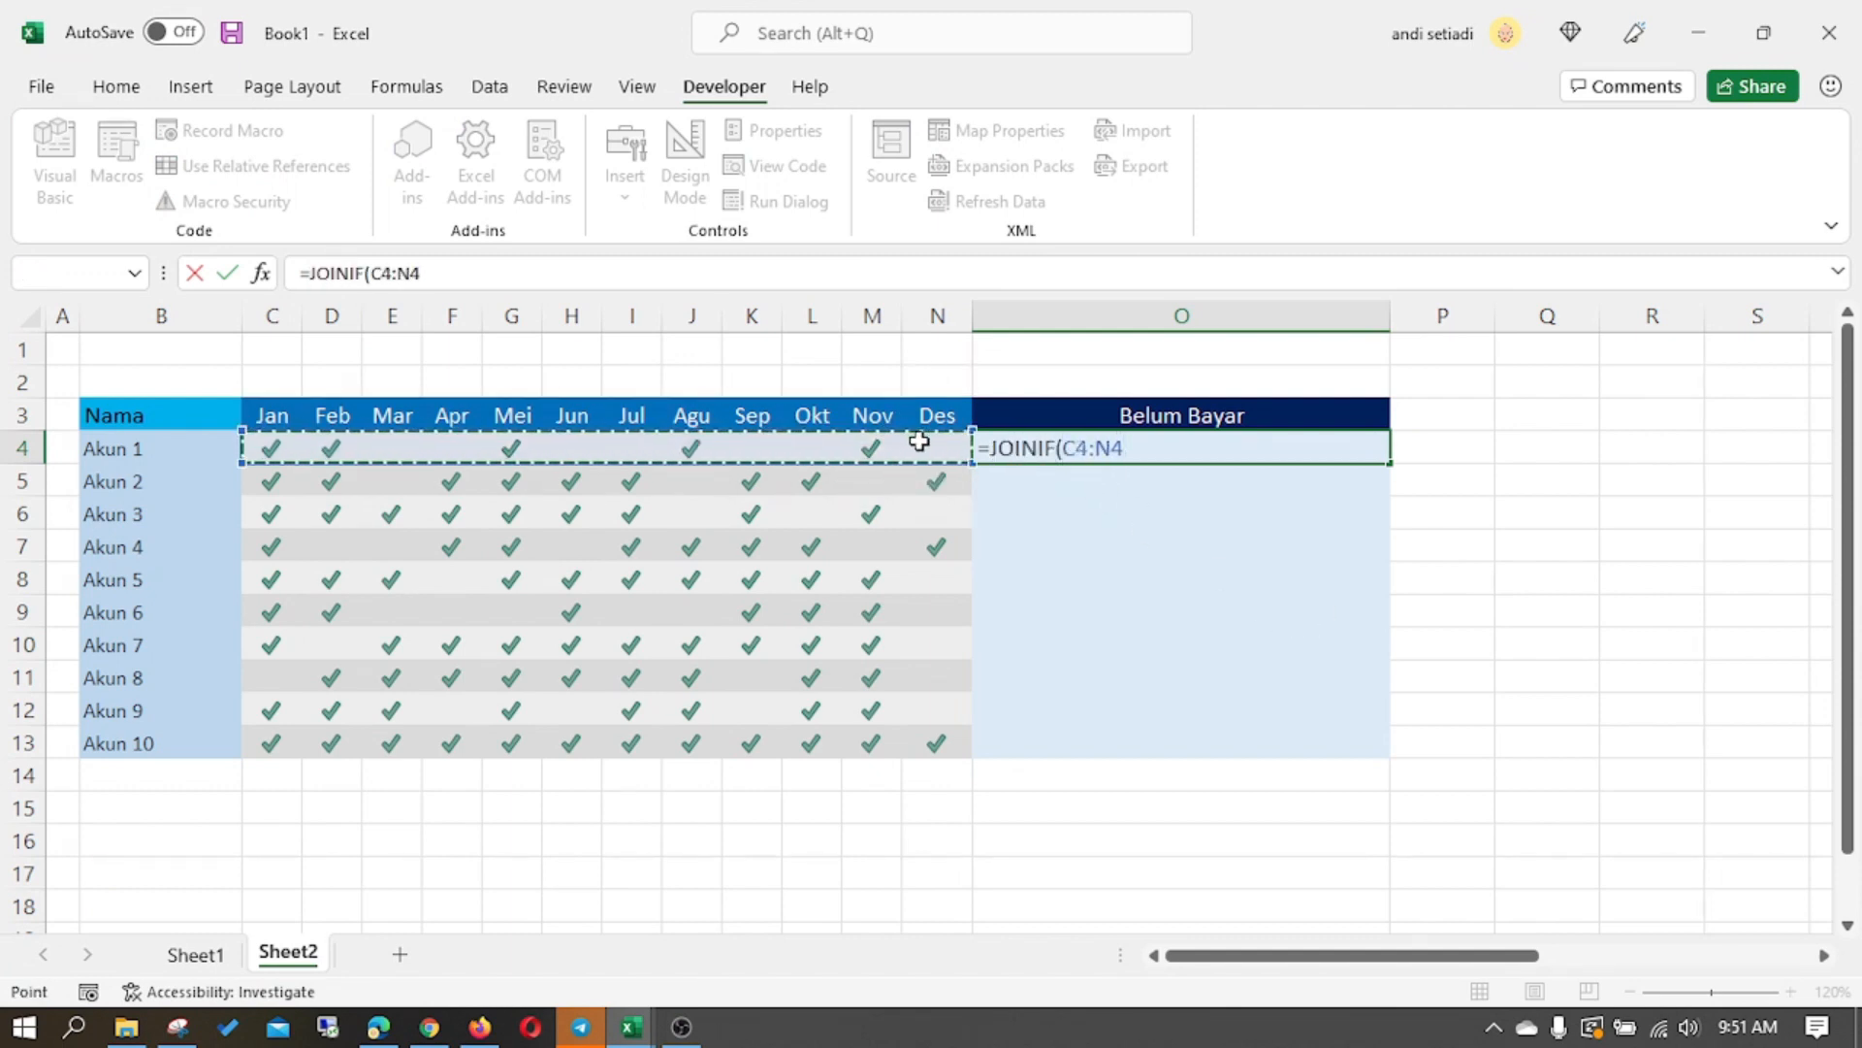
{"action": "type", "text": ",\"\","}
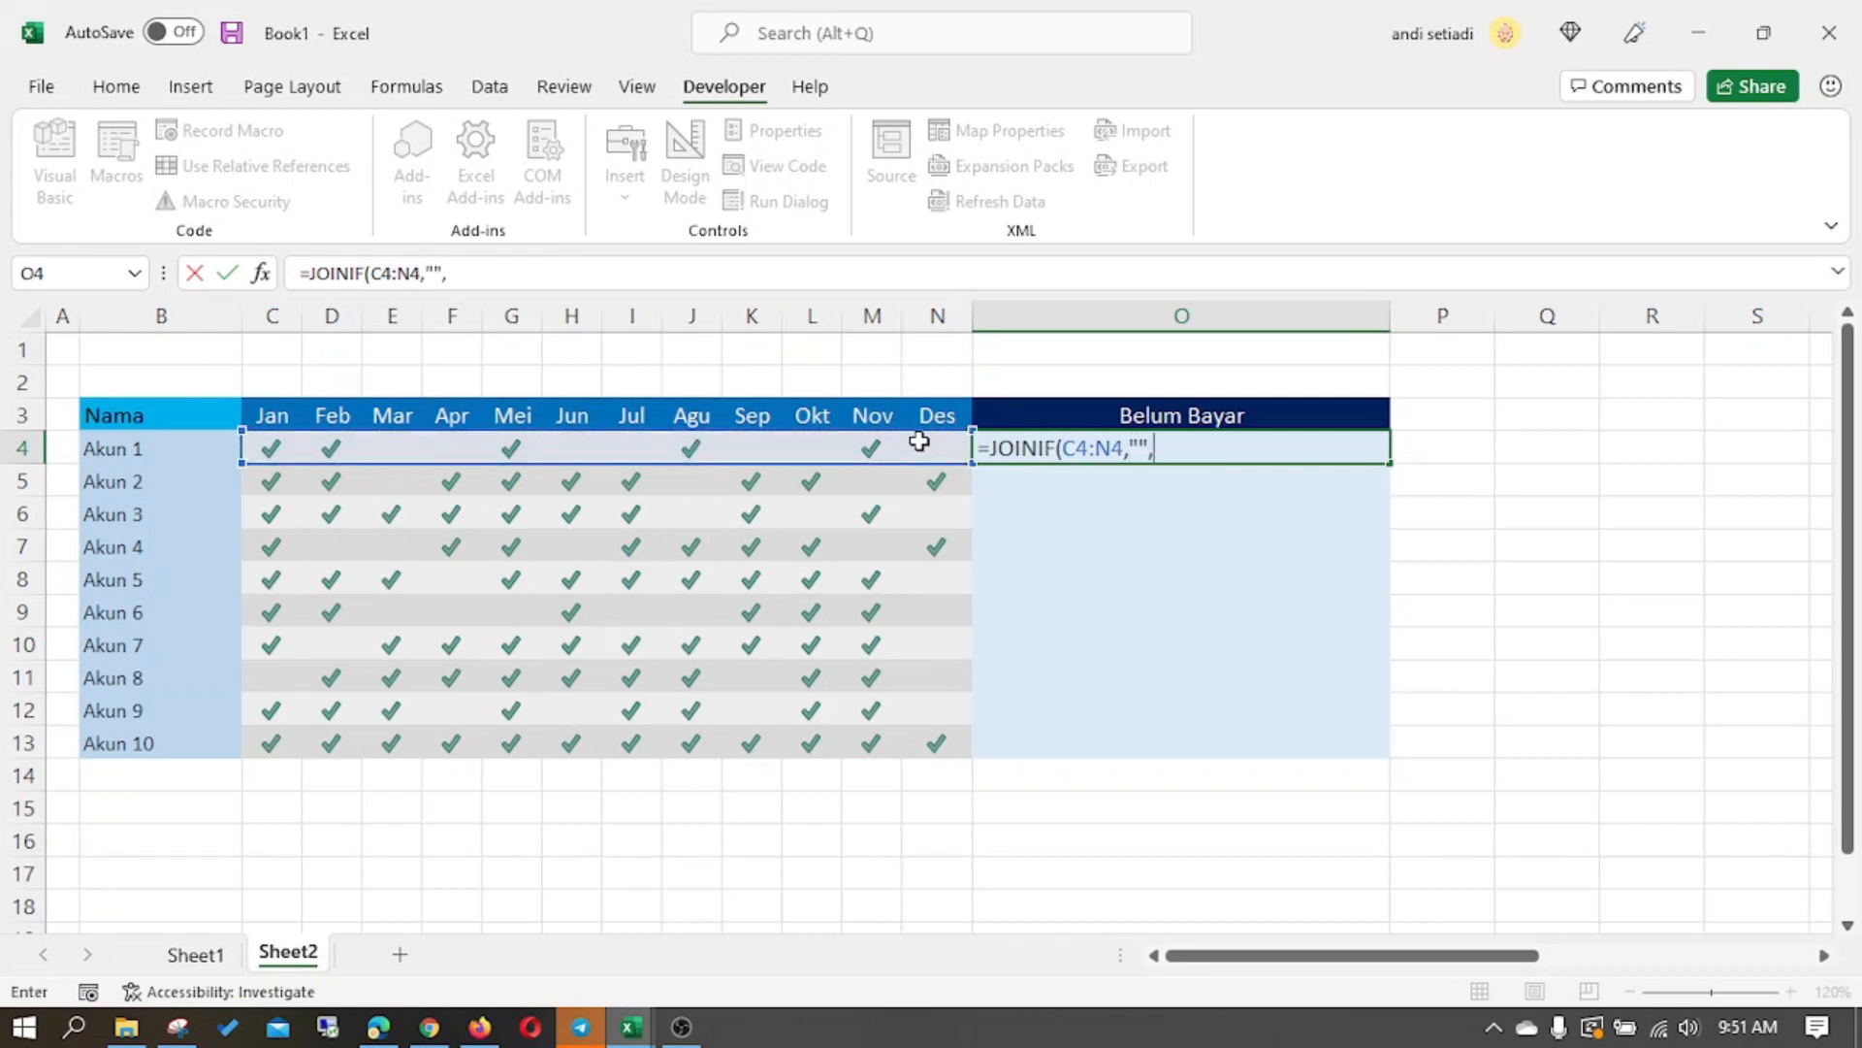
{"action": "left_click_drag", "start_coordinate": [269, 415], "coordinate": [950, 408]}
{"action": "type", "text": ")"}
{"action": "key", "text": "Return"}
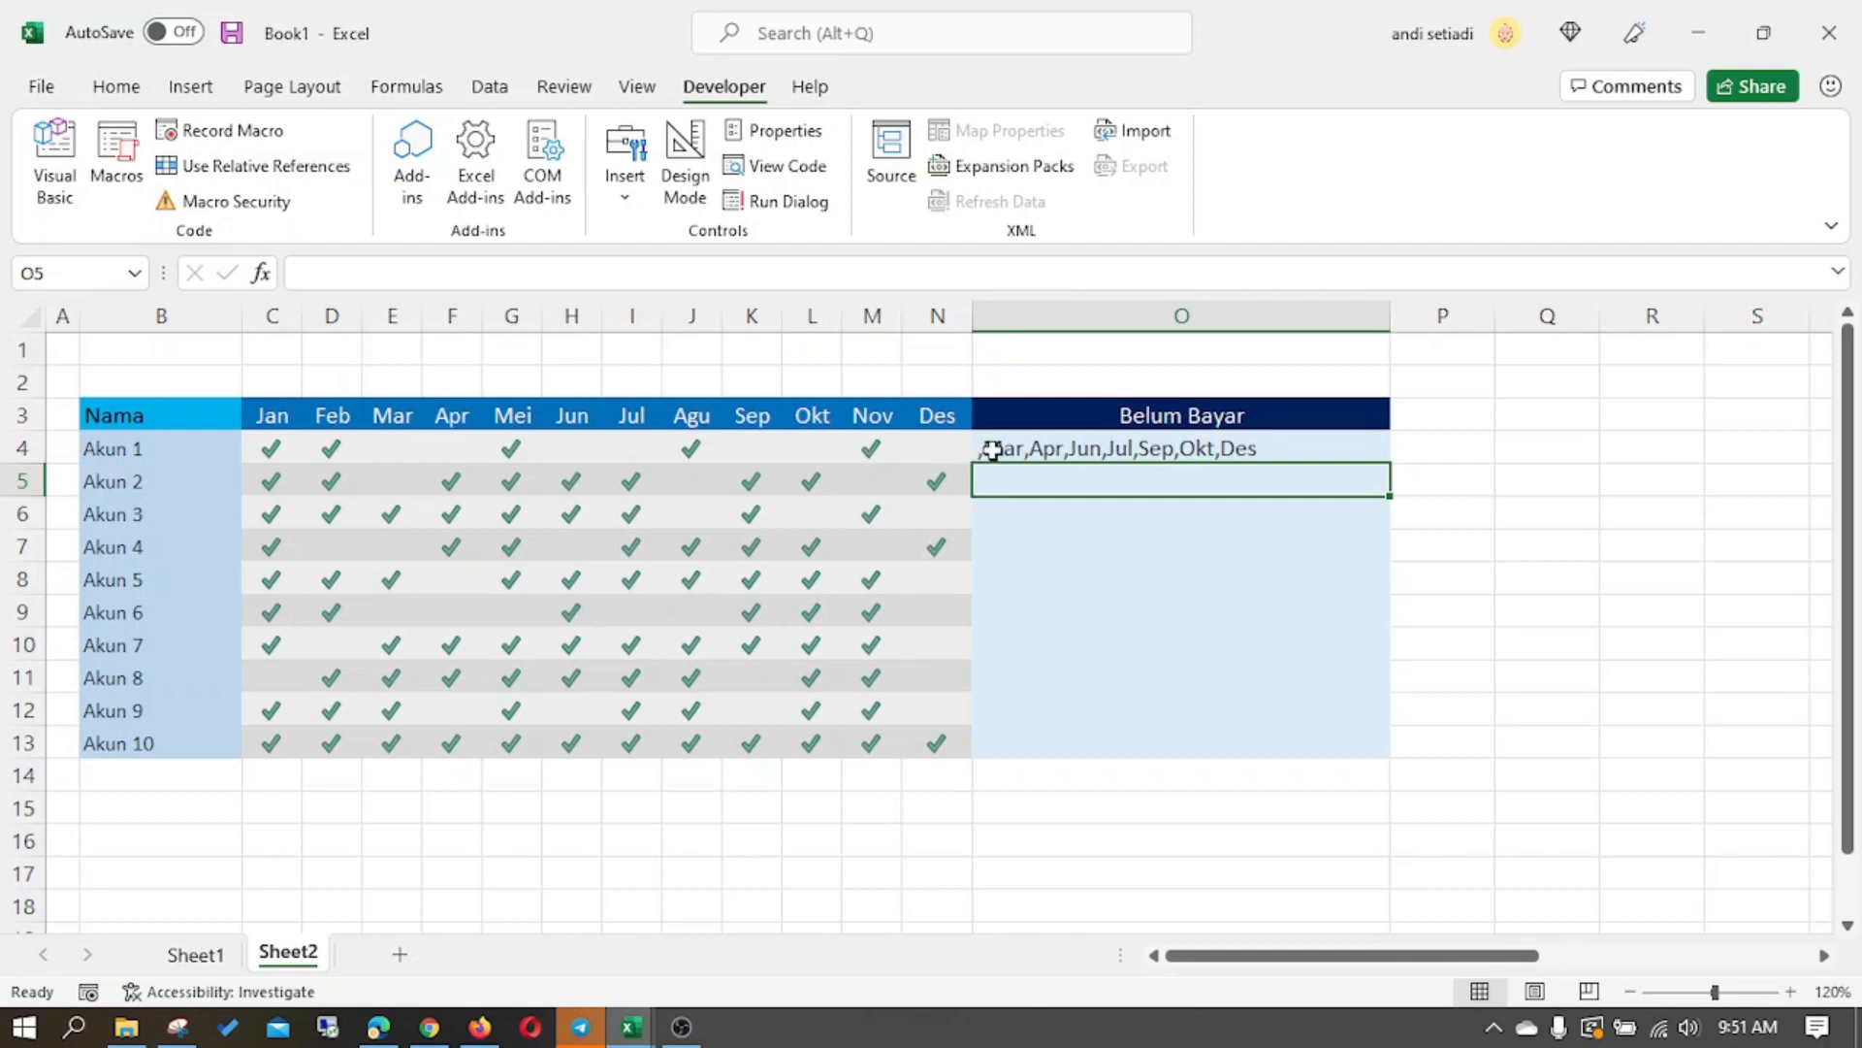
- In the Visual Basic editor, add TempT = Mid(TempT, 2) between Next i and JOINIF = TempT
{"action": "right_click", "coordinate": [291, 955]}
{"action": "key", "text": "Escape"}
{"action": "key", "text": "alt+F11"}
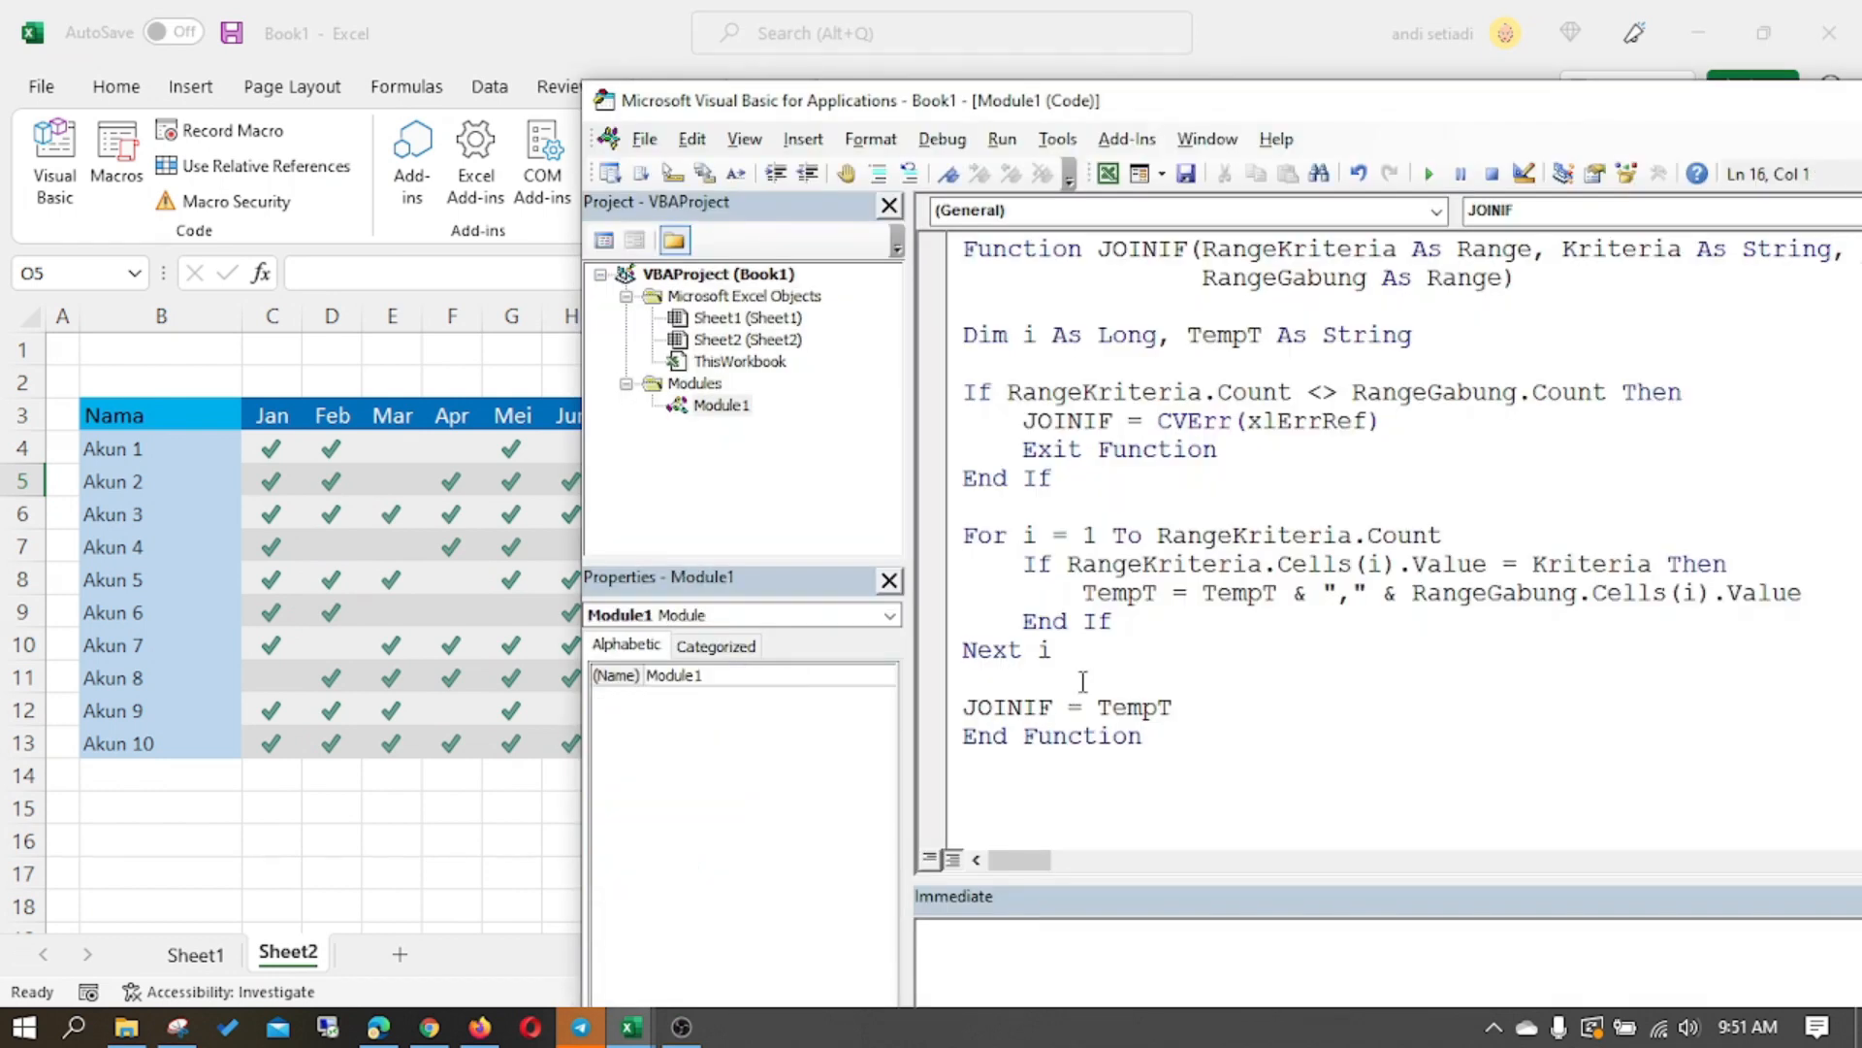
{"action": "type", "text": "tempt = mid"}
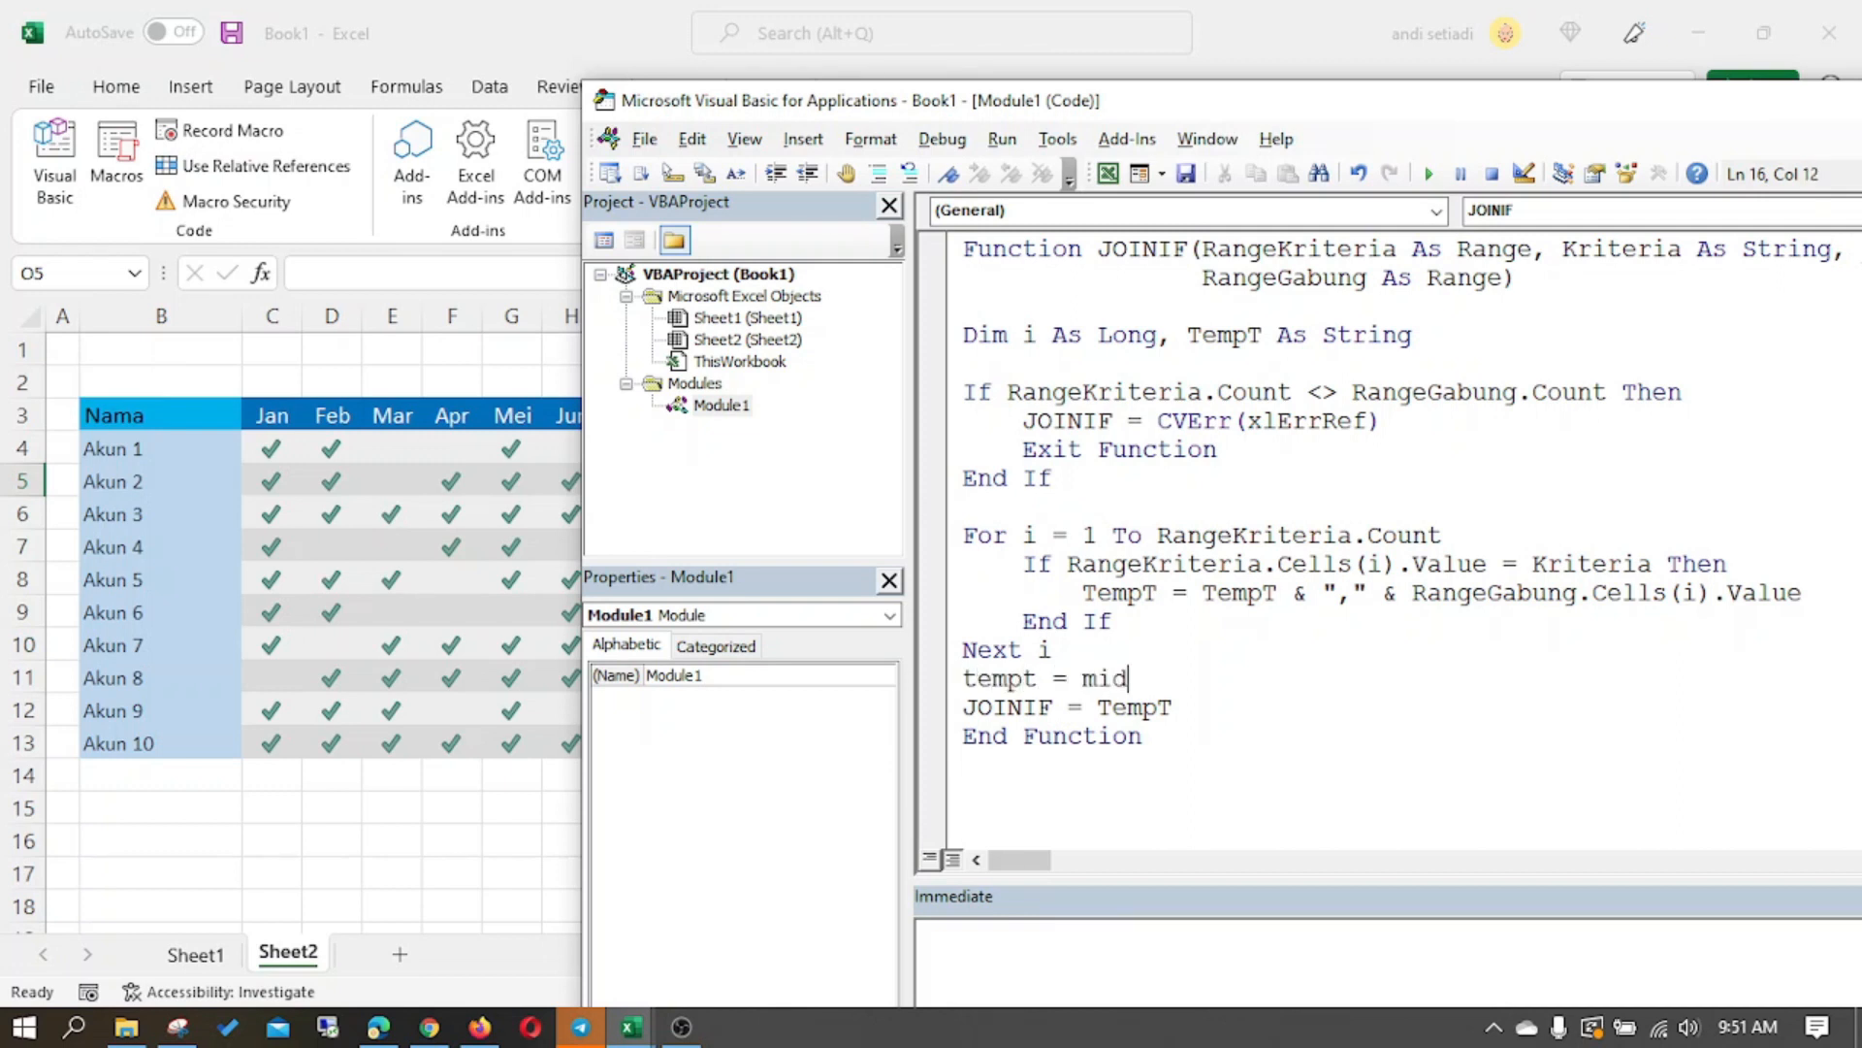
{"action": "type", "text": "(tempt"}
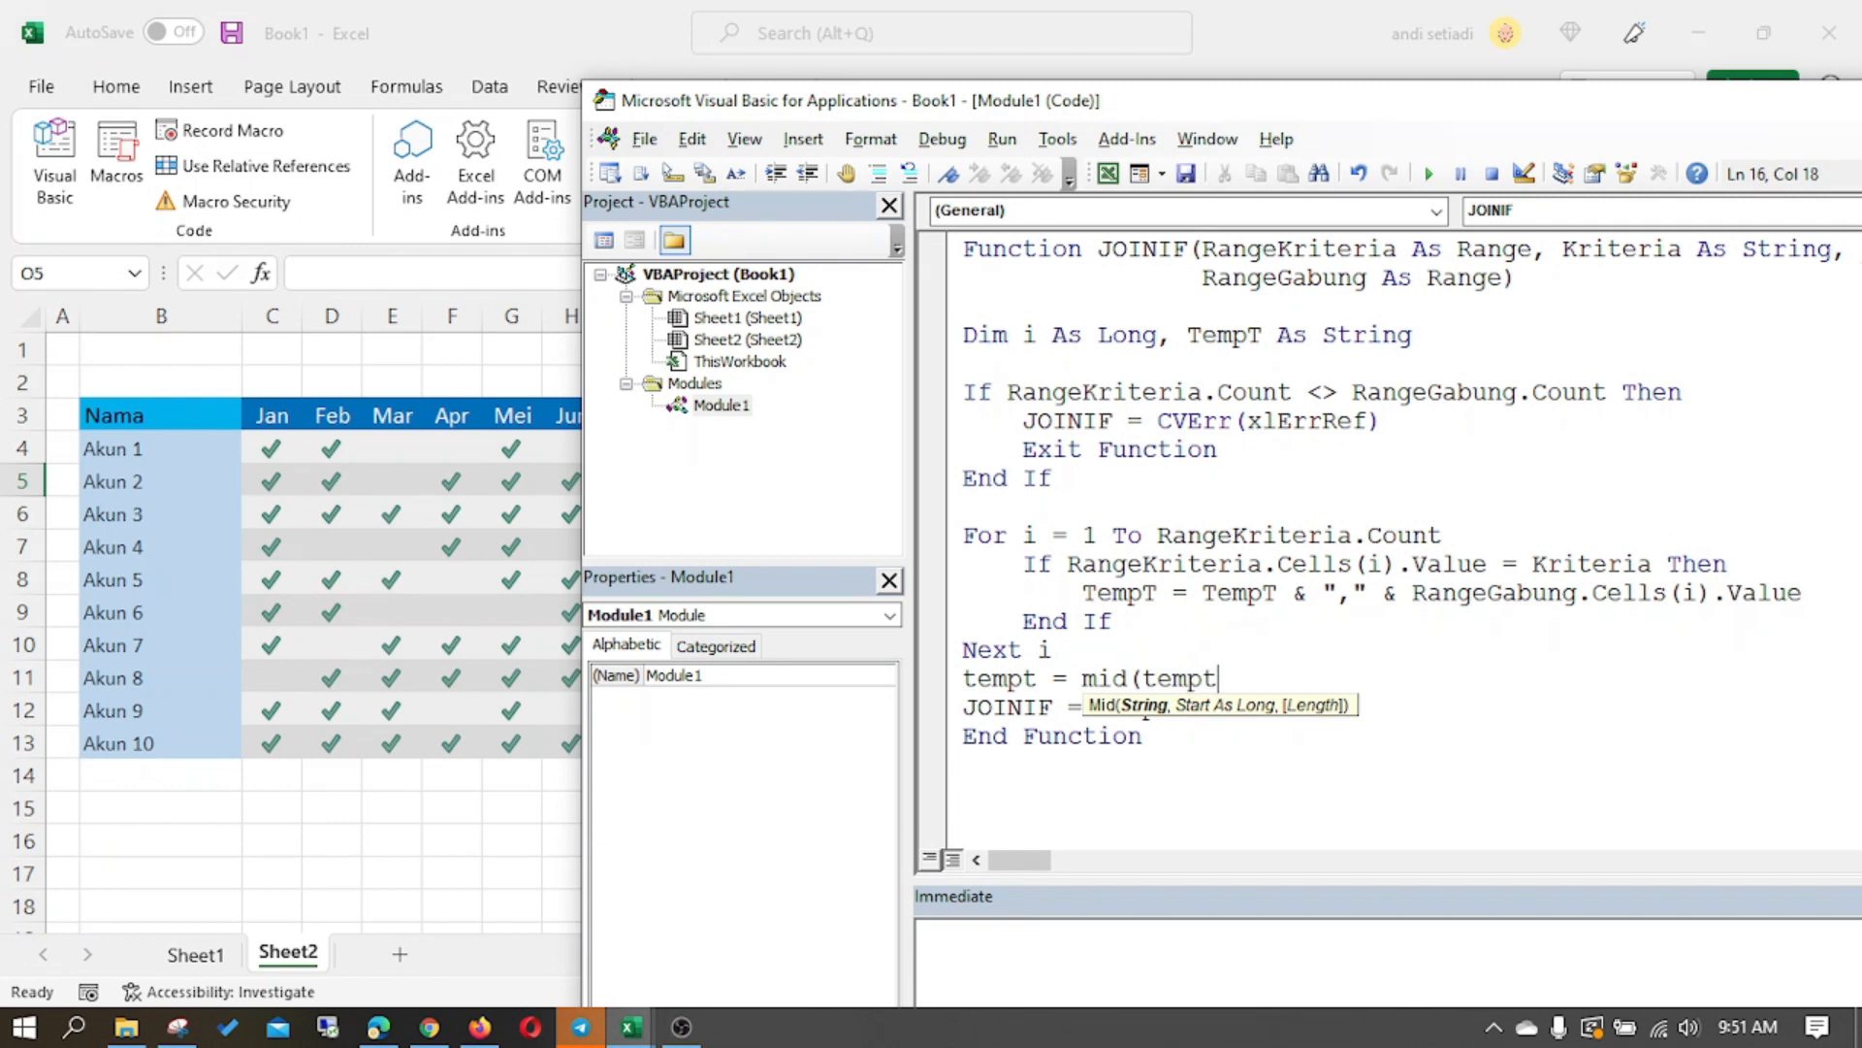
{"action": "type", "text": ", 2)"}
{"action": "key", "text": "Down"}
- Switch to the Excel worksheet, recalculate the JOINIF formula in O4 and fill it down through O13
{"action": "left_click", "coordinate": [428, 828]}
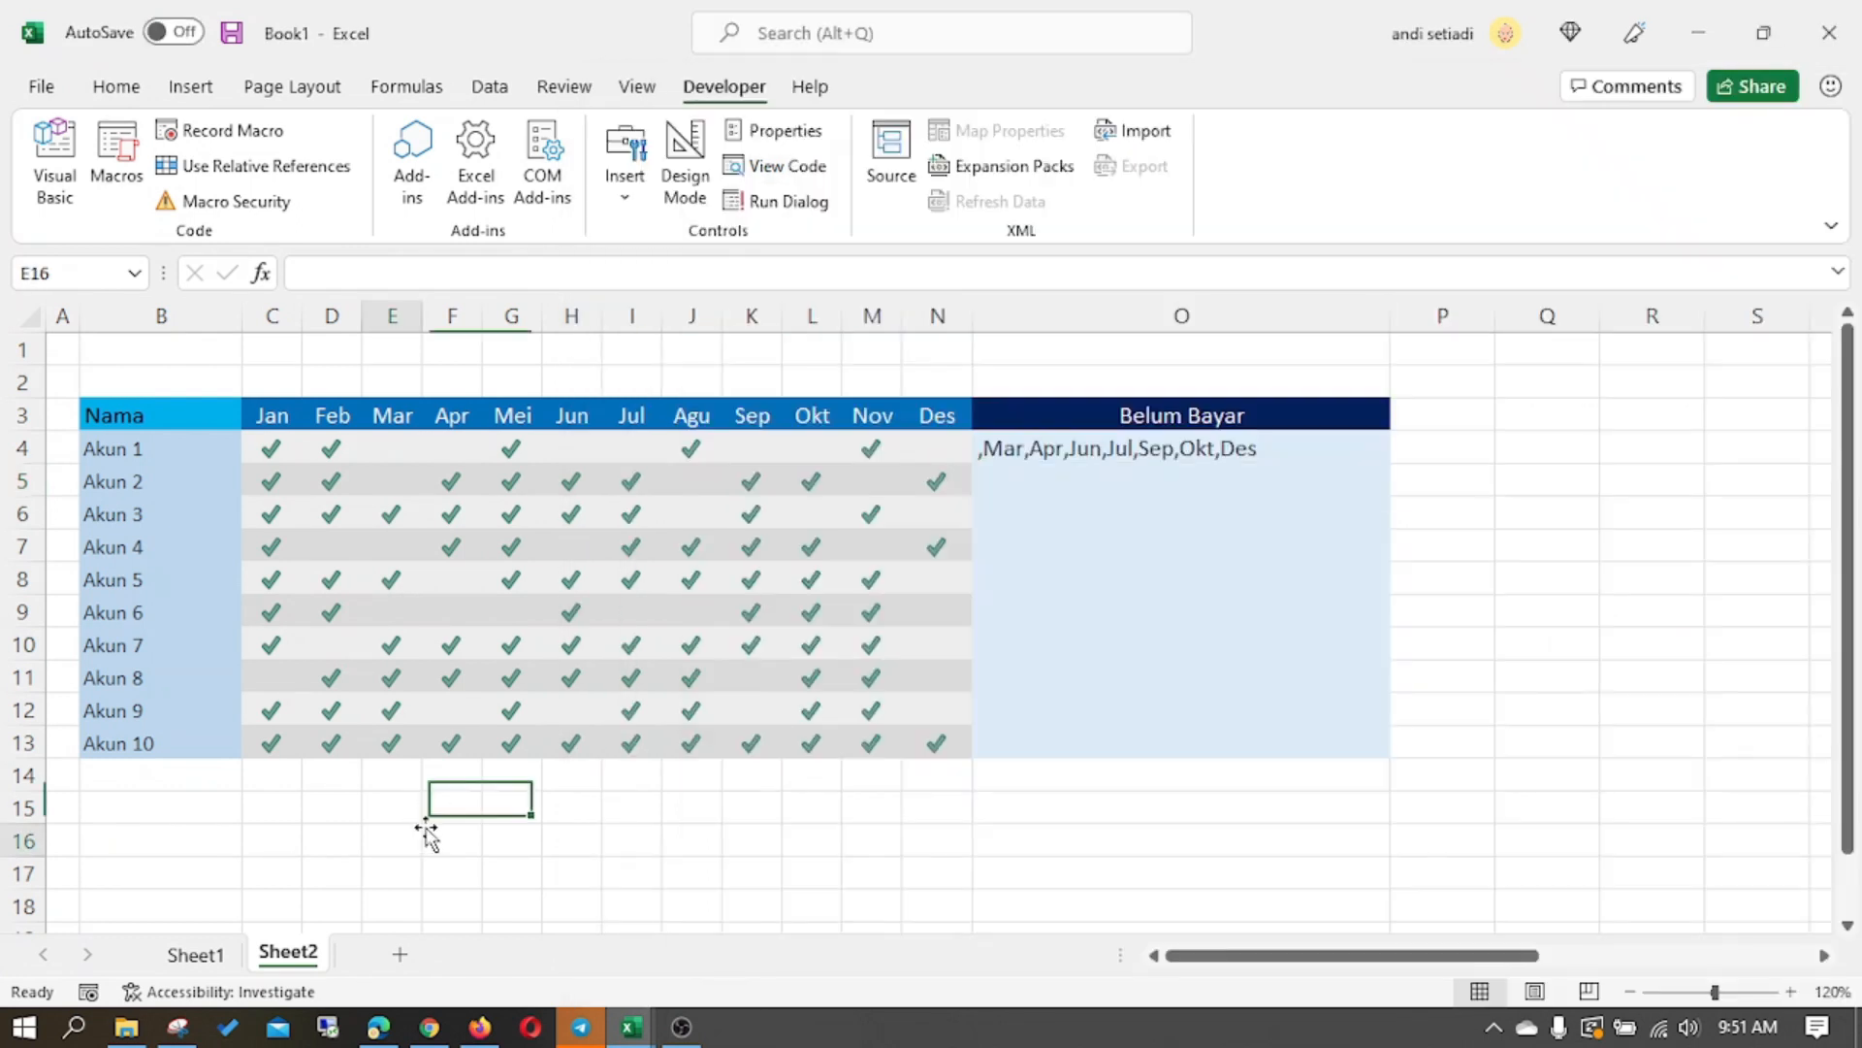
{"action": "left_click", "coordinate": [1160, 462]}
{"action": "left_click", "coordinate": [1099, 279]}
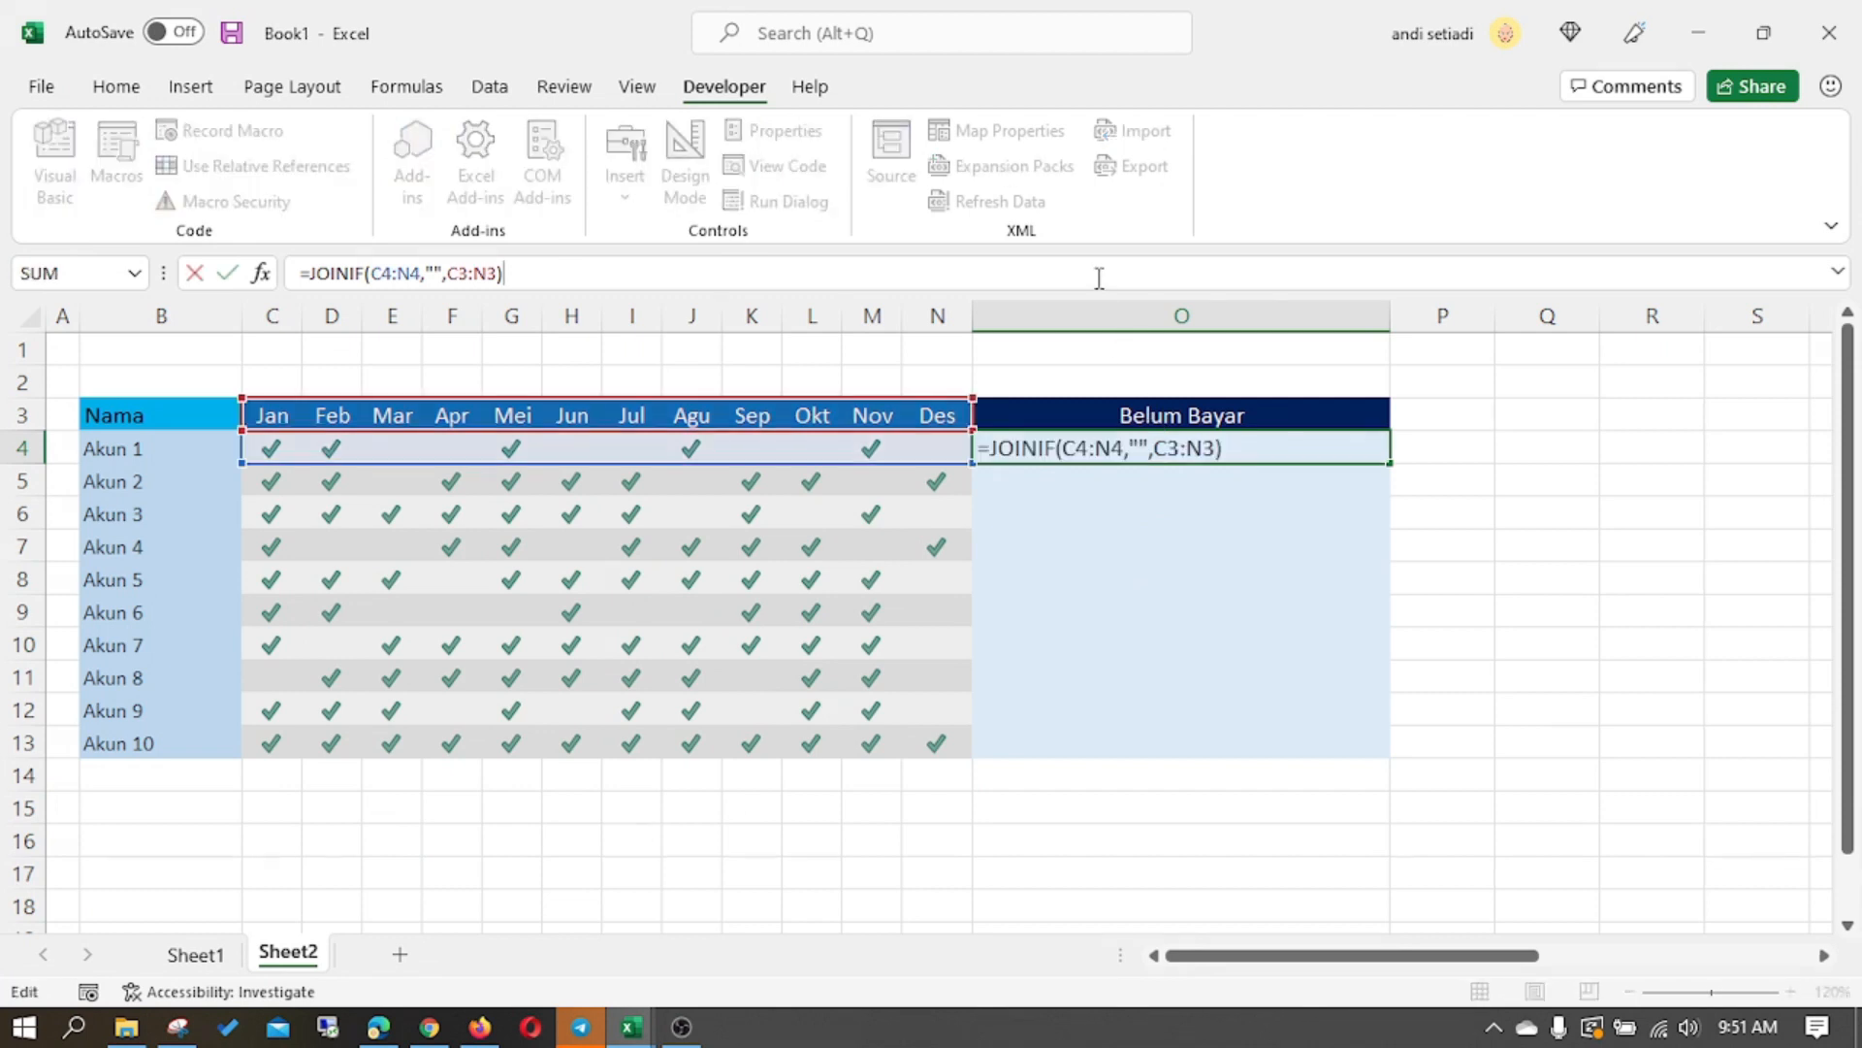
{"action": "key", "text": "Return"}
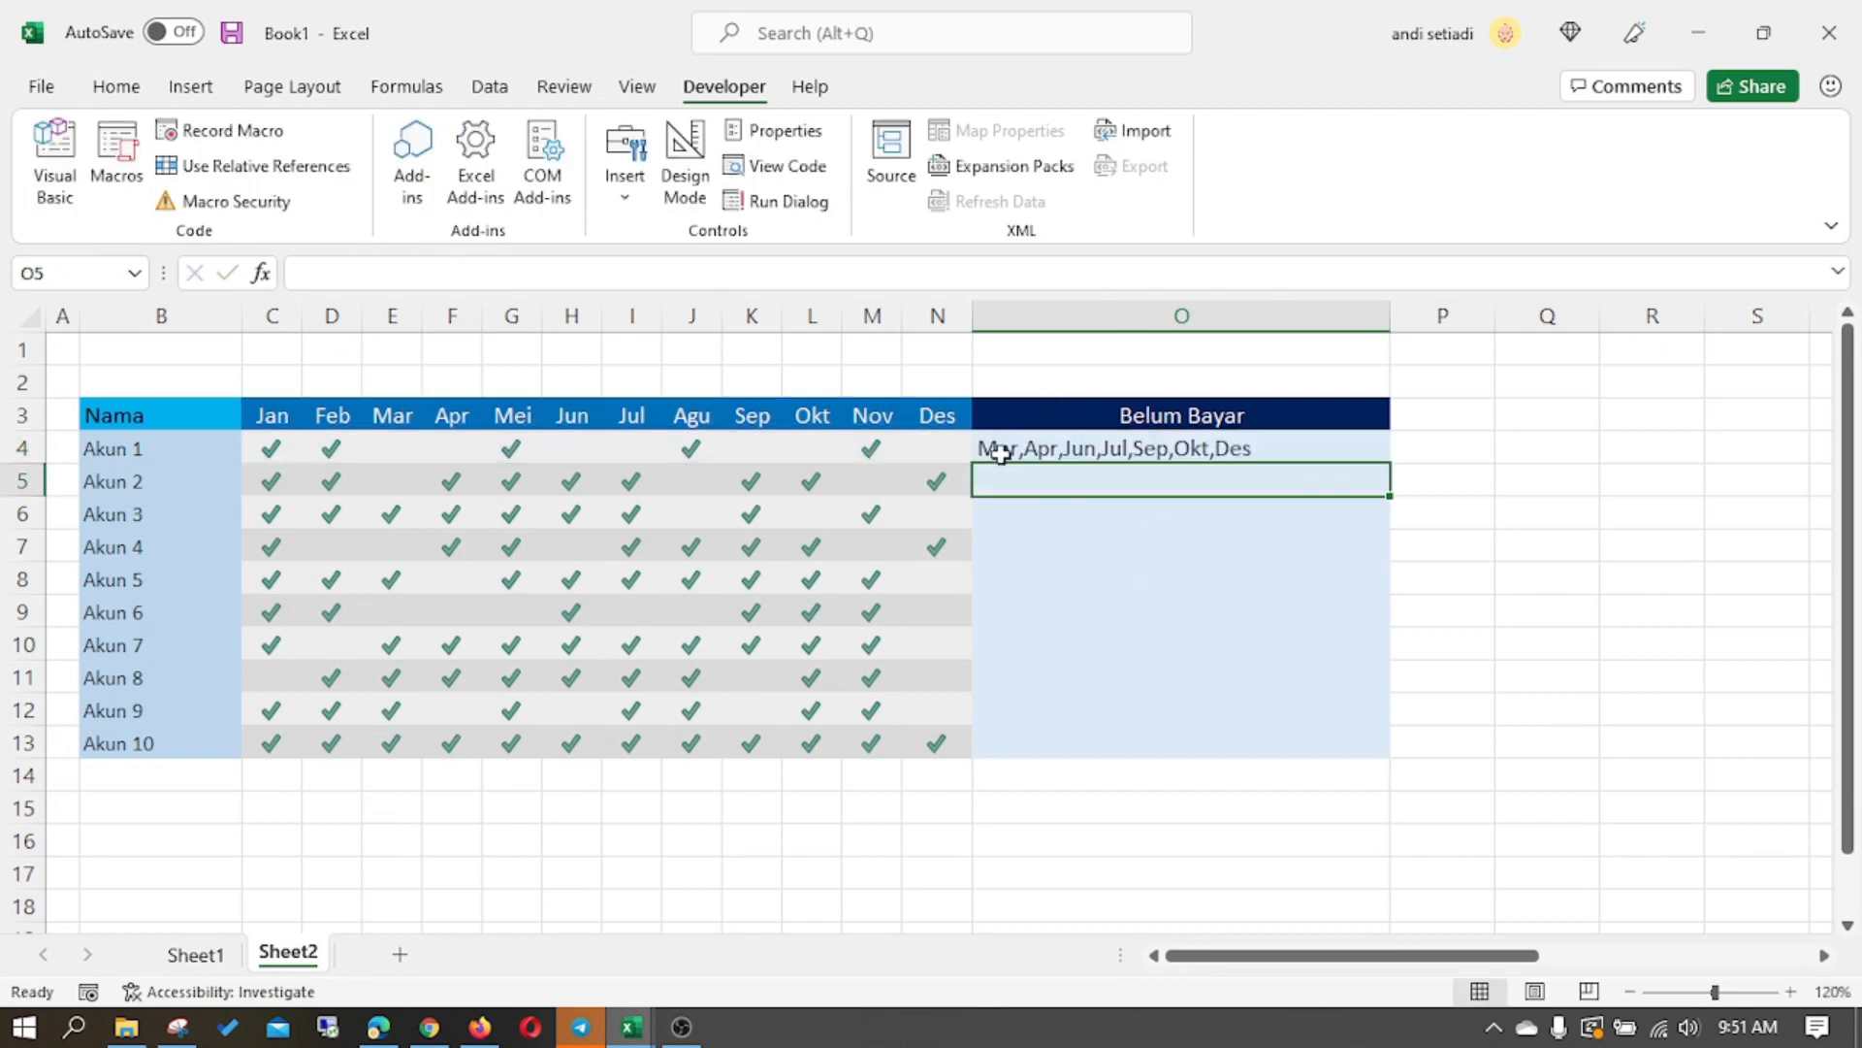
{"action": "left_click", "coordinate": [1236, 449]}
{"action": "left_click_drag", "start_coordinate": [1394, 469], "coordinate": [1337, 754]}
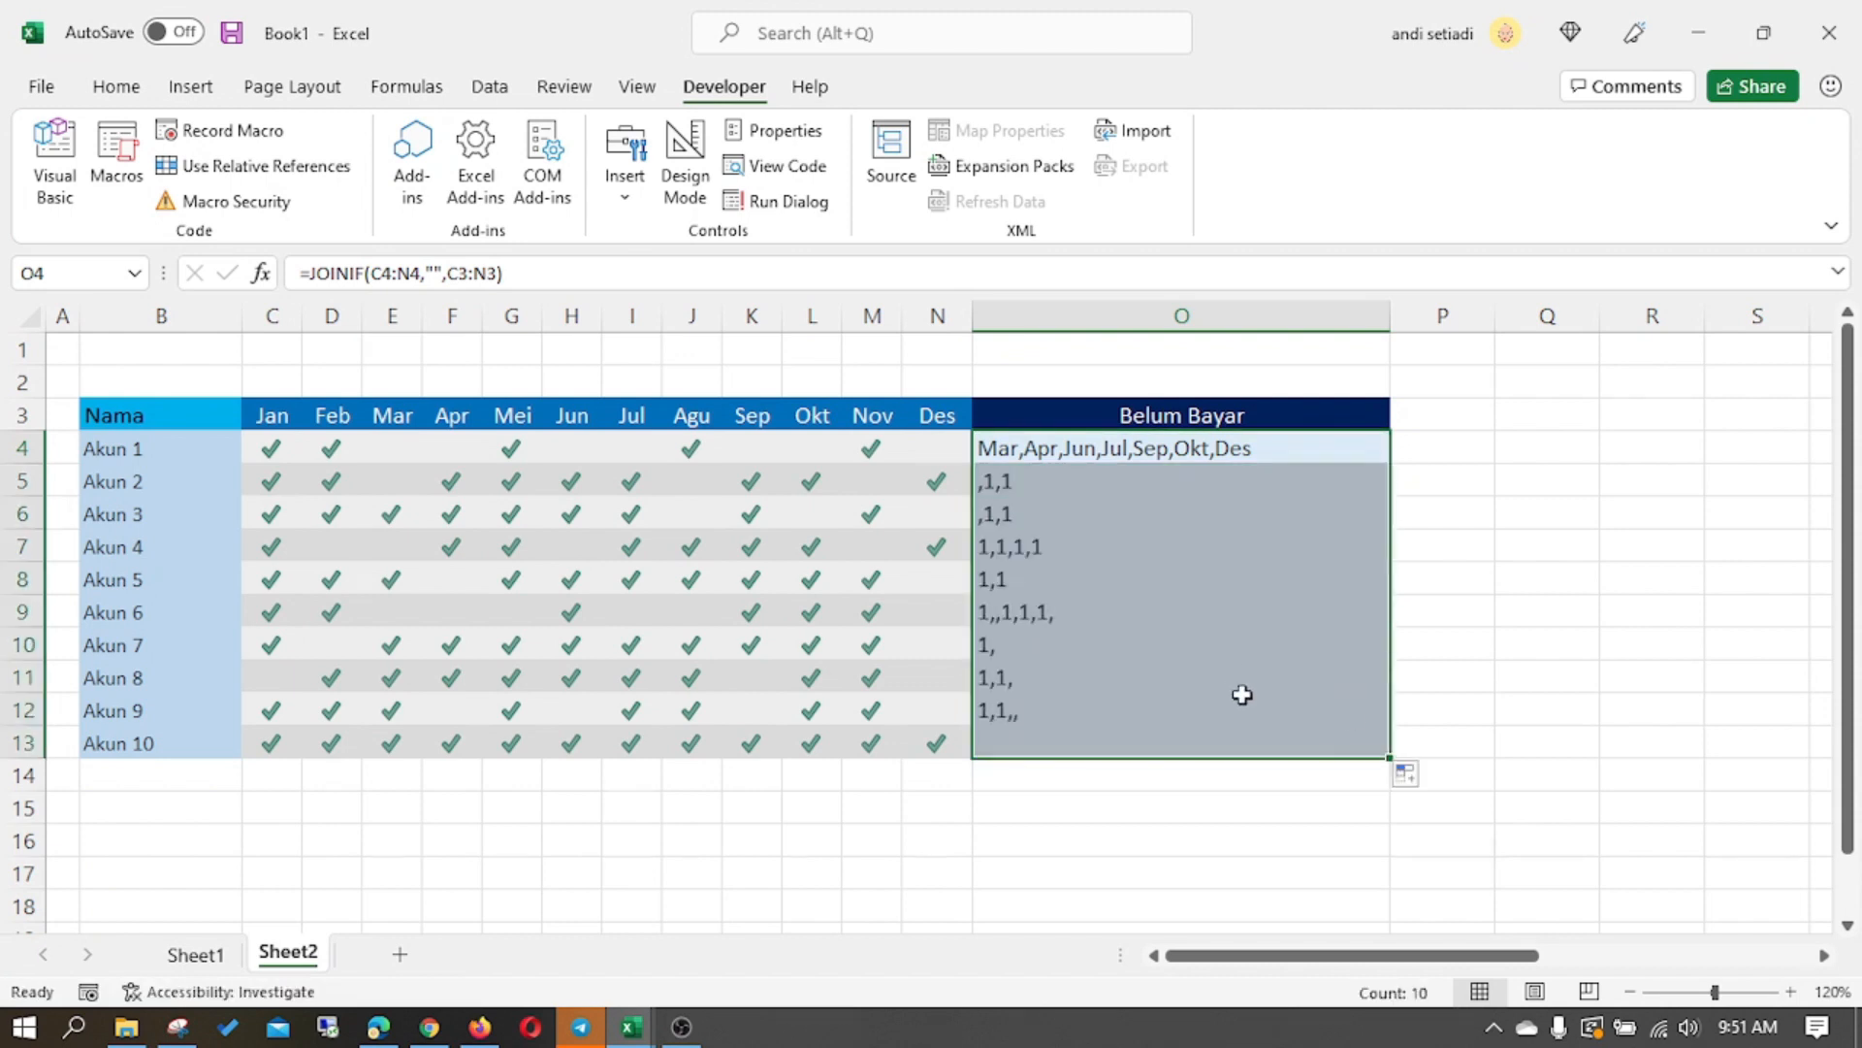
- Make the month header range in O4's JOINIF formula absolute as $C$3:$N$3 and fill it down through O13
{"action": "left_click", "coordinate": [1020, 458]}
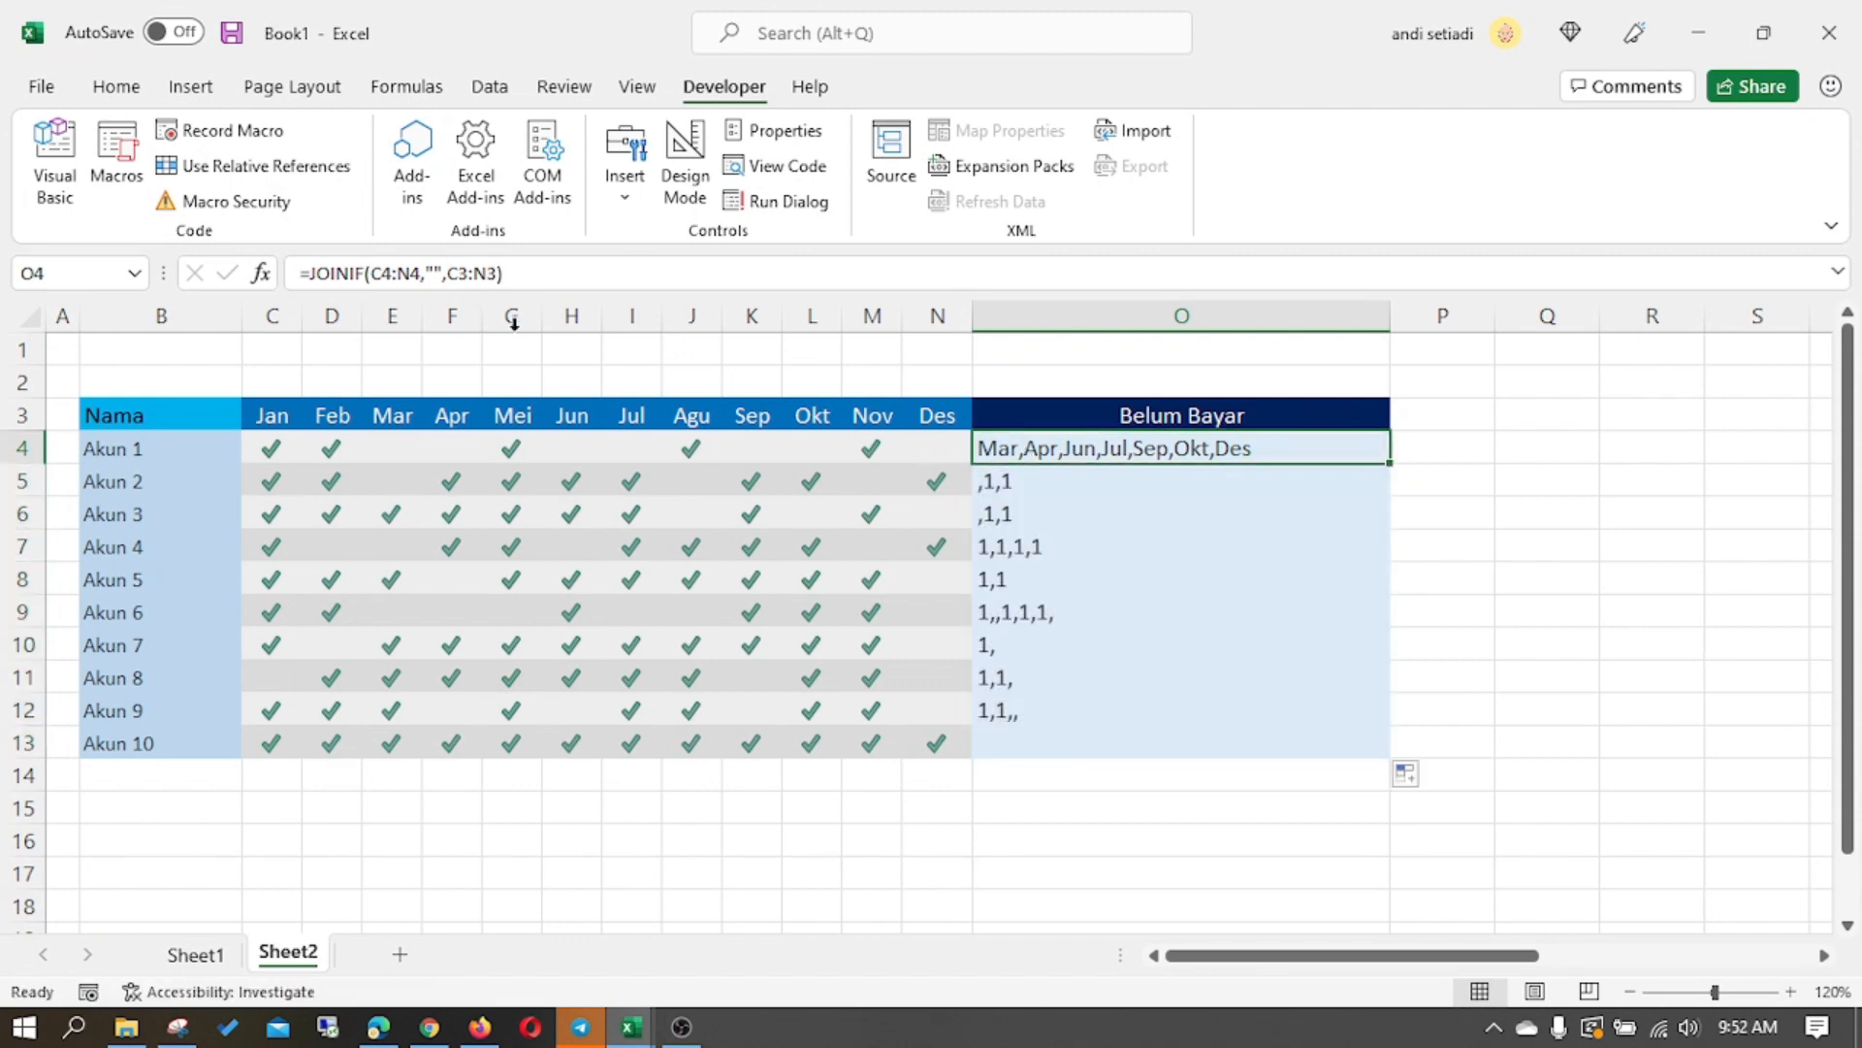
{"action": "left_click", "coordinate": [482, 276]}
{"action": "key", "text": "F4"}
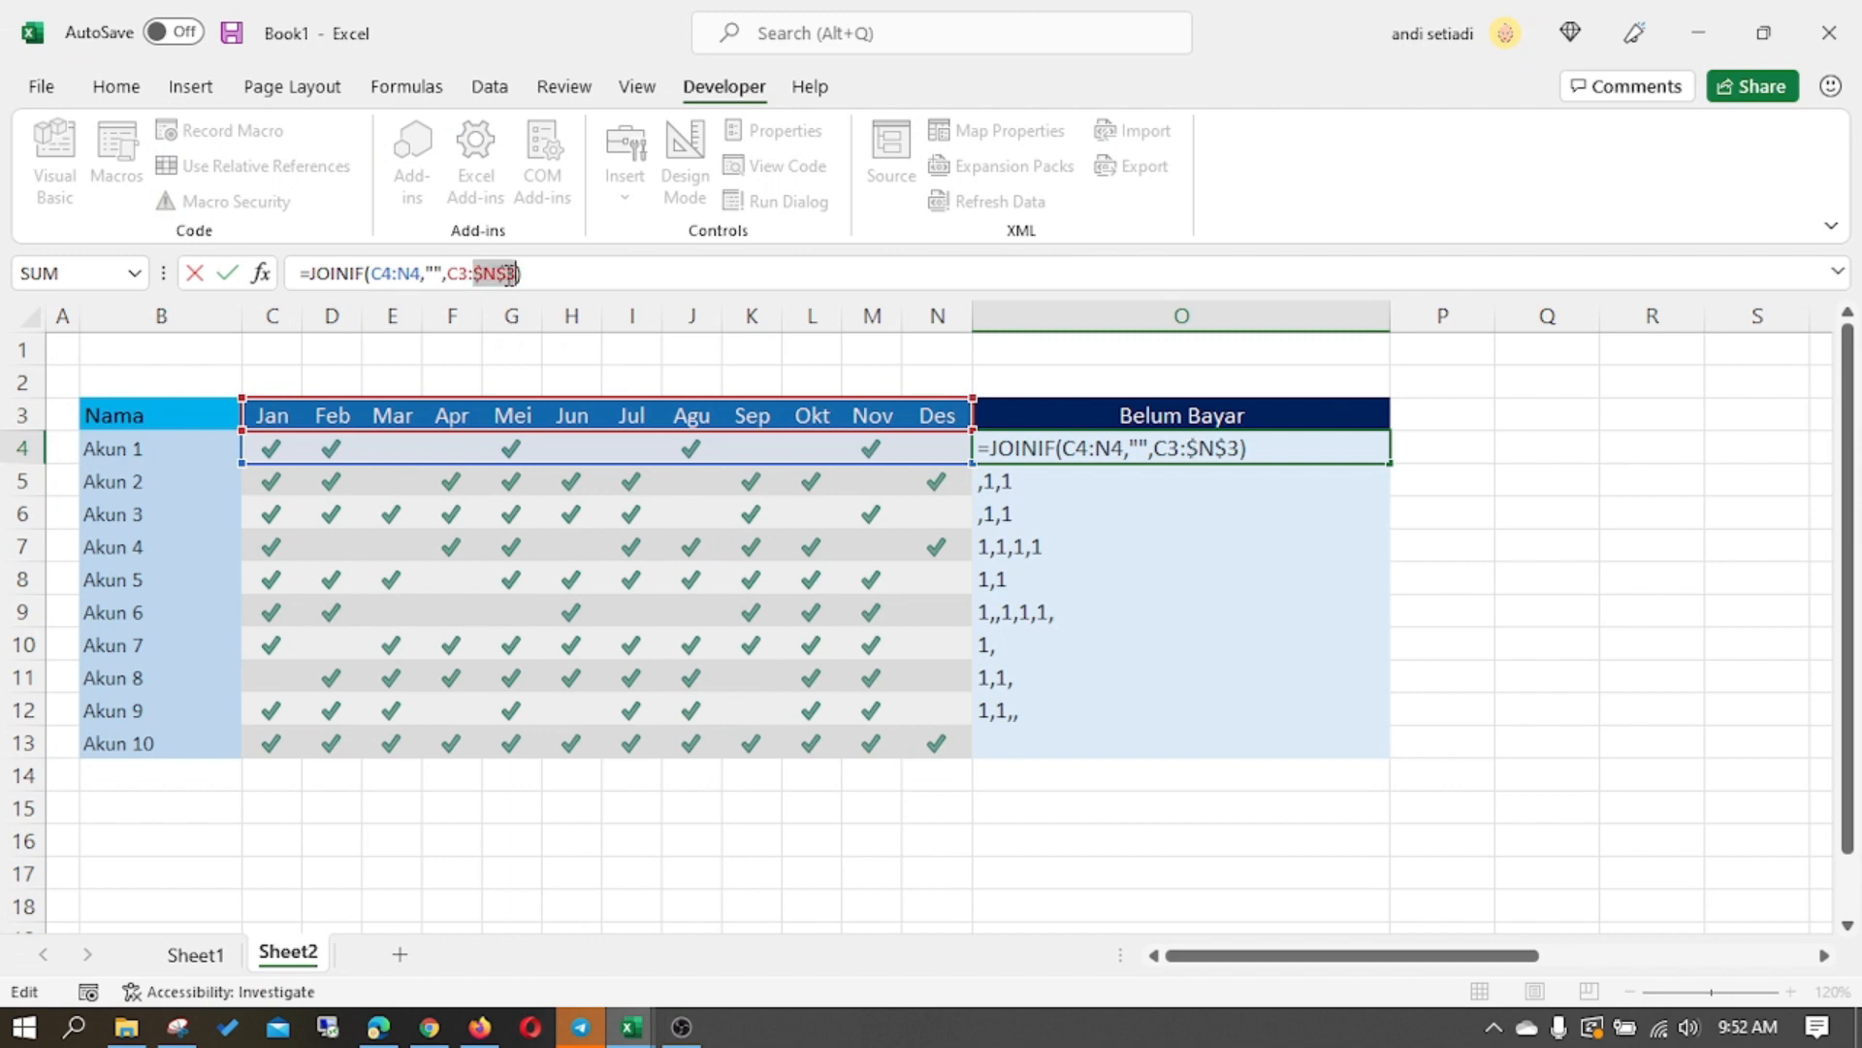
{"action": "left_click", "coordinate": [471, 275]}
{"action": "key", "text": "F4"}
{"action": "key", "text": "Return"}
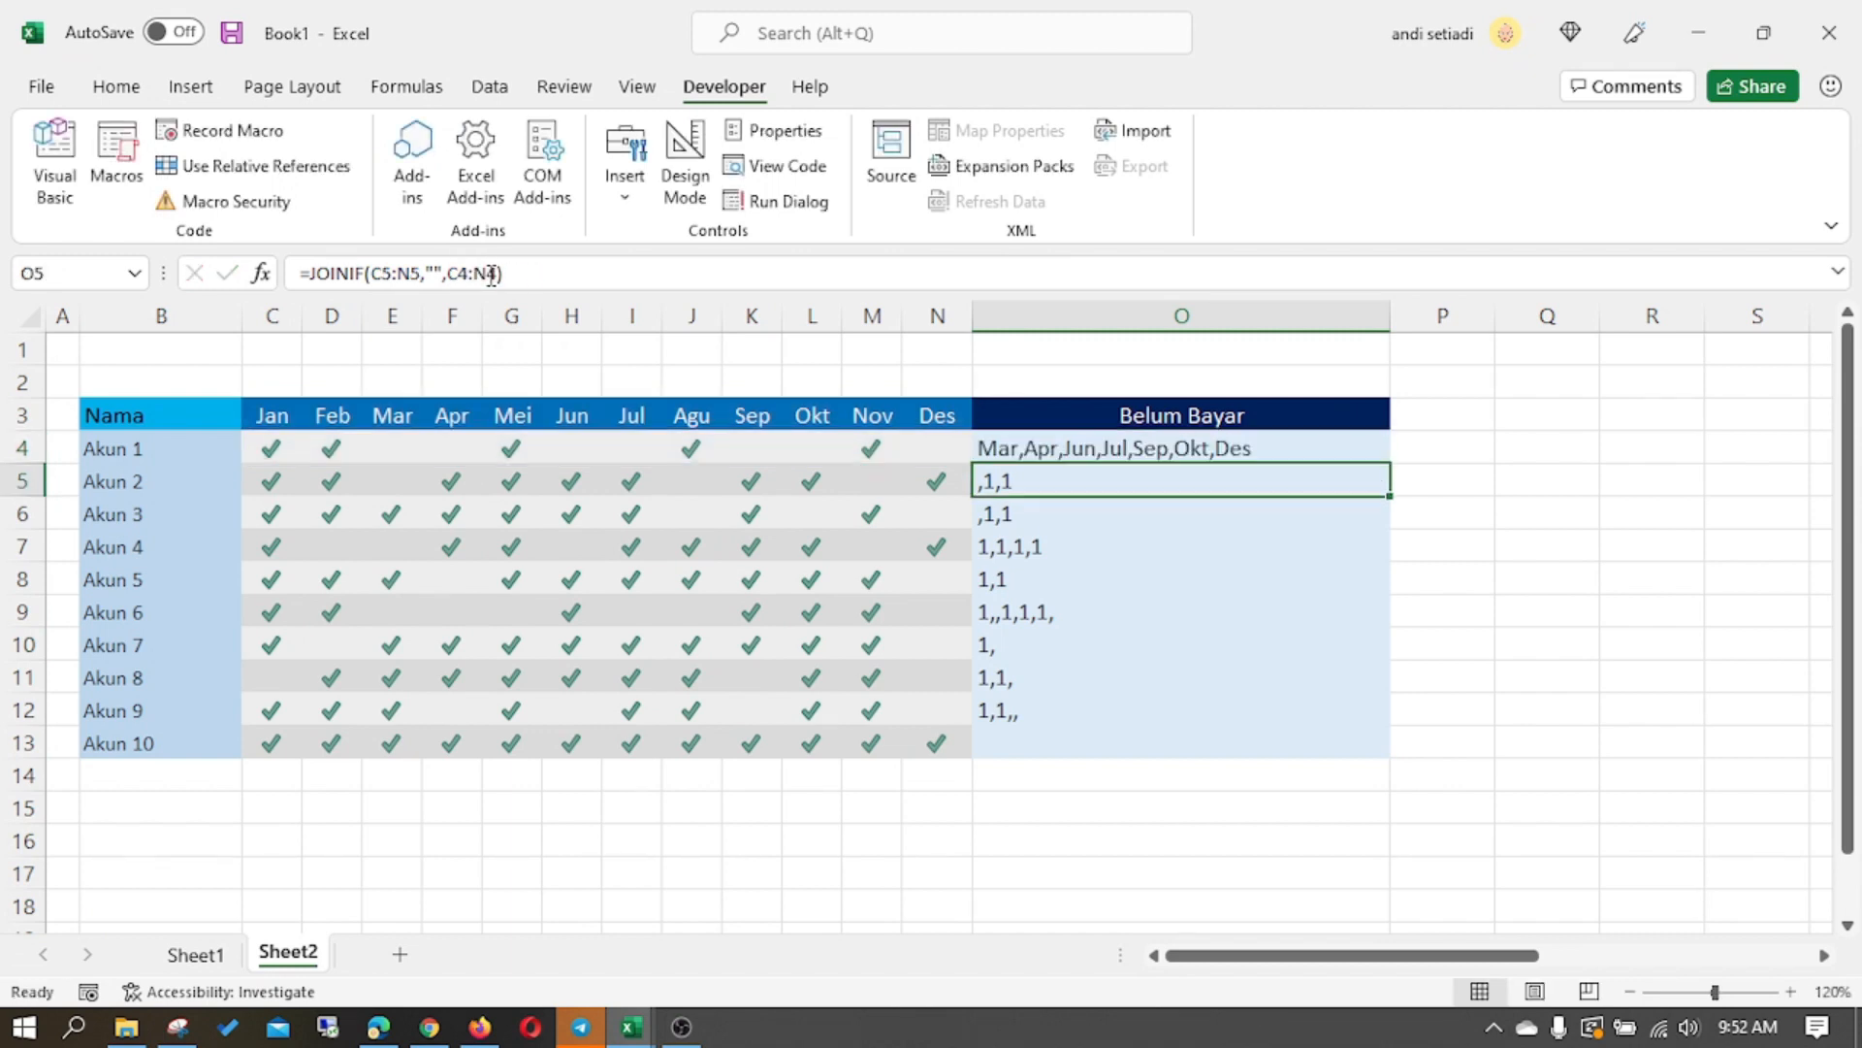
{"action": "left_click", "coordinate": [1318, 446]}
{"action": "left_click_drag", "start_coordinate": [1390, 463], "coordinate": [1377, 760]}
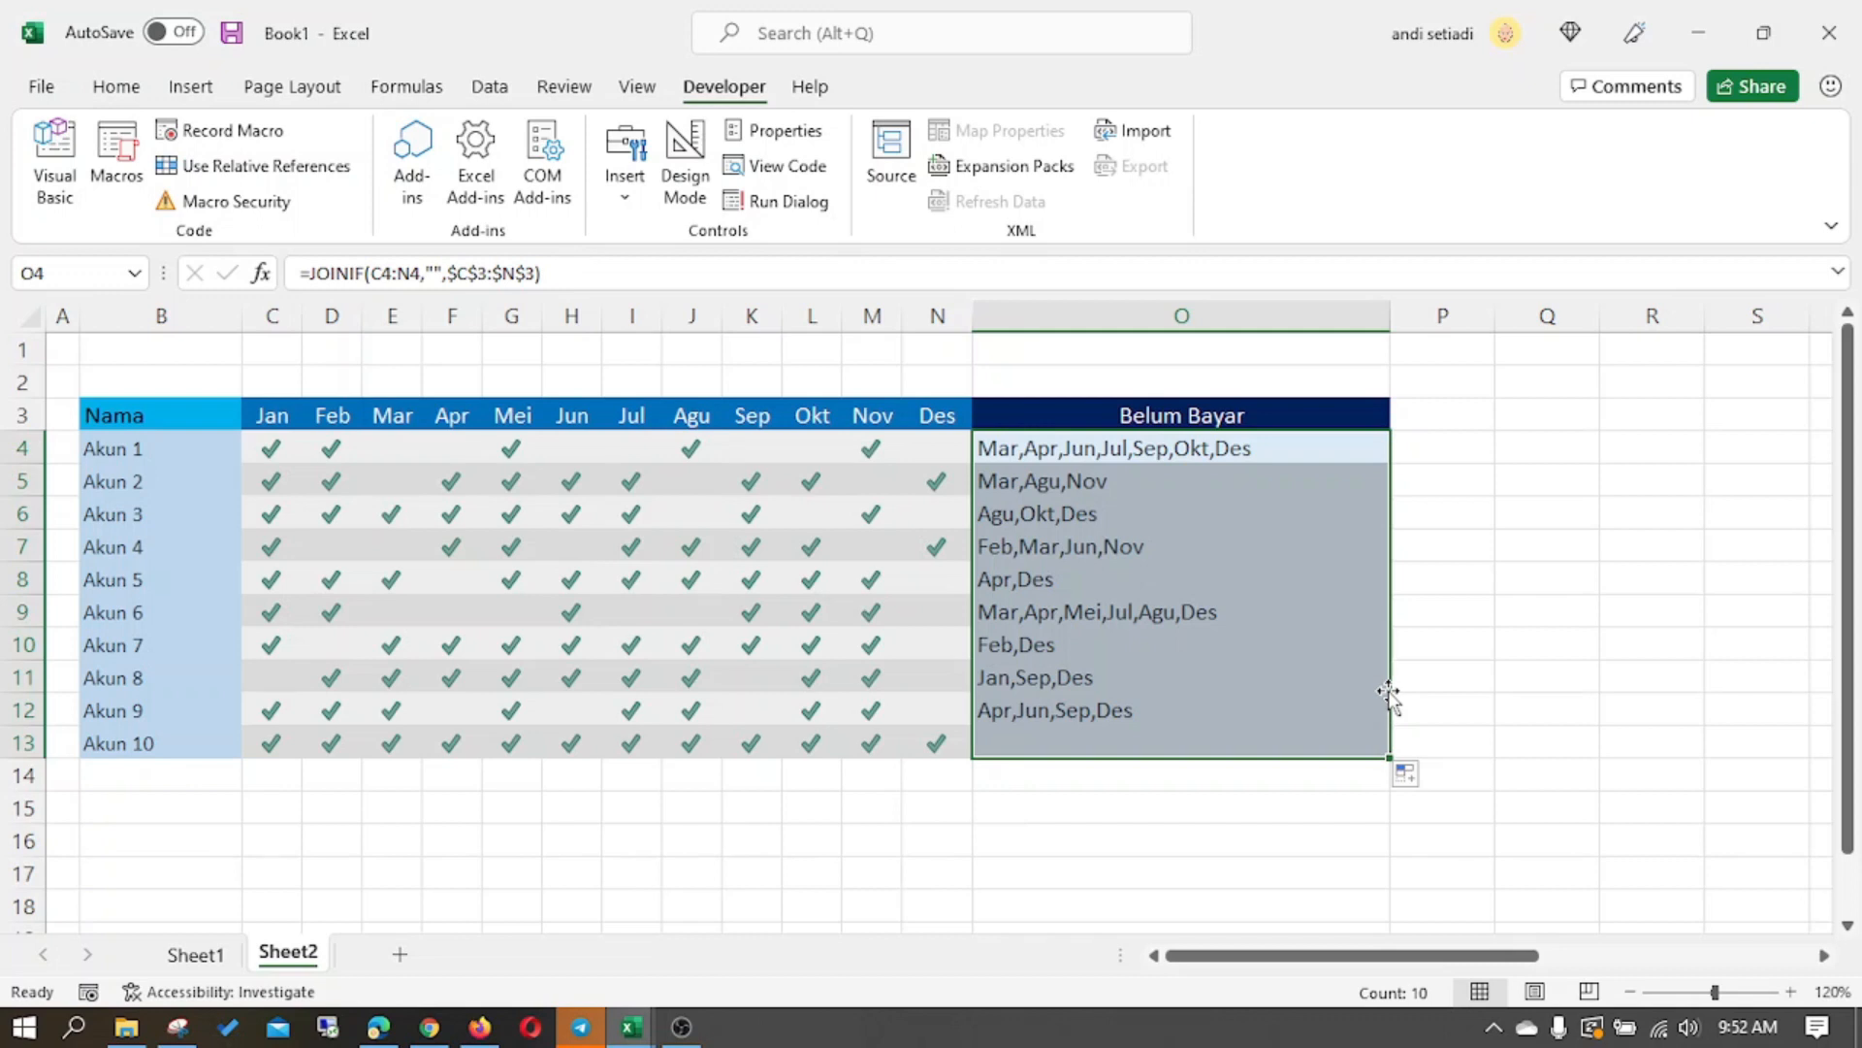
- Review the complete JOINIF code in the Visual Basic editor and the formula in O4 on the worksheet
{"action": "right_click", "coordinate": [293, 956]}
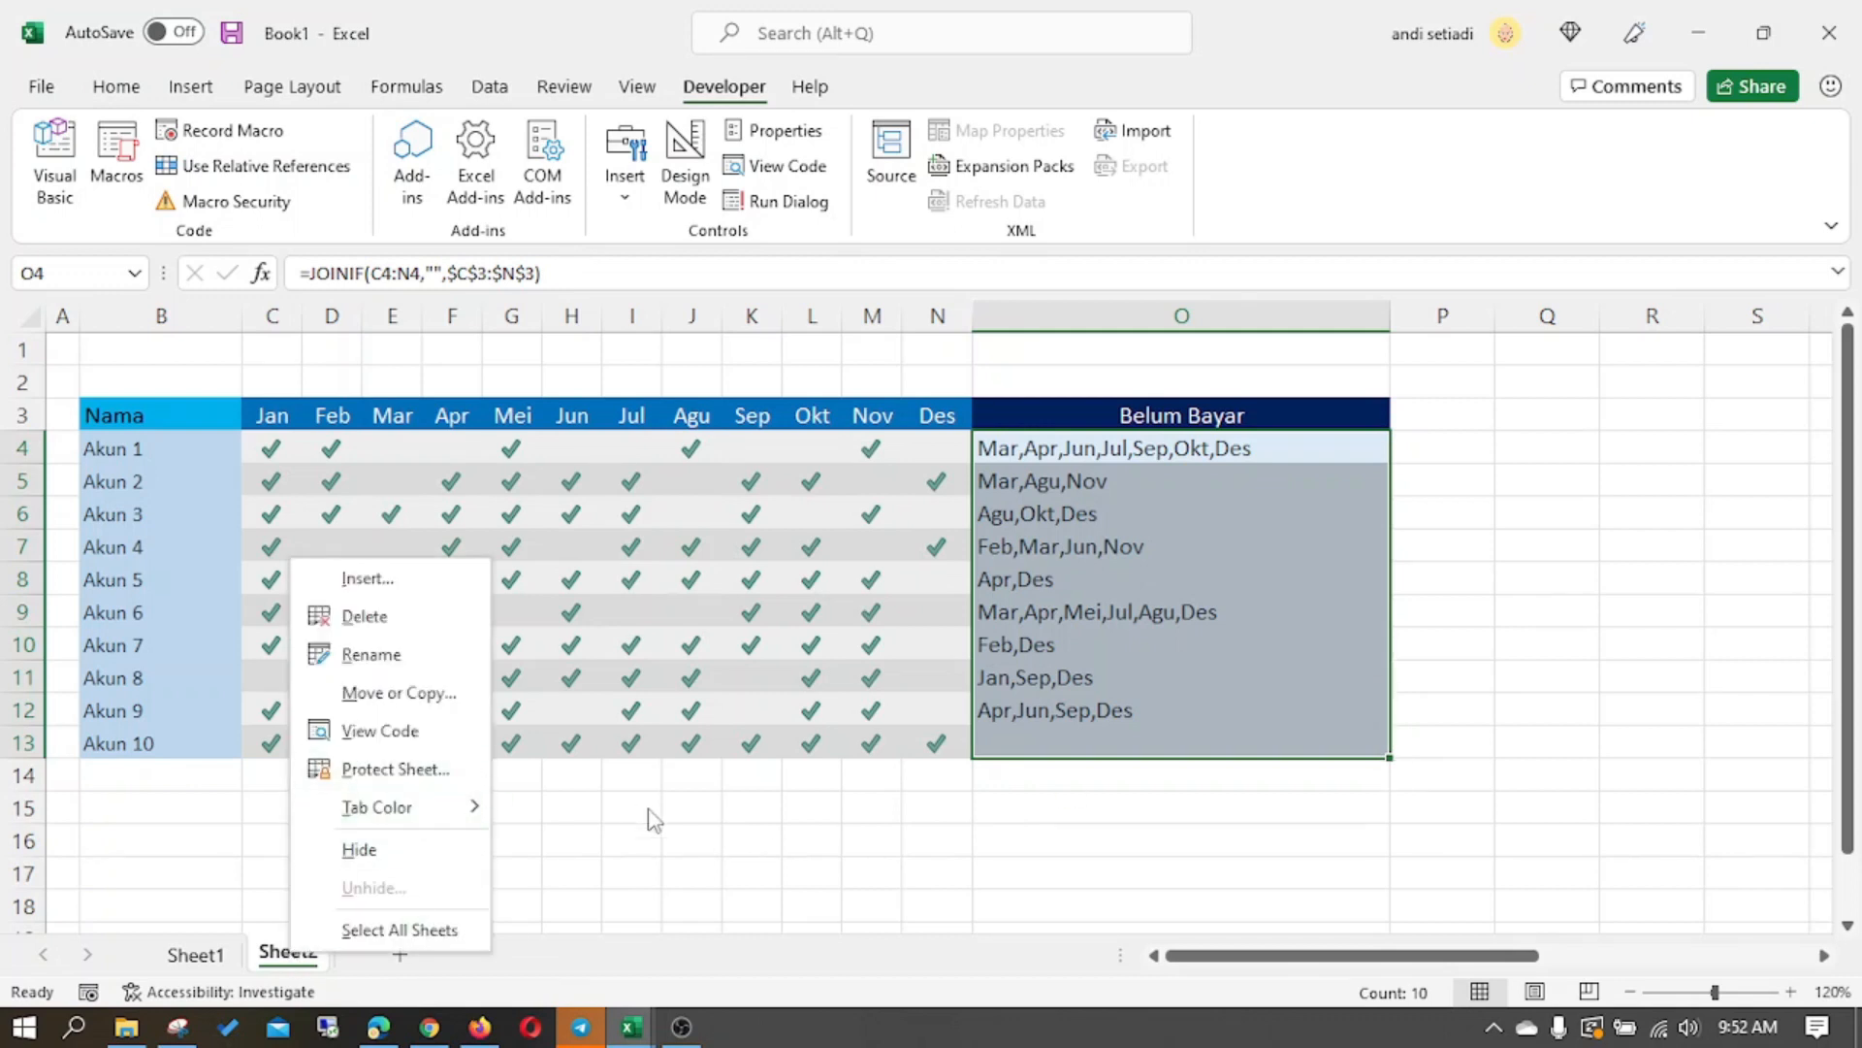
{"action": "key", "text": "Escape"}
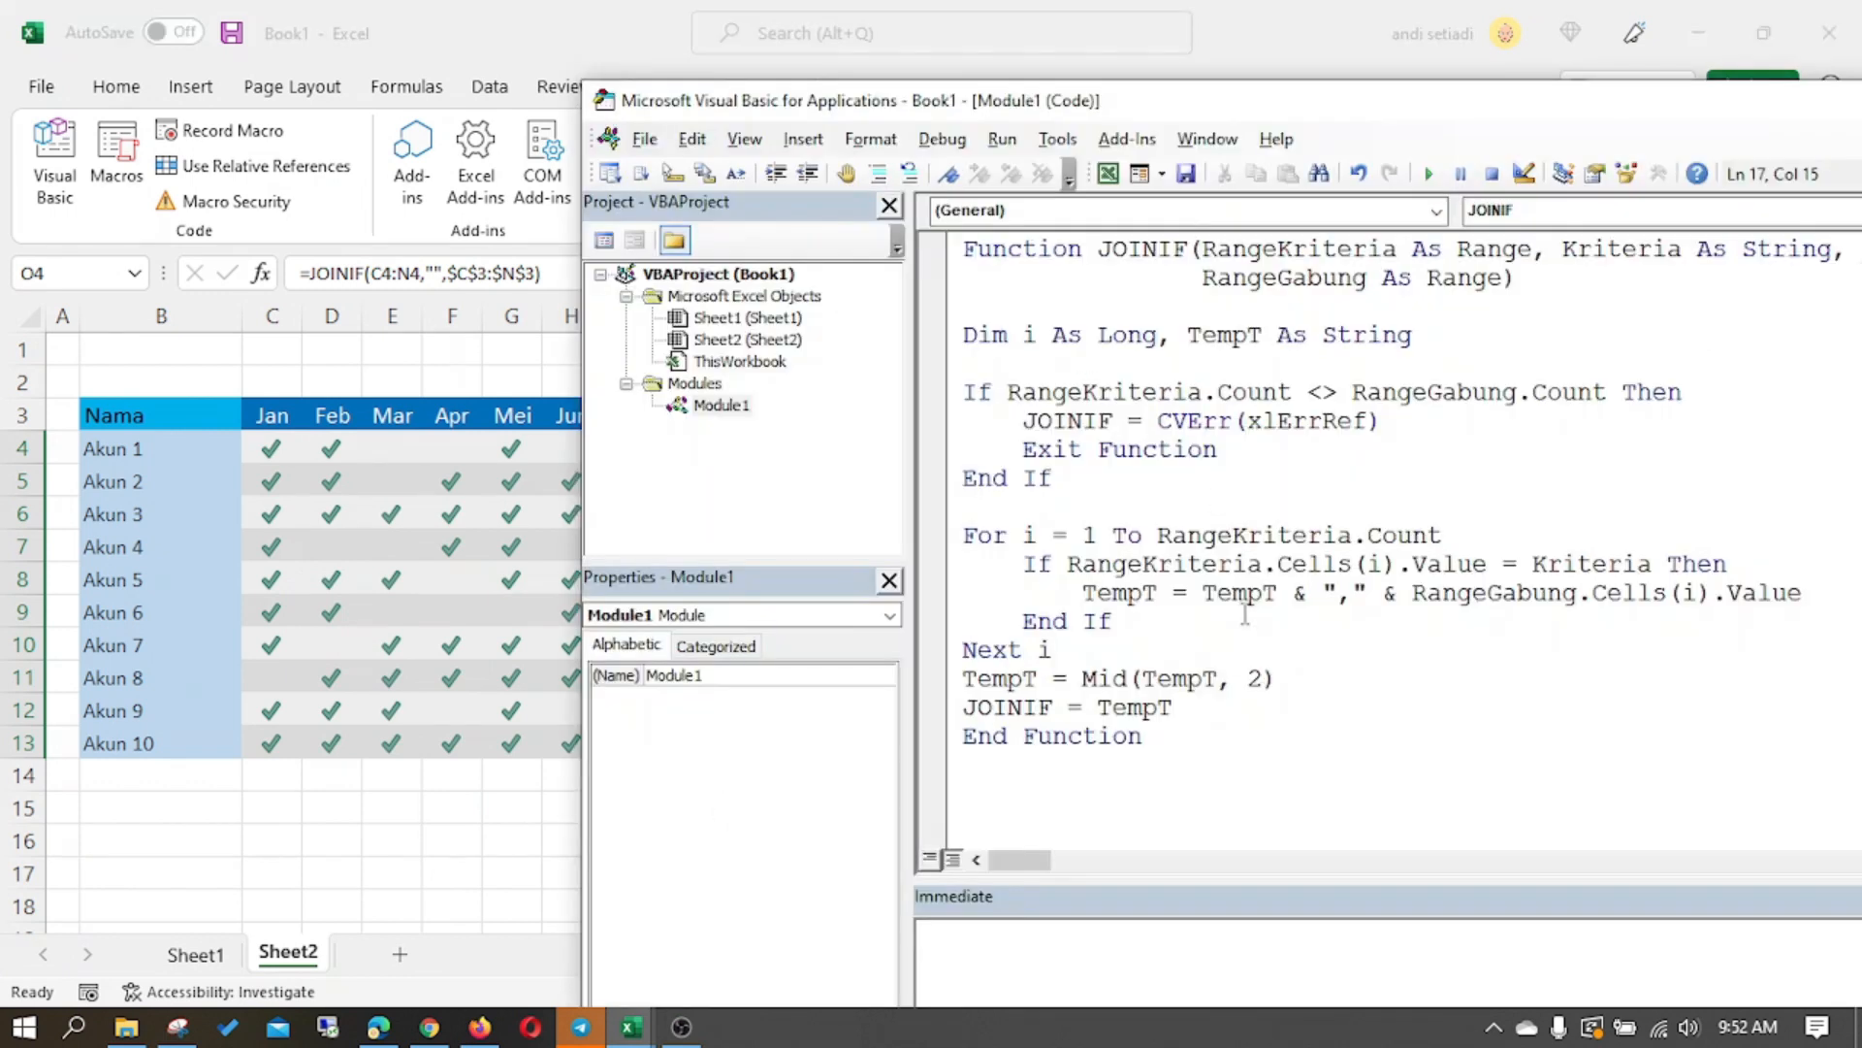
{"action": "key", "text": "ctrl+a"}
{"action": "left_click_drag", "start_coordinate": [1199, 118], "coordinate": [1332, 52]}
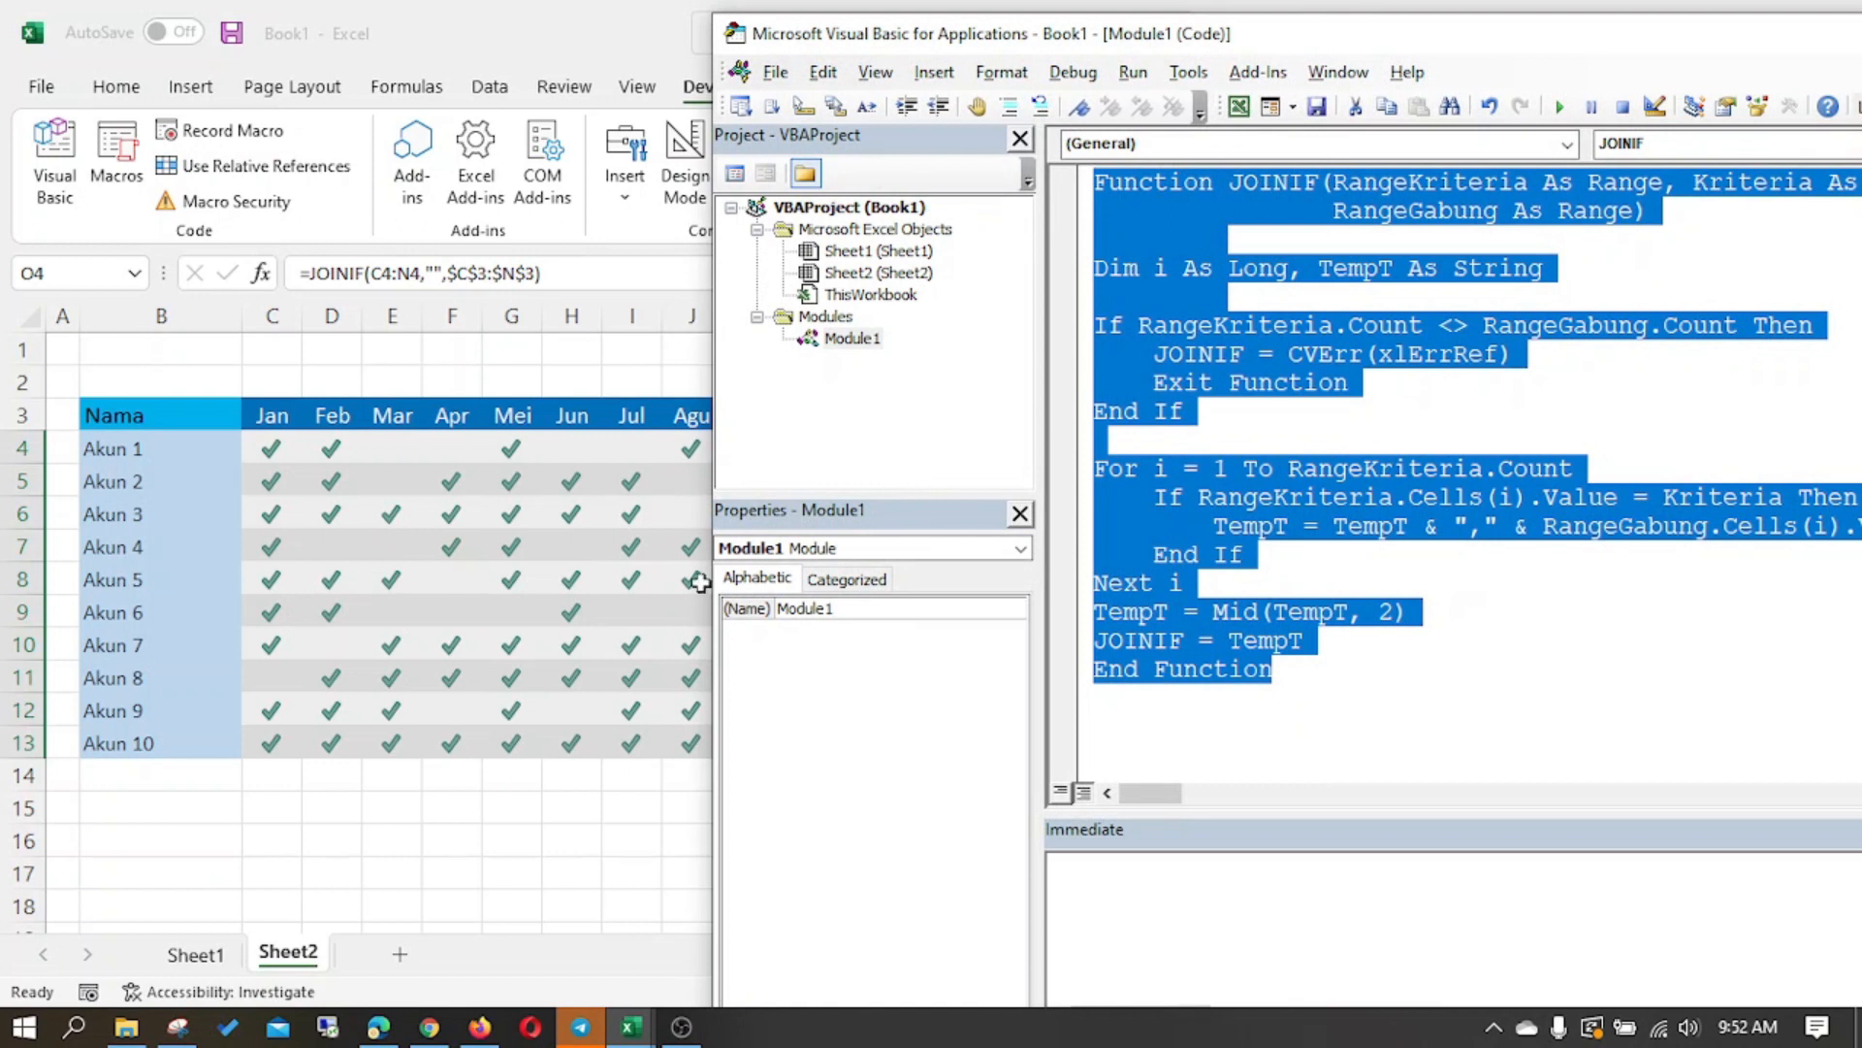
{"action": "left_click", "coordinate": [577, 739]}
{"action": "left_click", "coordinate": [1227, 446]}
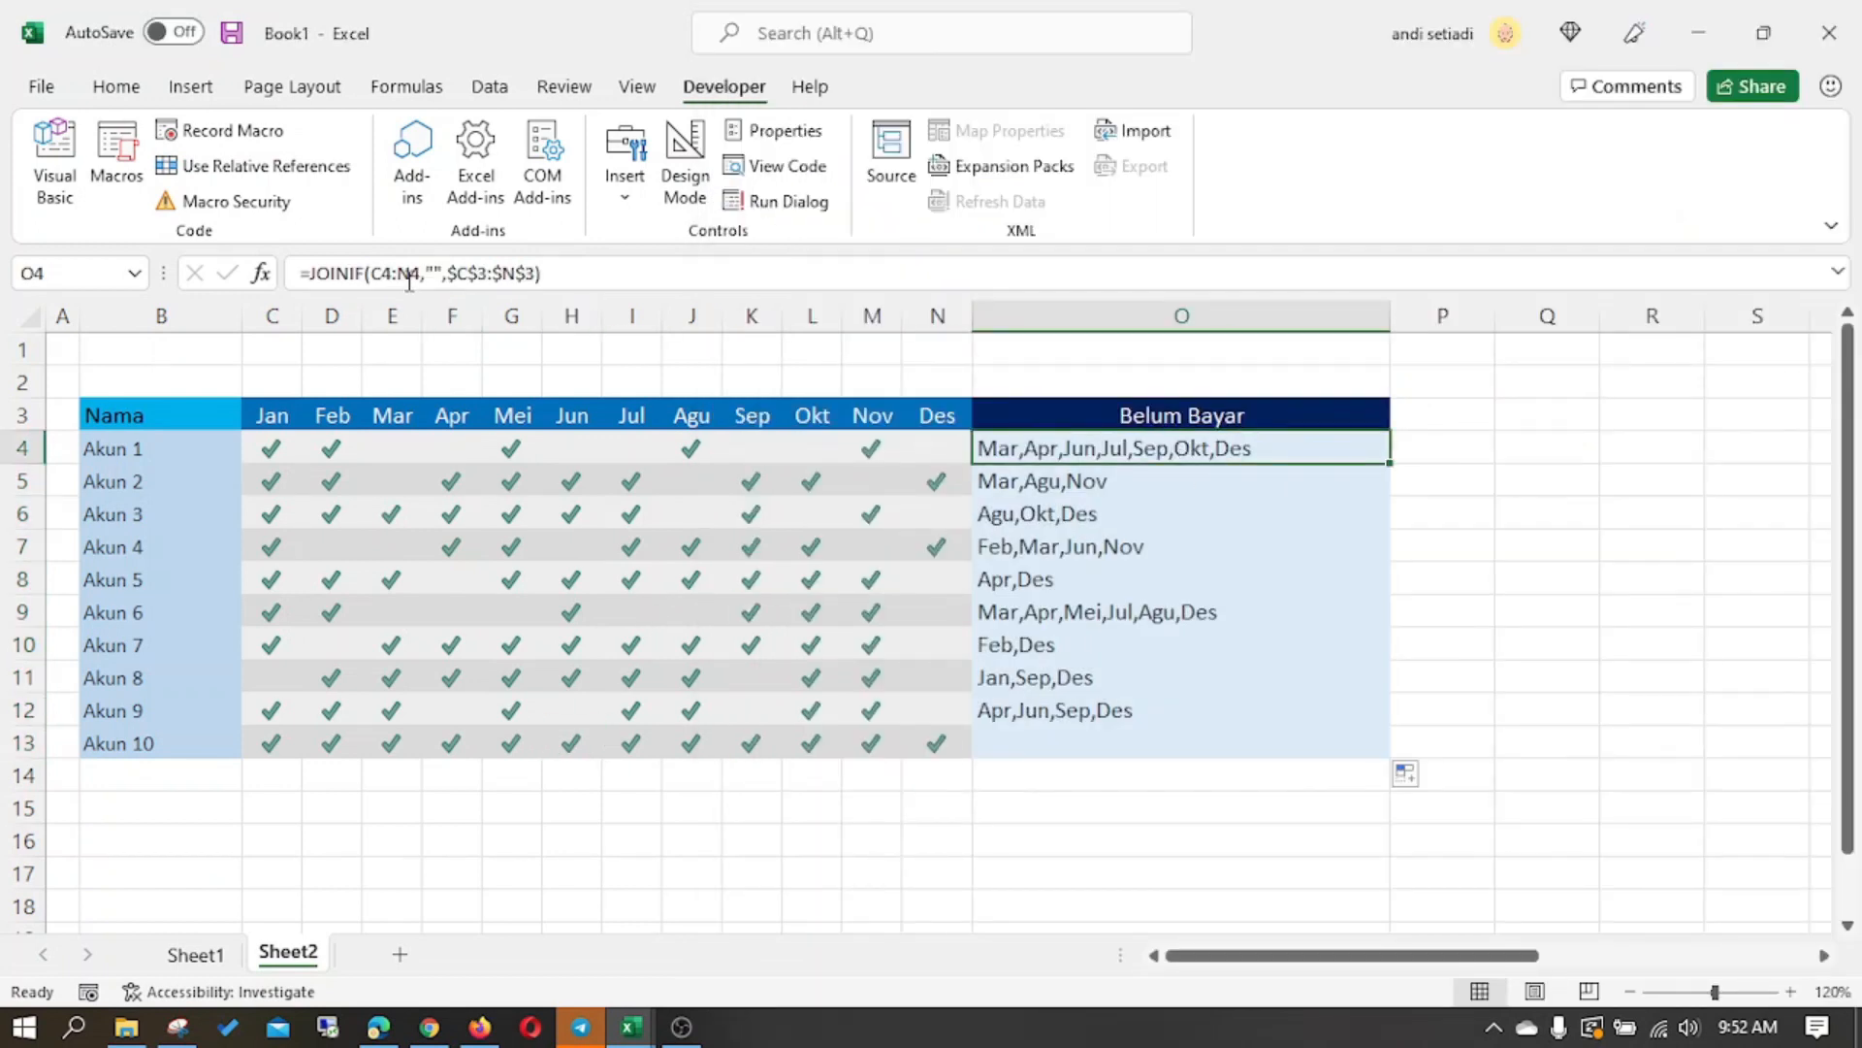
{"action": "left_click", "coordinate": [1178, 807]}
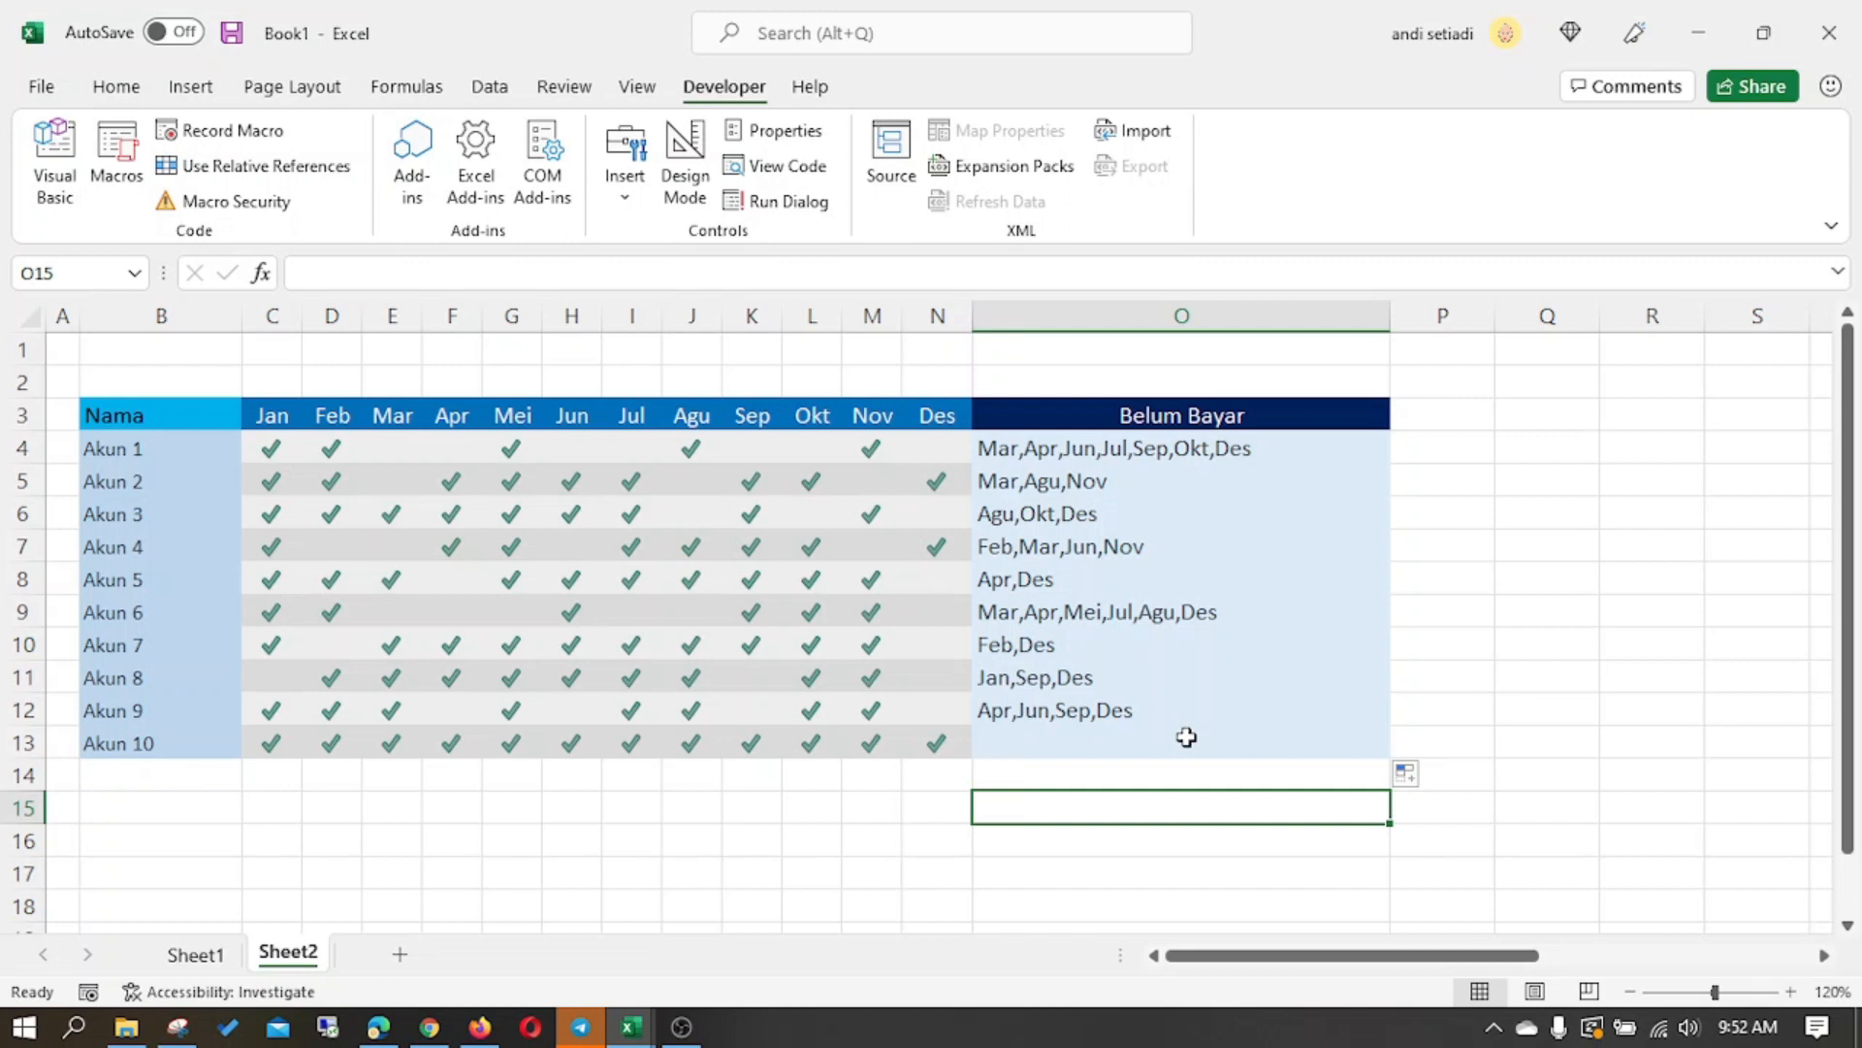
- Add a note below the Excel table with TEXJOIN + IF in O16 and 2019 in N16
{"action": "left_click", "coordinate": [1164, 640]}
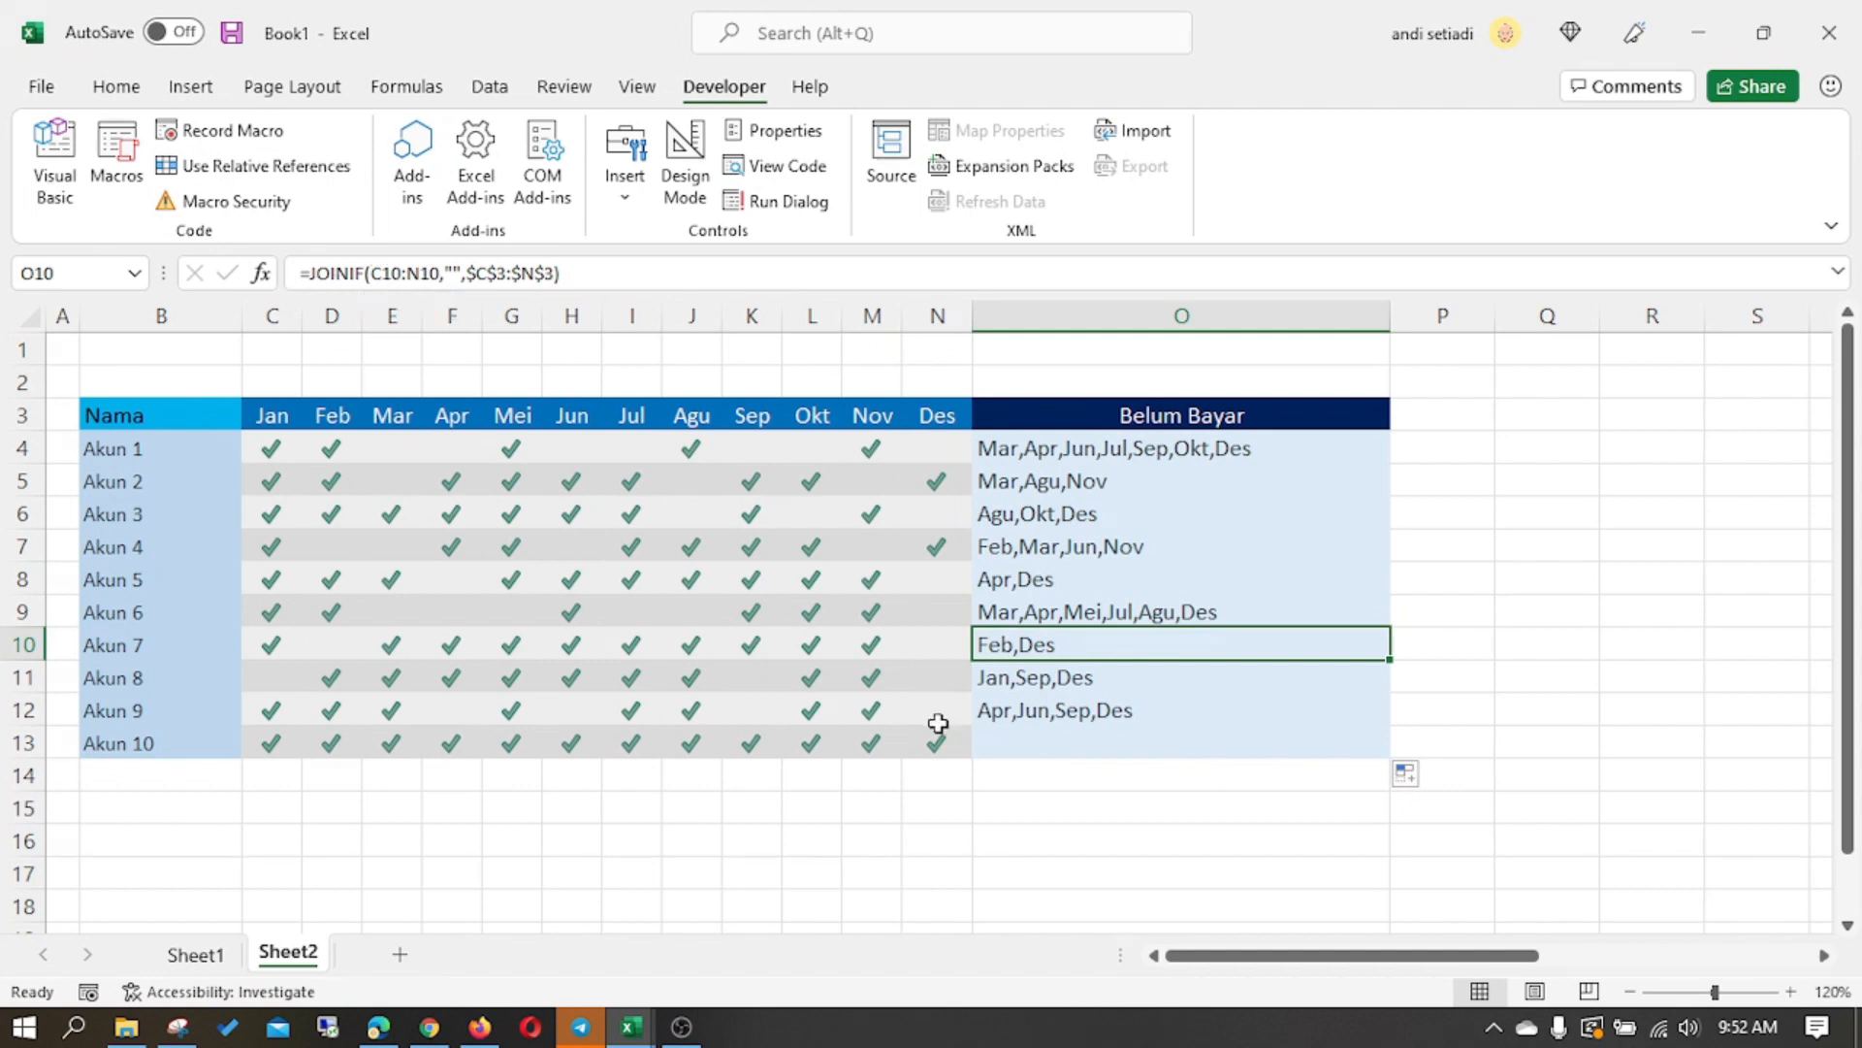
{"action": "left_click", "coordinate": [1034, 815]}
{"action": "left_click", "coordinate": [1038, 838]}
{"action": "type", "text": "TE"}
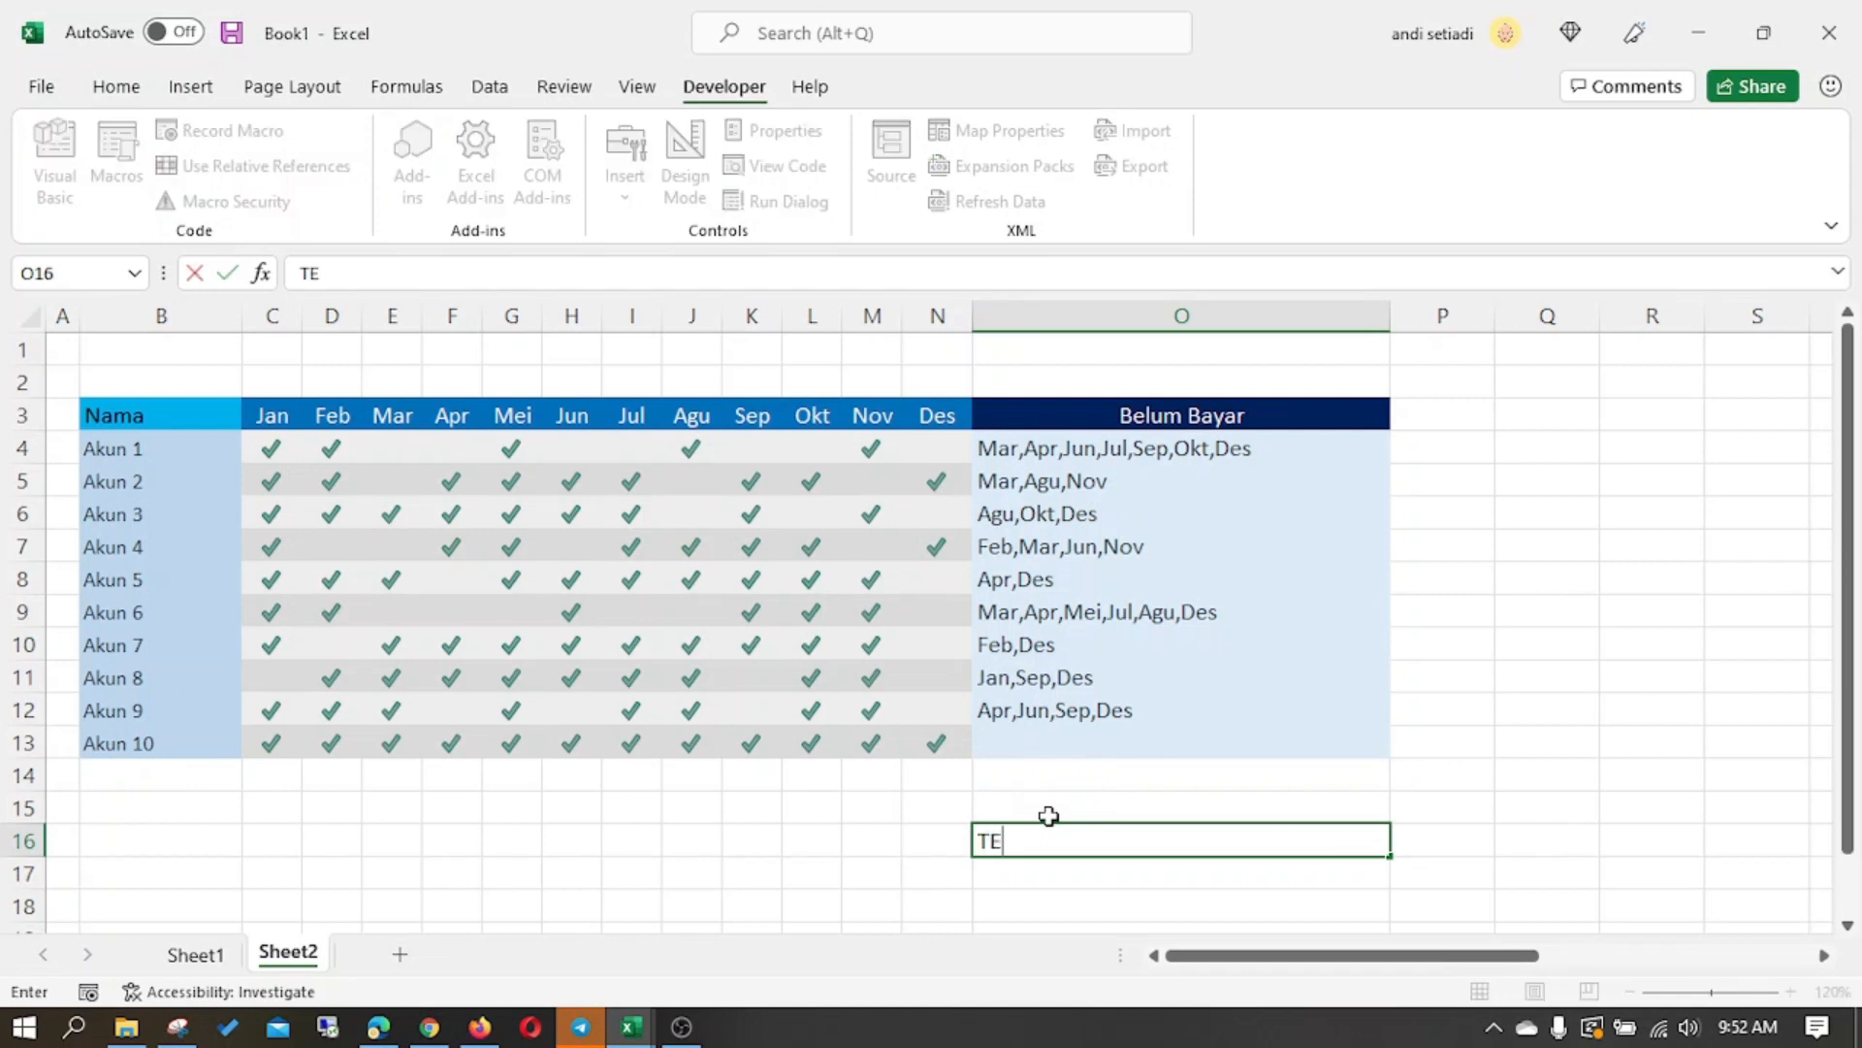
{"action": "type", "text": "XJOIN + IF"}
{"action": "key", "text": "Return"}
{"action": "key", "text": "Left"}
{"action": "key", "text": "Up"}
{"action": "type", "text": "29"}
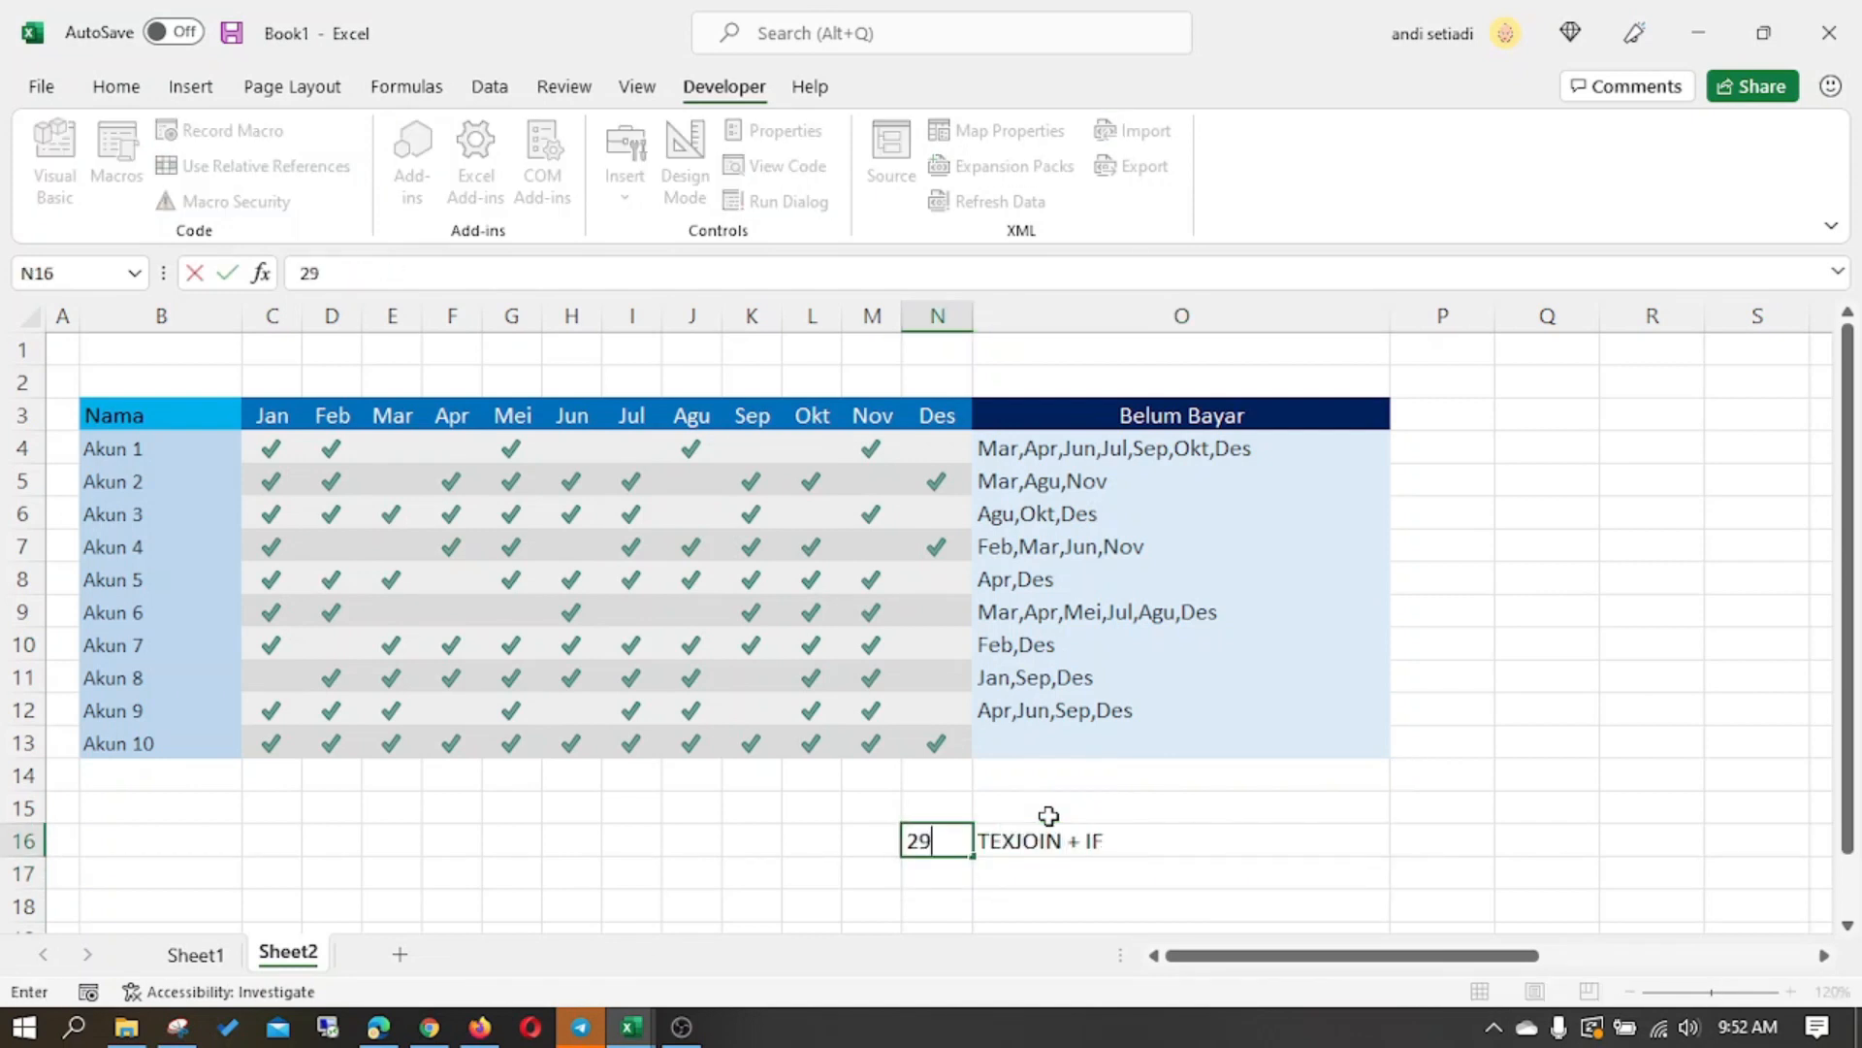
{"action": "key", "text": "BackSpace"}
{"action": "type", "text": "019"}
{"action": "key", "text": "Return"}
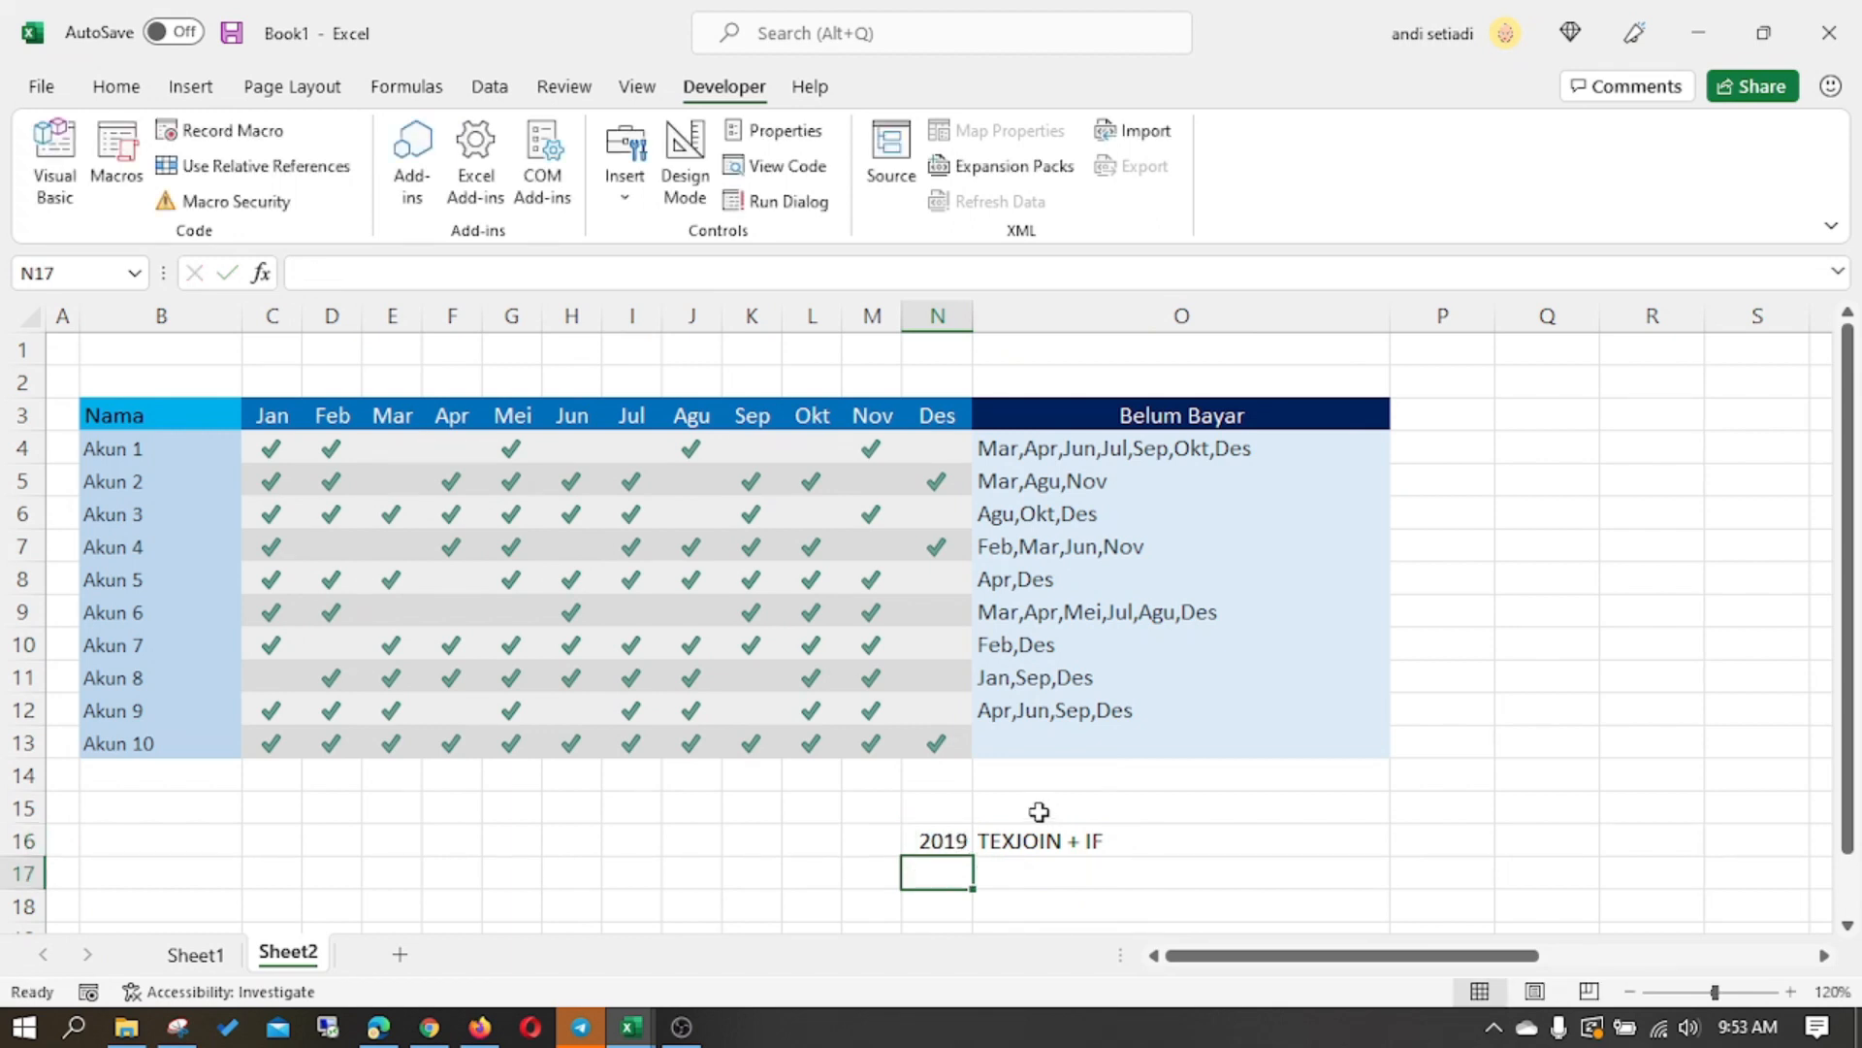
- Add a second note row with 365 in N17 and TEXJOIN dan FILTER in O17
{"action": "left_click_drag", "start_coordinate": [1038, 827], "coordinate": [957, 860]}
{"action": "left_click", "coordinate": [956, 861]}
{"action": "type", "text": "365"}
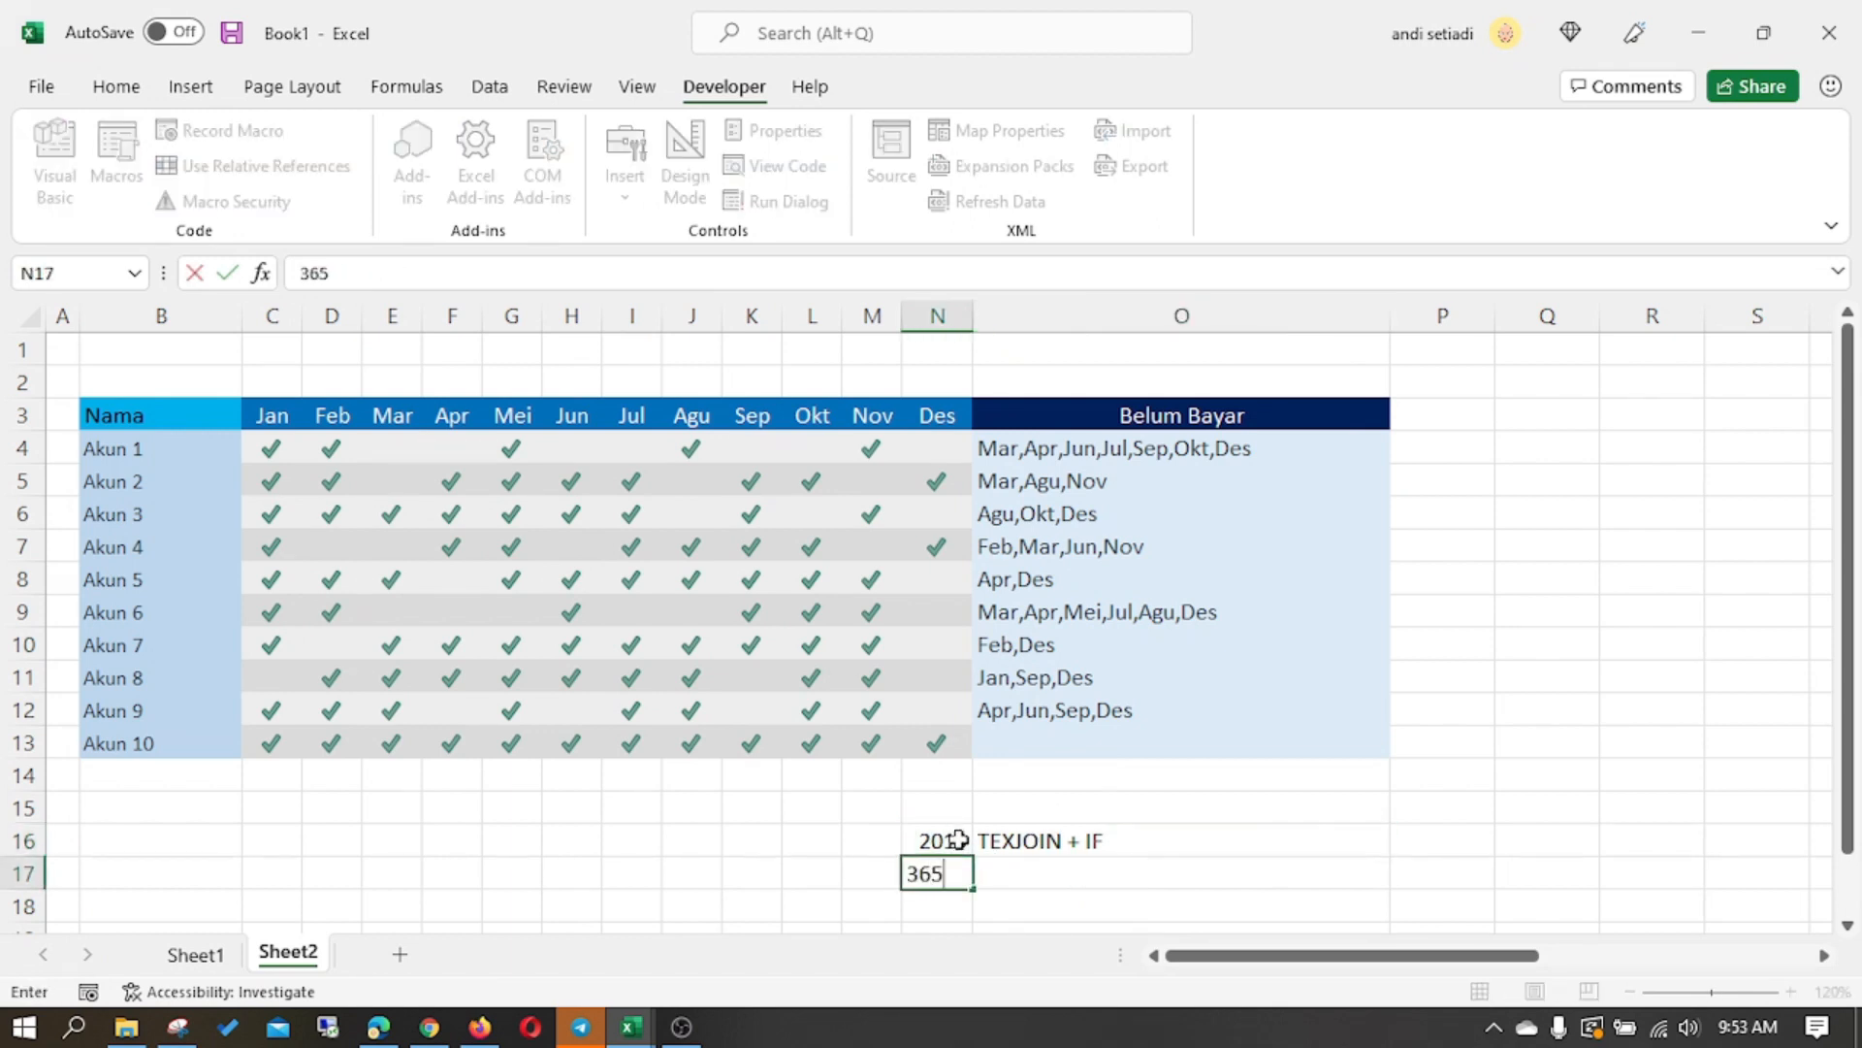
{"action": "key", "text": "Return"}
{"action": "key", "text": "Up"}
{"action": "key", "text": "Right"}
{"action": "type", "text": "TEX"}
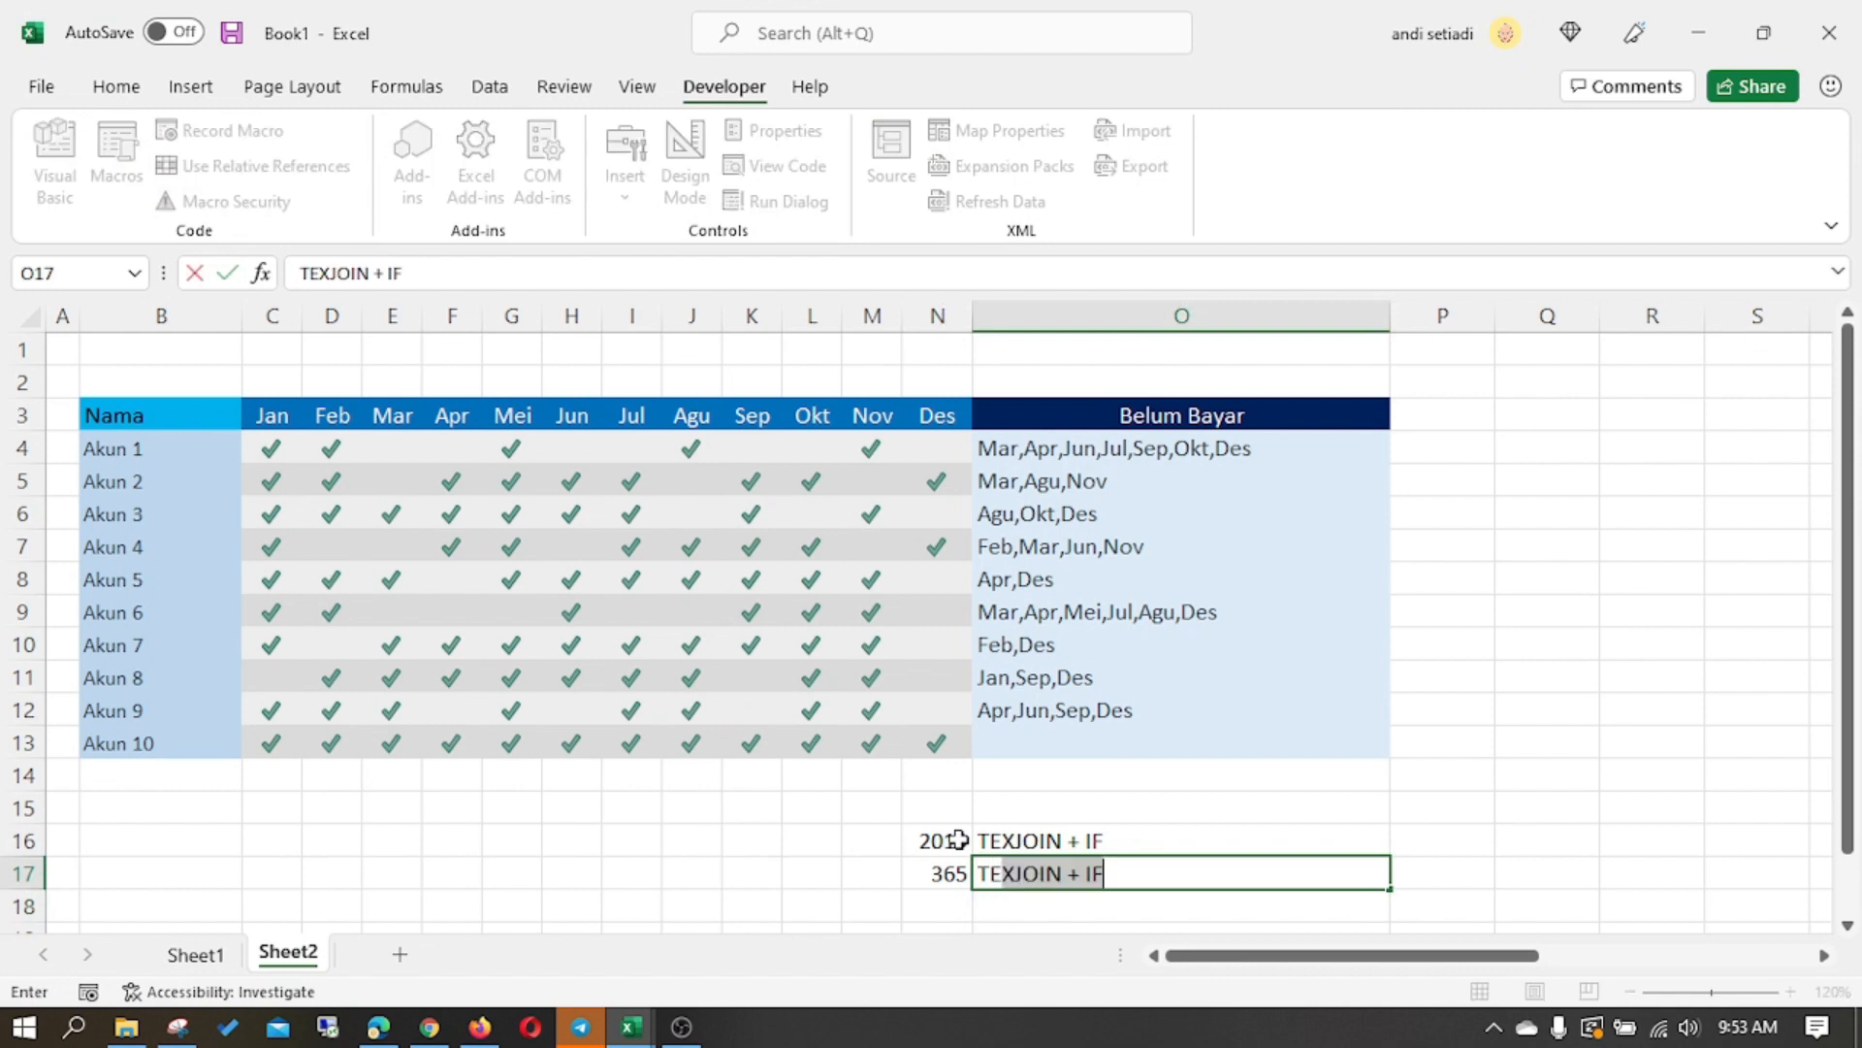
{"action": "type", "text": "JOIN dan FIL"}
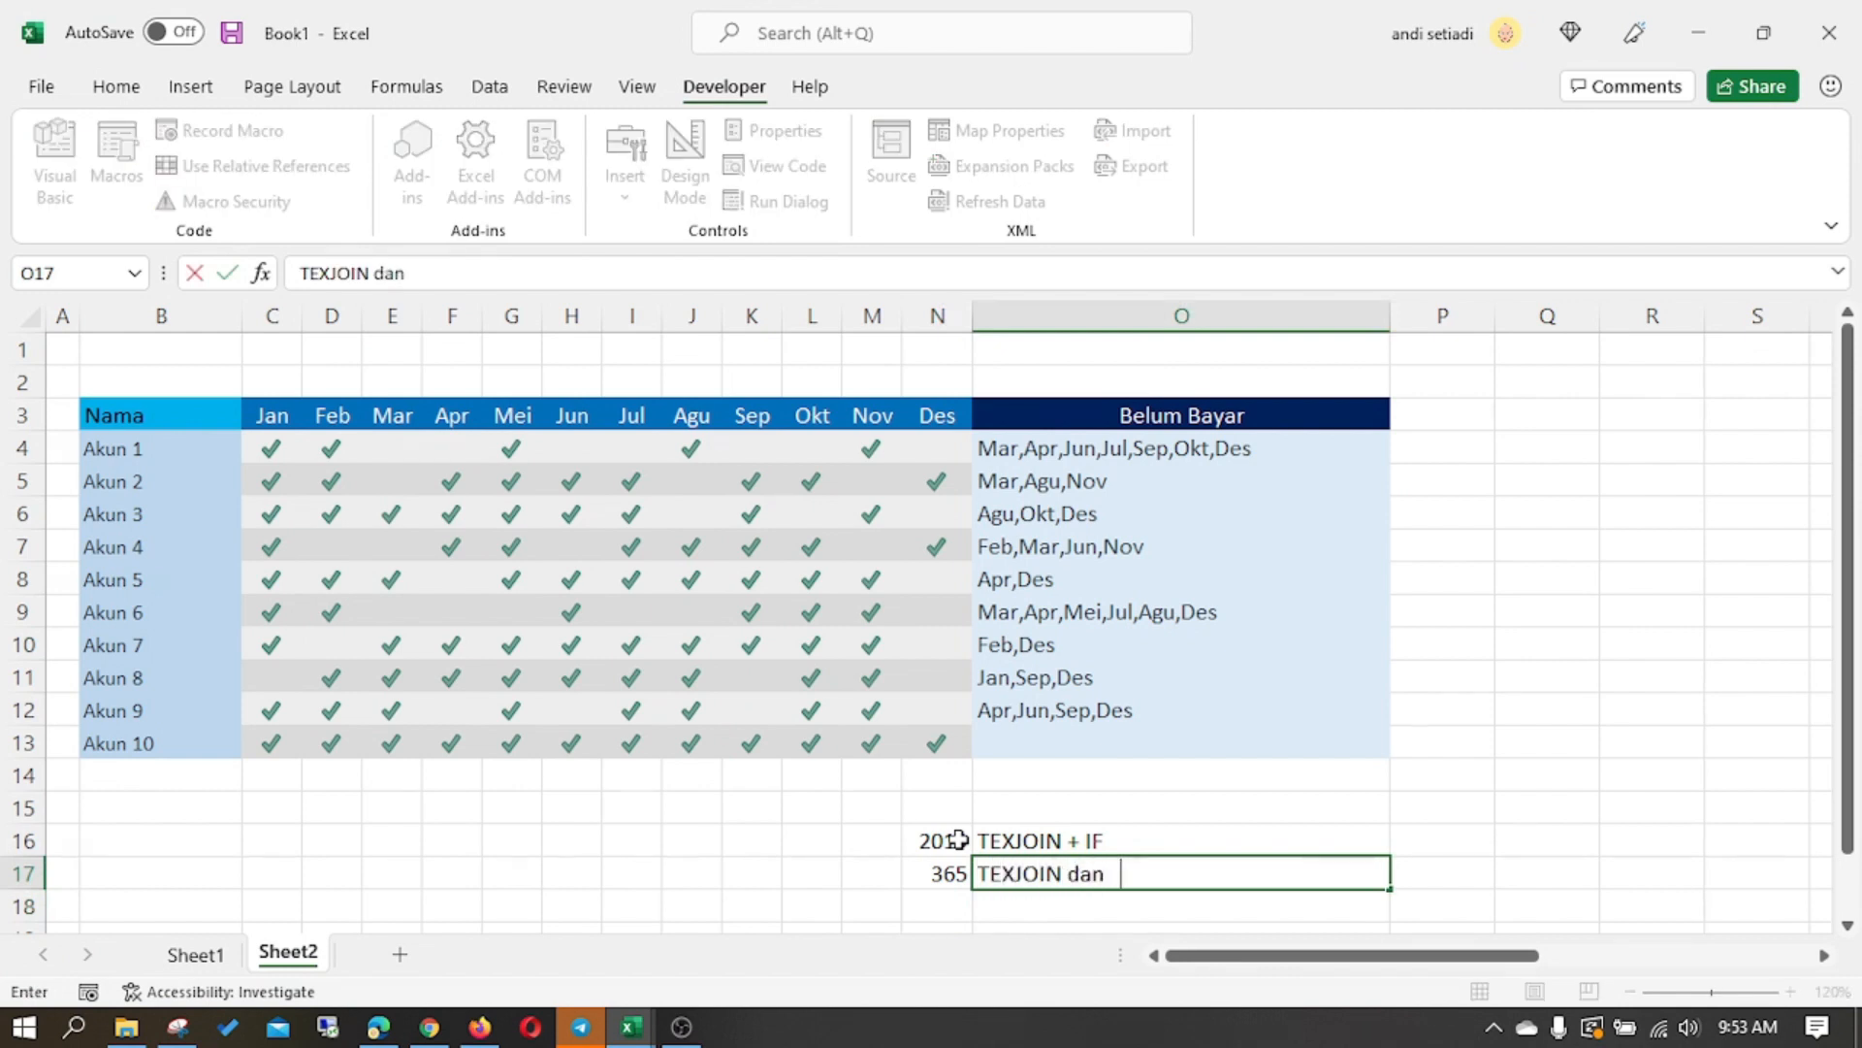
{"action": "type", "text": "TER"}
{"action": "key", "text": "Return"}
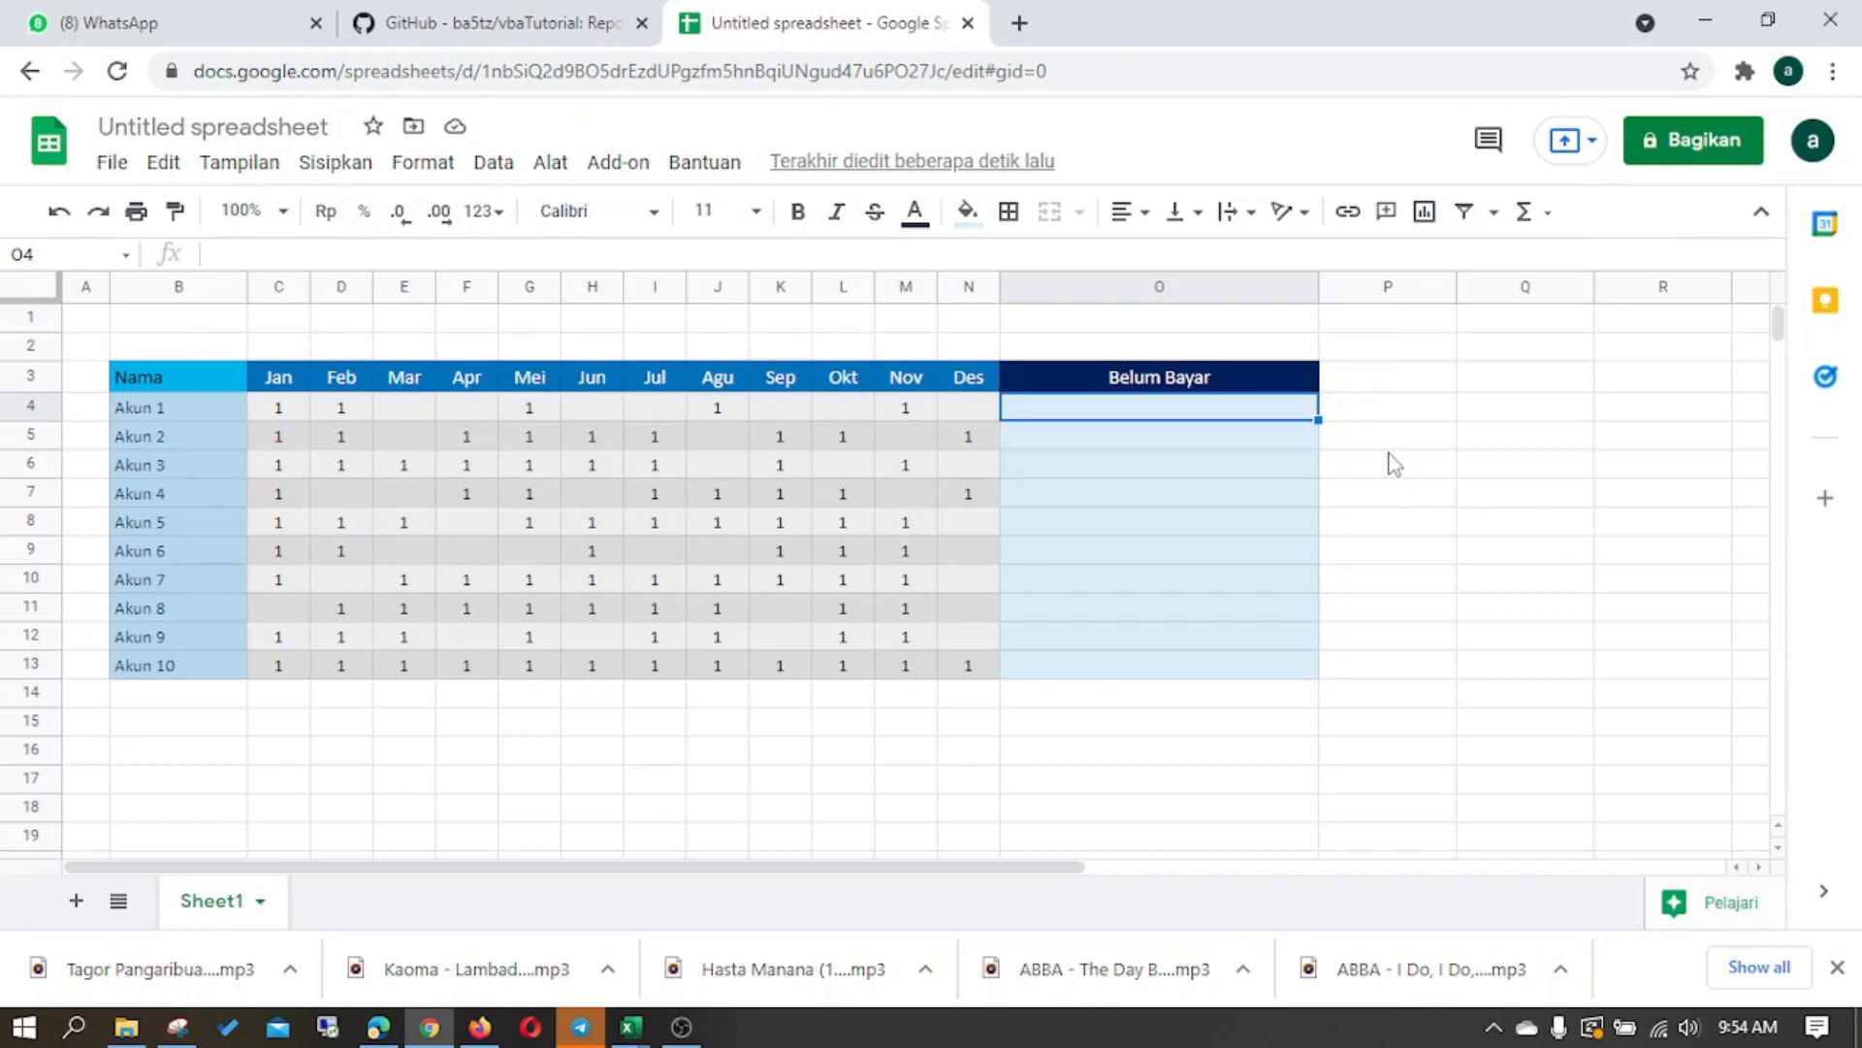
- In the Google Sheets spreadsheet, start a comma-separated FILTER formula in O4 over the month headers C3:M3
{"action": "type", "text": "=FILTER("}
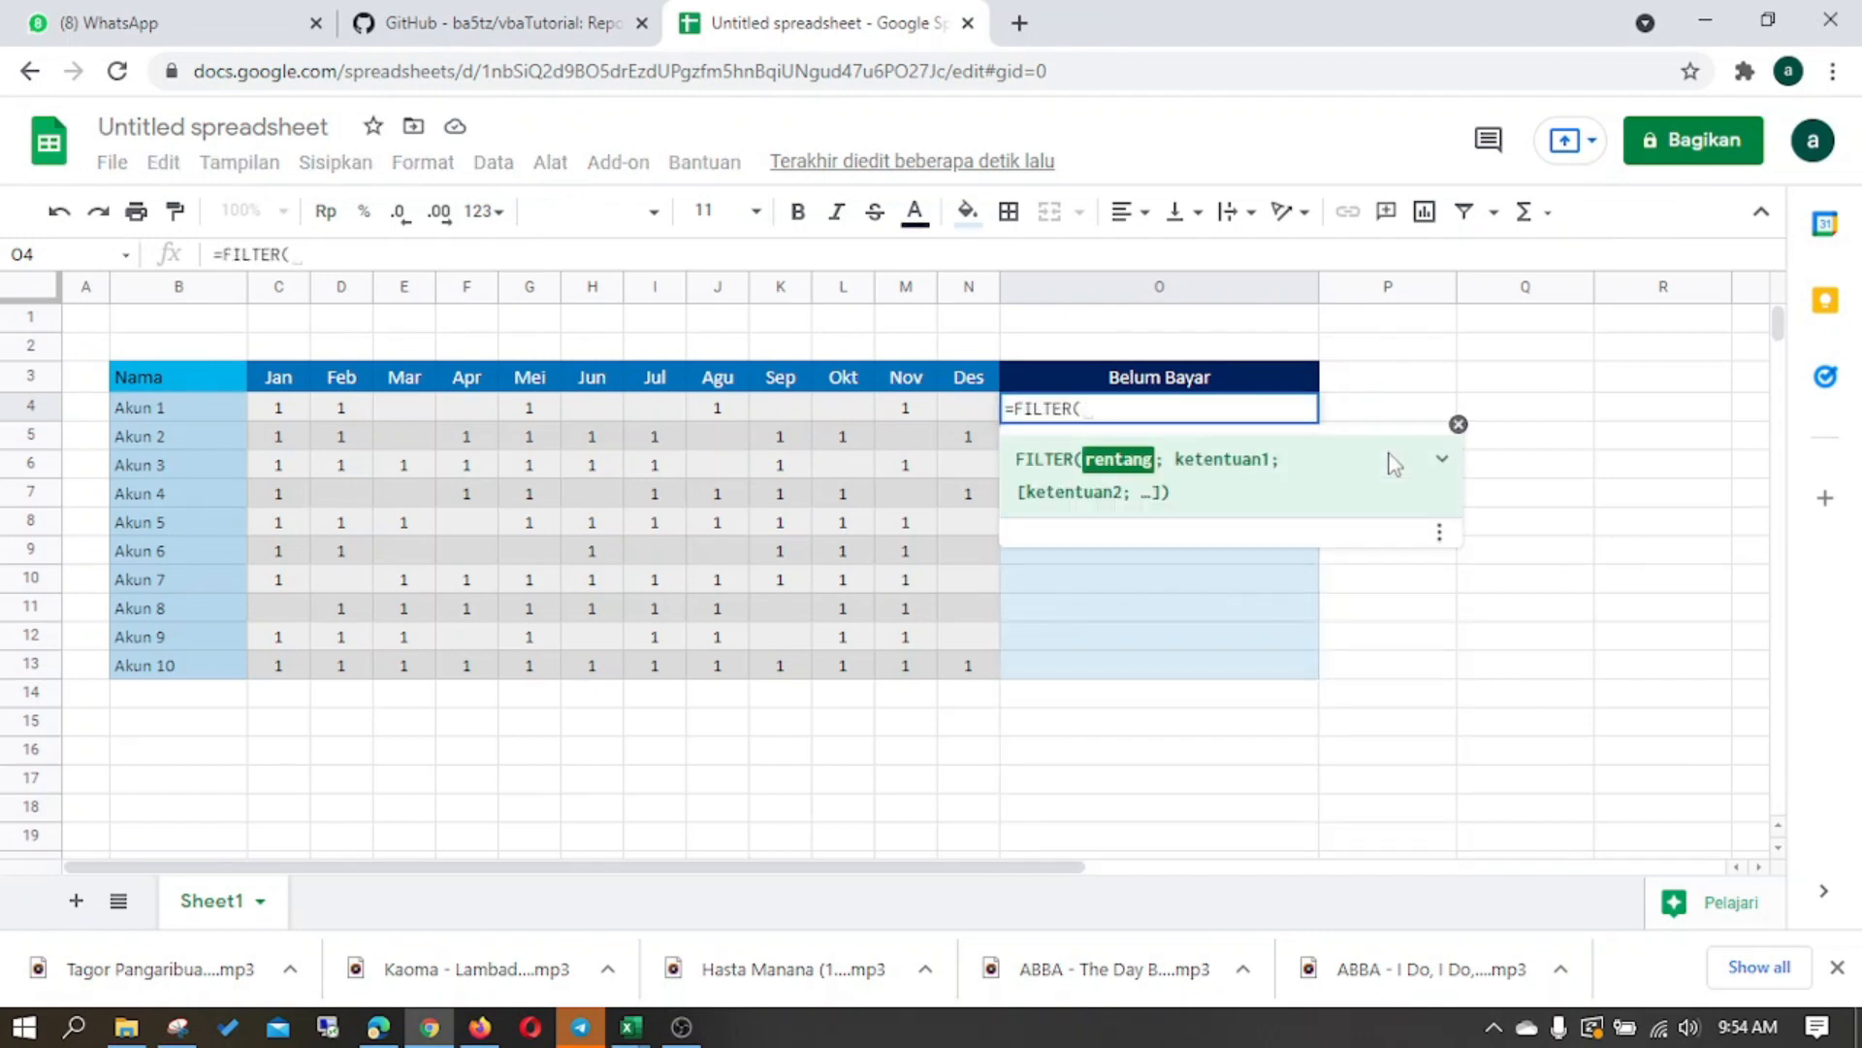
{"action": "left_click_drag", "start_coordinate": [289, 376], "coordinate": [907, 382]}
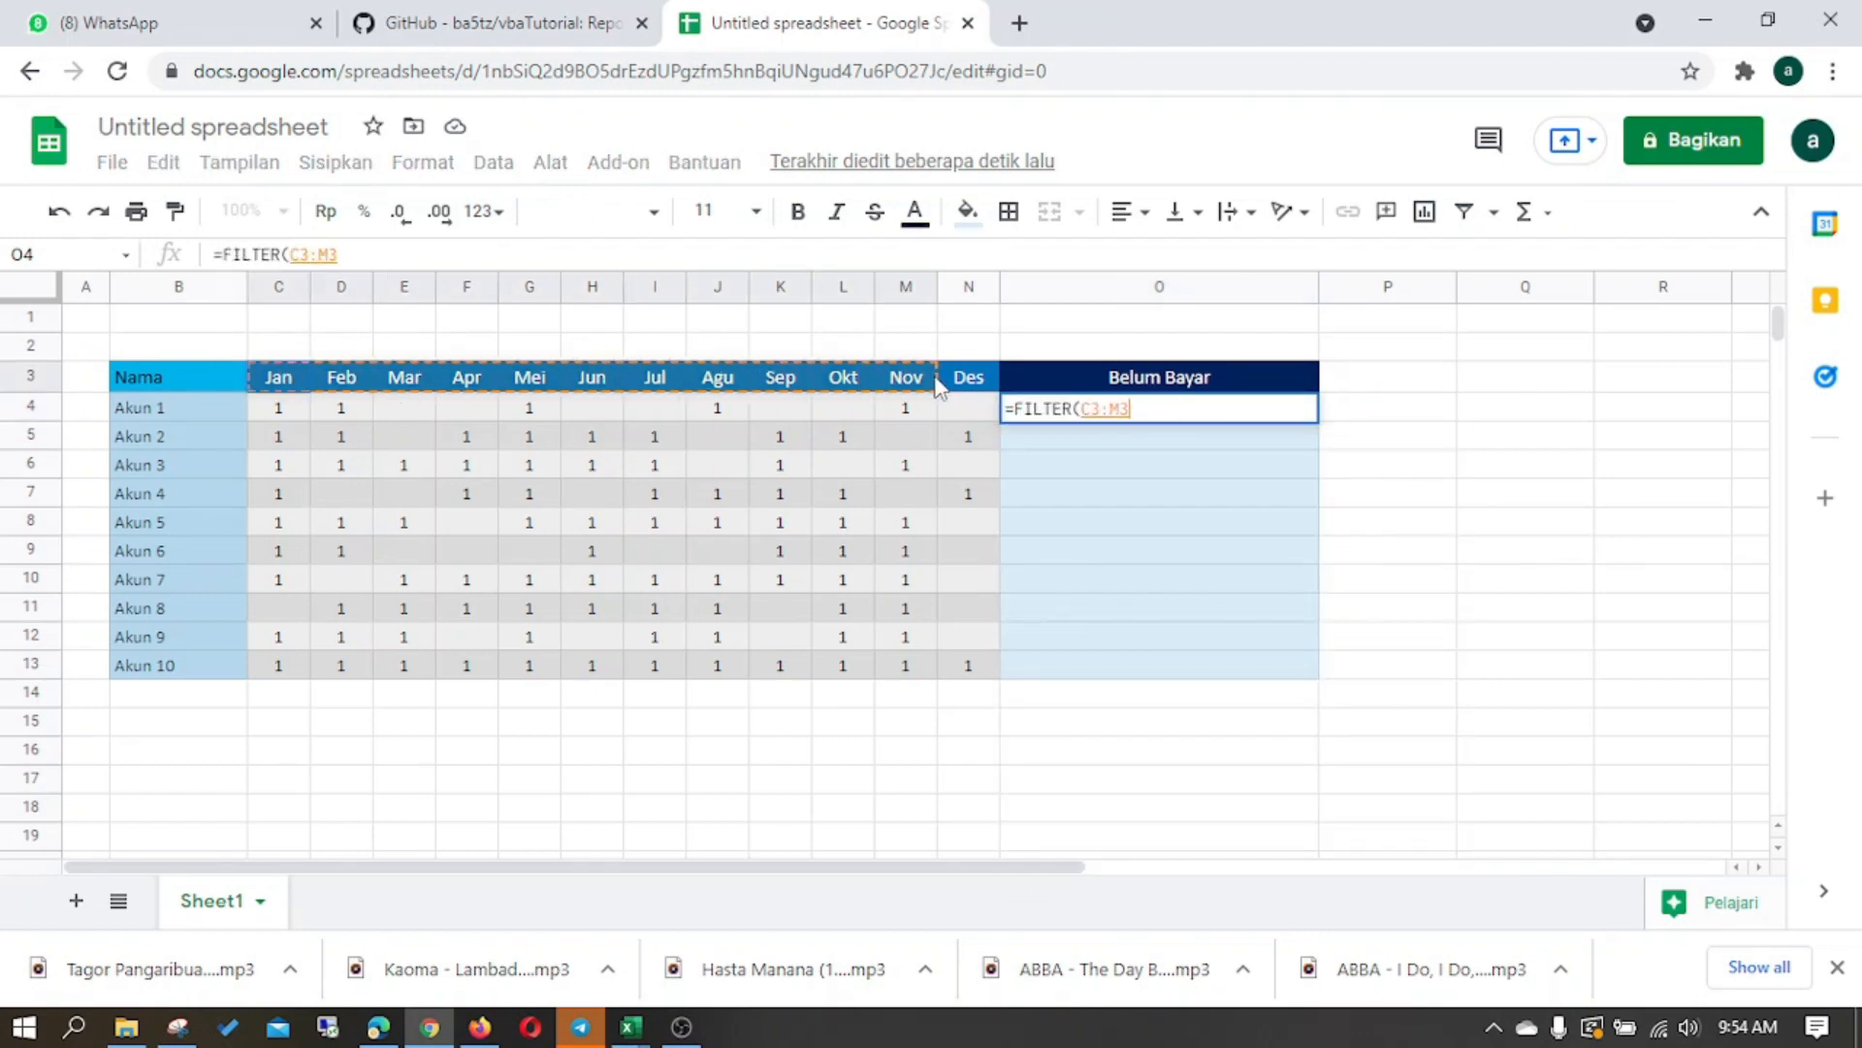
{"action": "type", "text": ","}
{"action": "left_click_drag", "start_coordinate": [279, 408], "coordinate": [947, 403]}
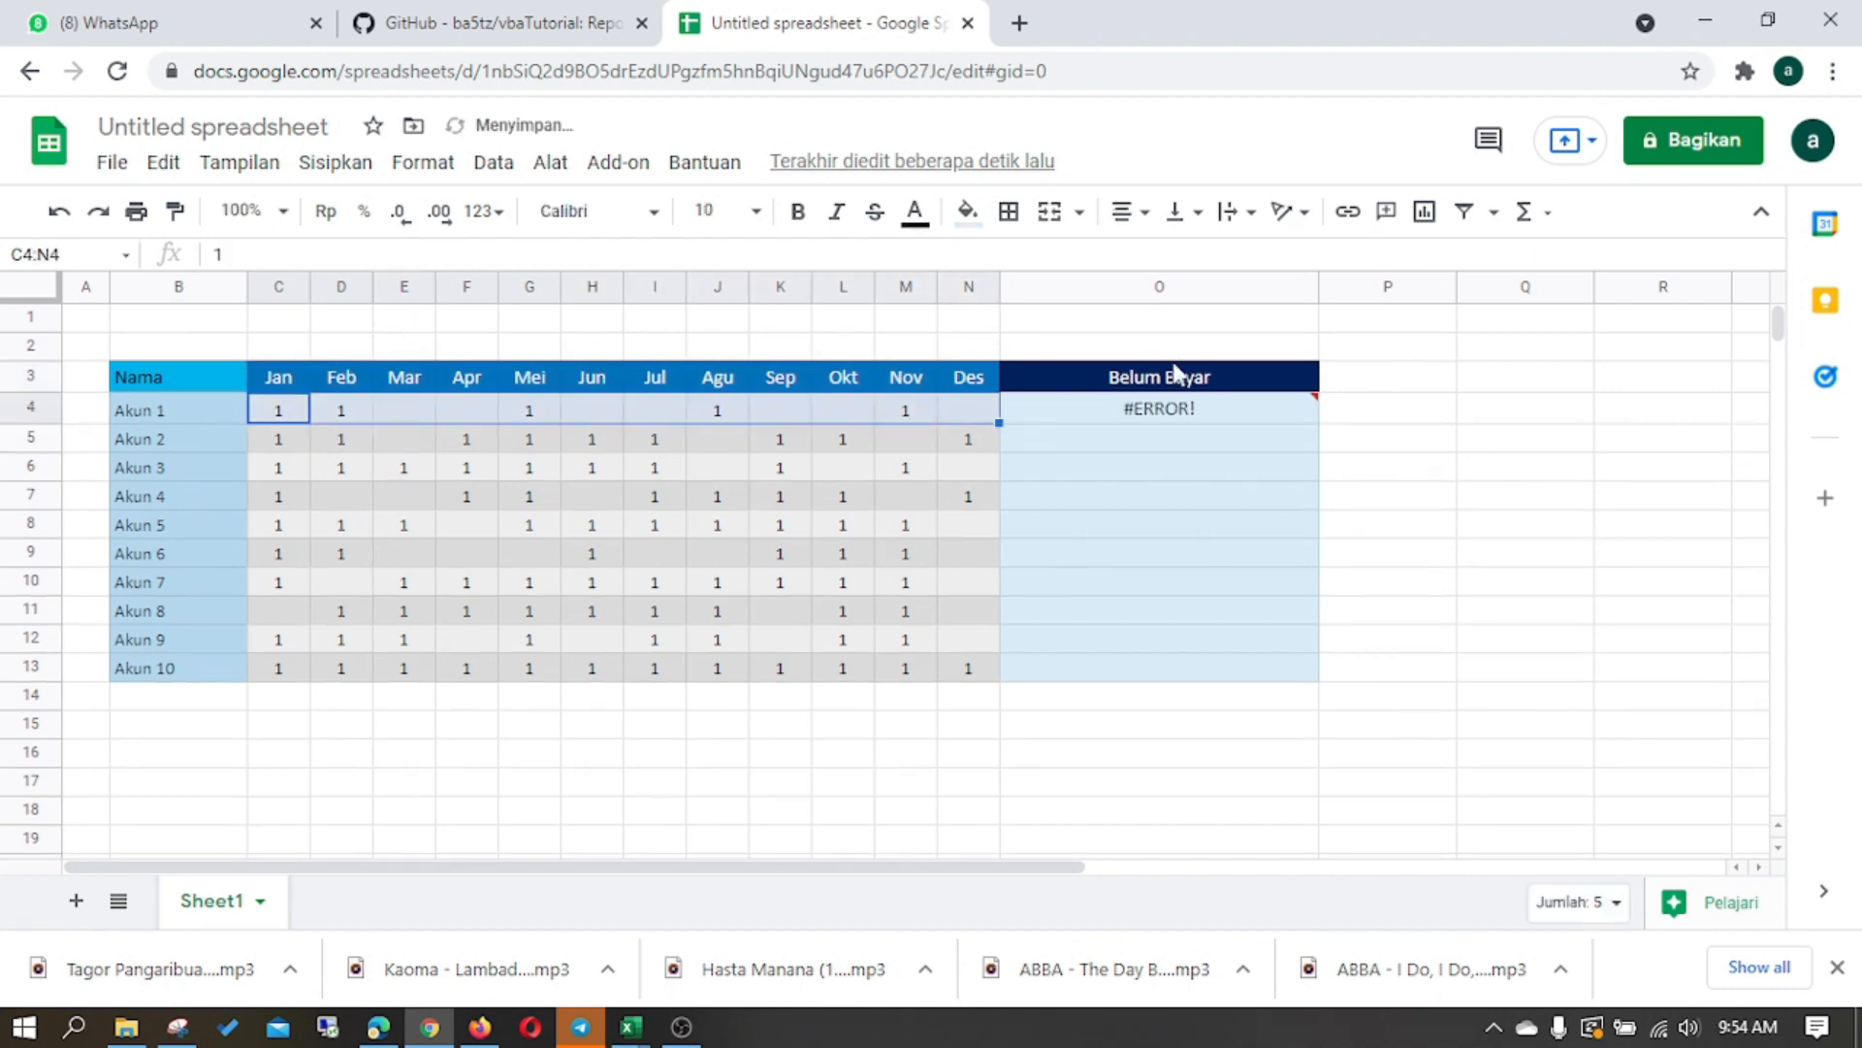
- Replace the comma in O4's FILTER formula with a semicolon and add C4:M4 as the condition range
{"action": "left_click", "coordinate": [1152, 411]}
{"action": "left_click", "coordinate": [352, 254]}
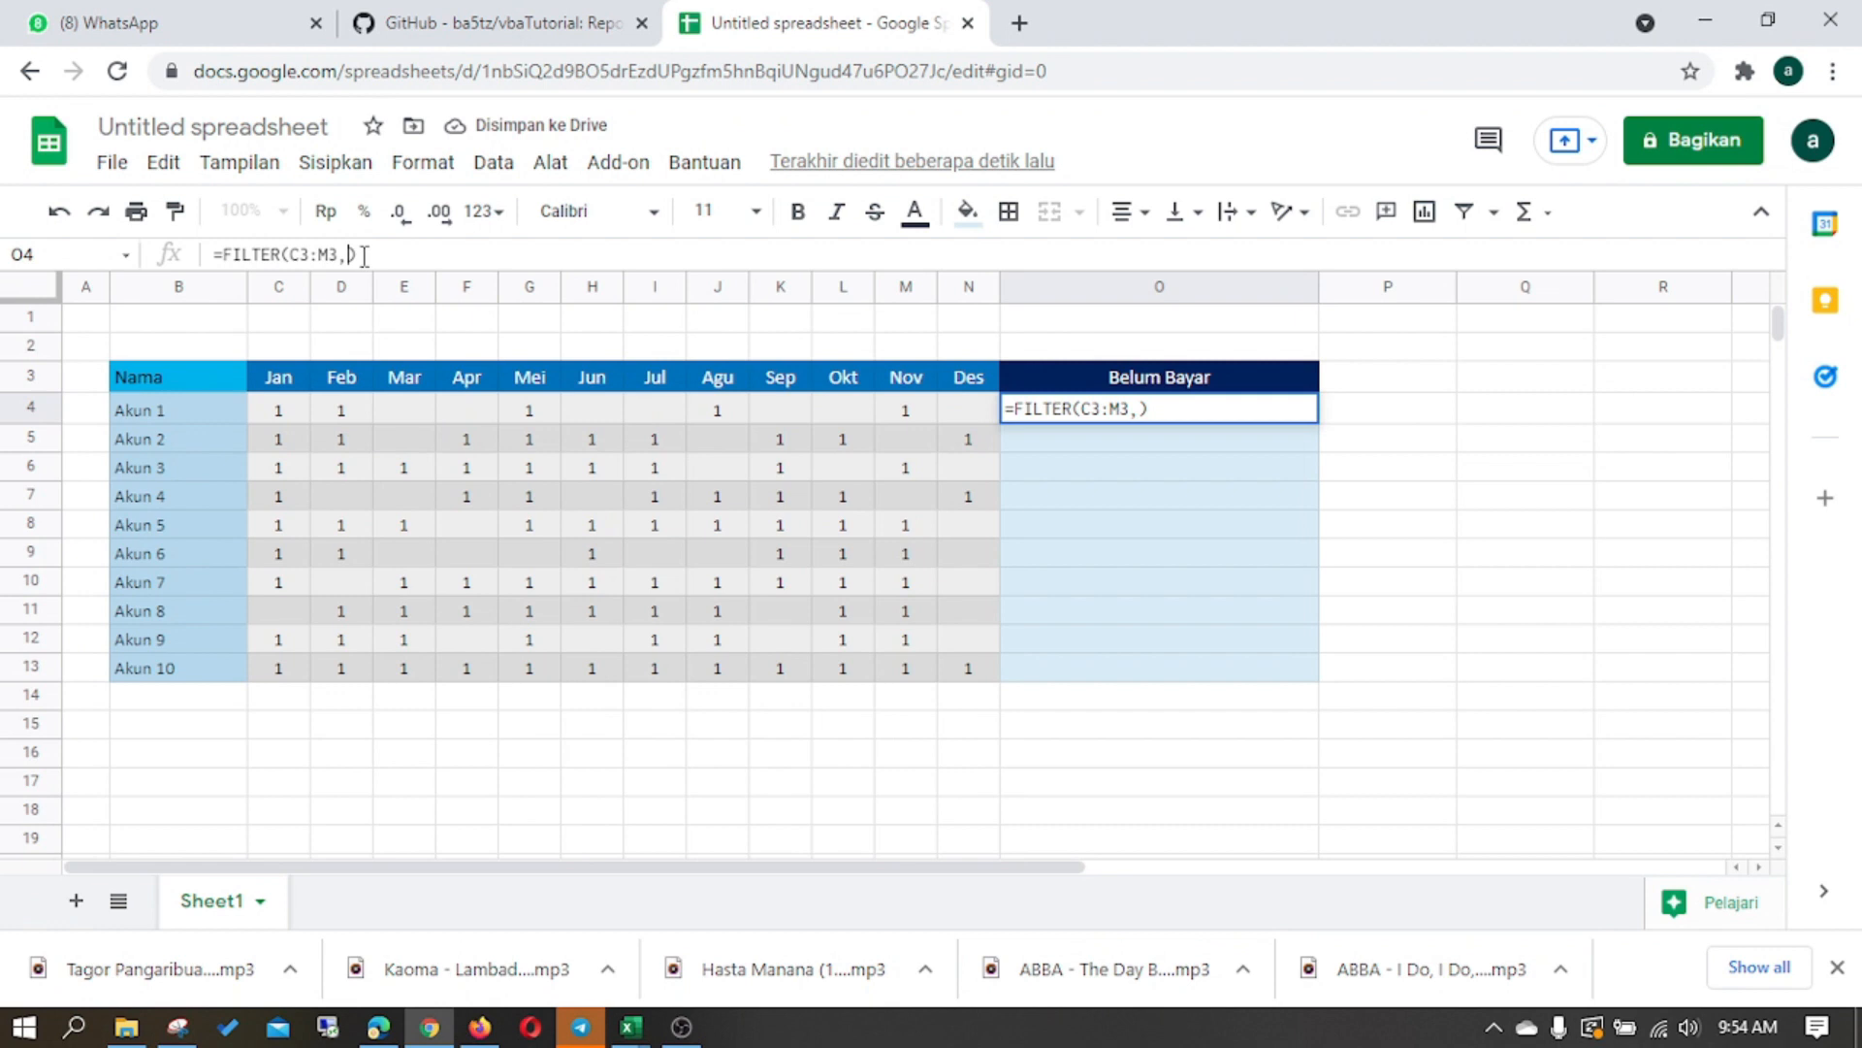
{"action": "key", "text": "BackSpace"}
{"action": "type", "text": ";"}
{"action": "left_click_drag", "start_coordinate": [286, 417], "coordinate": [902, 418]}
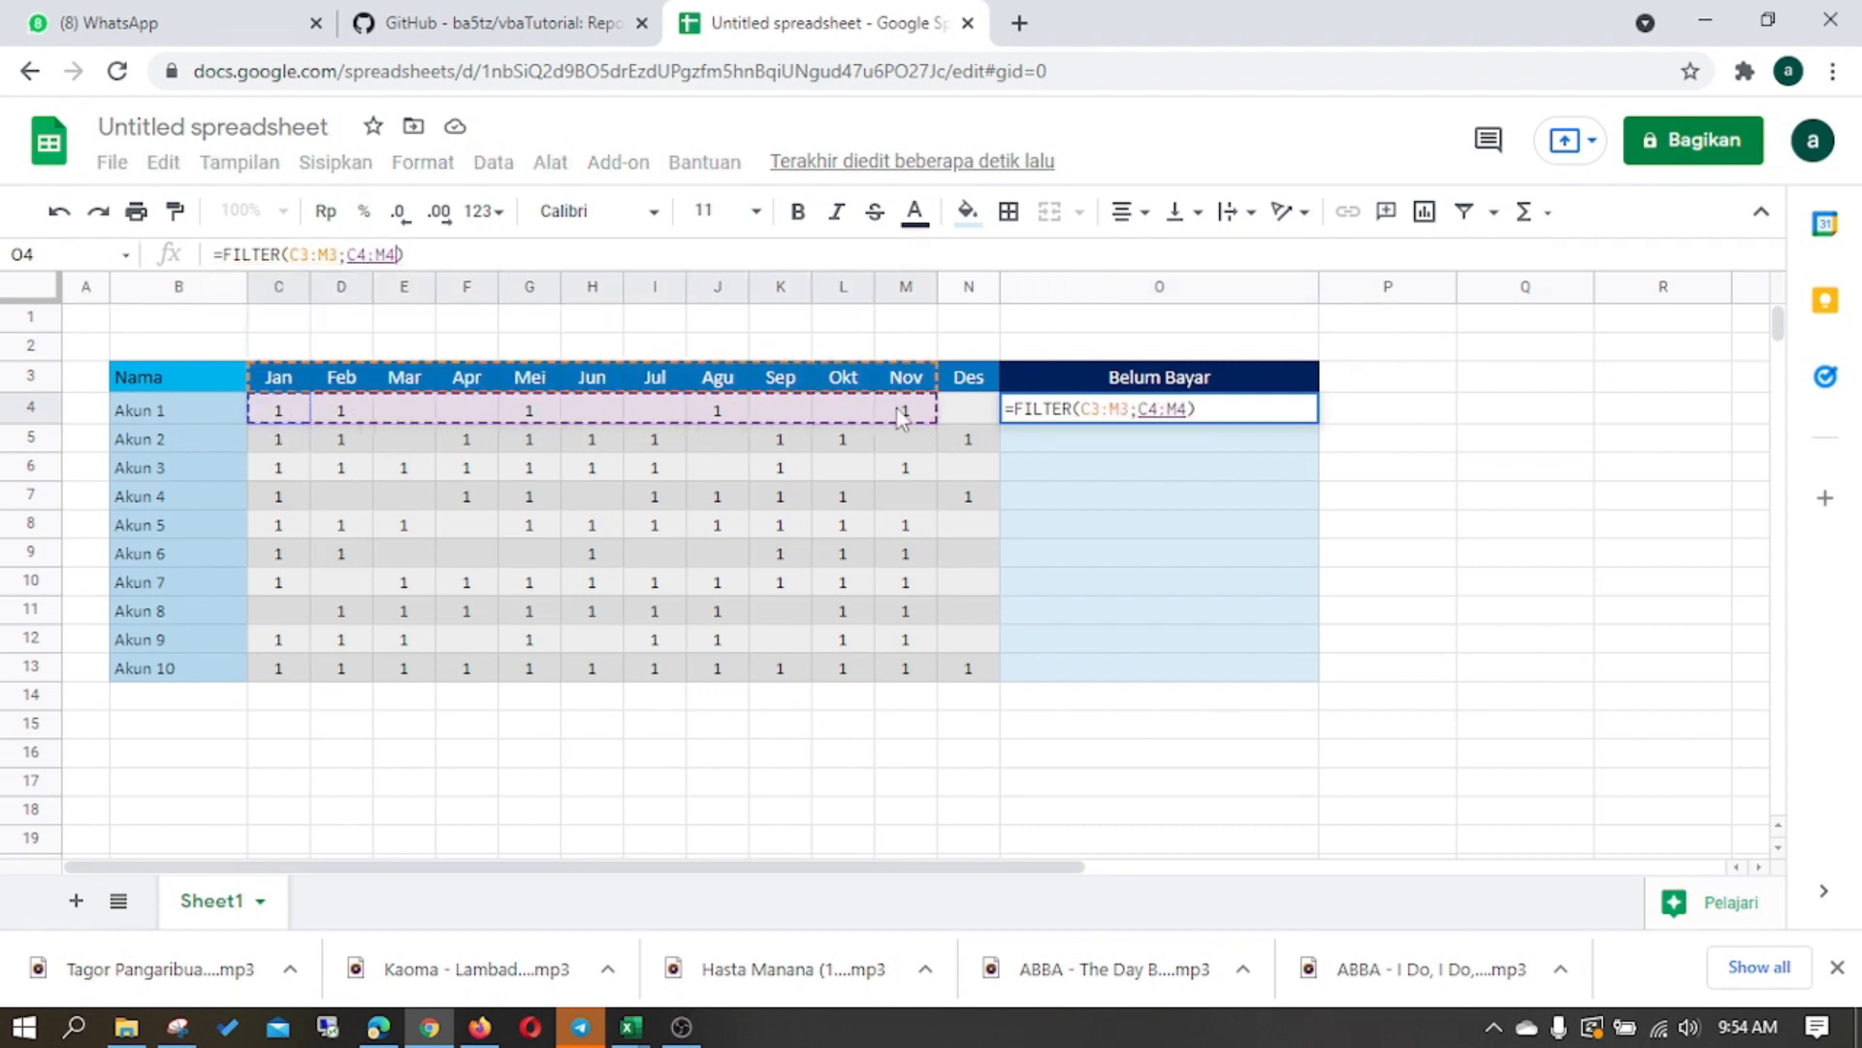
- Extend O4's FILTER ranges through column N and require blank cells, giving =FILTER(C3:N3;C4:N4="")
{"action": "double_click", "coordinate": [326, 254]}
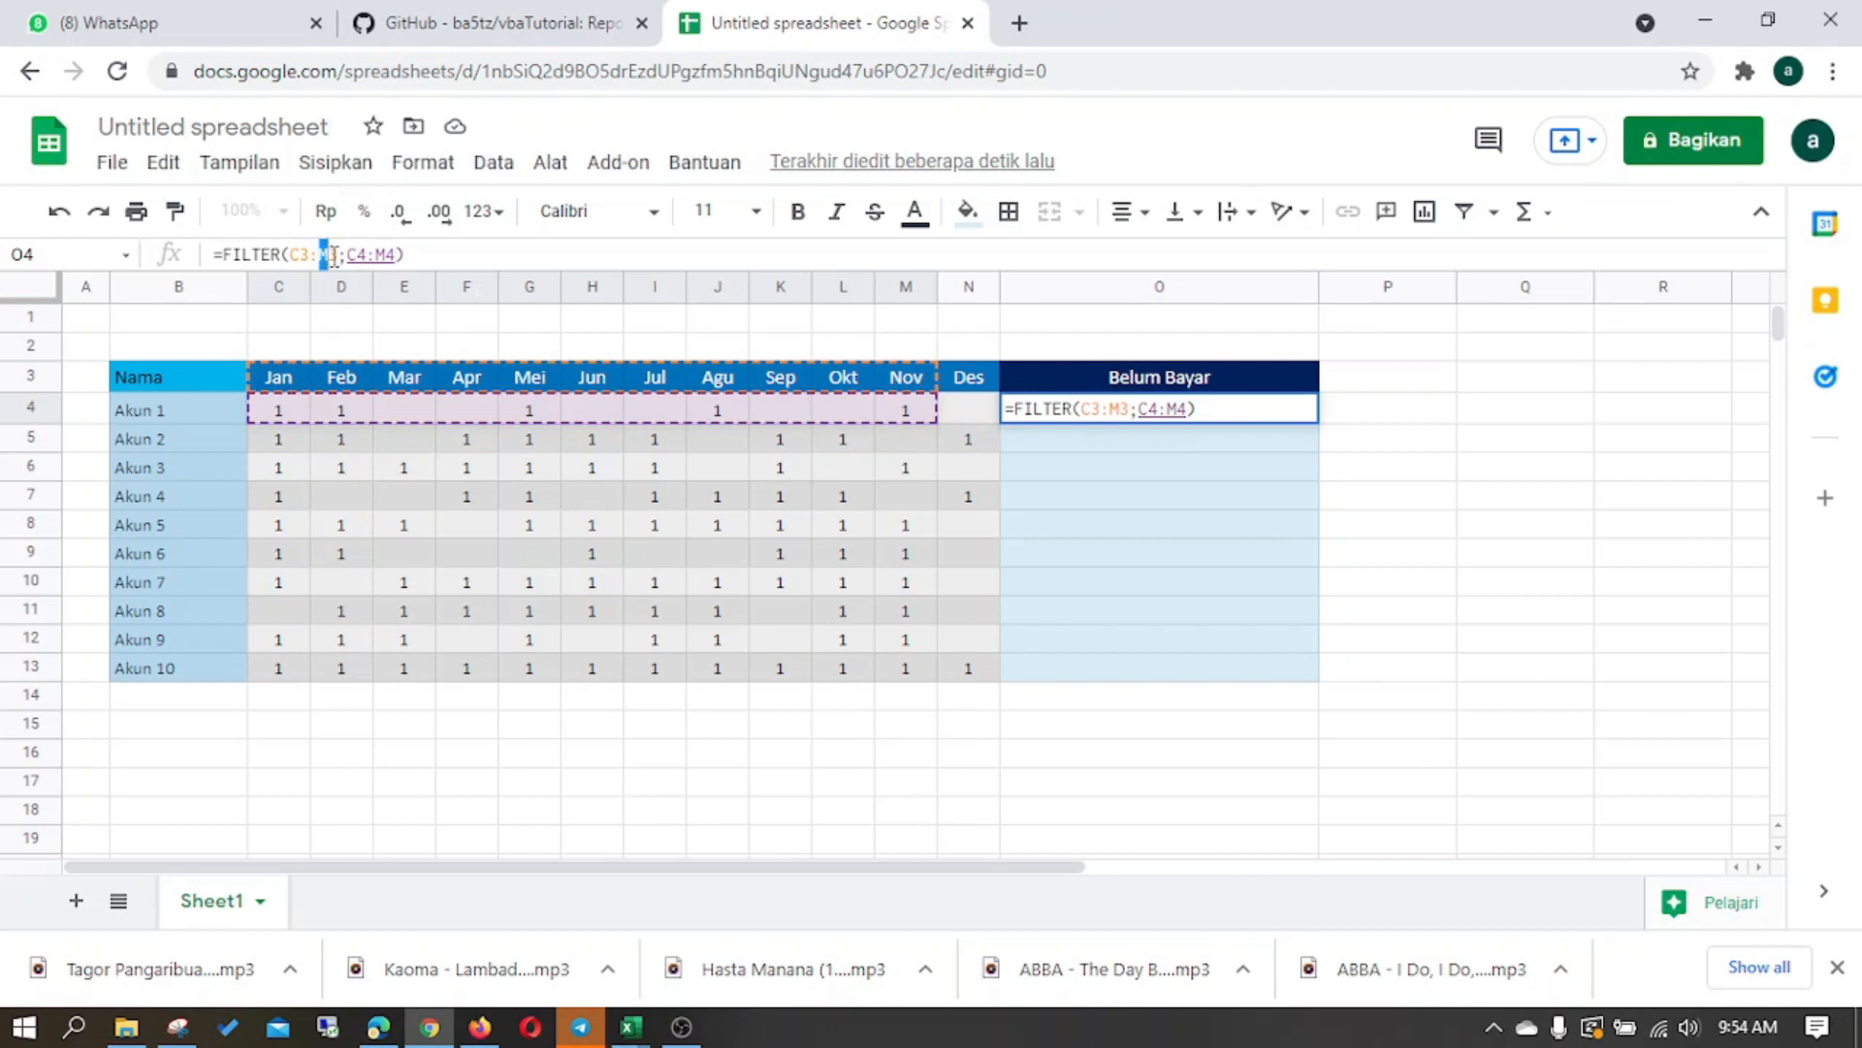
{"action": "type", "text": "N3"}
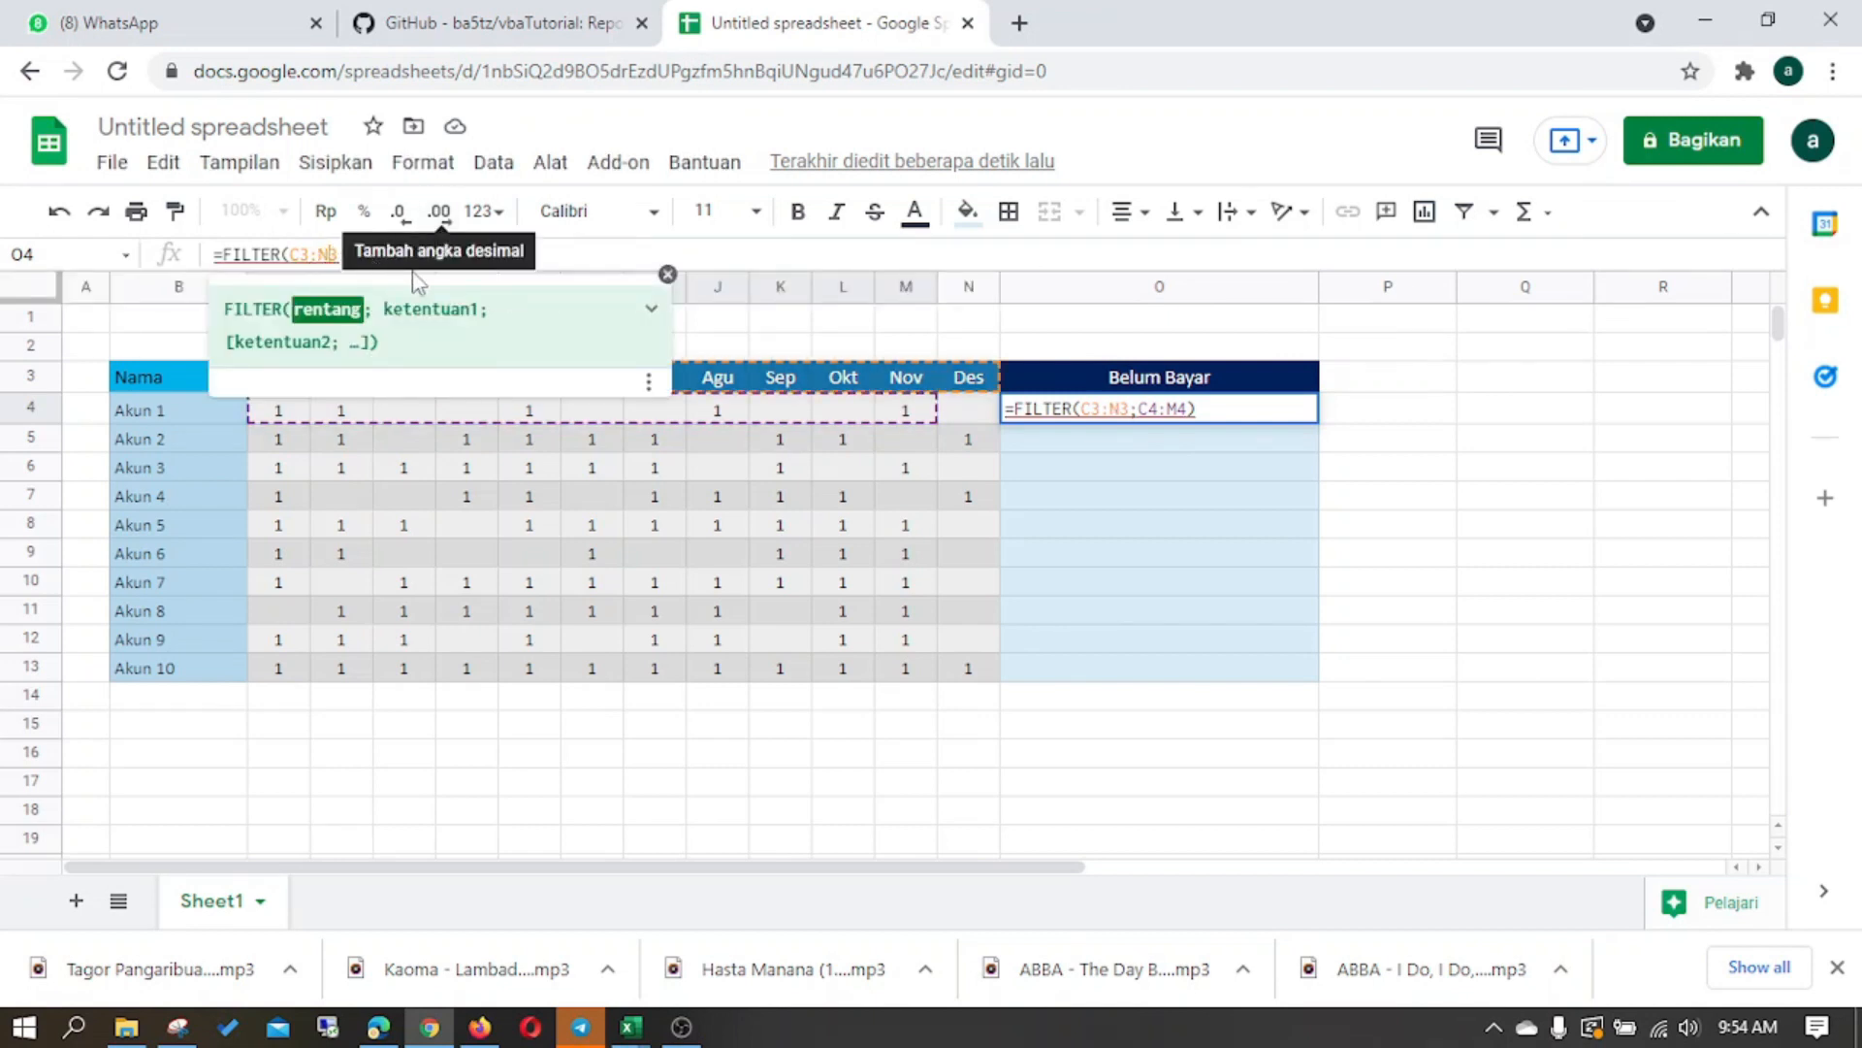
{"action": "left_click", "coordinate": [398, 253]}
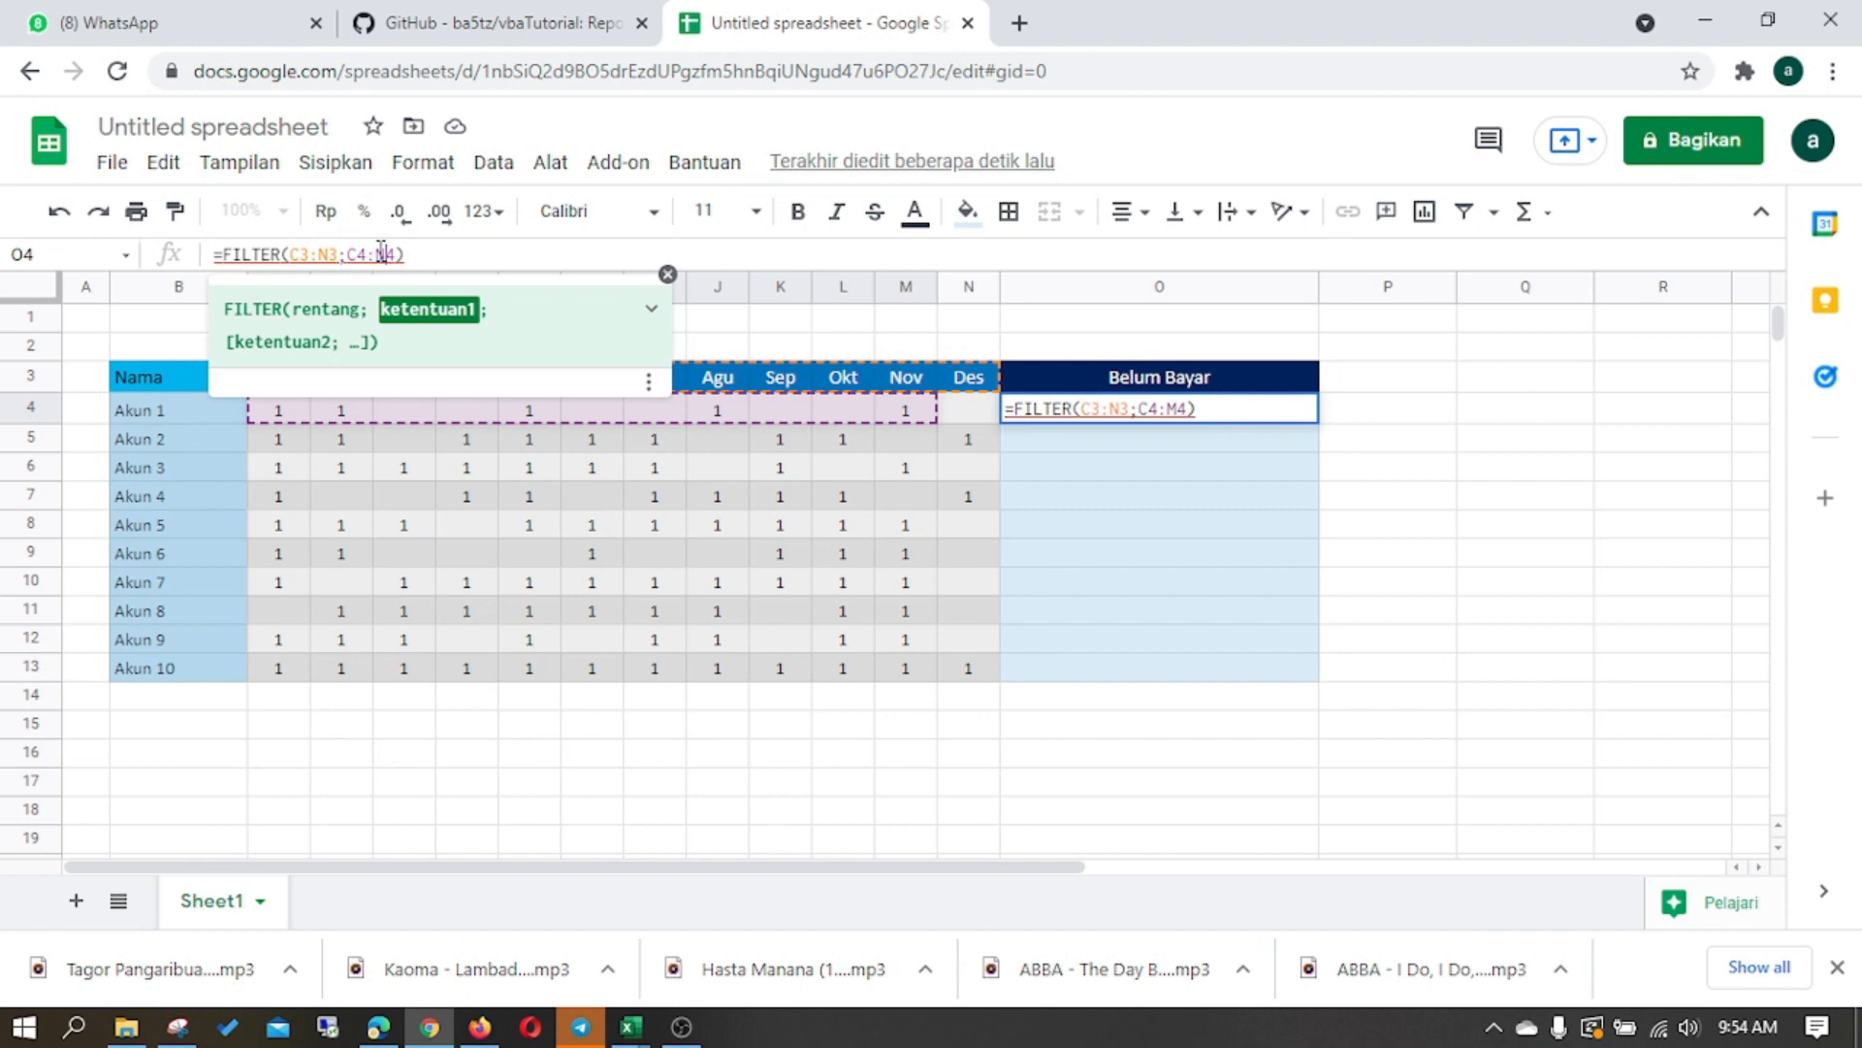
{"action": "type", "text": "N4"}
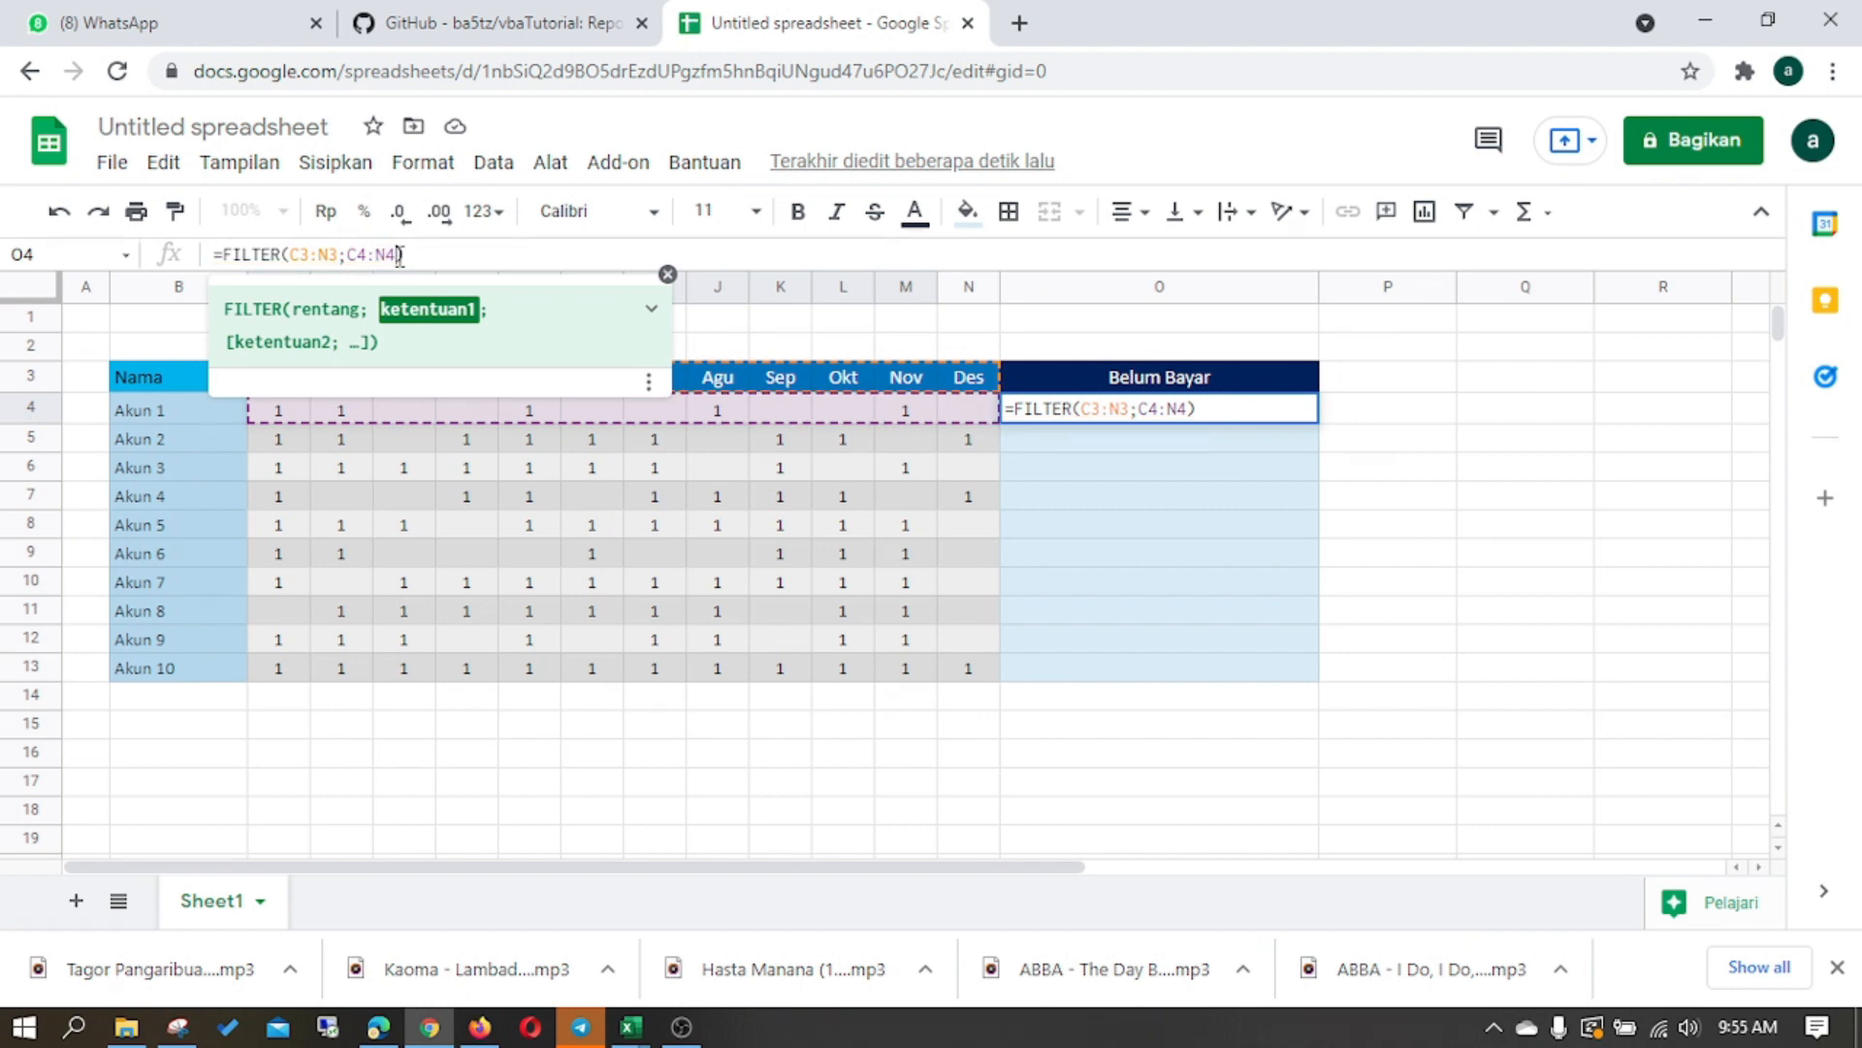
{"action": "type", "text": "=\"\""}
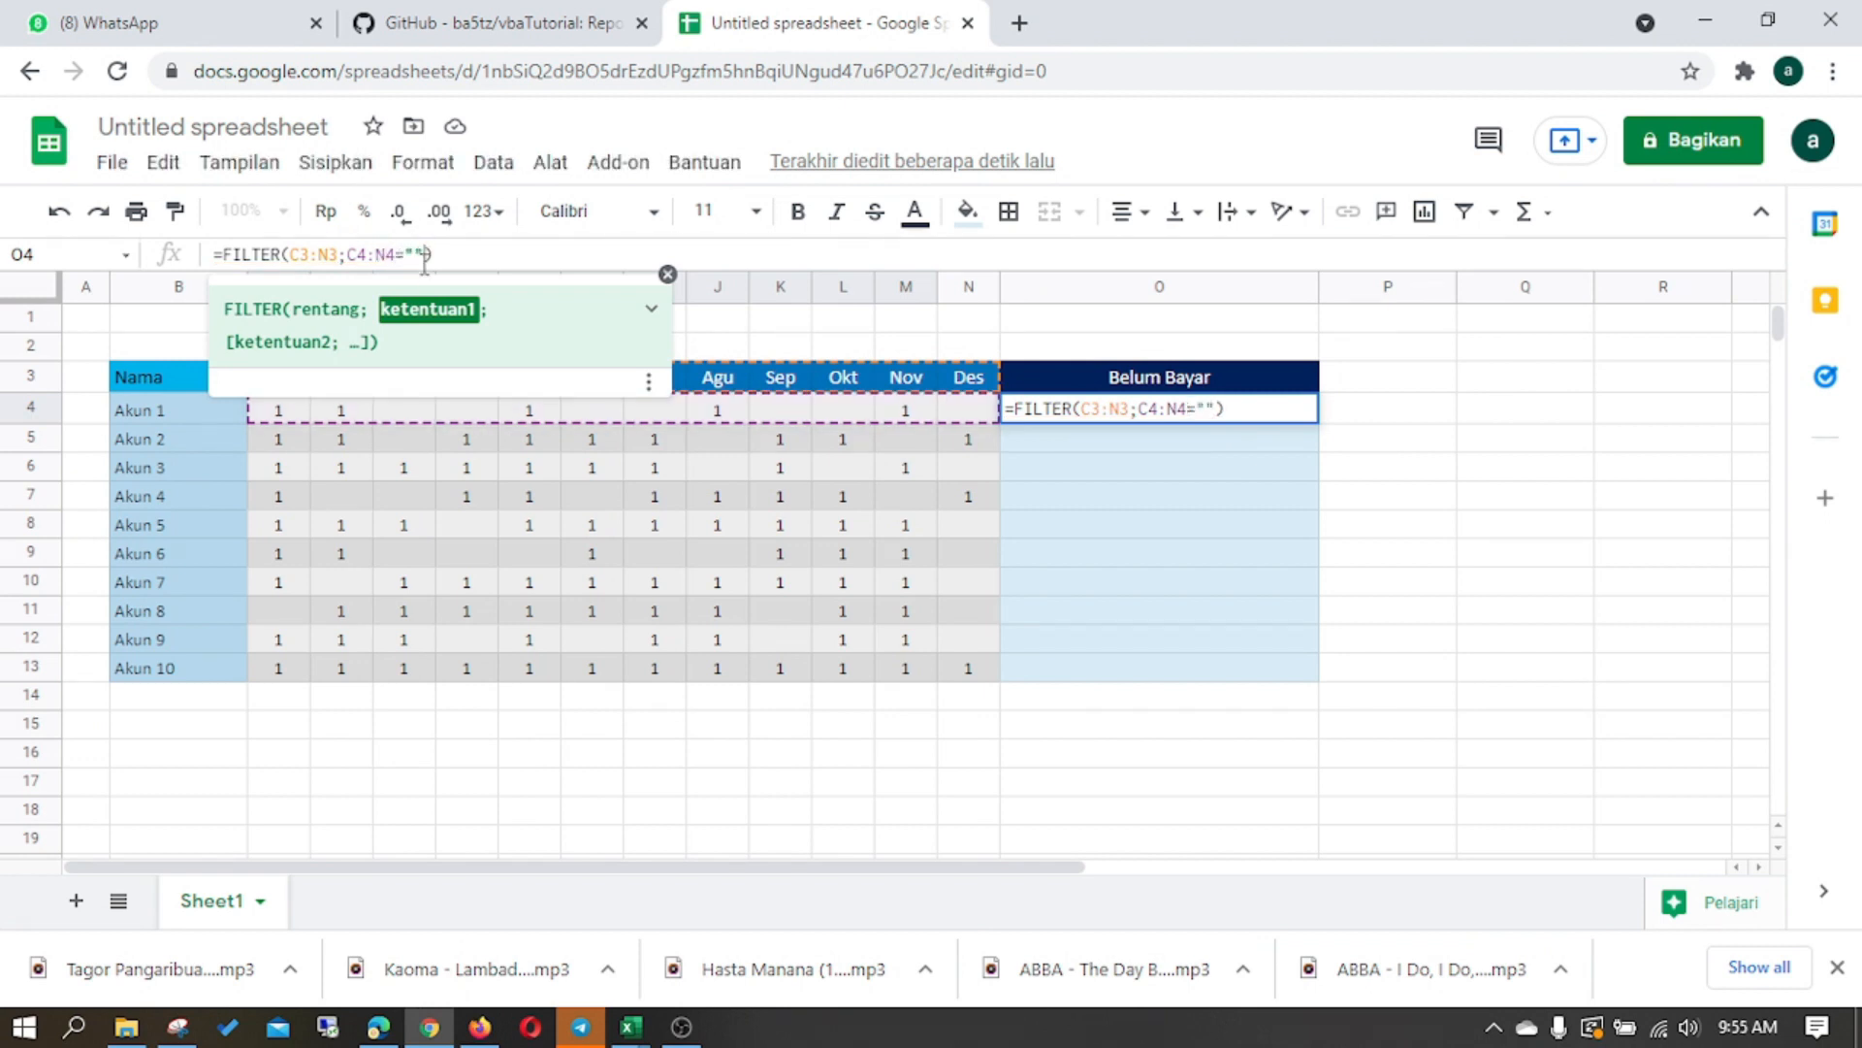
{"action": "key", "text": "Return"}
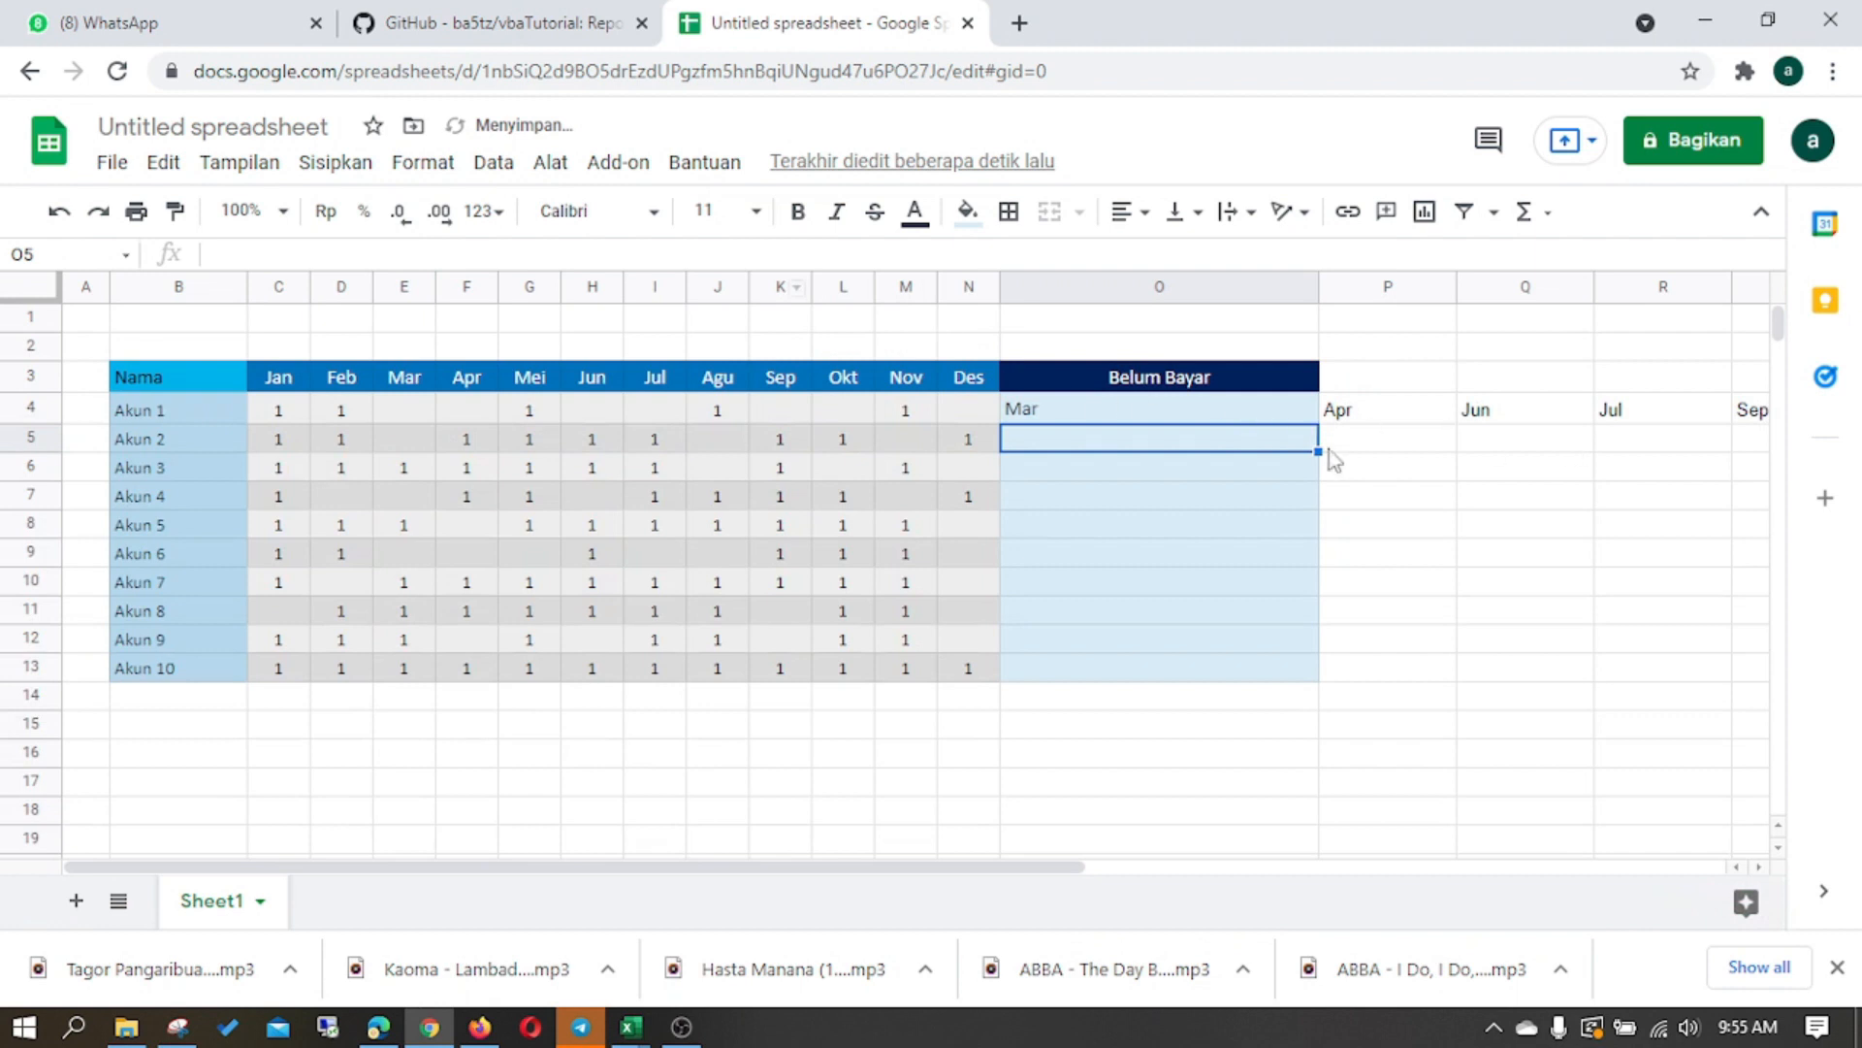
- Wrap O4's FILTER formula in TEXTJOIN with a comma delimiter and 1 for ignoring empty values
{"action": "left_click", "coordinate": [1164, 414]}
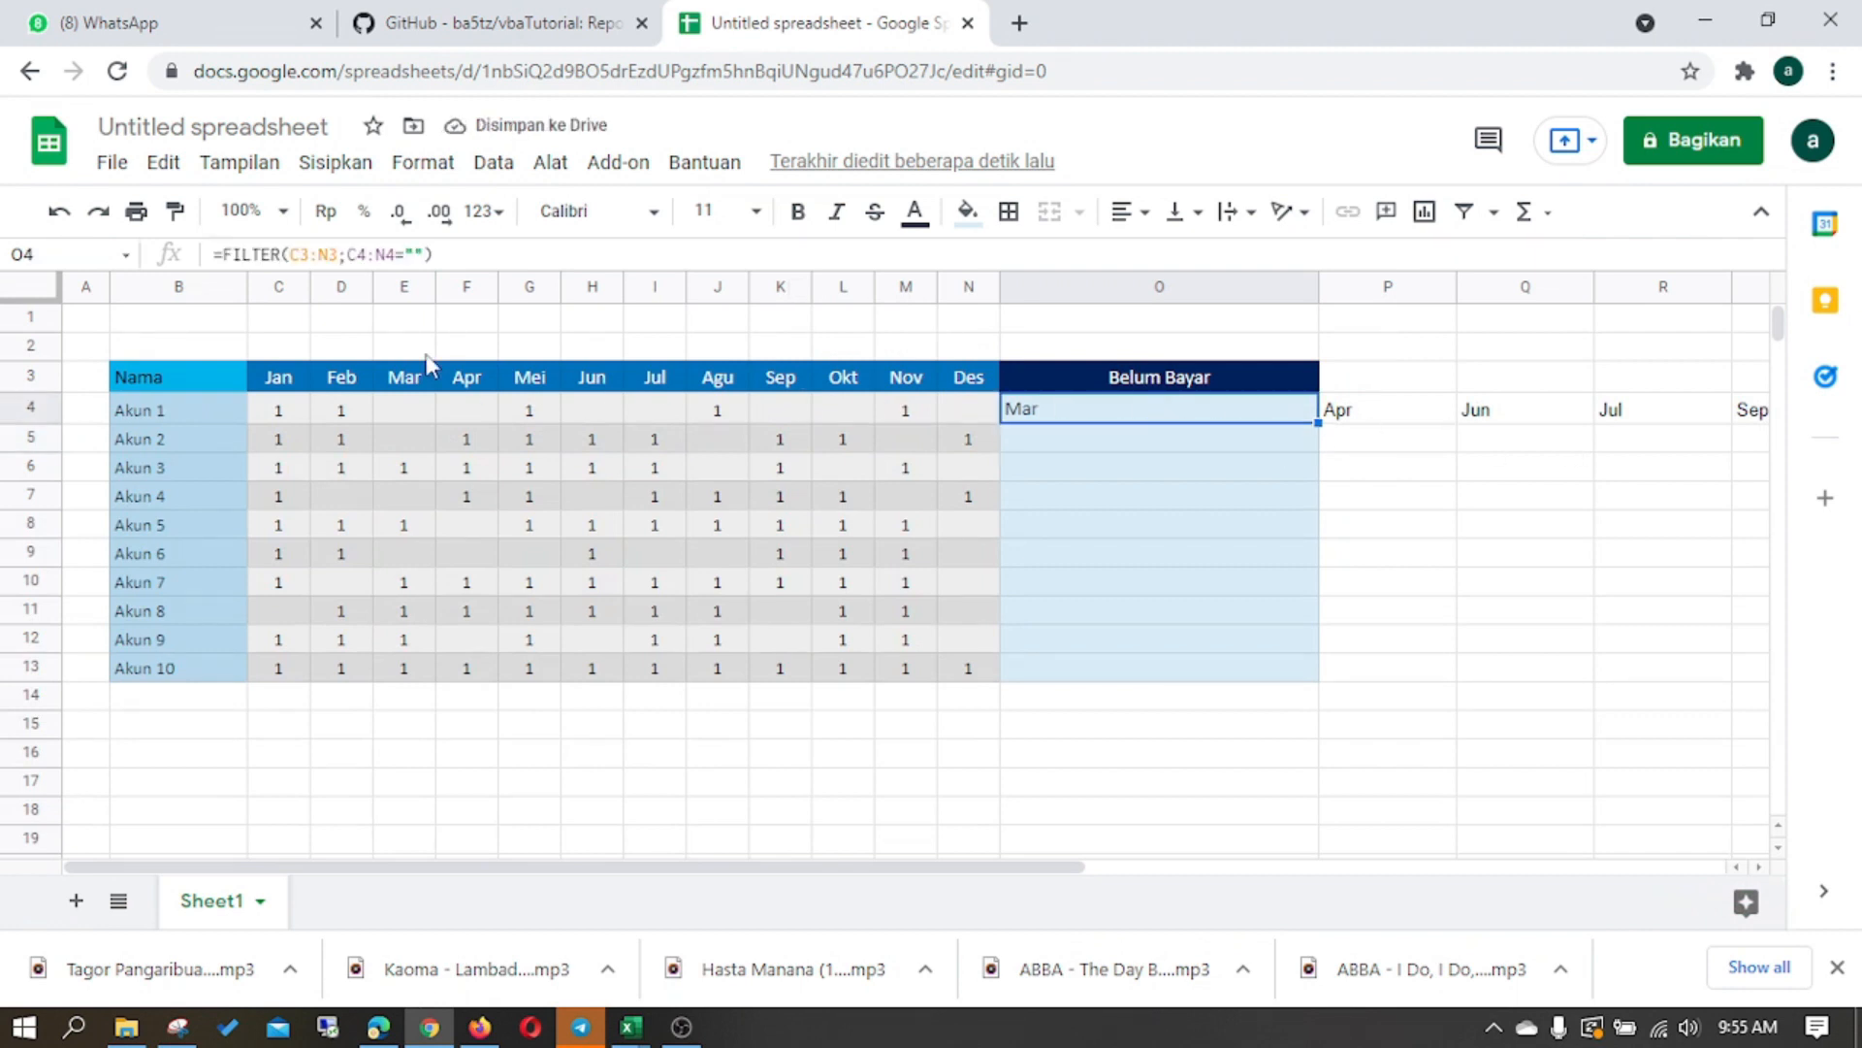
{"action": "left_click", "coordinate": [224, 254]}
{"action": "type", "text": "TEXTJoin("}
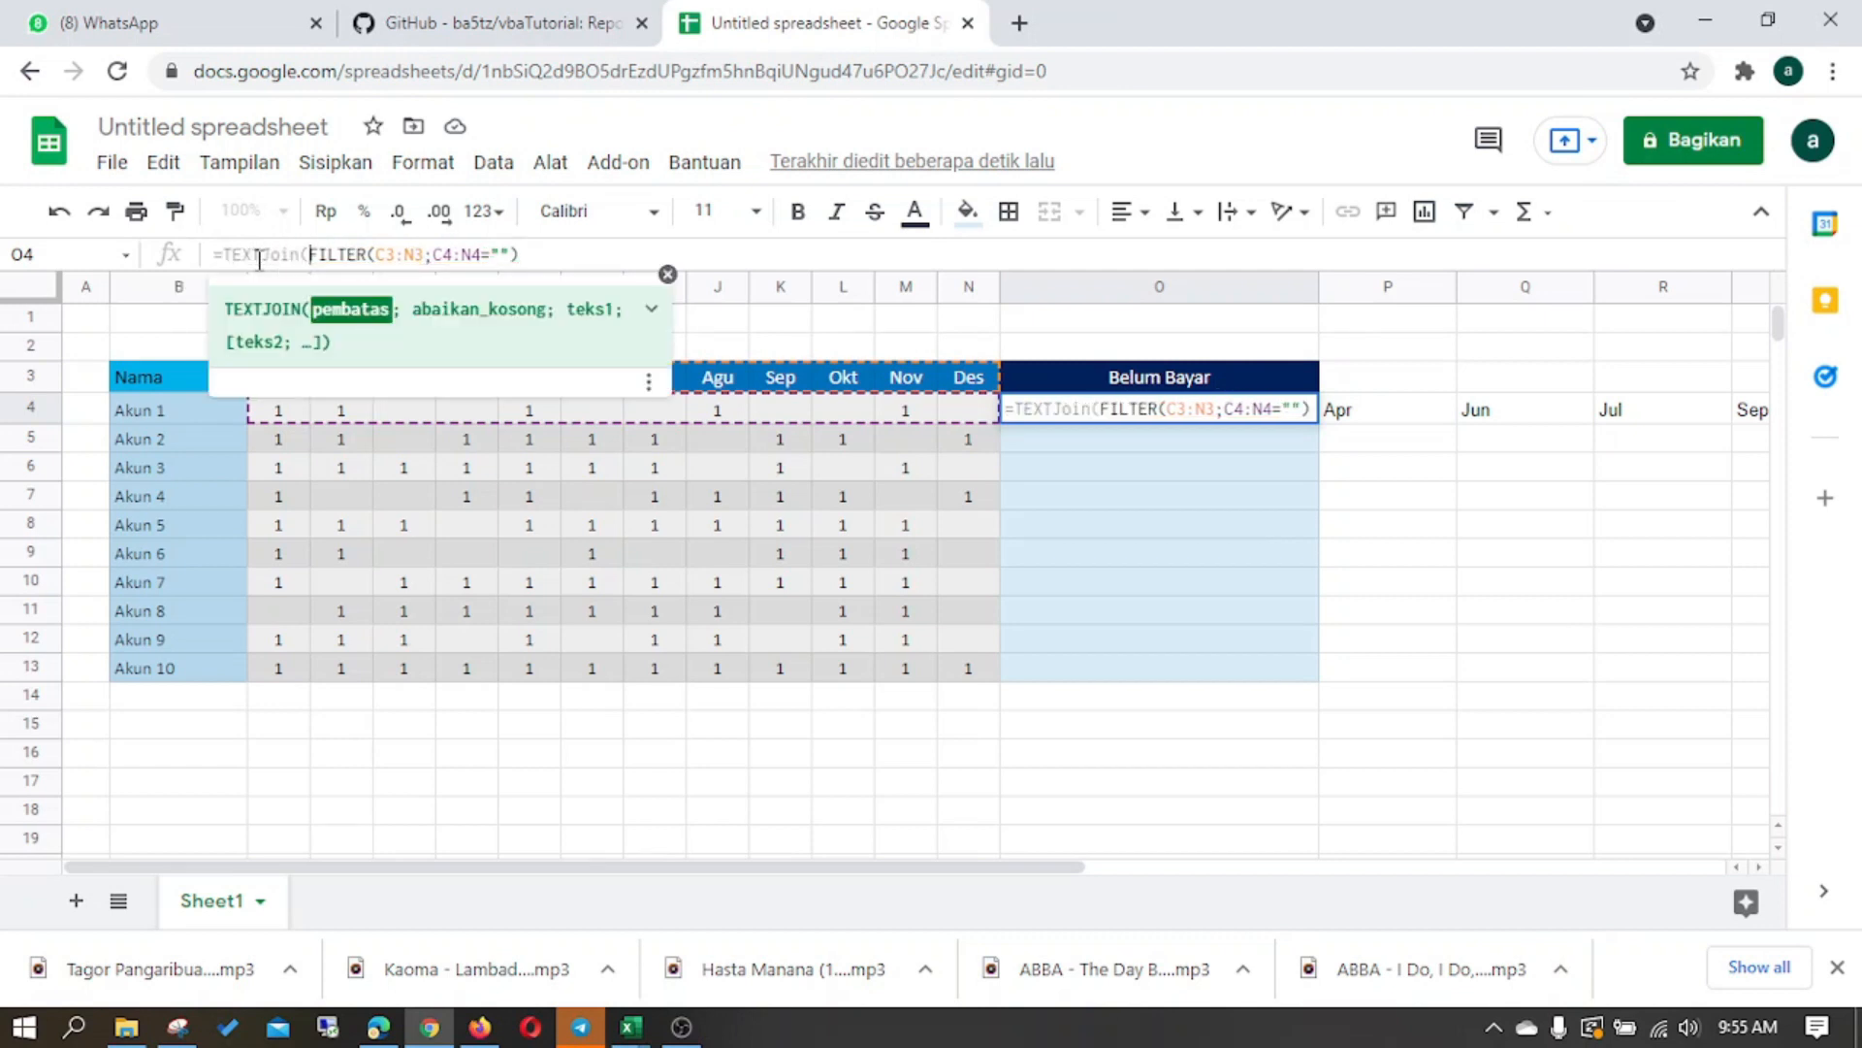
{"action": "type", "text": "\",\";"}
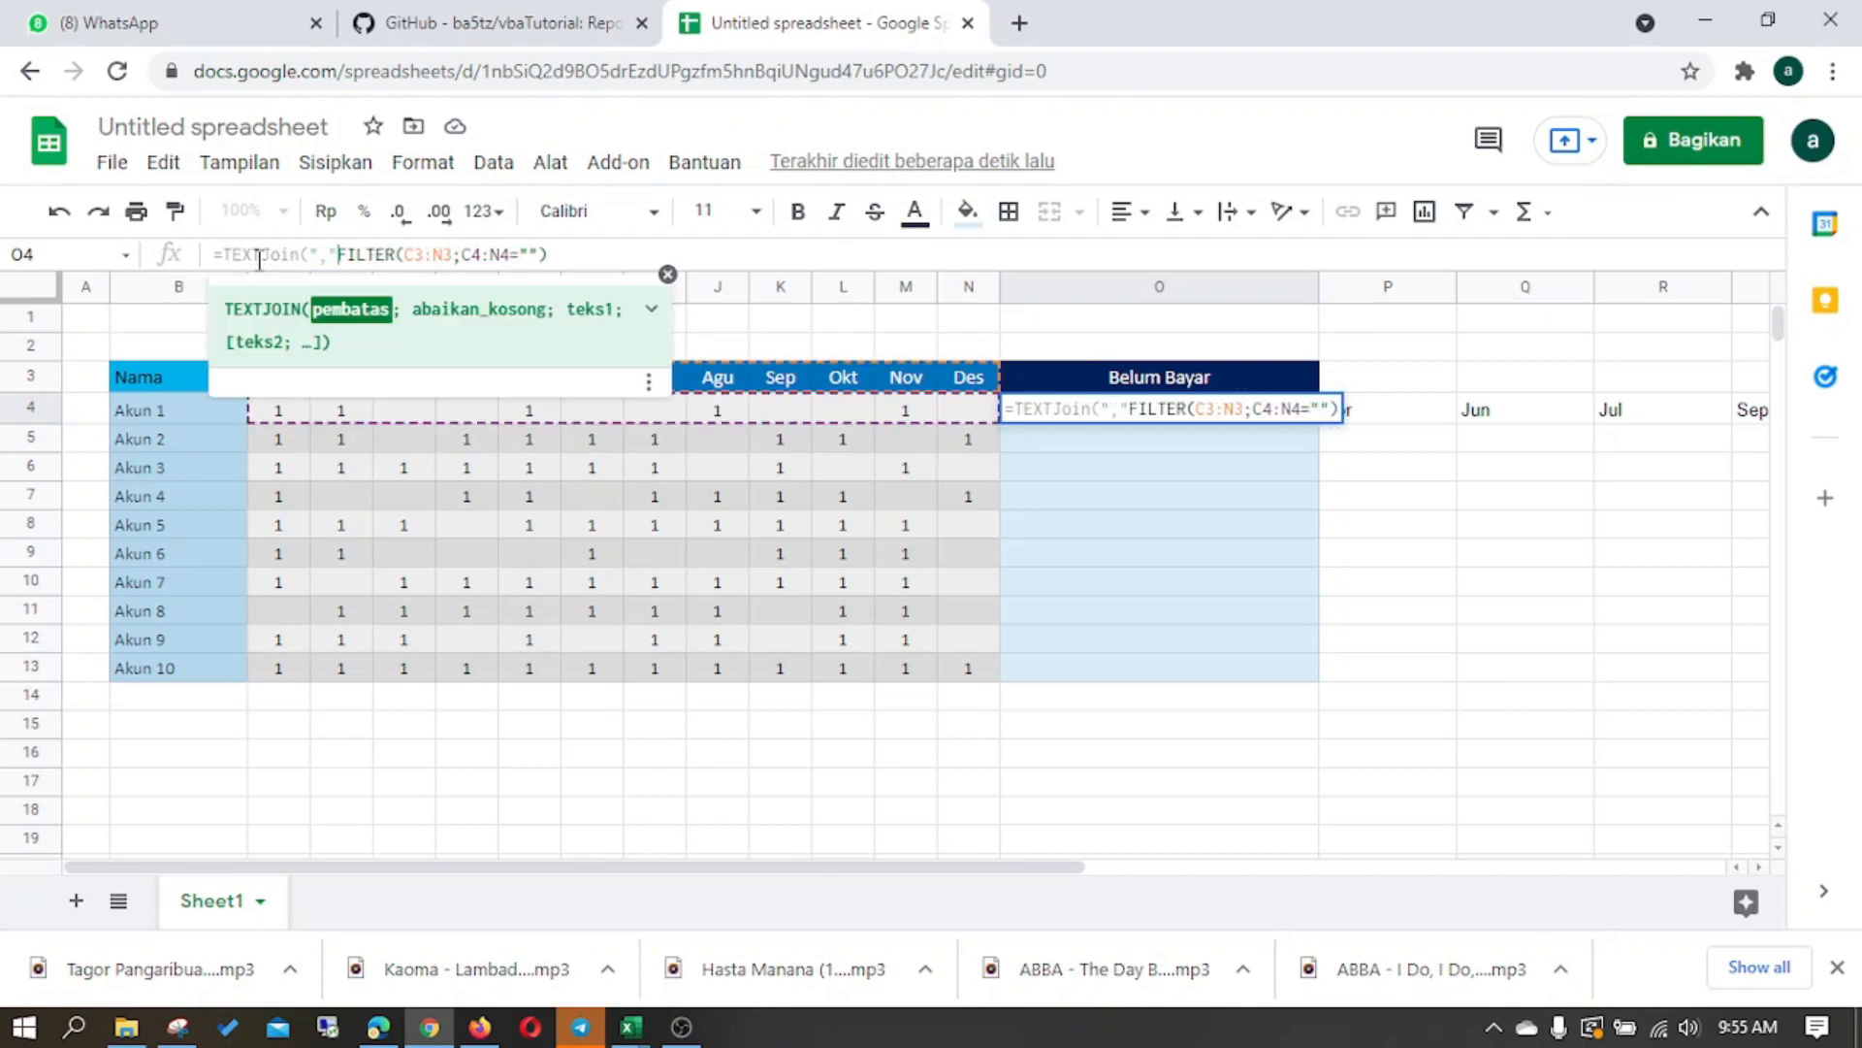
{"action": "type", "text": "1"}
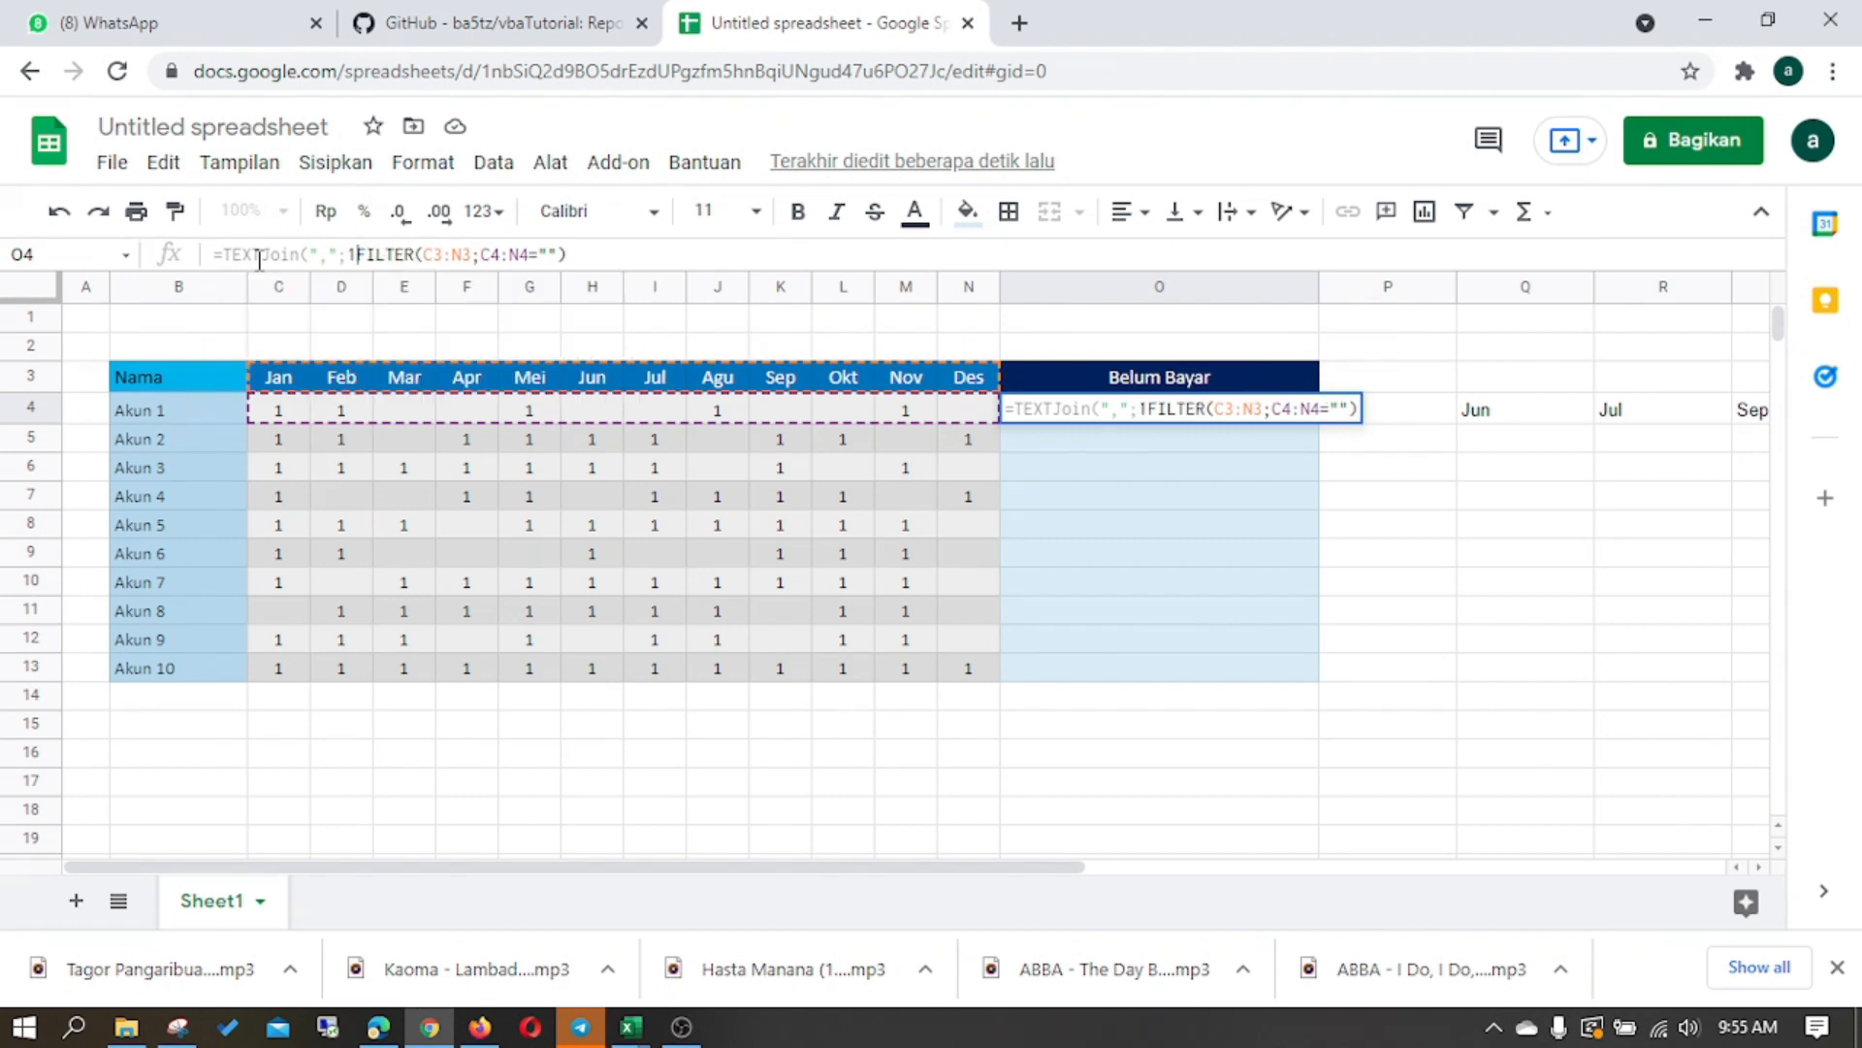
{"action": "type", "text": ";"}
{"action": "left_click", "coordinate": [602, 259]}
{"action": "key", "text": "Return"}
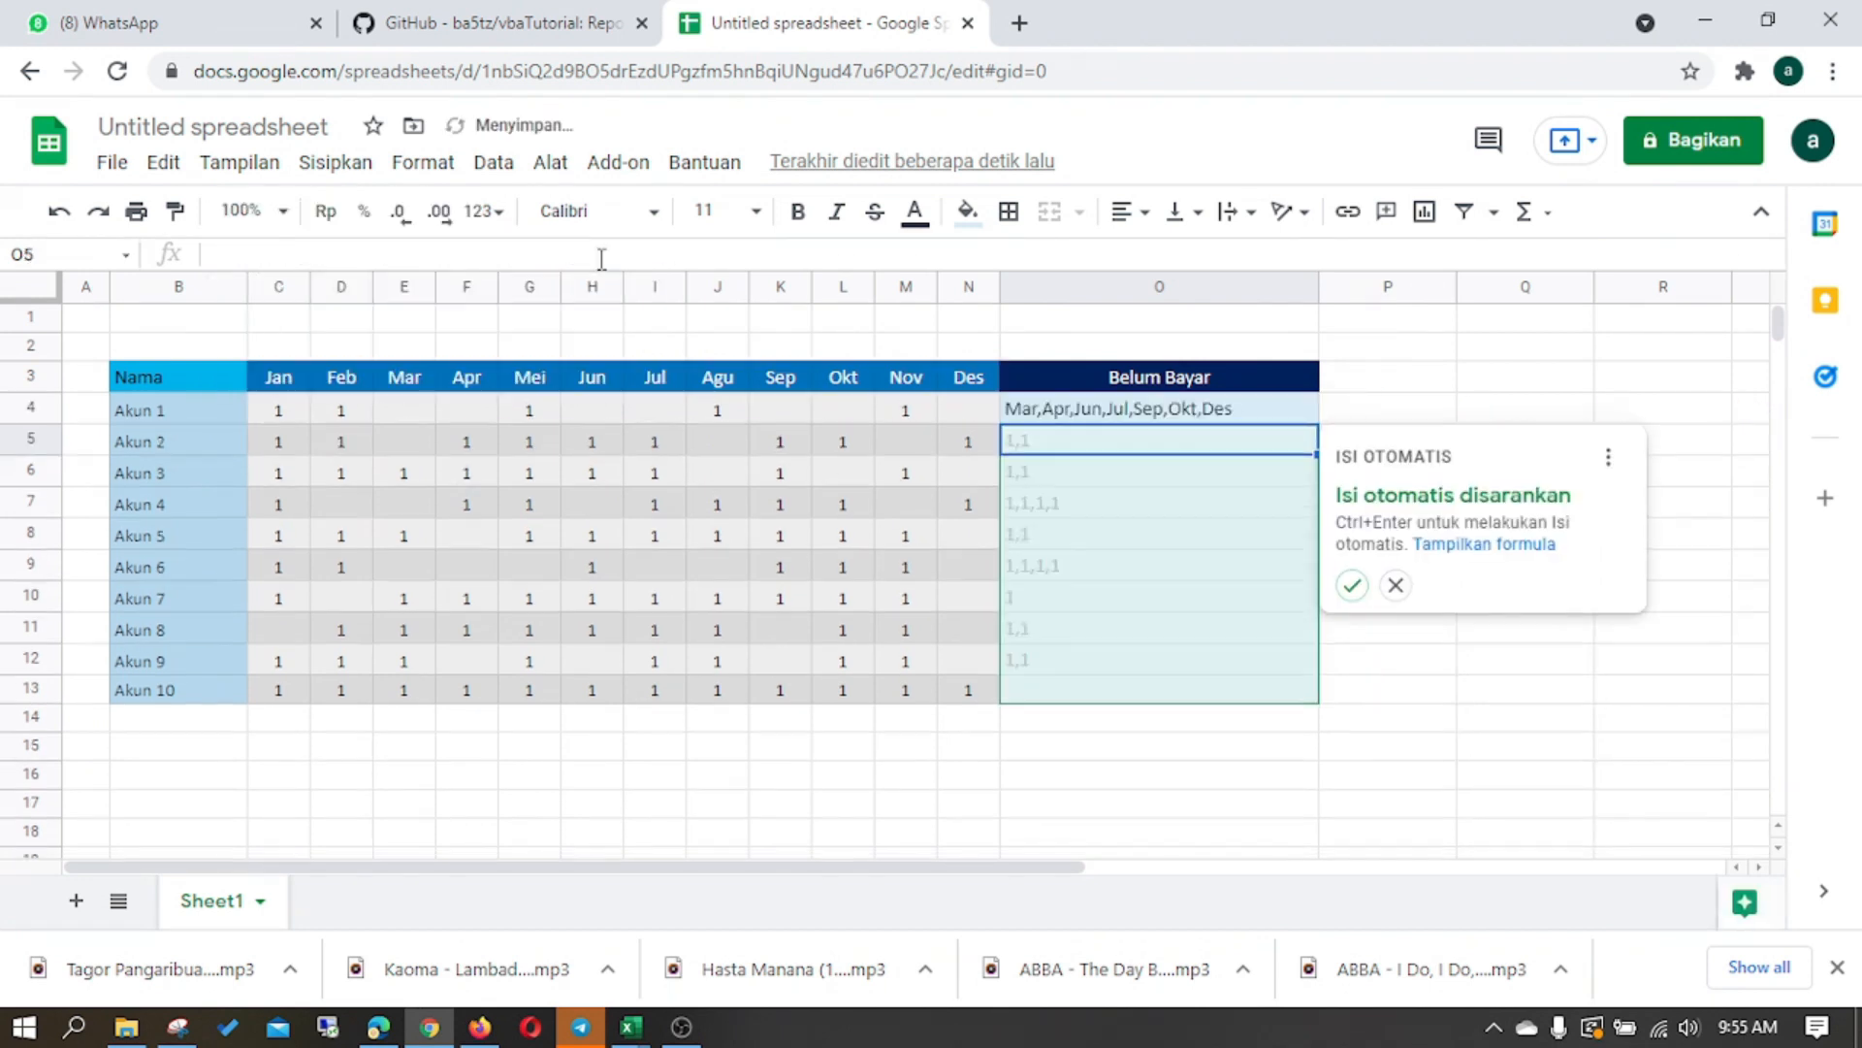
- Make the month header range in O4's formula absolute as $C$3:$N$3 and fill it down through O13
{"action": "left_click", "coordinate": [1130, 417]}
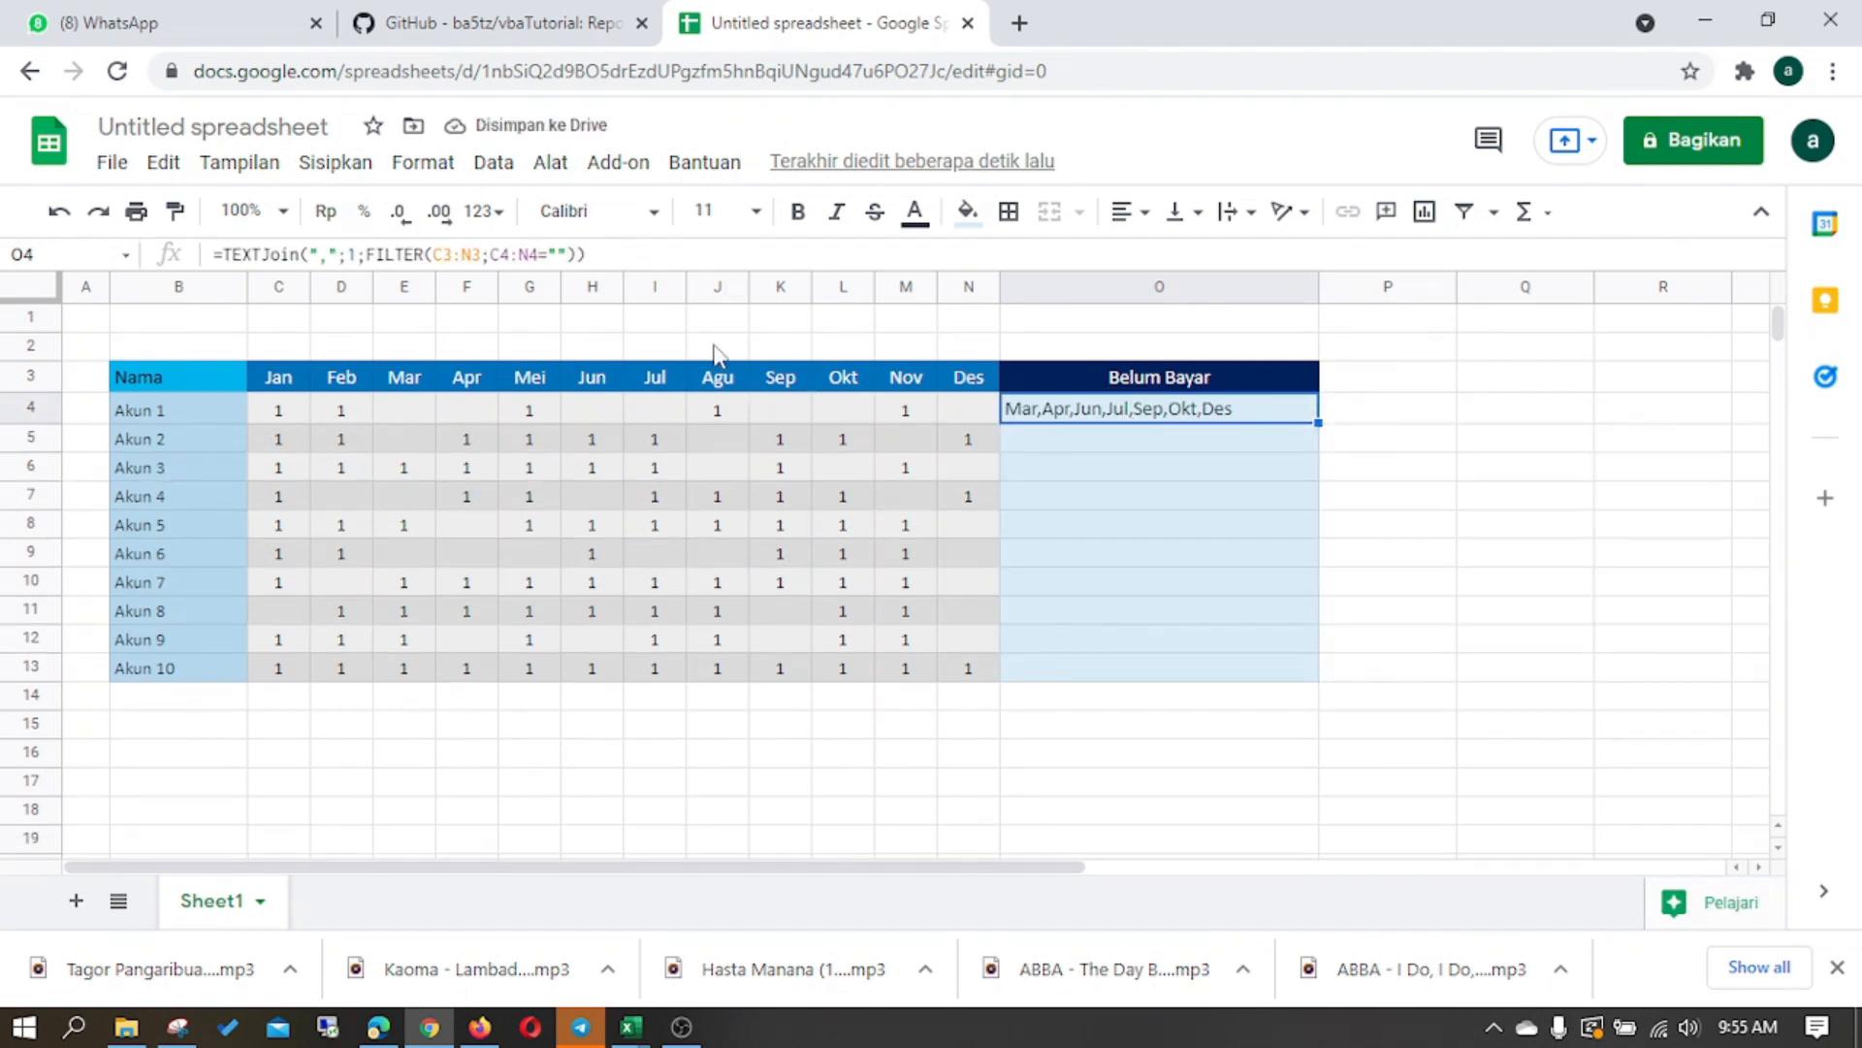
{"action": "left_click", "coordinate": [474, 253]}
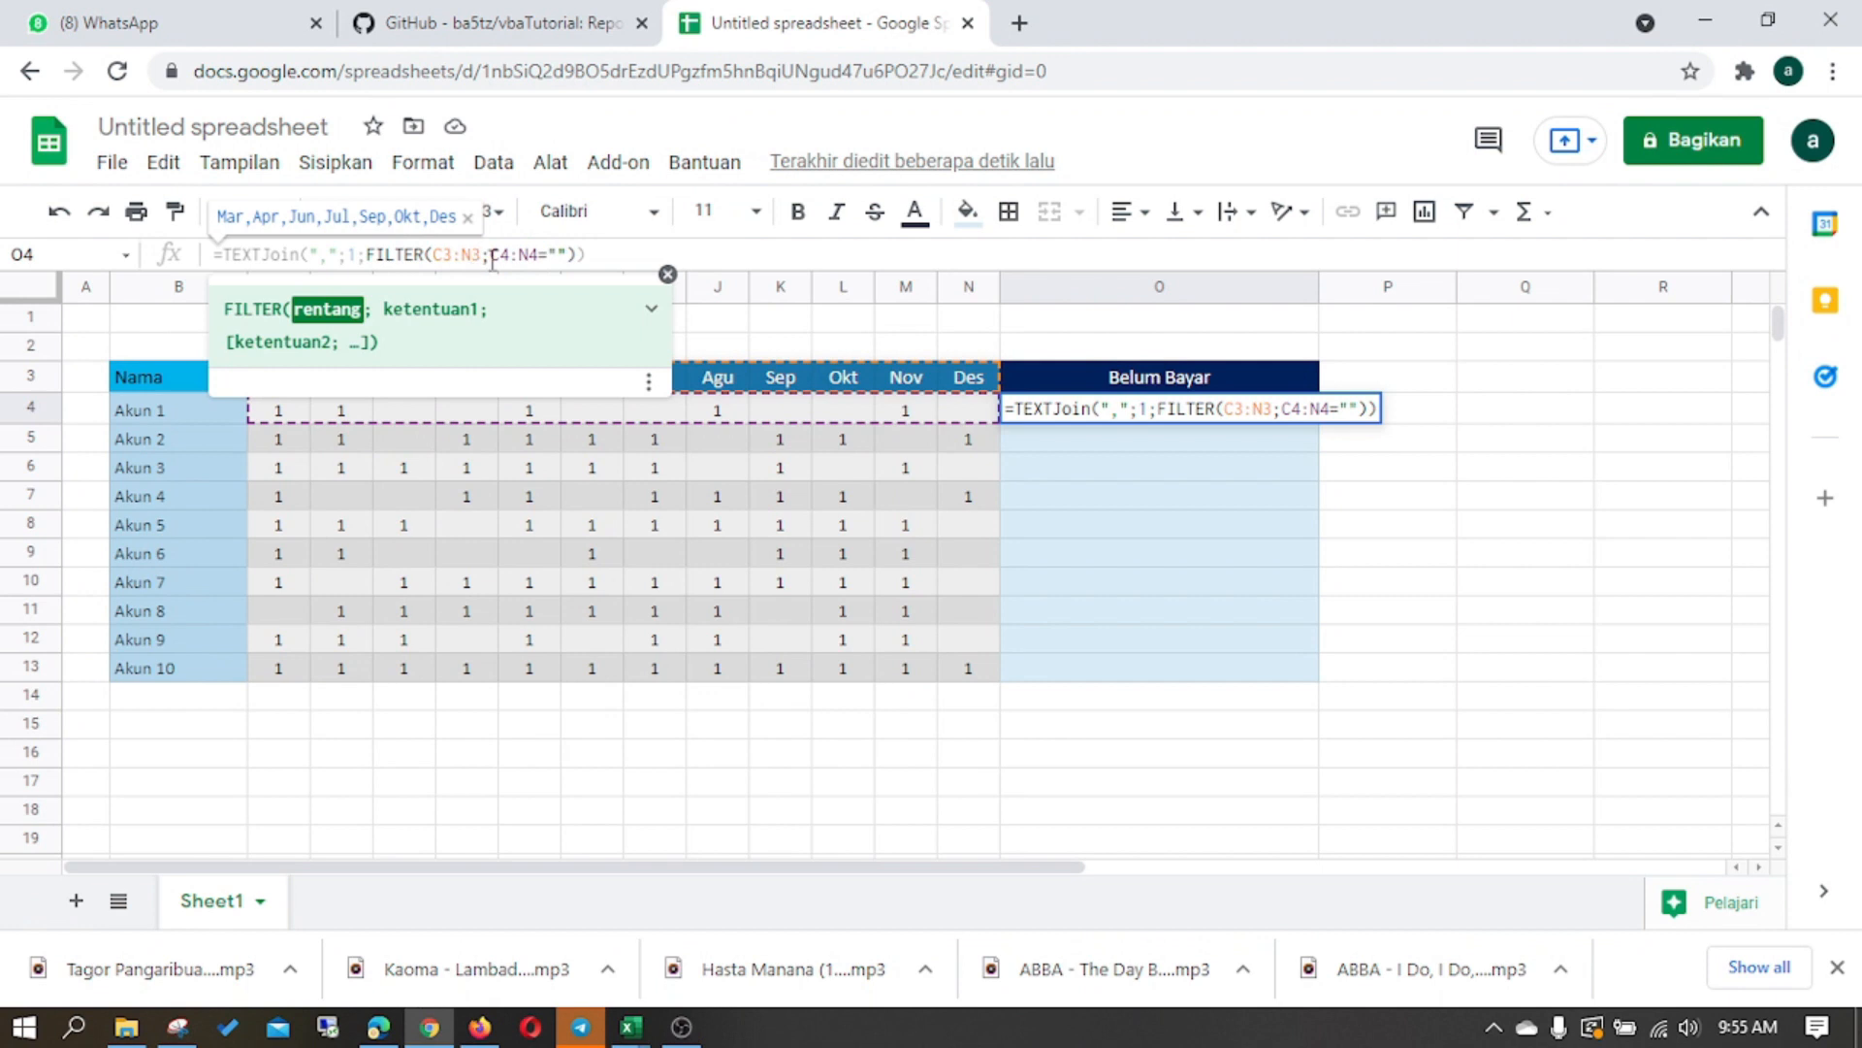
{"action": "key", "text": "F4"}
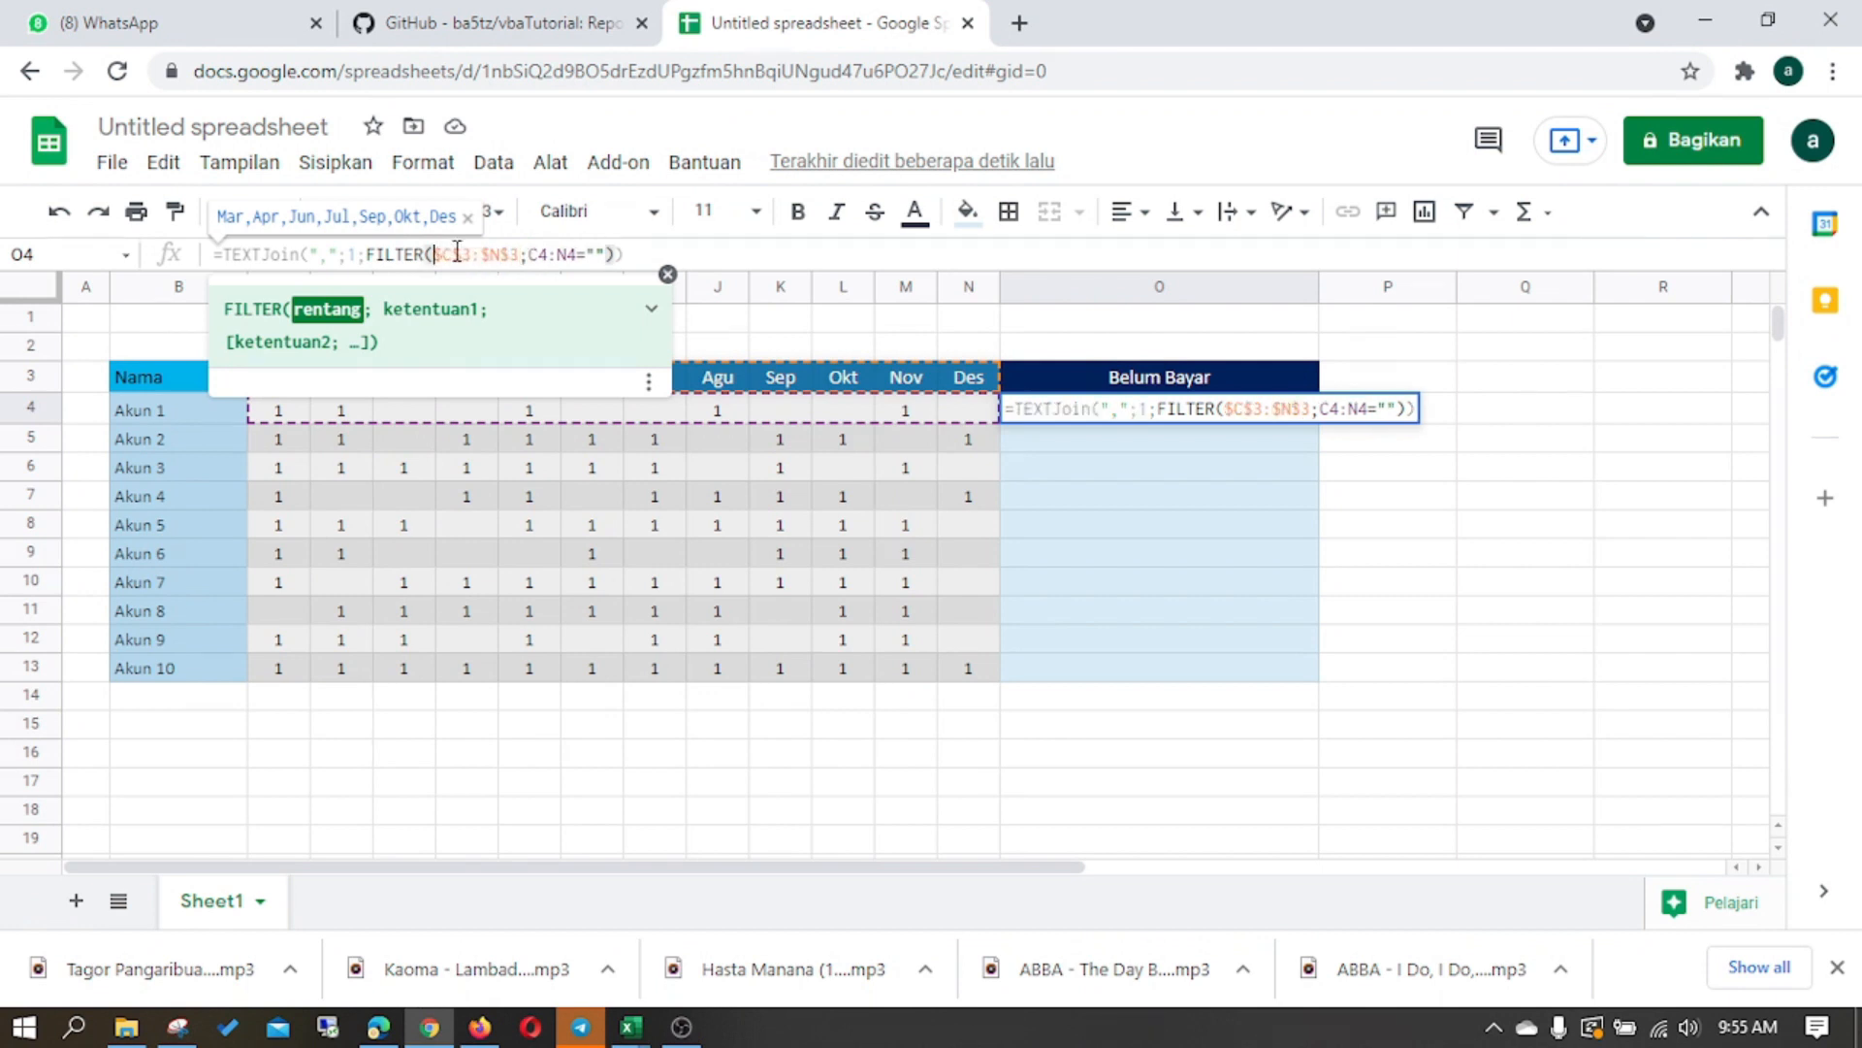
{"action": "key", "text": "Return"}
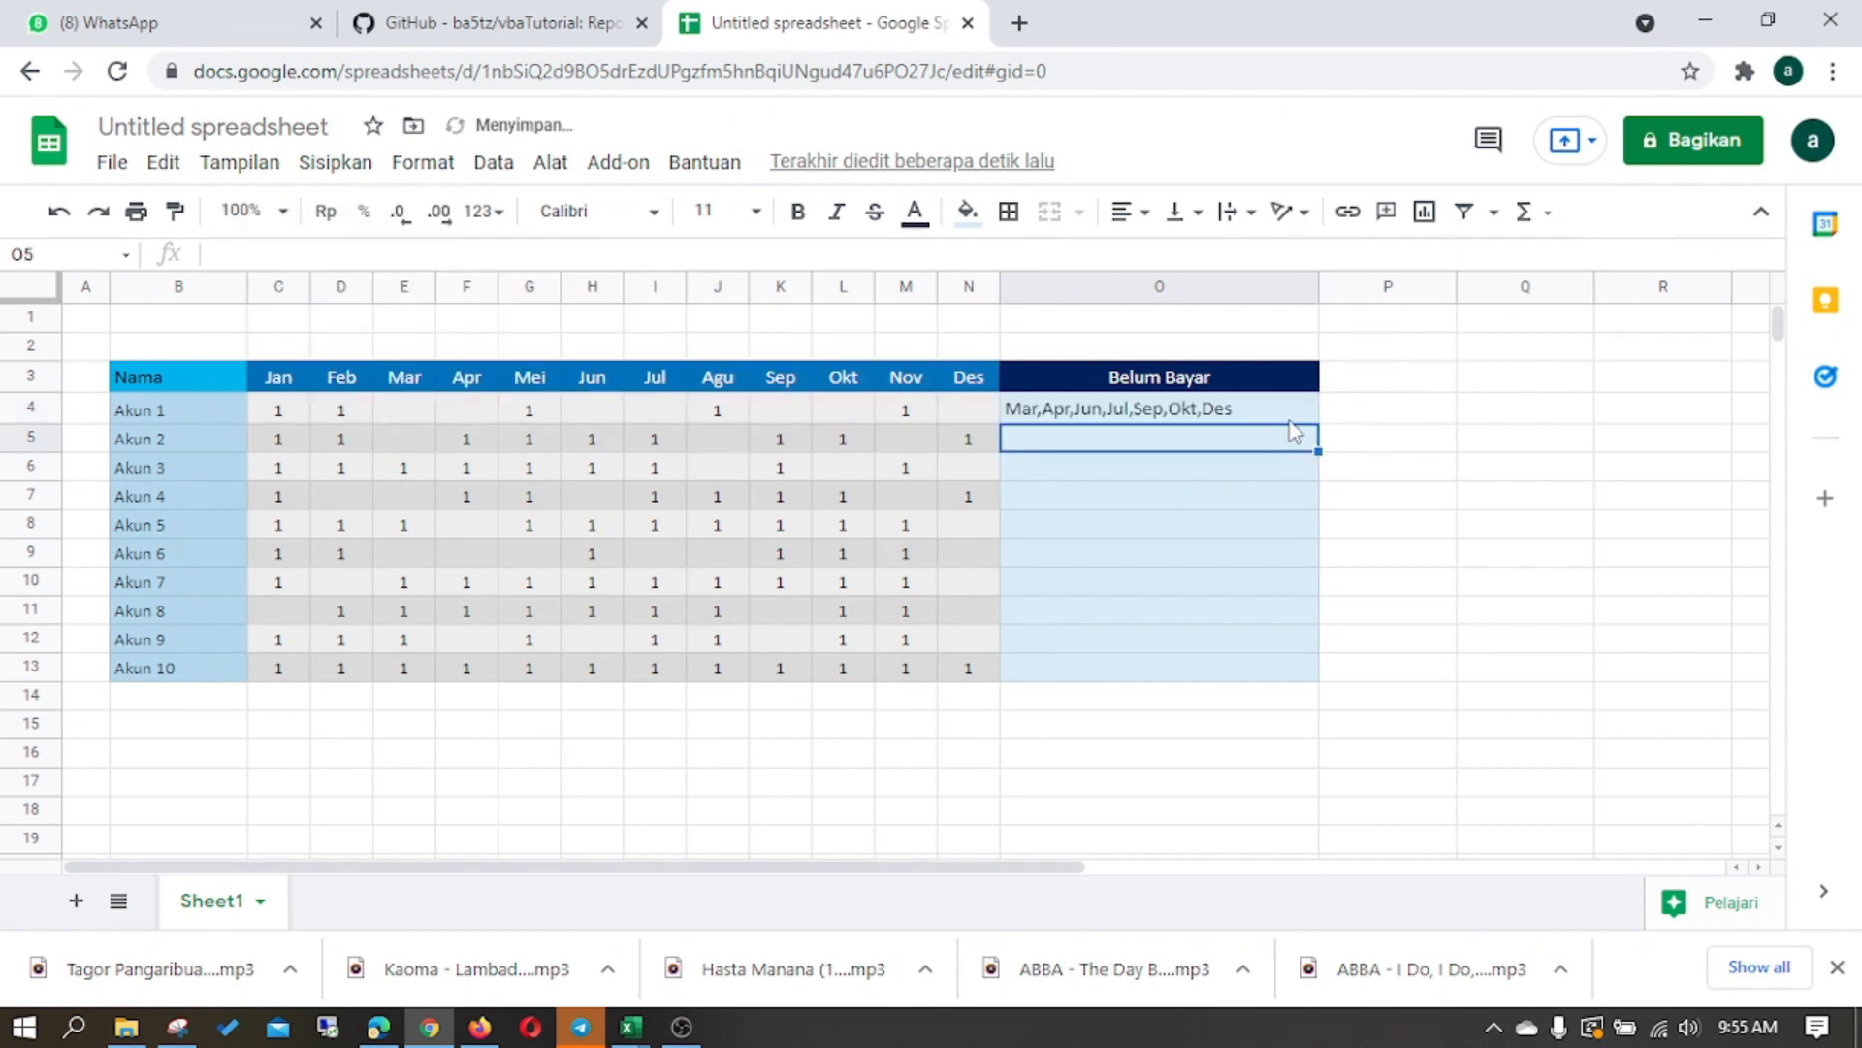
{"action": "key", "text": "Up"}
{"action": "left_click_drag", "start_coordinate": [1319, 423], "coordinate": [1313, 664]}
- Wrap O13's TEXTJOIN formula in IFERROR, adding a comma and the fallback text "Sudah Semua"
{"action": "left_click", "coordinate": [1203, 691]}
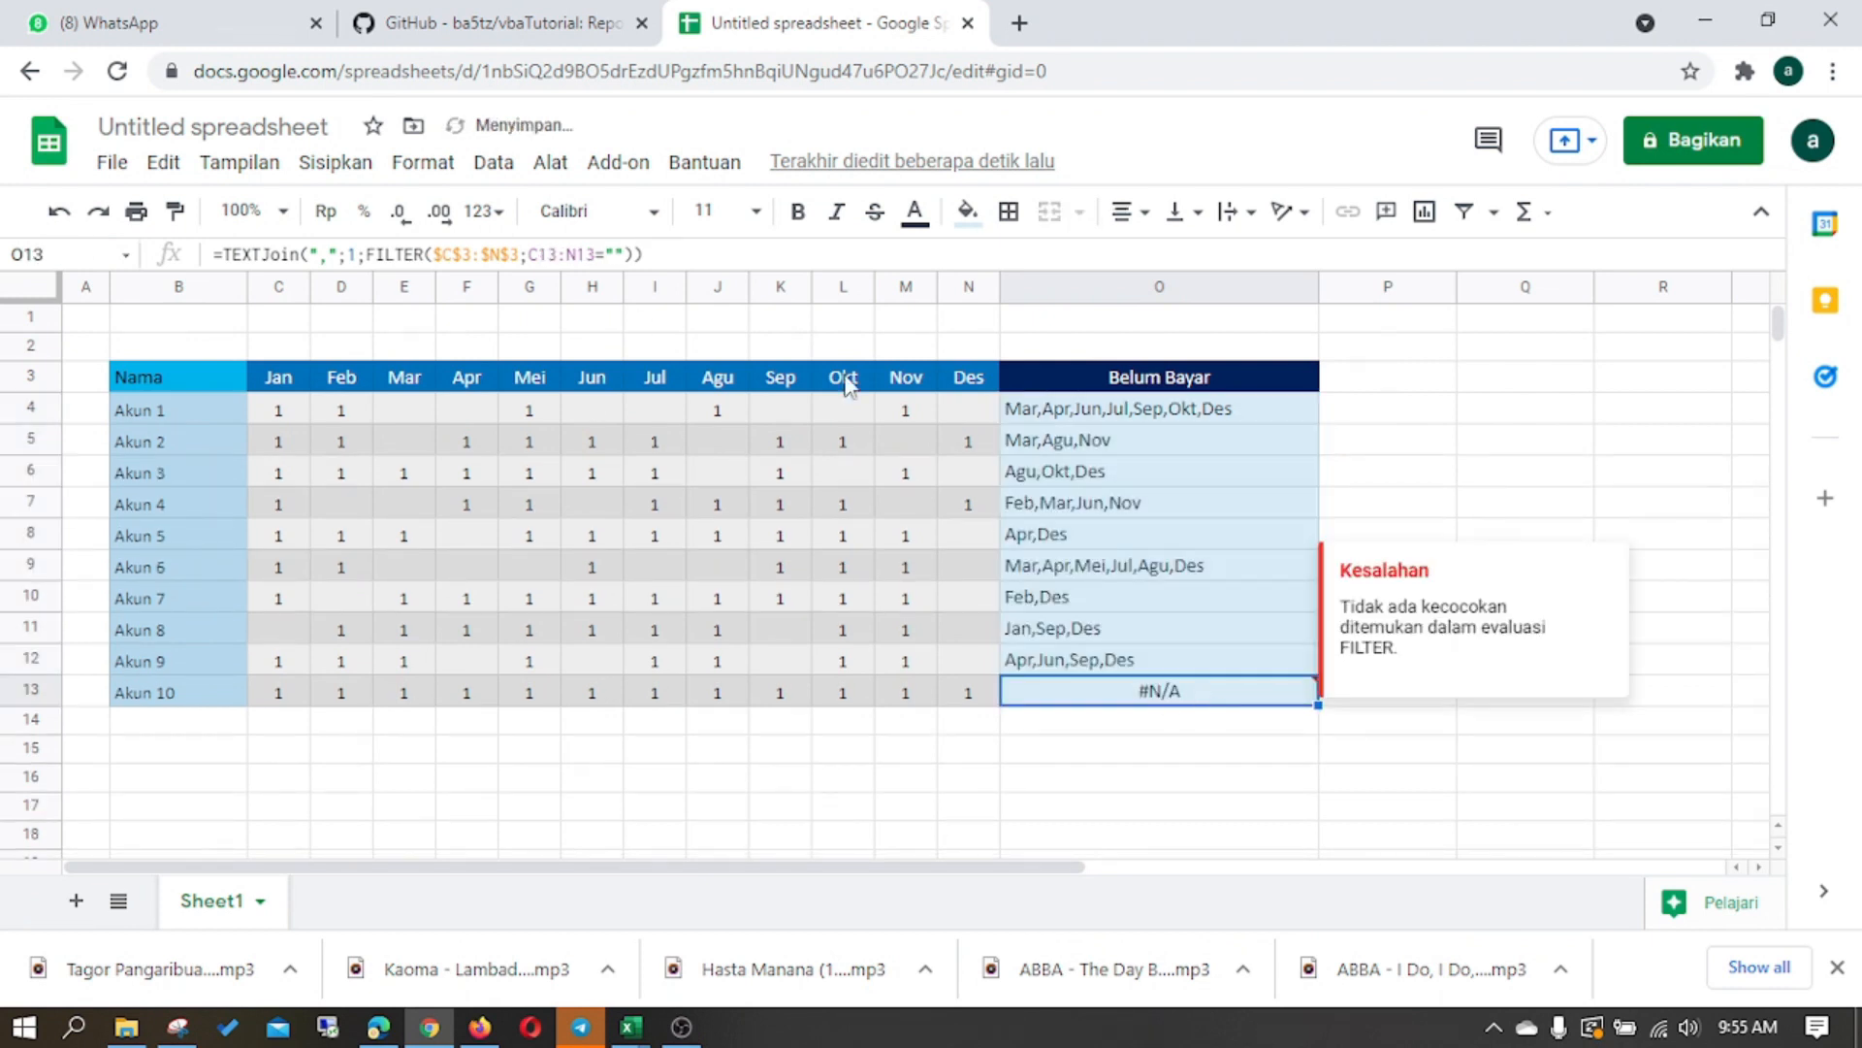
{"action": "left_click", "coordinate": [625, 254]}
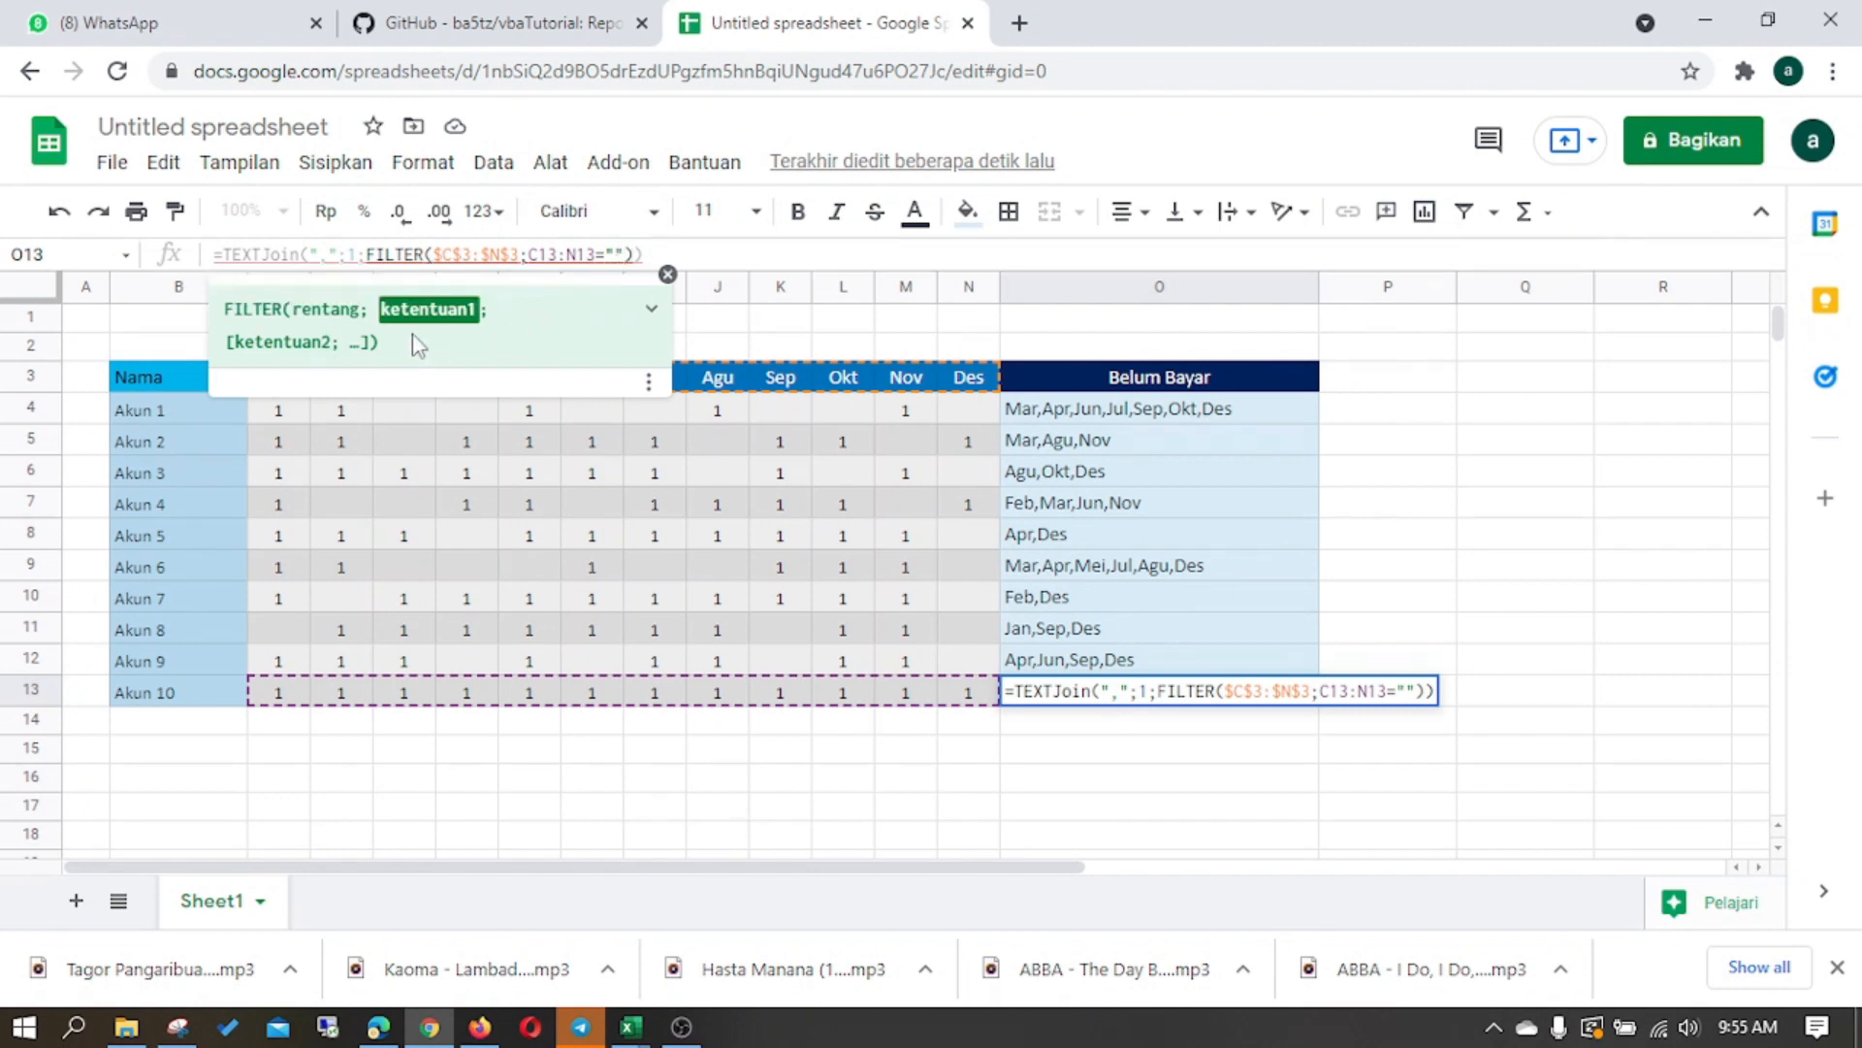
{"action": "key", "text": "Escape"}
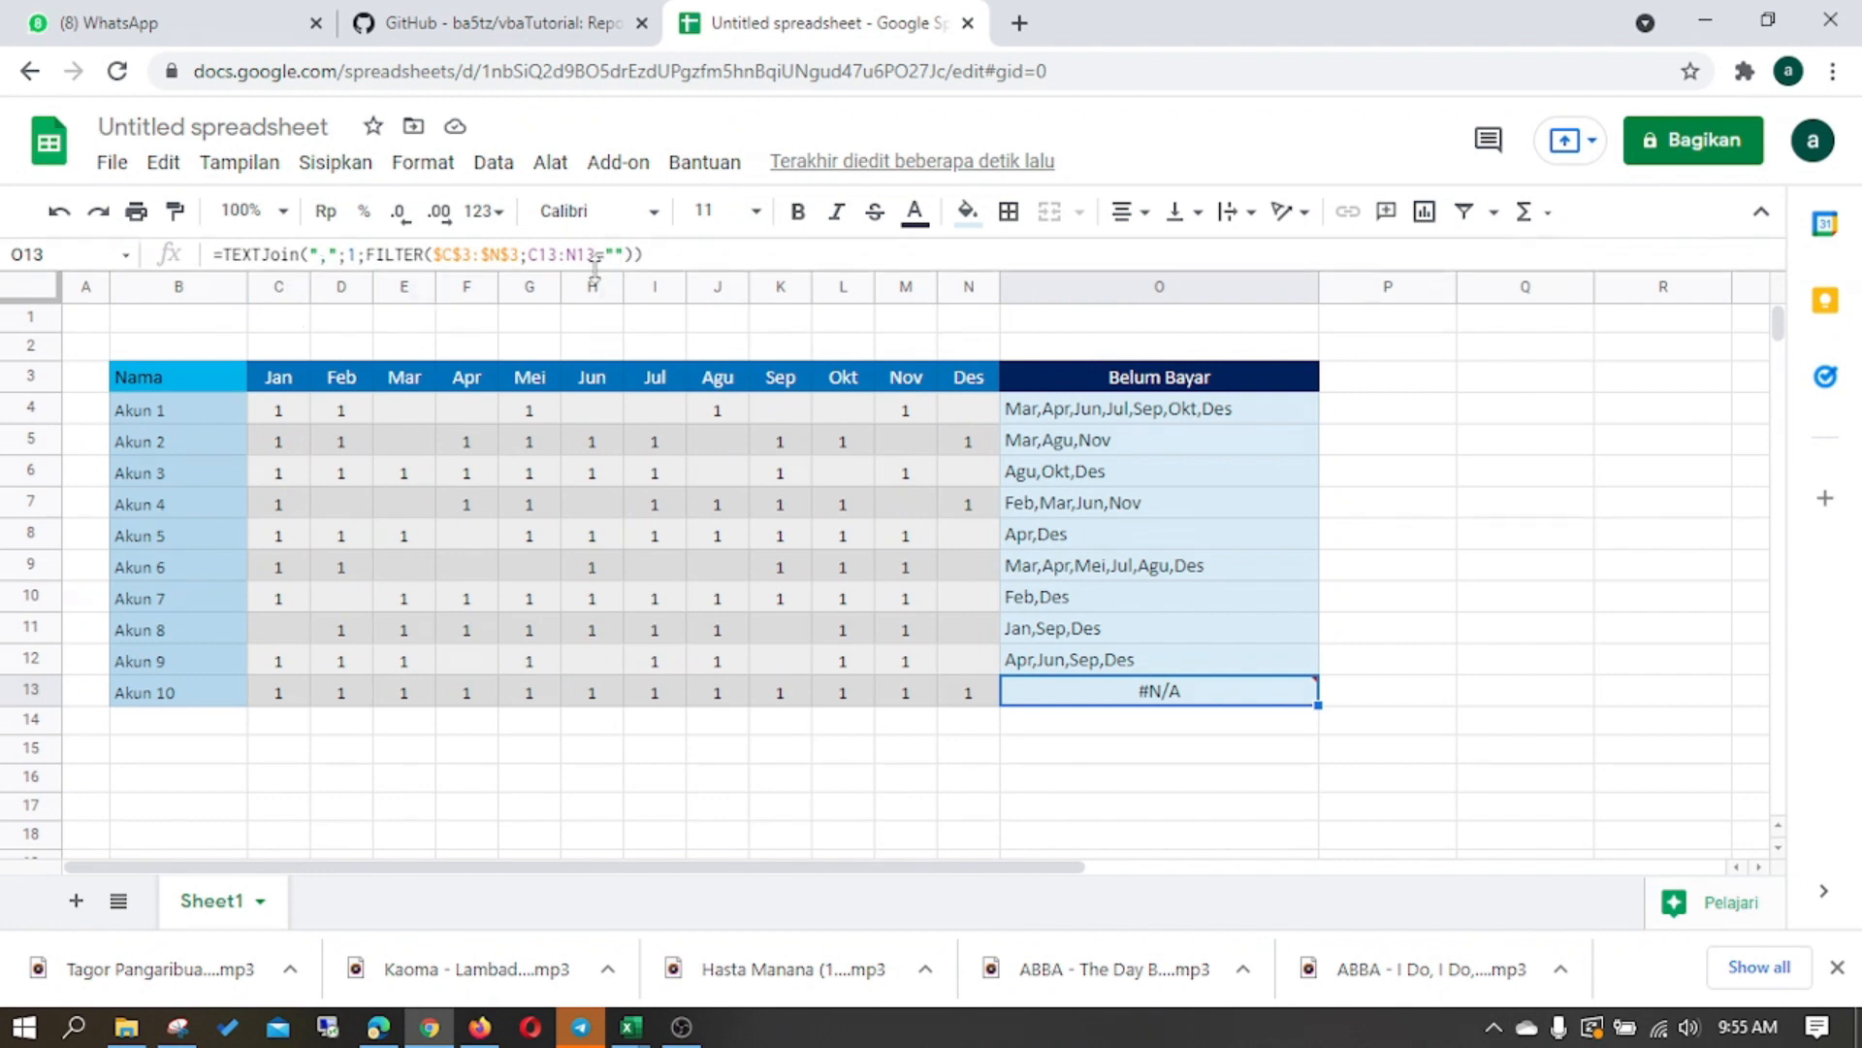
{"action": "left_click", "coordinate": [226, 253]}
{"action": "type", "text": "IFER"}
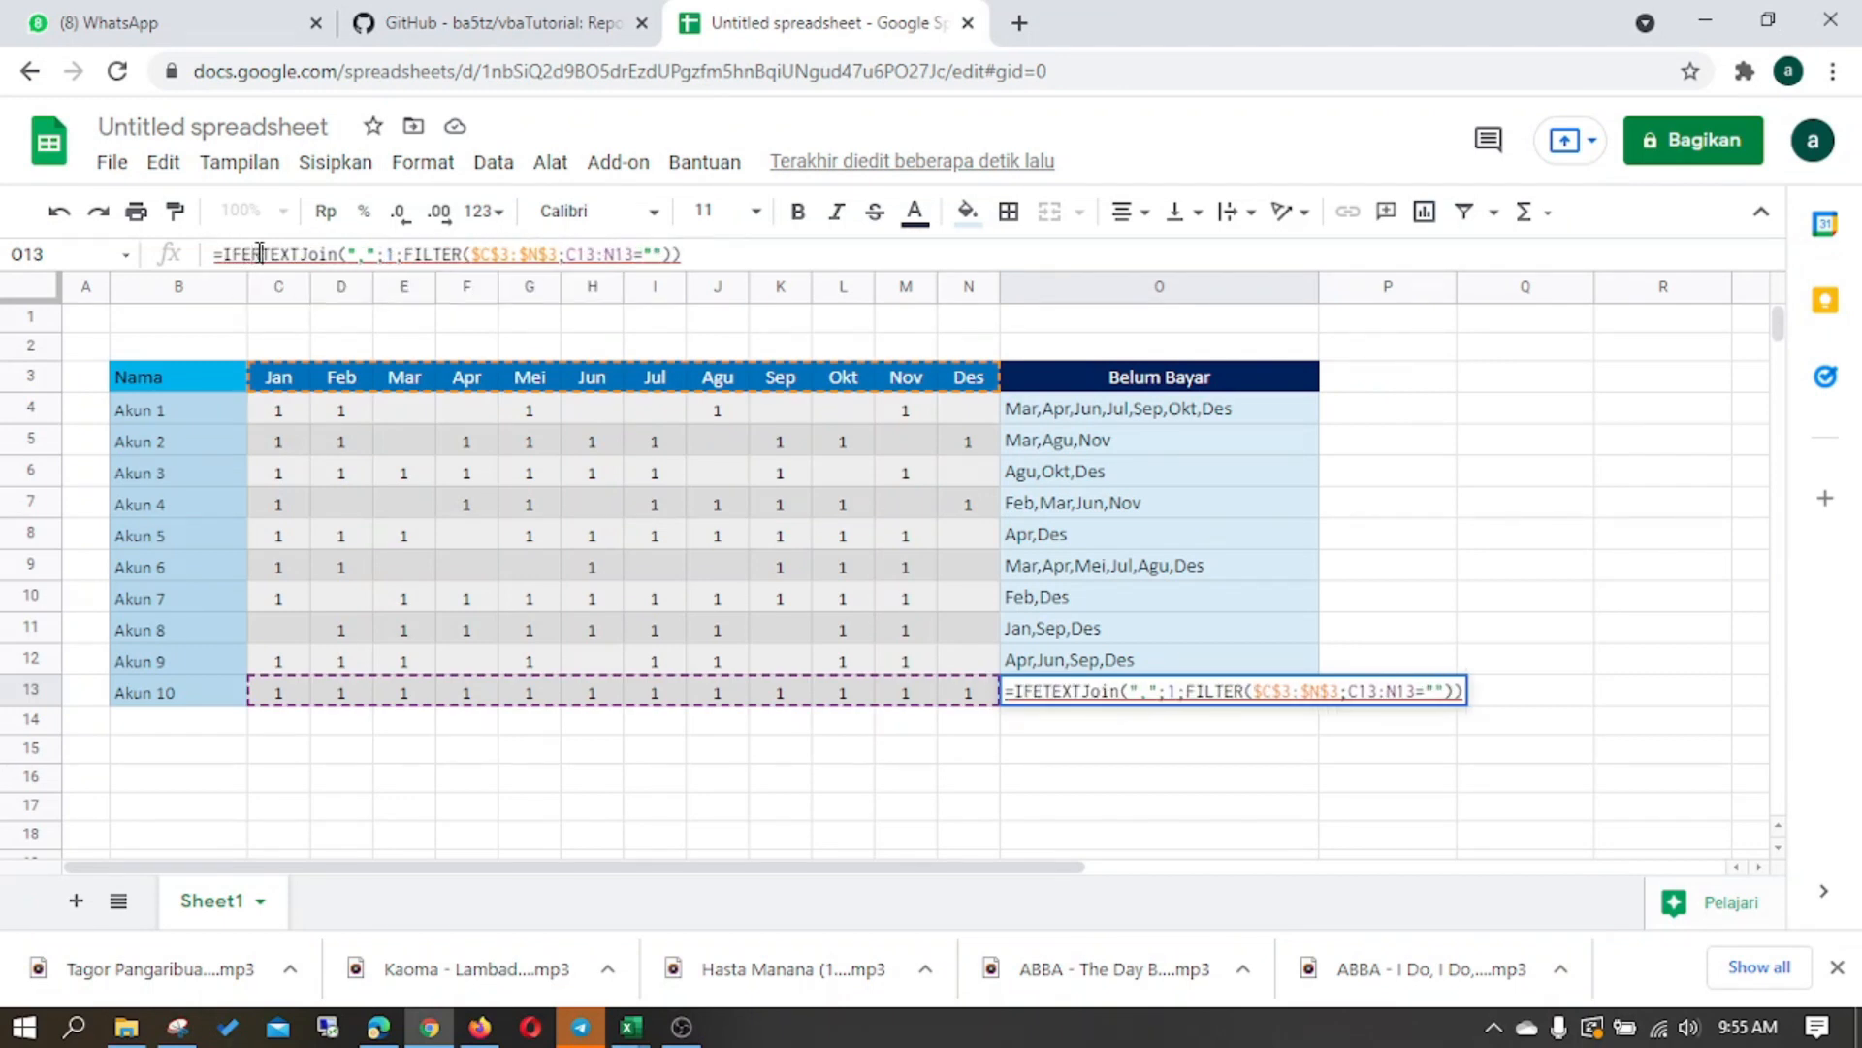
{"action": "type", "text": "RoR("}
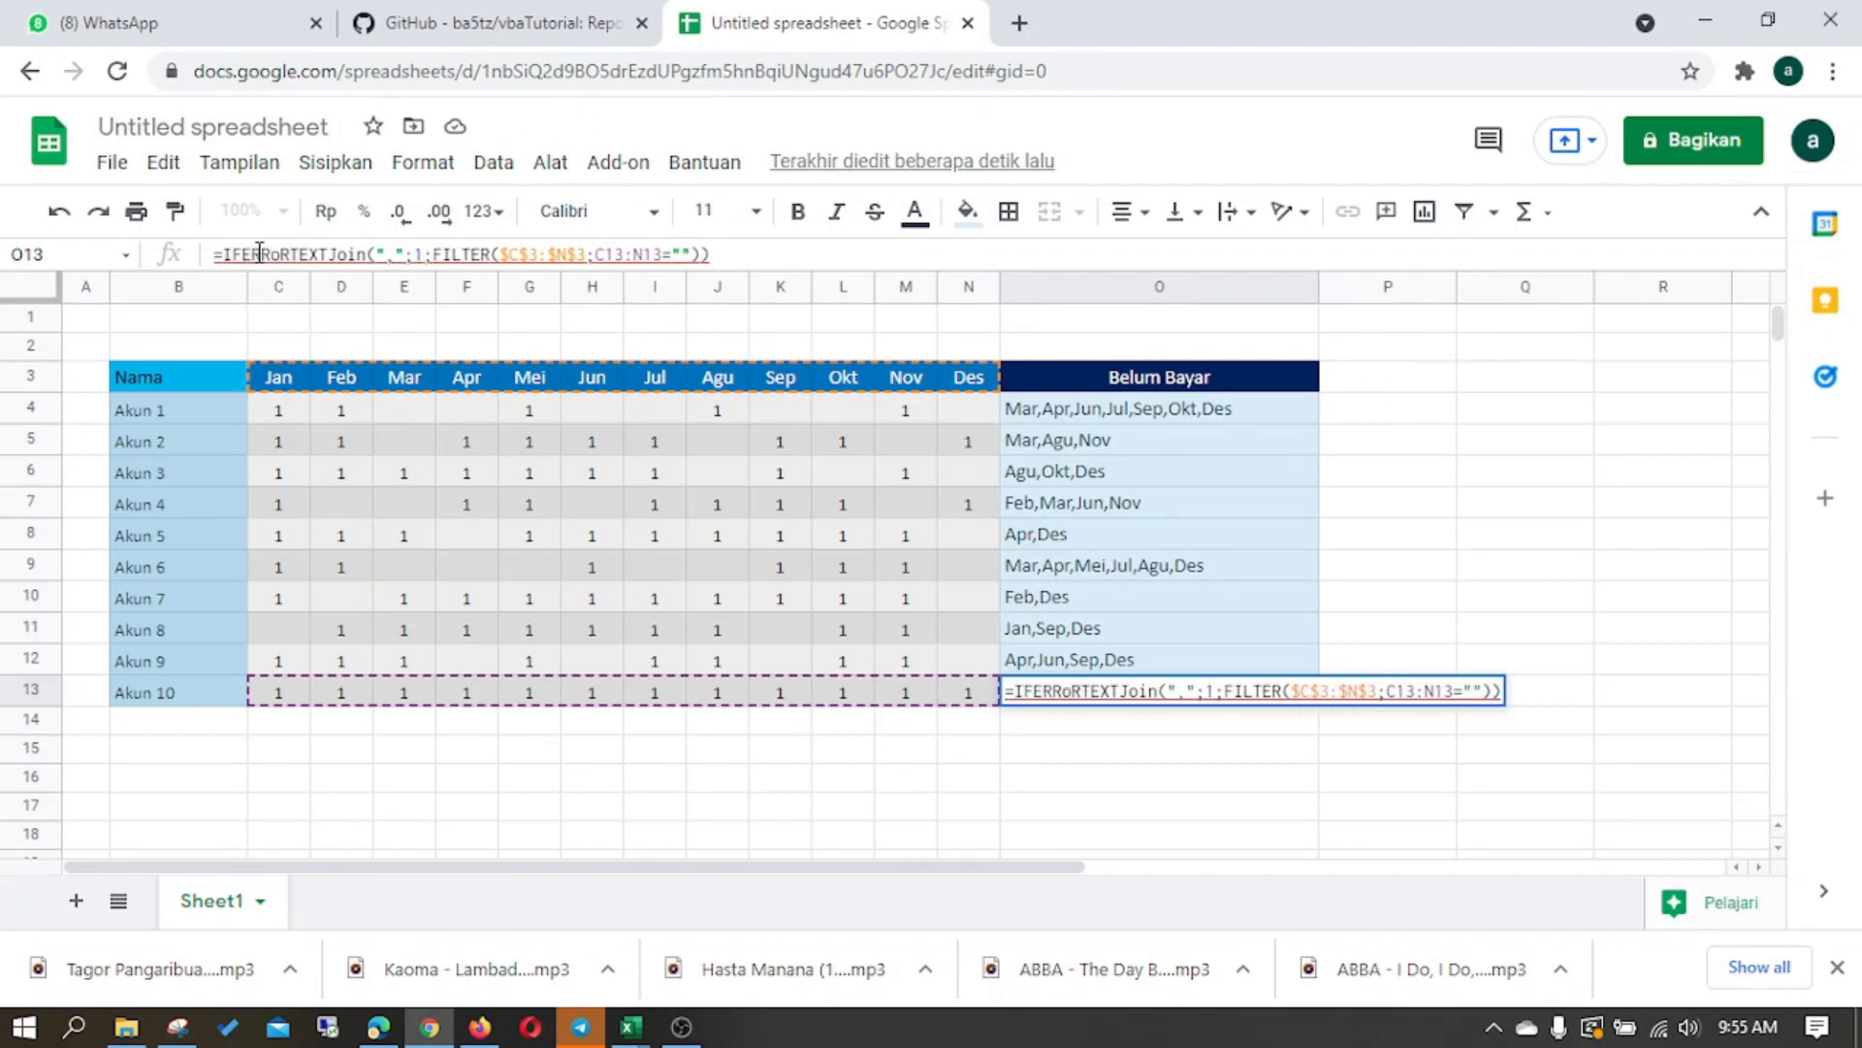
{"action": "left_click", "coordinate": [775, 255]}
{"action": "type", "text": ","}
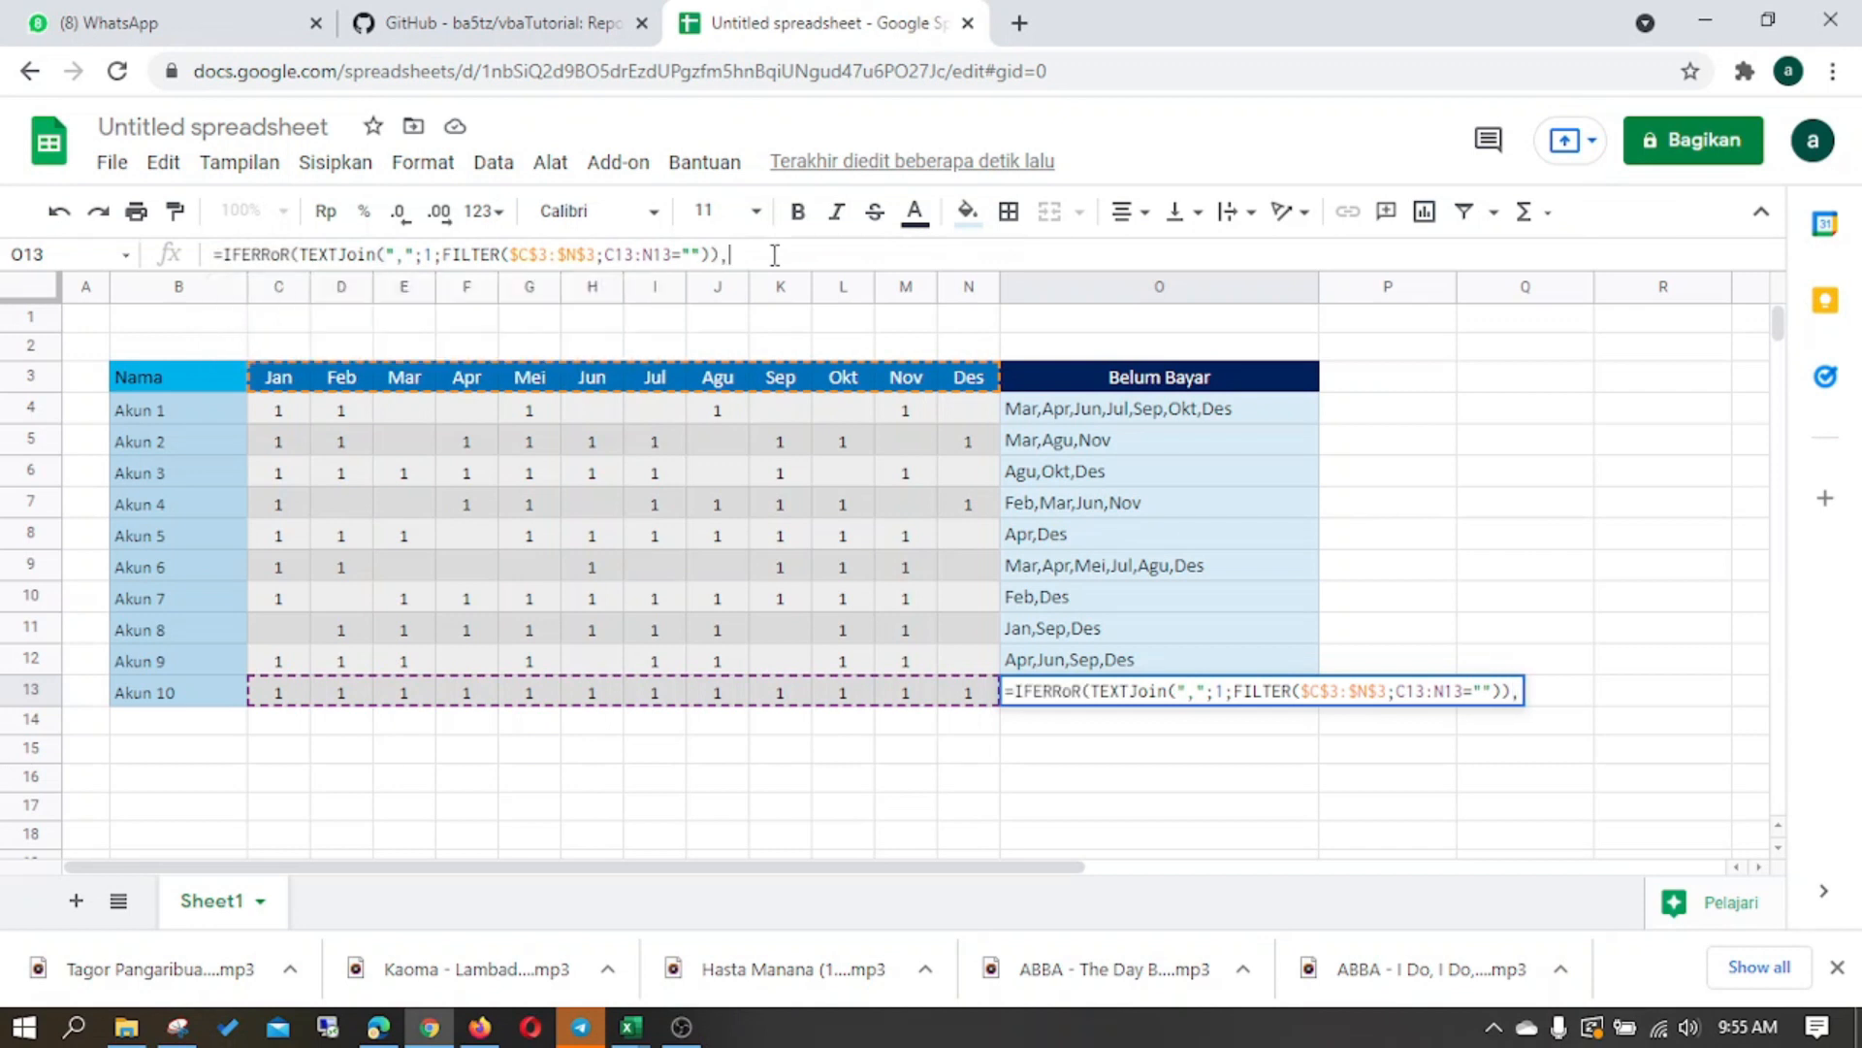
{"action": "type", "text": "\"Sudah "}
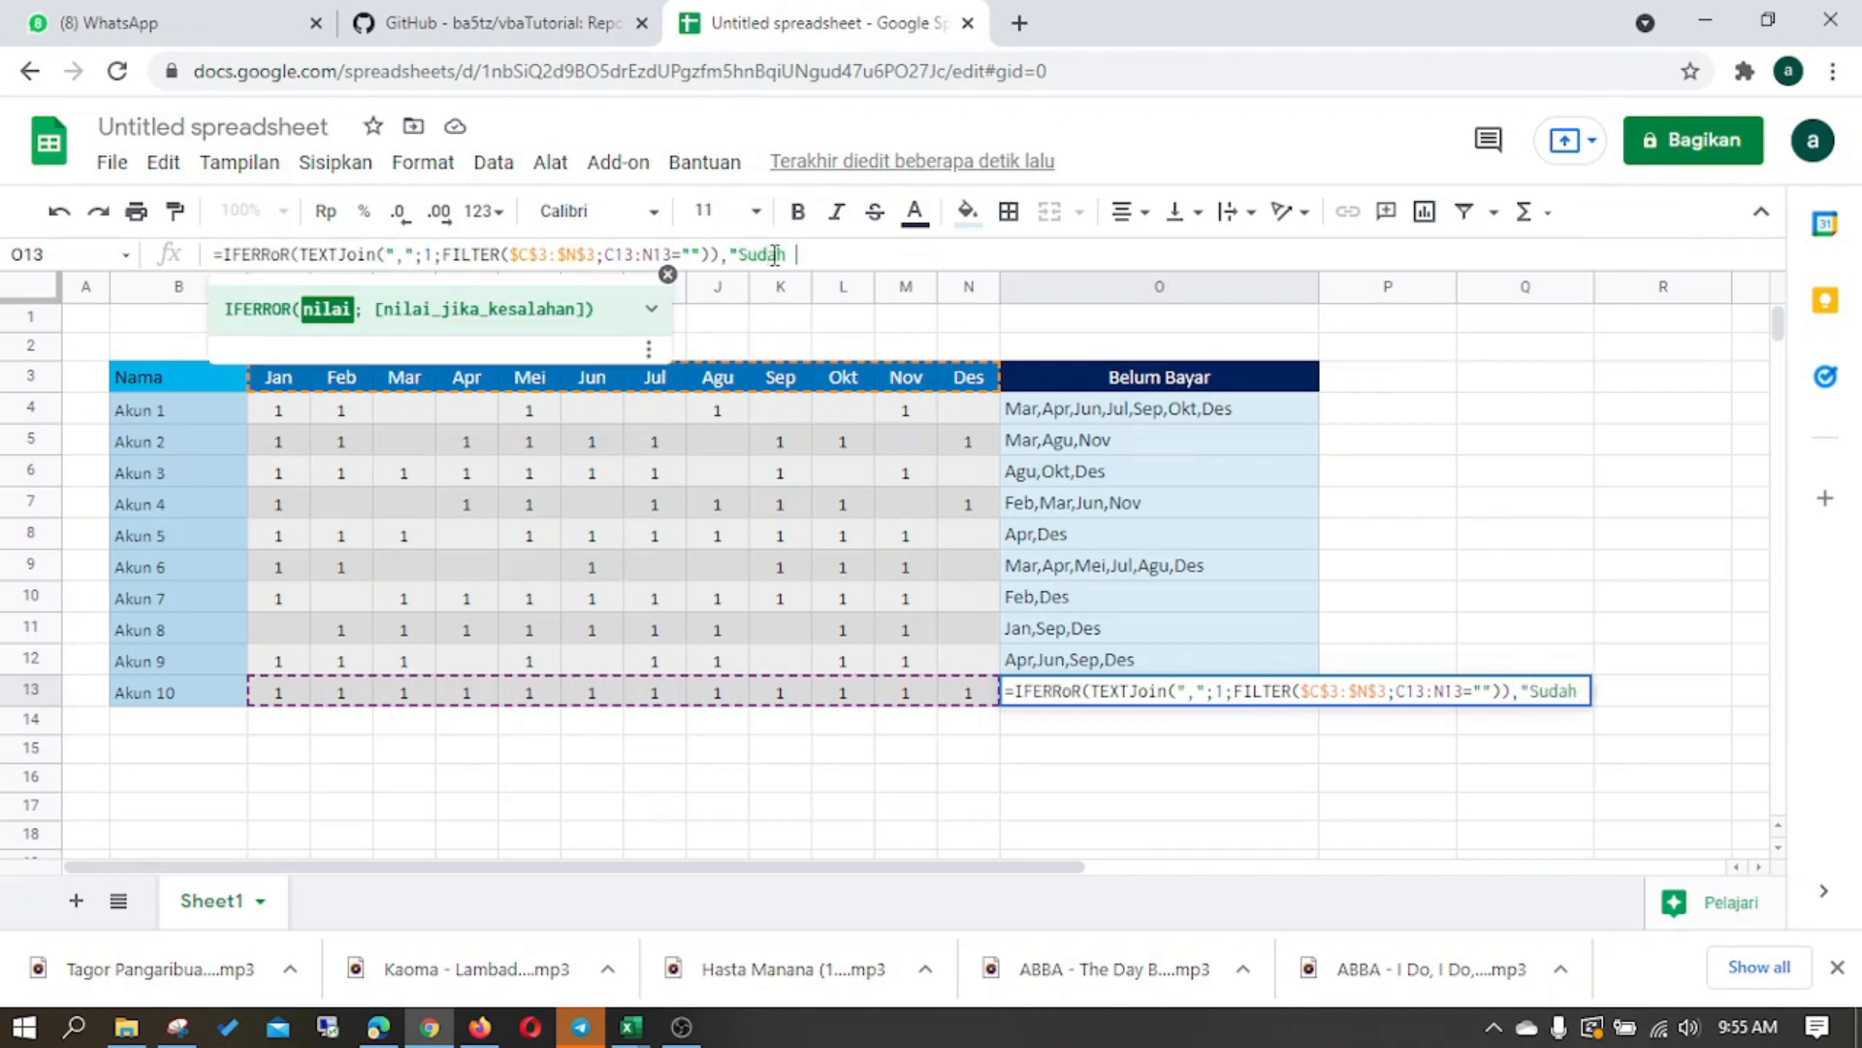
{"action": "type", "text": "lunas\")"}
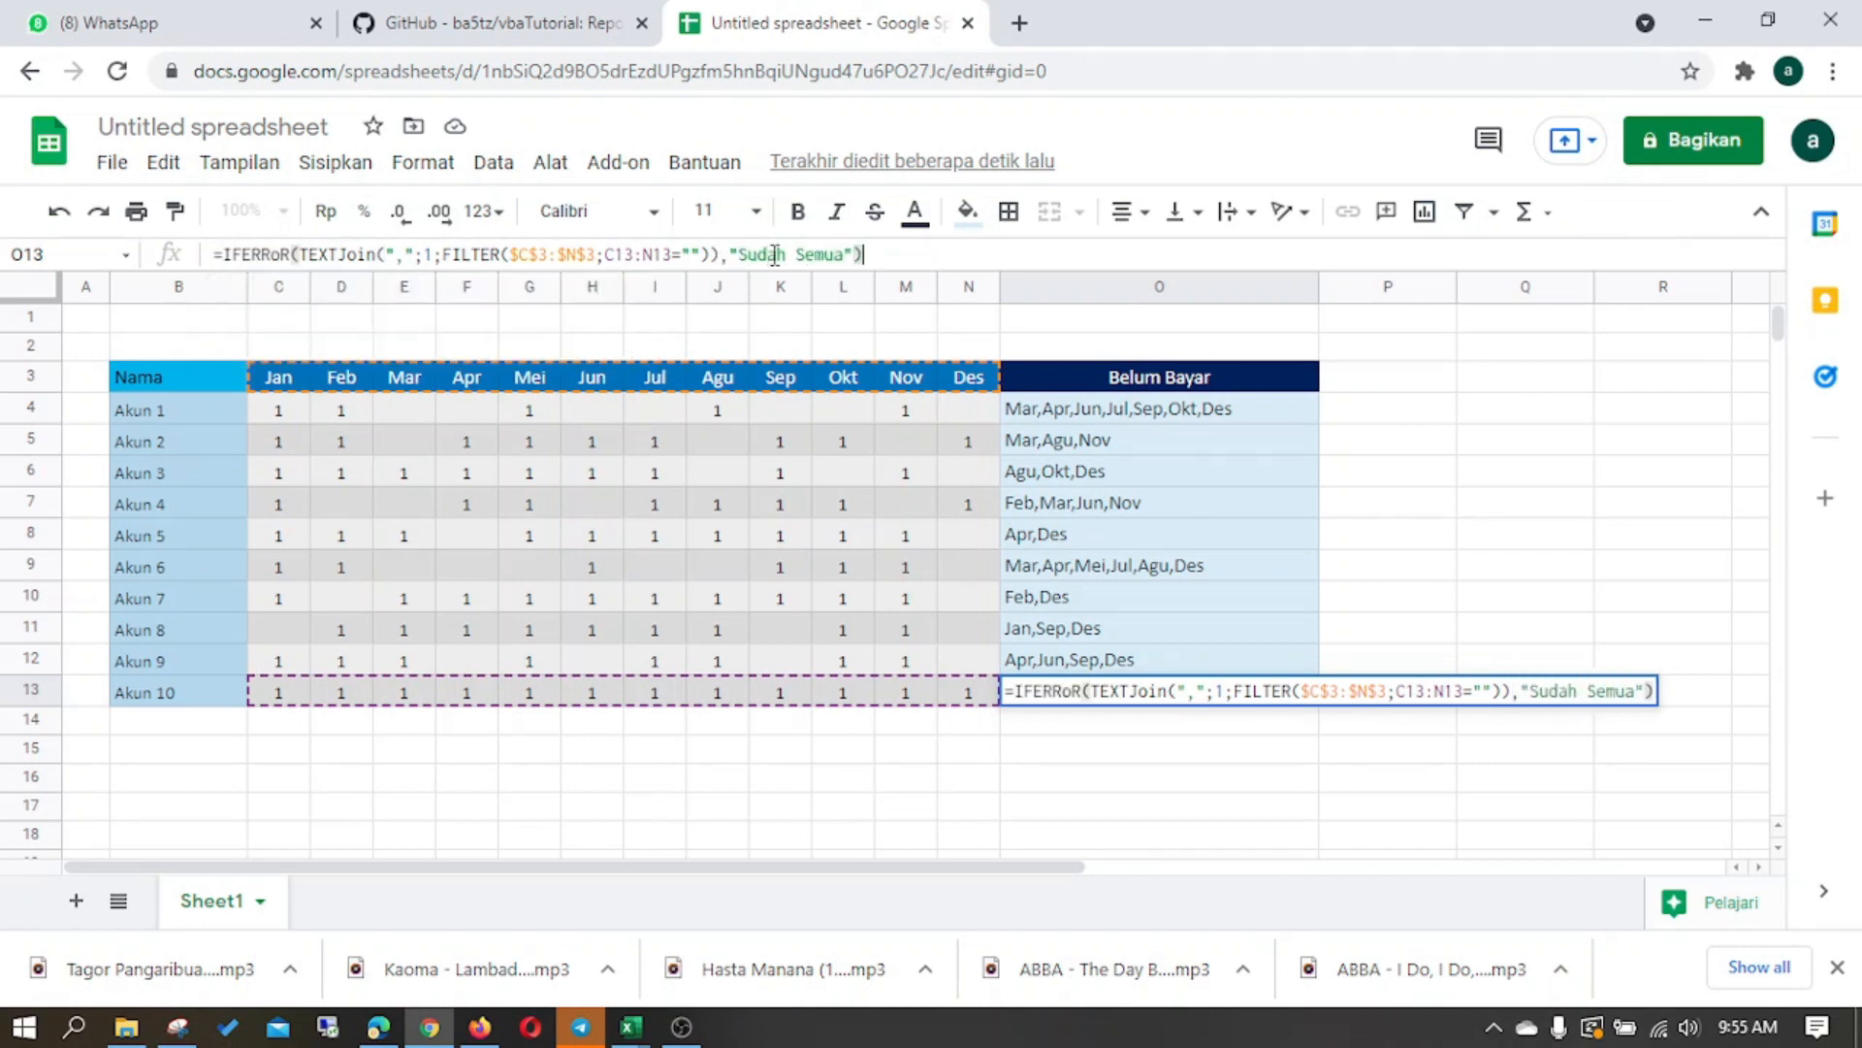
{"action": "key", "text": "Return"}
{"action": "key", "text": "Up"}
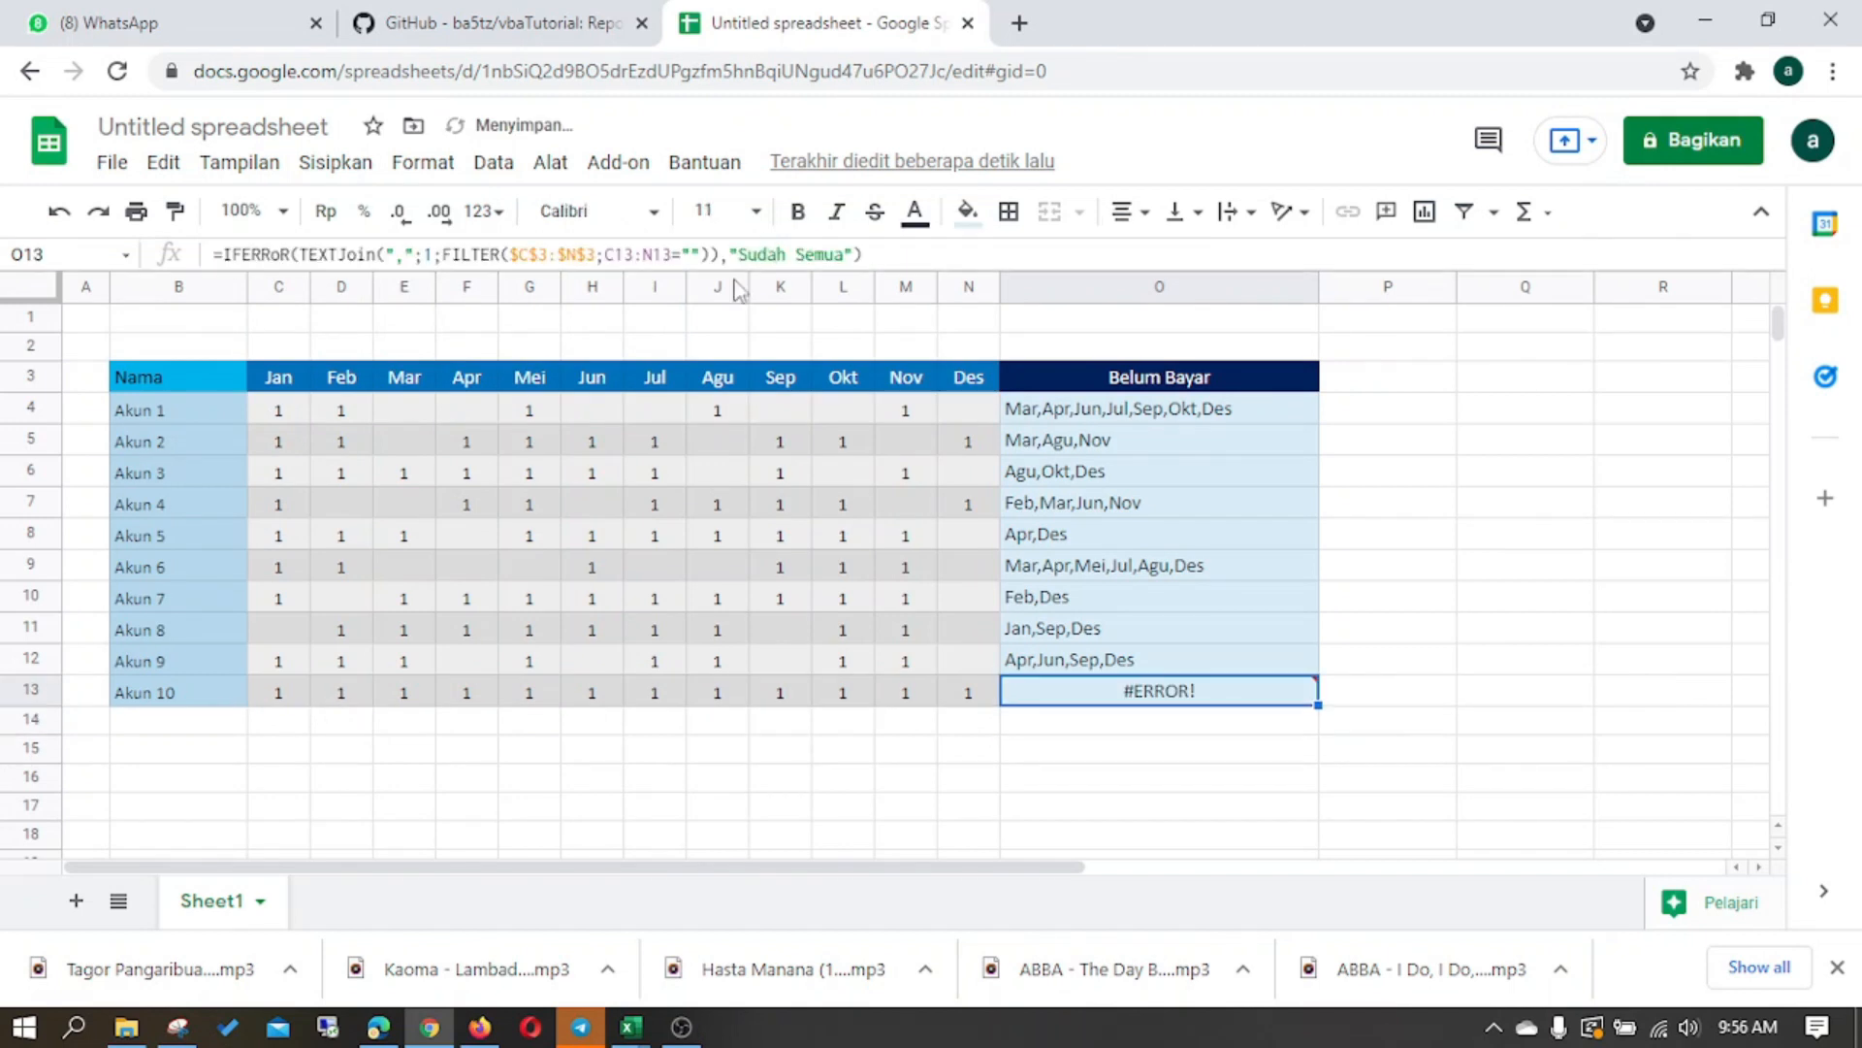
- Replace the comma before "Sudah Semua" in O13's formula with a semicolon and fill the formula up through O4
{"action": "left_click", "coordinate": [764, 254]}
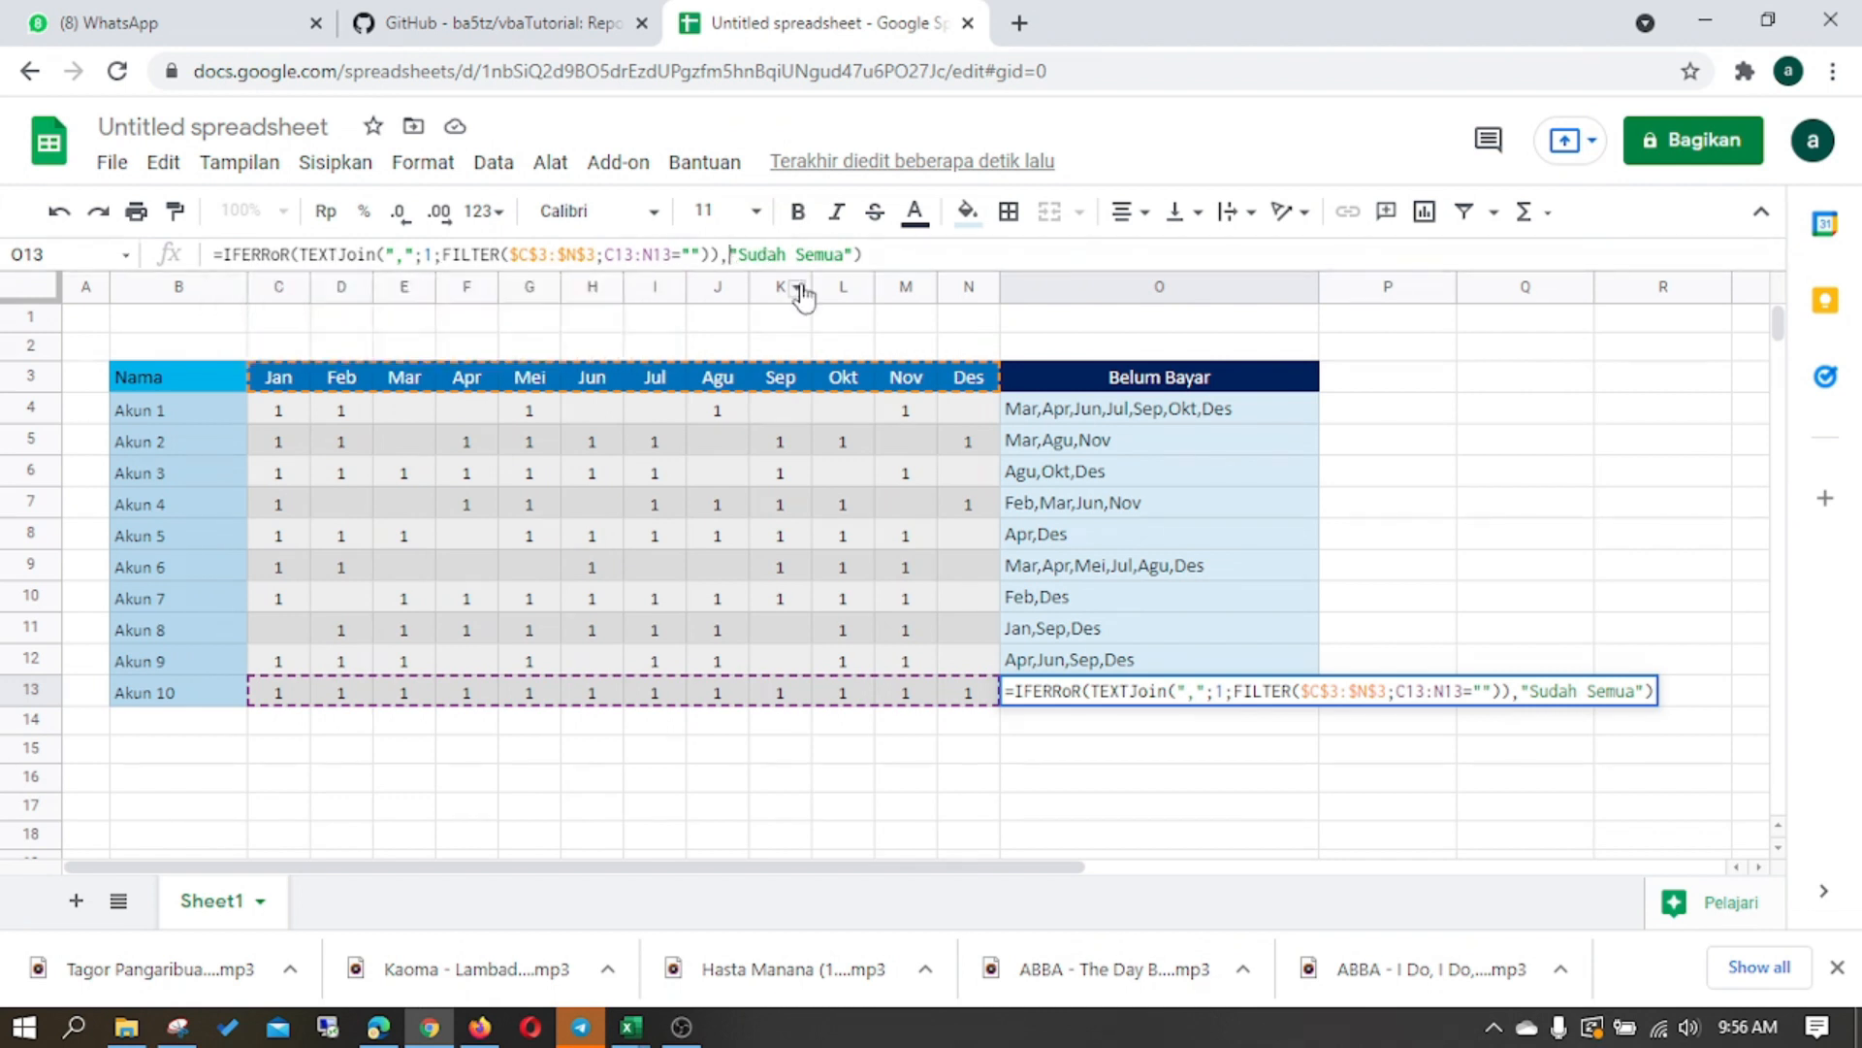
{"action": "key", "text": "Return"}
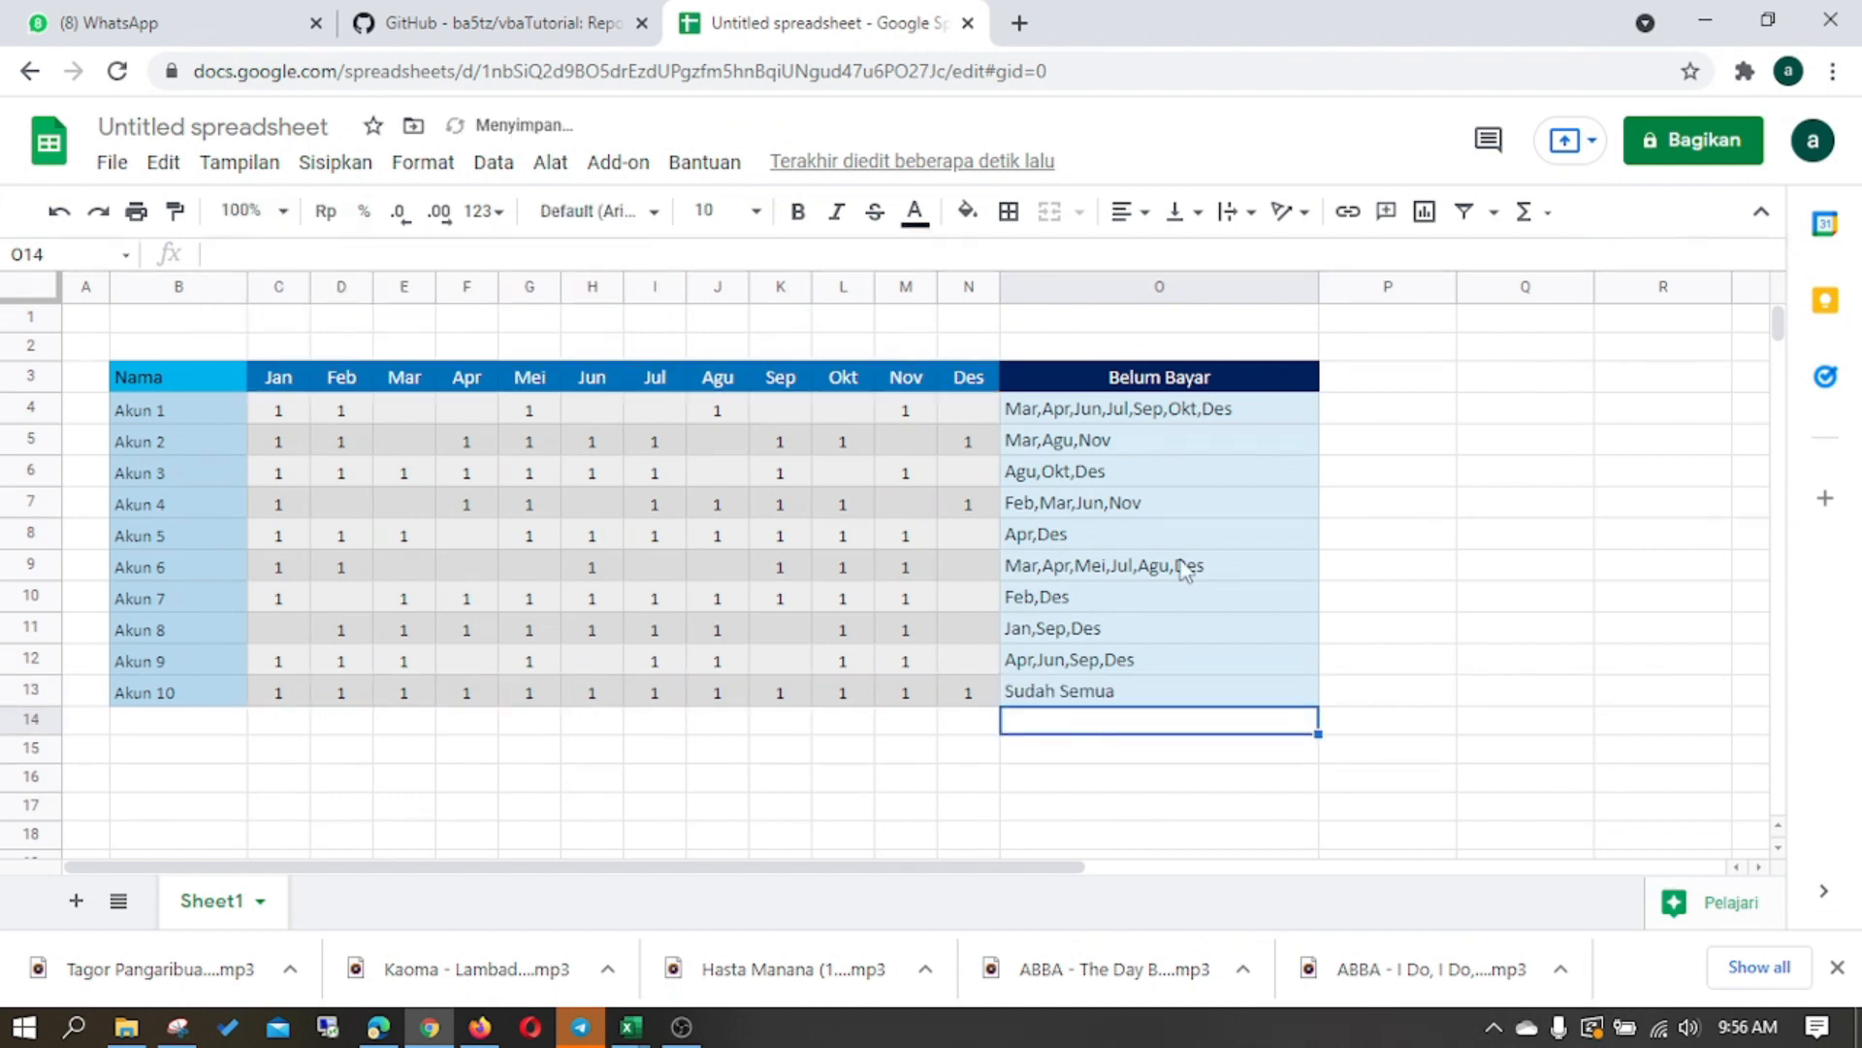
{"action": "left_click", "coordinate": [1203, 696]}
{"action": "left_click_drag", "start_coordinate": [1318, 706], "coordinate": [1297, 429]}
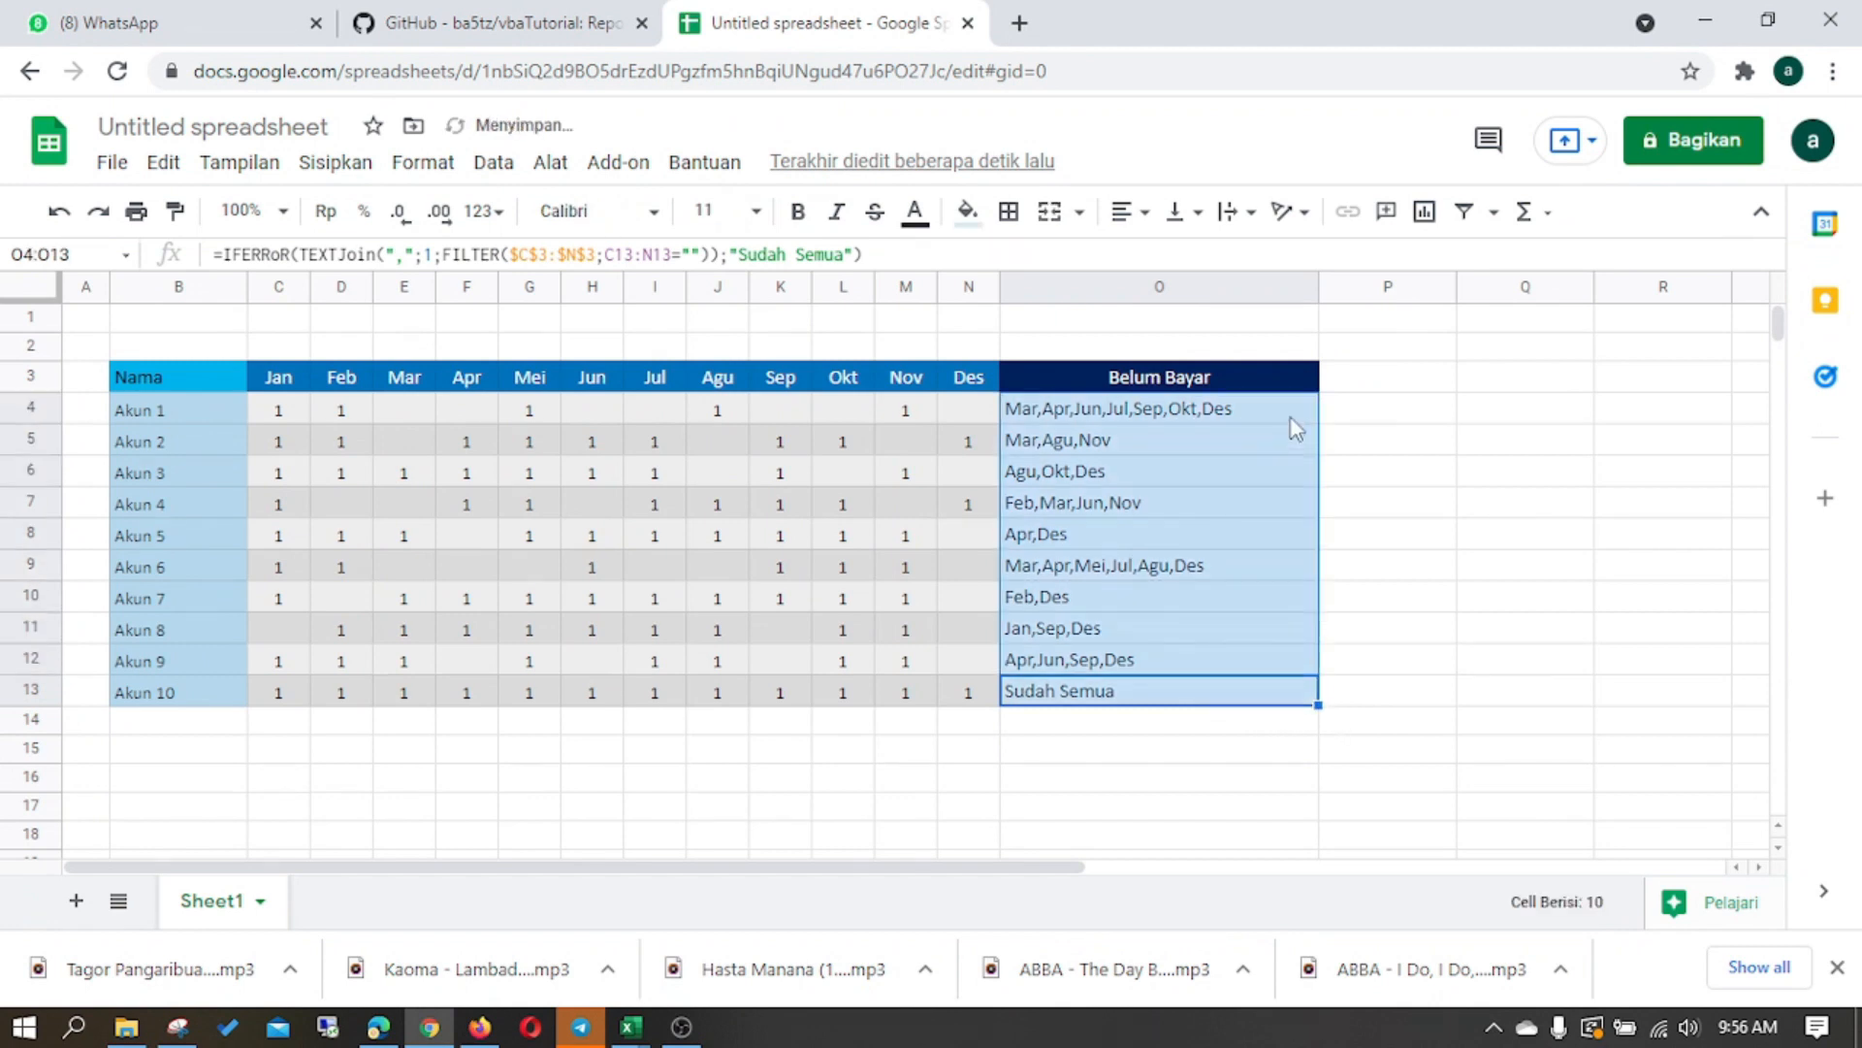
- Check the filled formulas in O6 and O4, and switch to the Book1 workbook in Excel
{"action": "left_click", "coordinate": [1152, 482]}
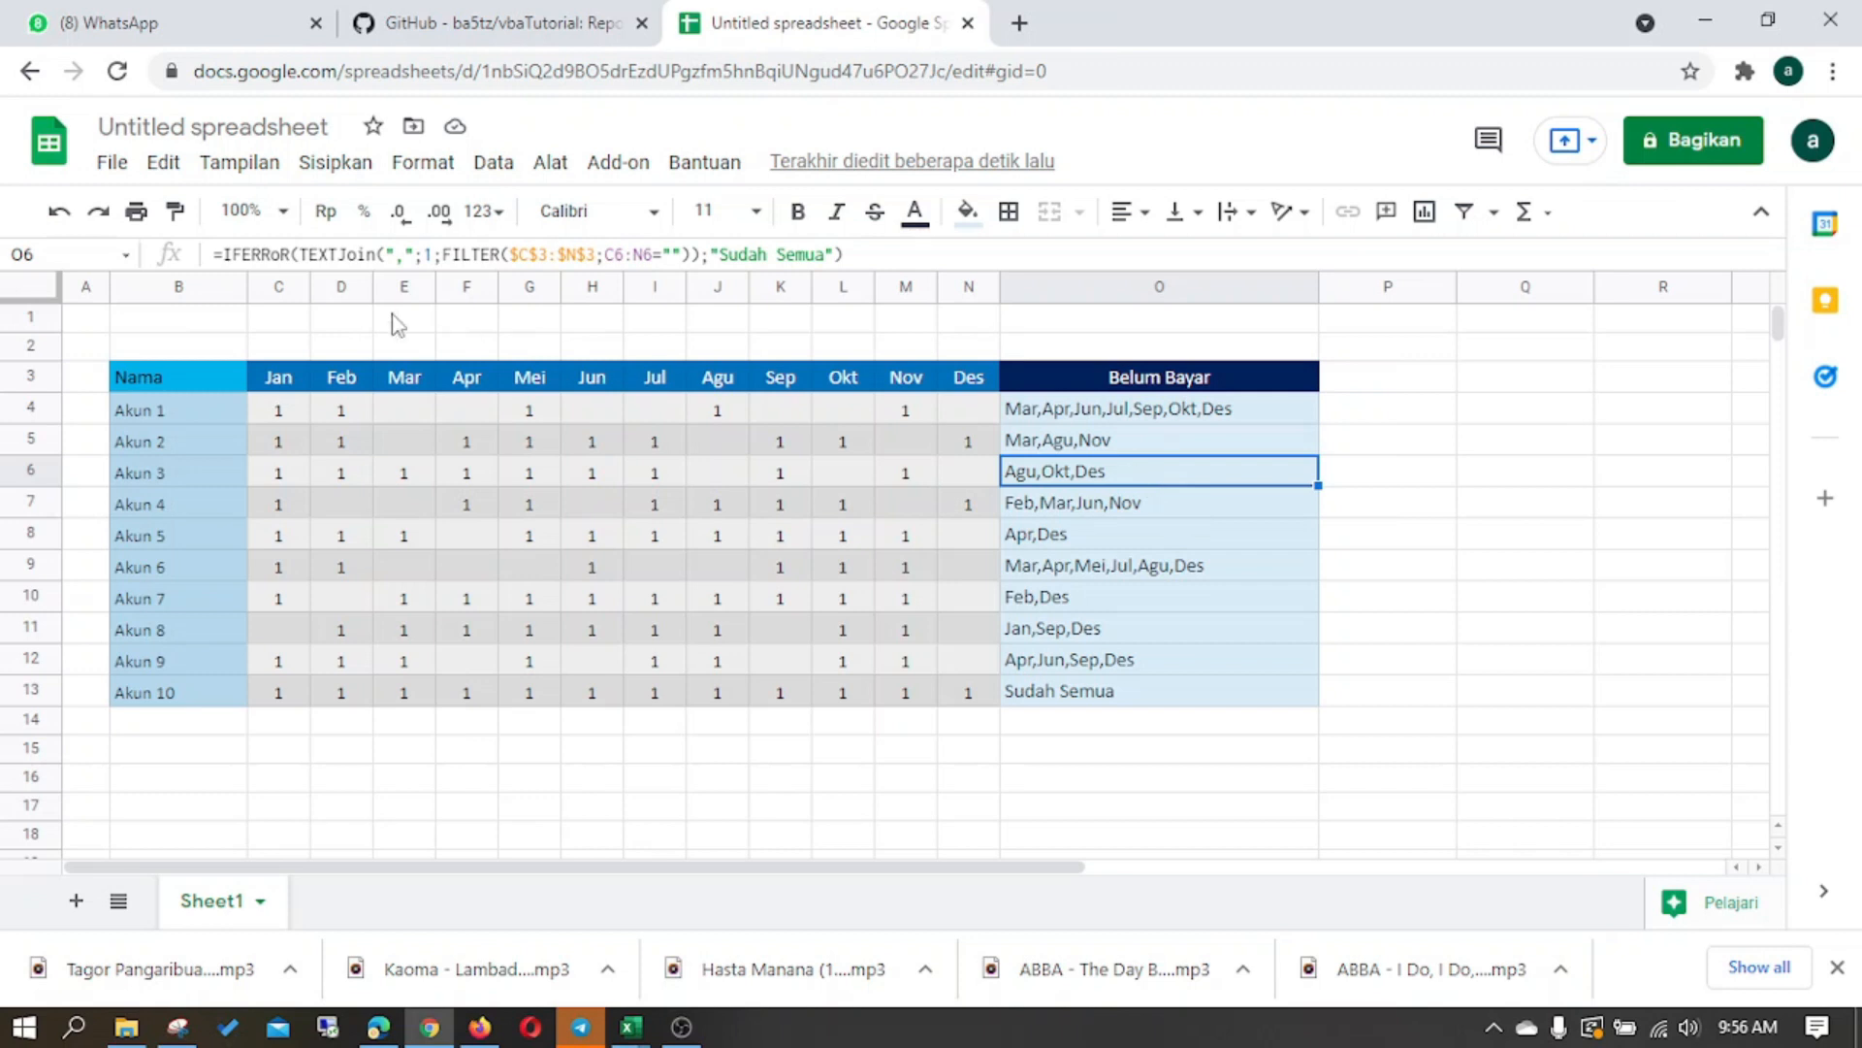
{"action": "left_click", "coordinate": [1050, 410]}
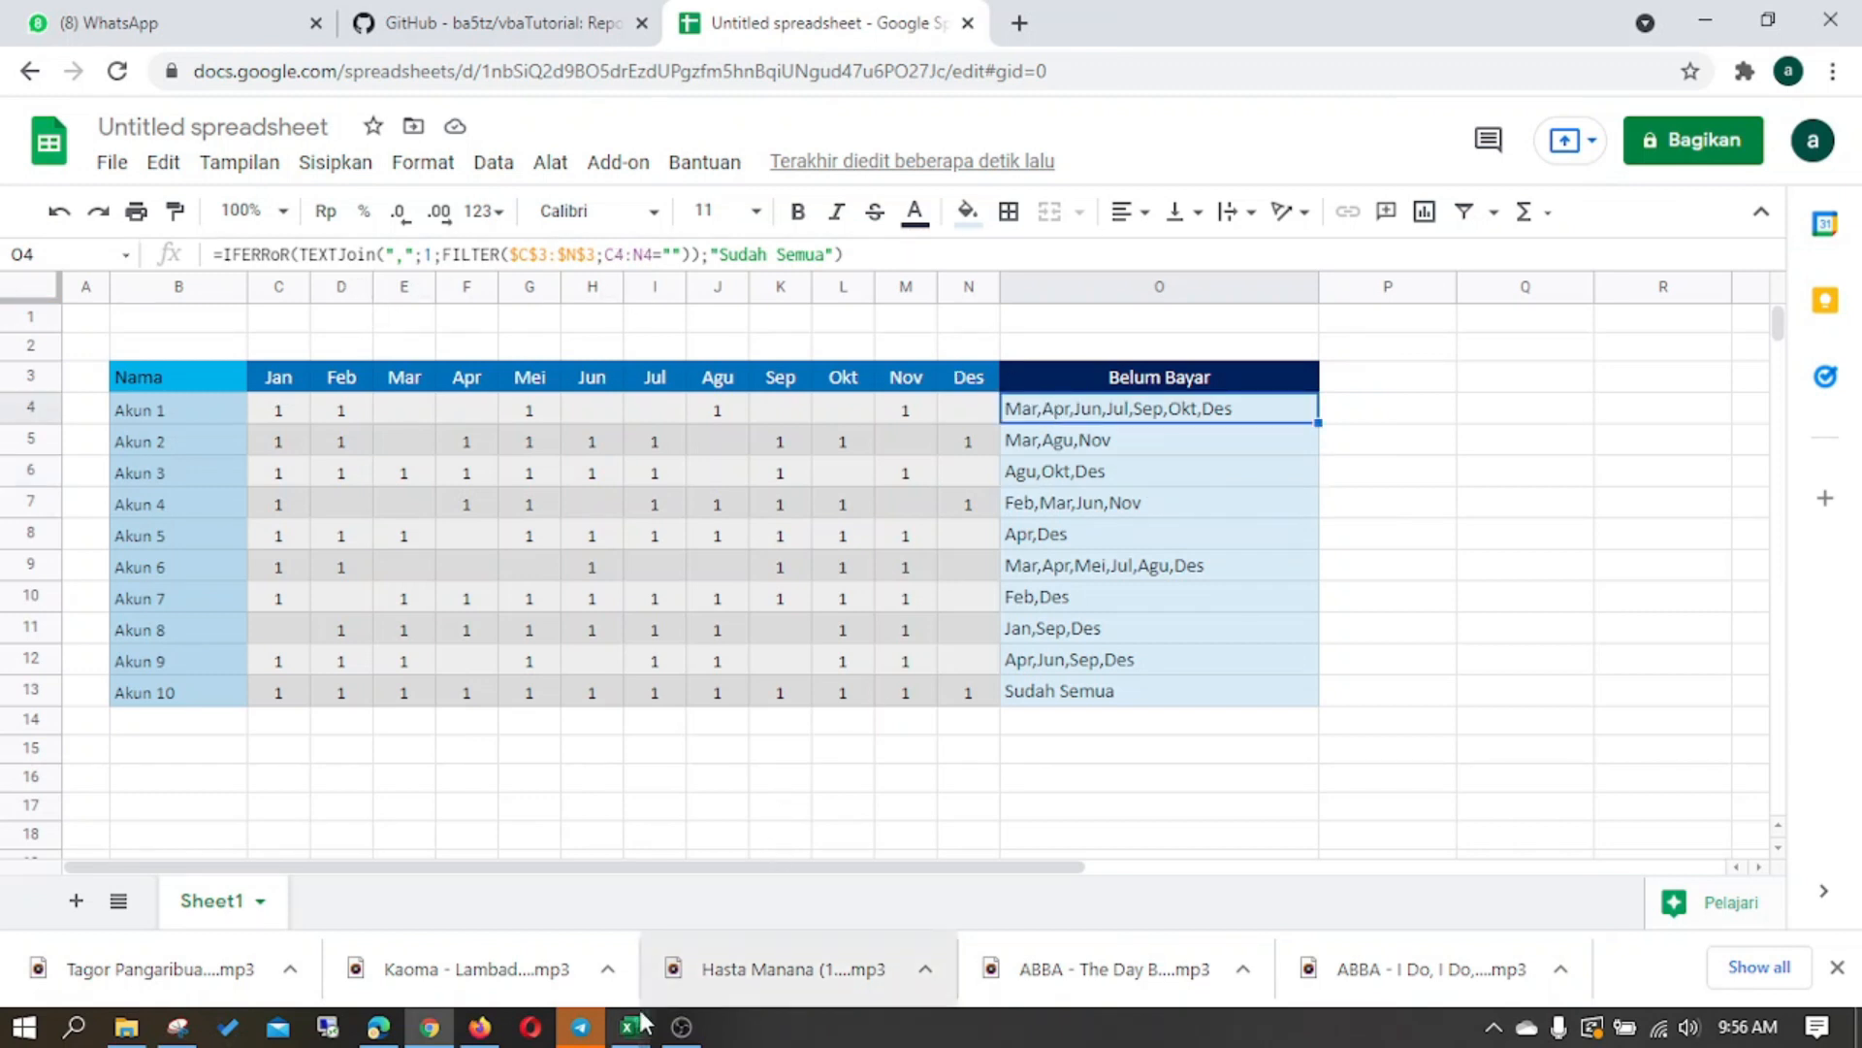
{"action": "mouse_move", "coordinate": [631, 1027]}
{"action": "left_click", "coordinate": [587, 931]}
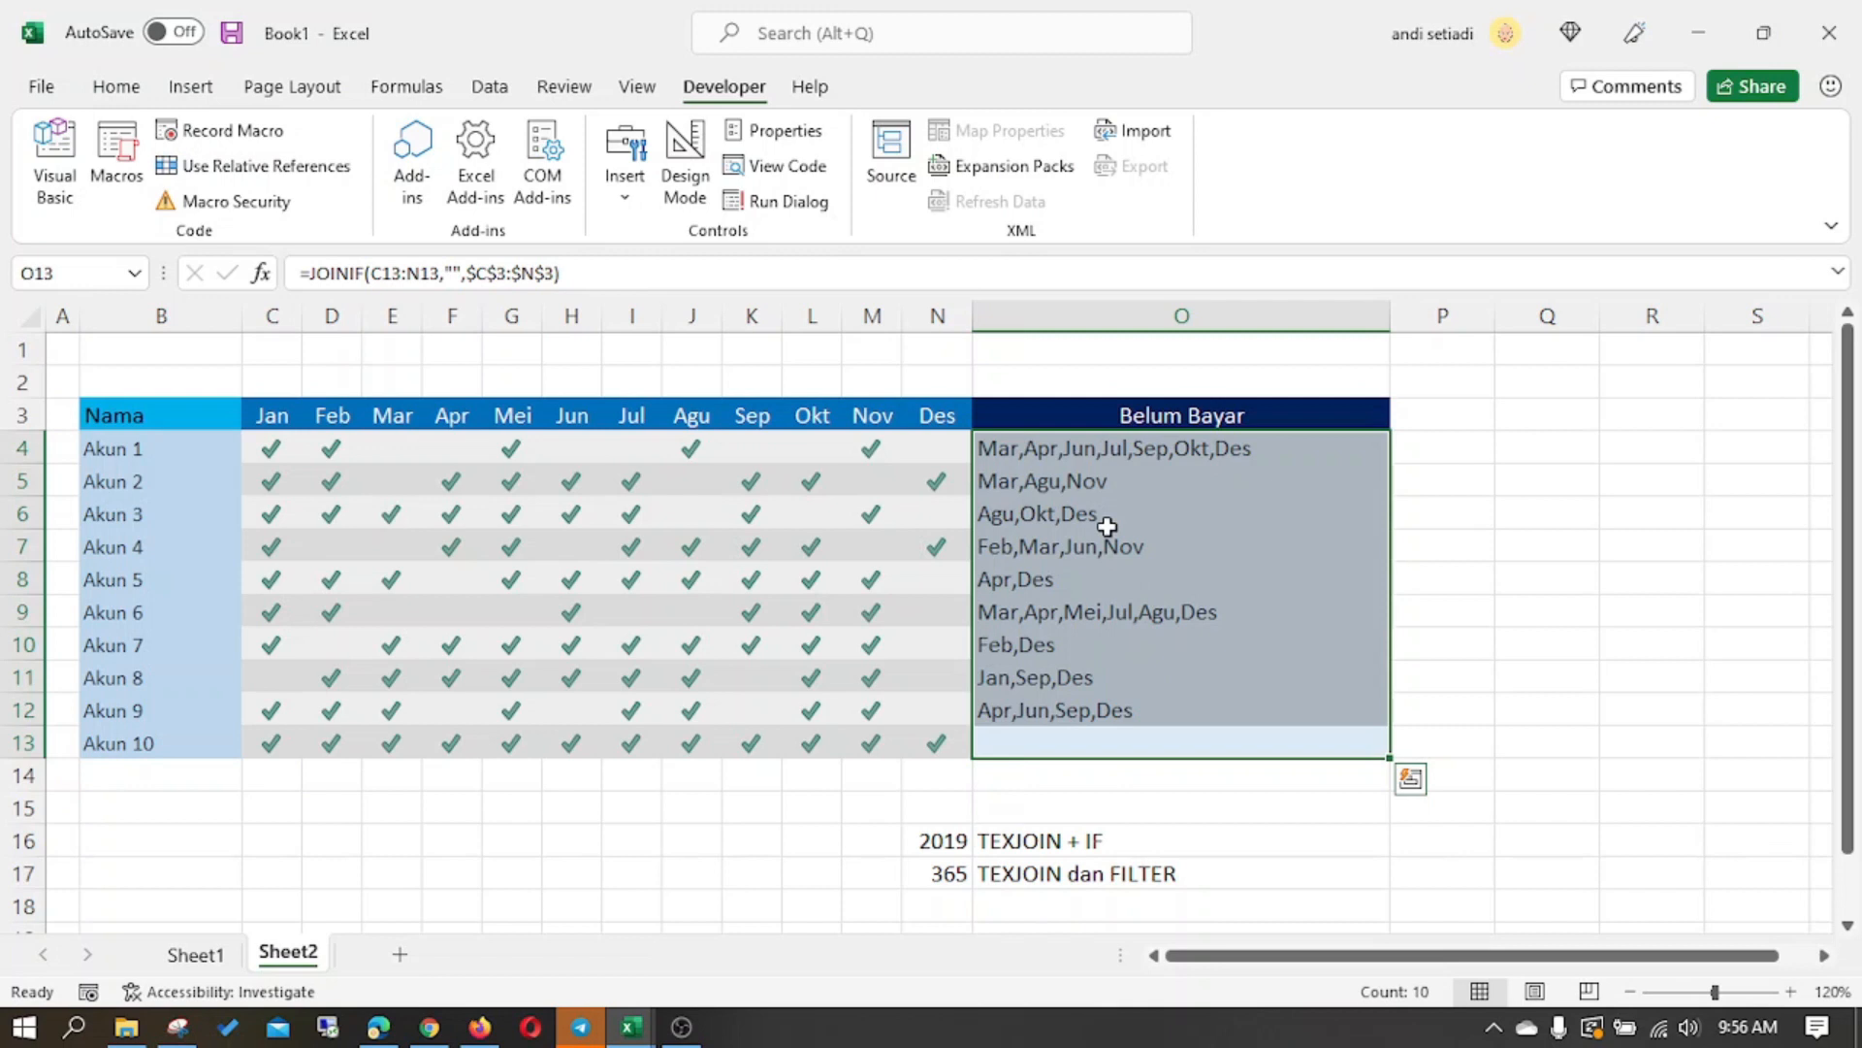